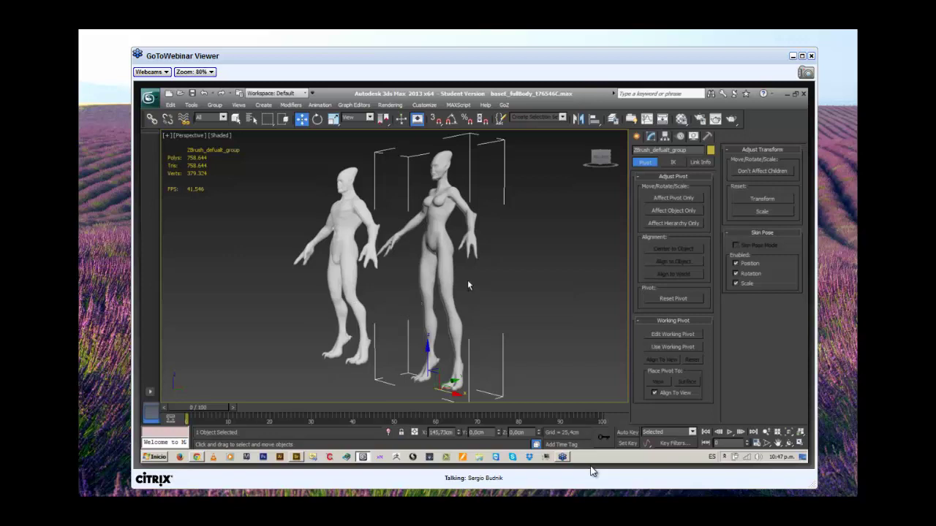
Orbit, pan and zoom around both figures and their legs, then recentre them in the view.
key("alt+ctrl+h")
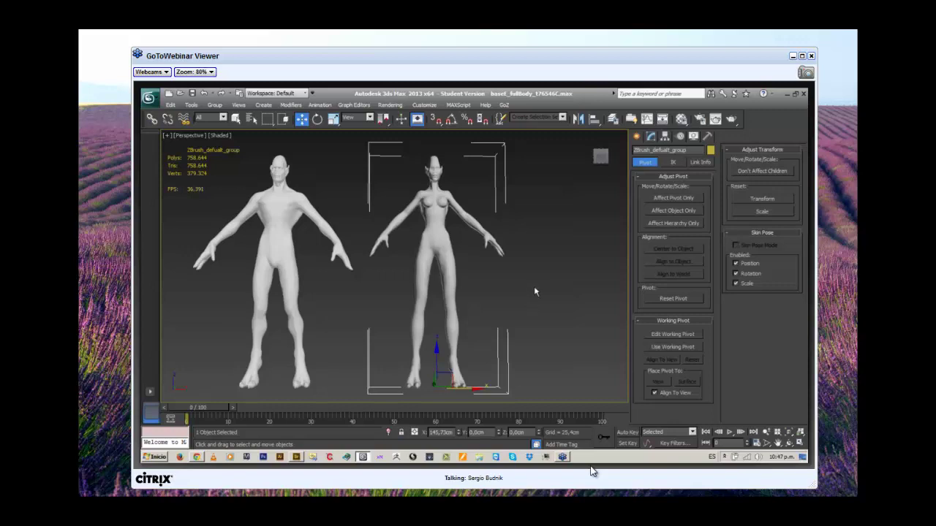
left_click_drag(534, 289, 466, 279)
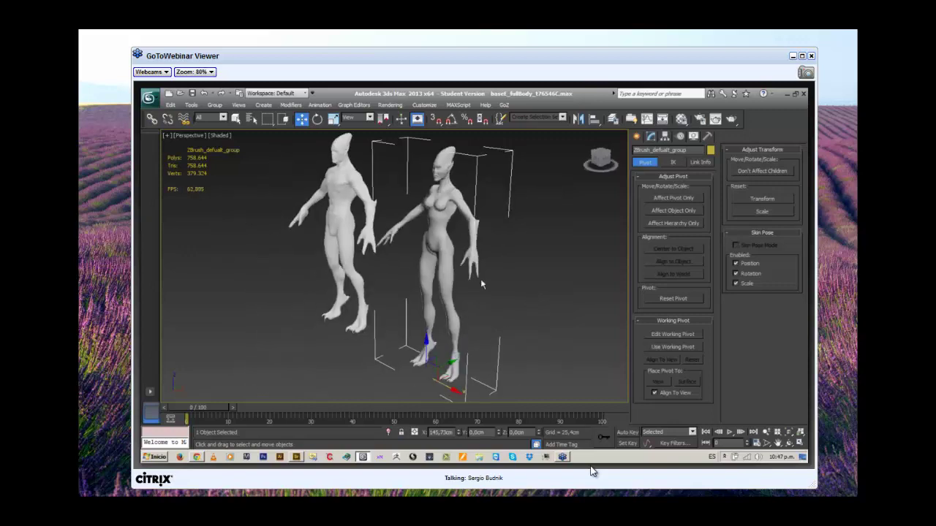
scroll(481, 284, "up", 5)
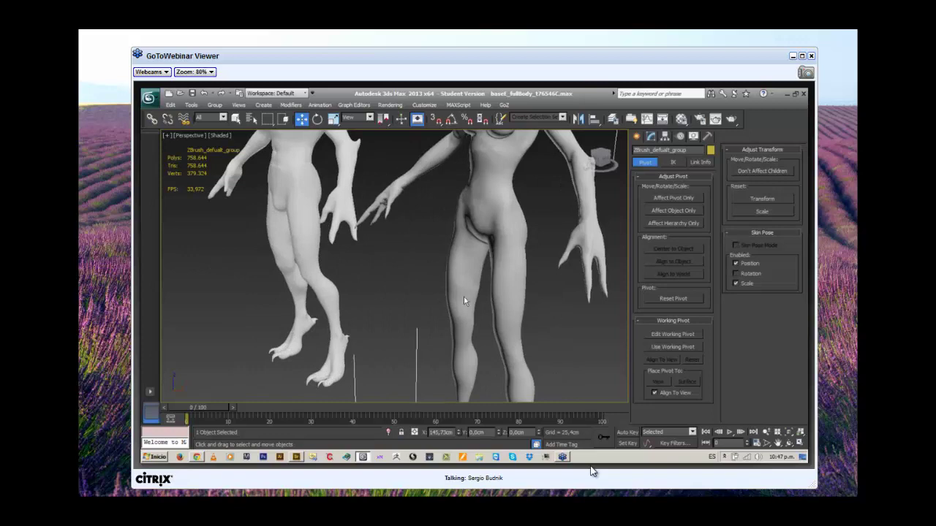
scroll(463, 301, "up", 6)
left_click_drag(521, 335, 495, 268)
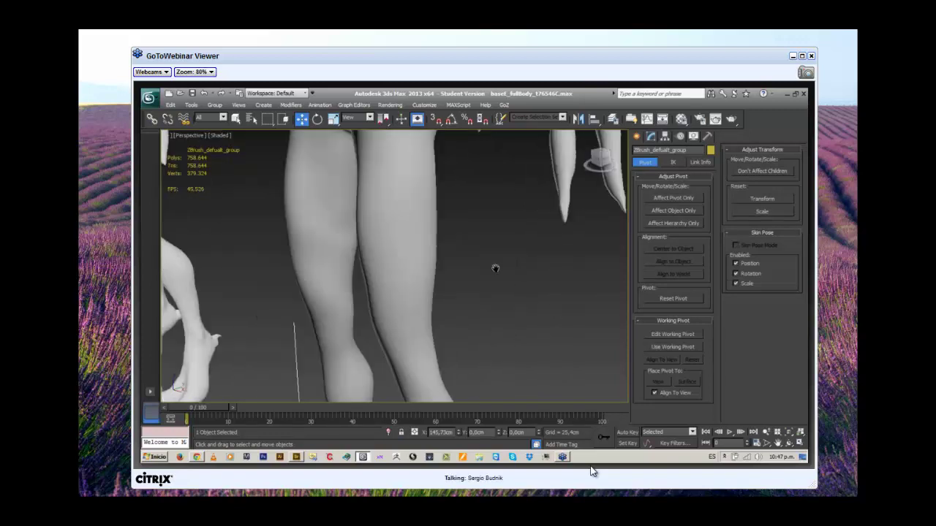
scroll(486, 370, "down", 4)
scroll(498, 147, "up", 3)
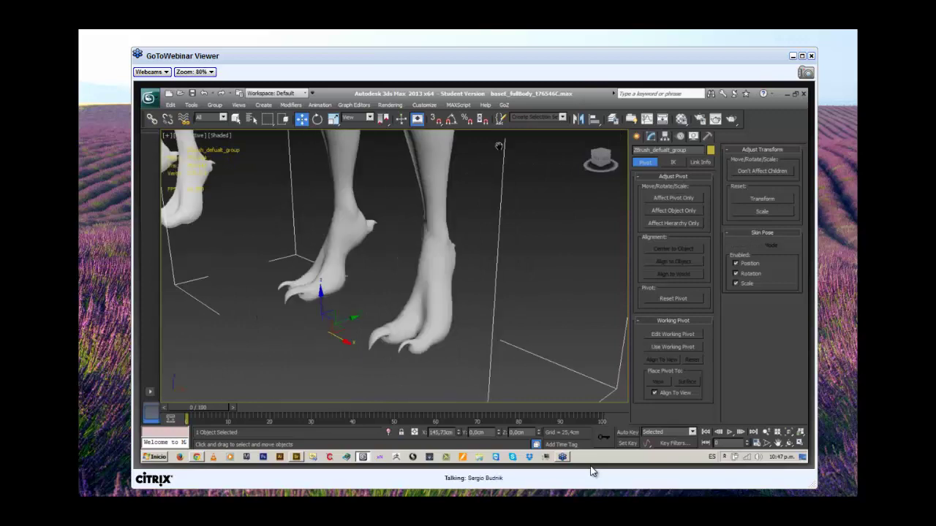
mouse_move(498, 146)
left_mouse_down()
mouse_move(393, 234)
mouse_move(539, 290)
mouse_move(235, 256)
mouse_move(124, 267)
left_mouse_up()
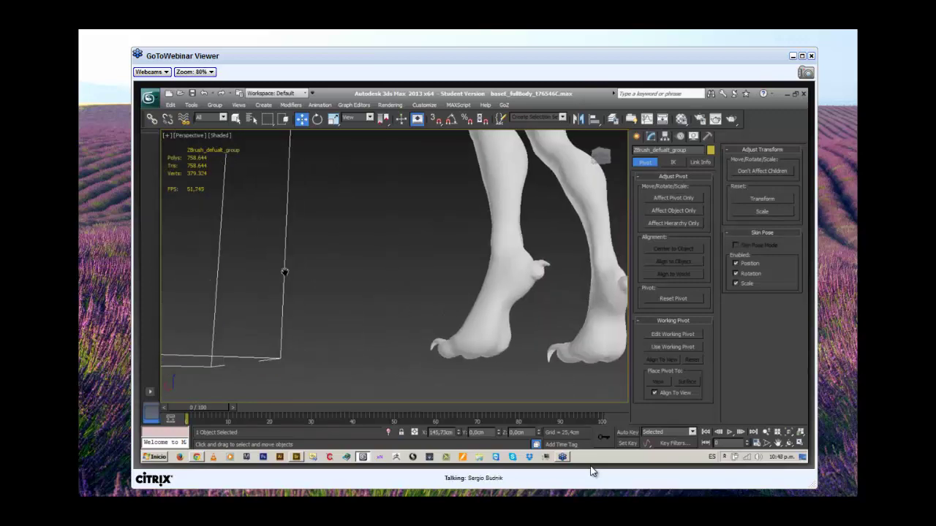
left_click_drag(285, 272, 476, 290)
scroll(476, 291, "down", 3)
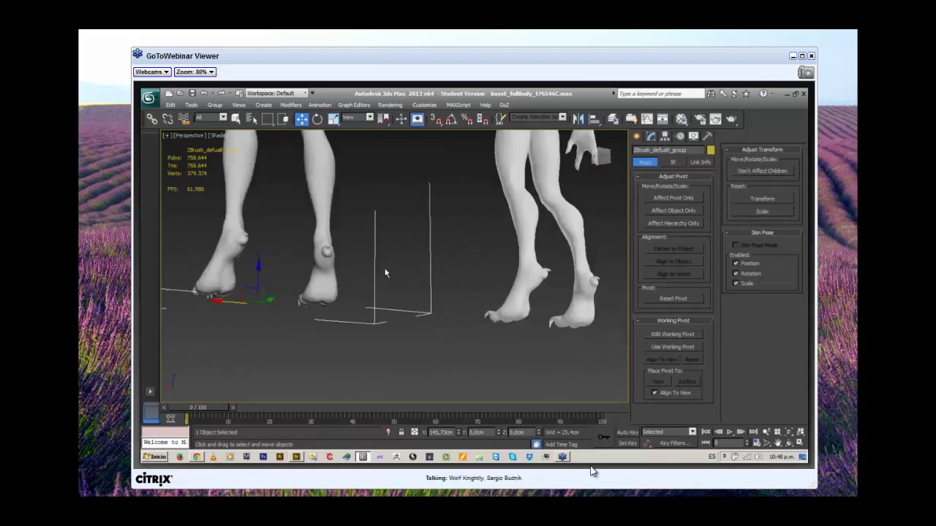
left_click_drag(386, 273, 380, 299)
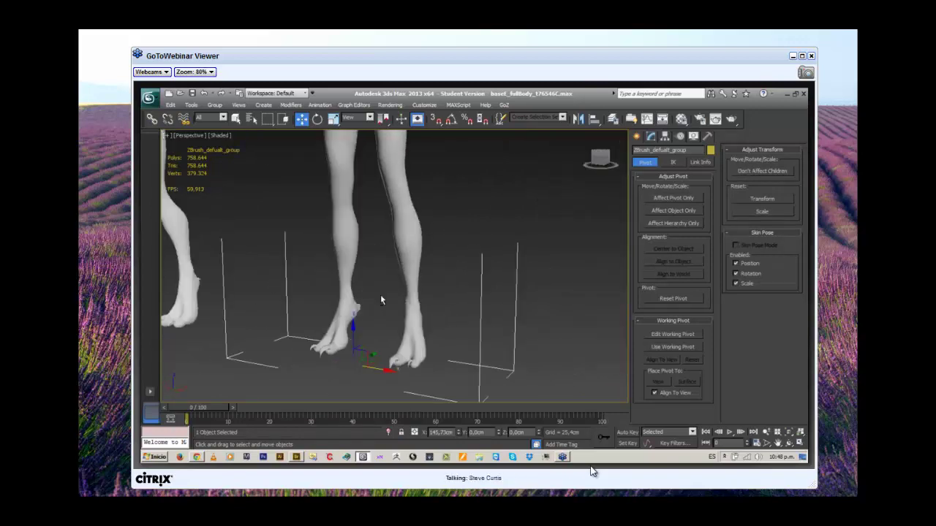
scroll(380, 299, "down", 5)
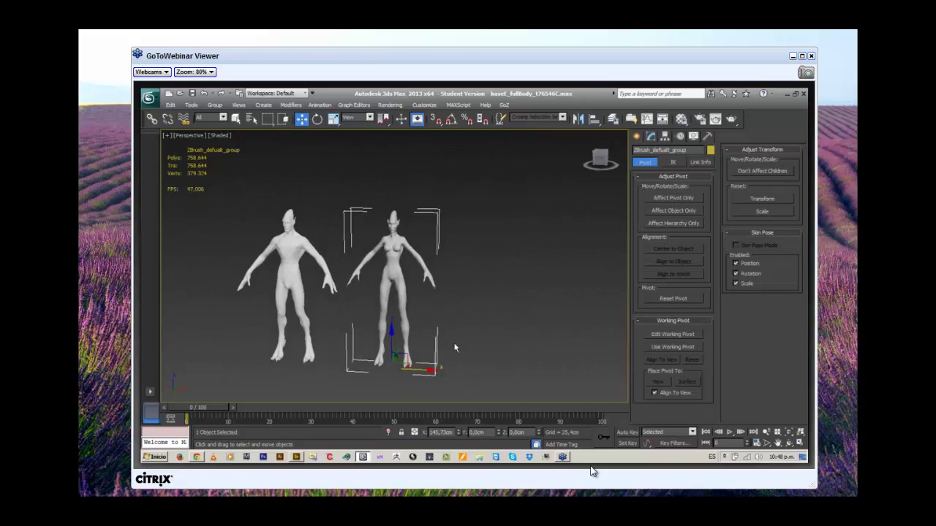
scroll(455, 348, "up", 2)
left_click_drag(472, 343, 512, 343)
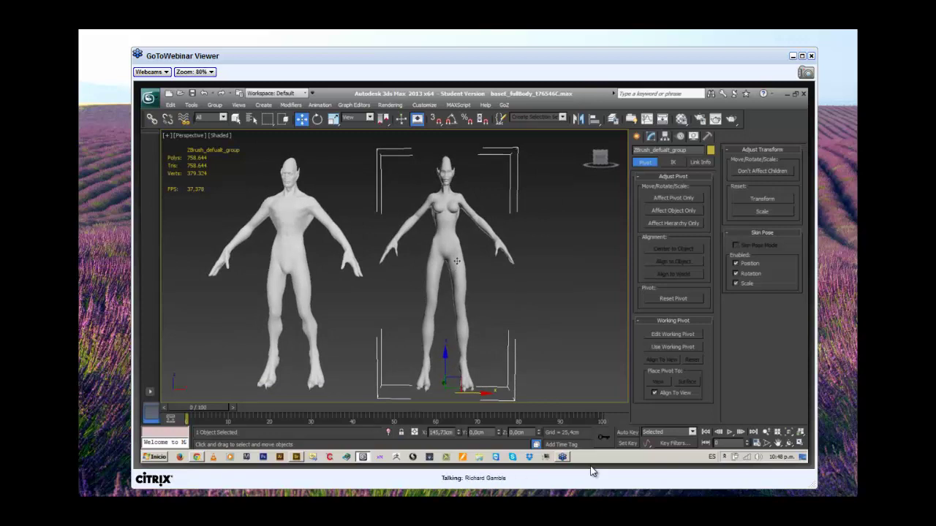
Uniformly scale the female figure and its bounding box up around its pivot.
key("r")
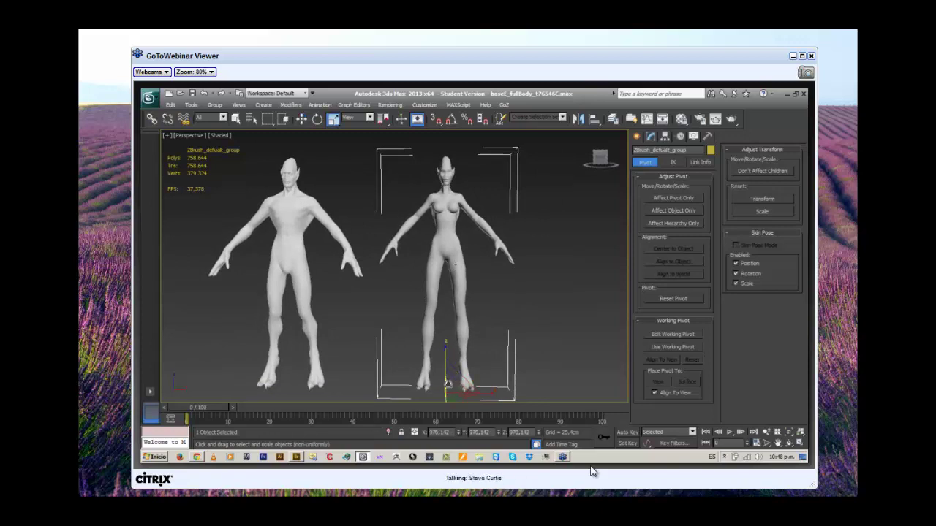
left_click_drag(451, 386, 451, 384)
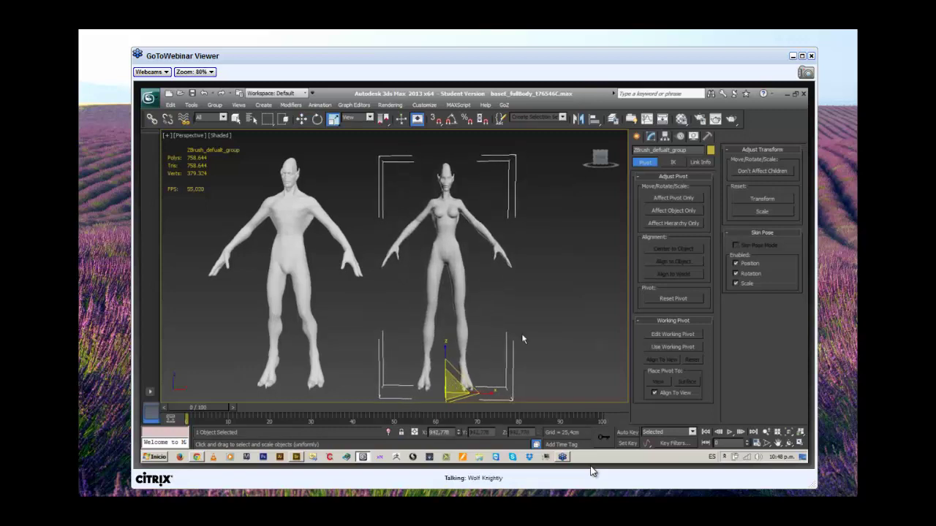
left_click_drag(539, 324, 422, 287)
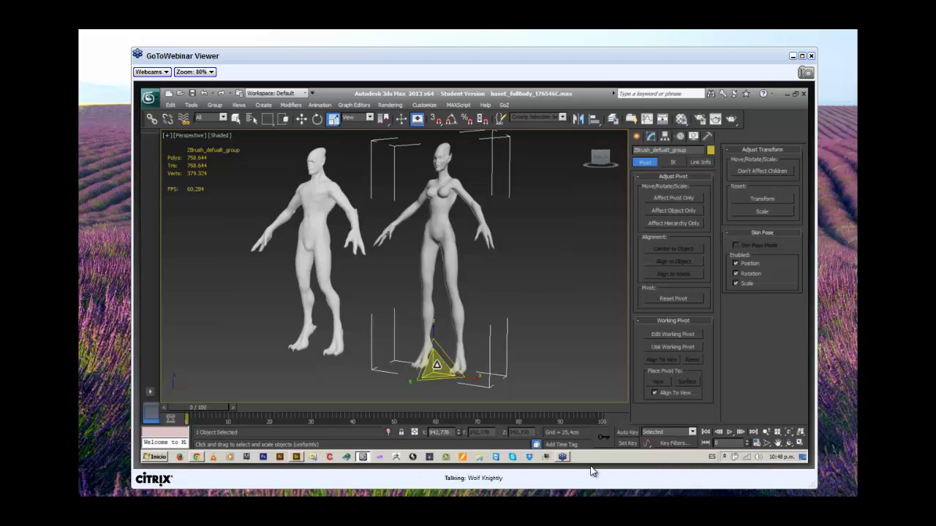
left_click_drag(437, 358, 470, 337)
scroll(475, 337, "up", 3)
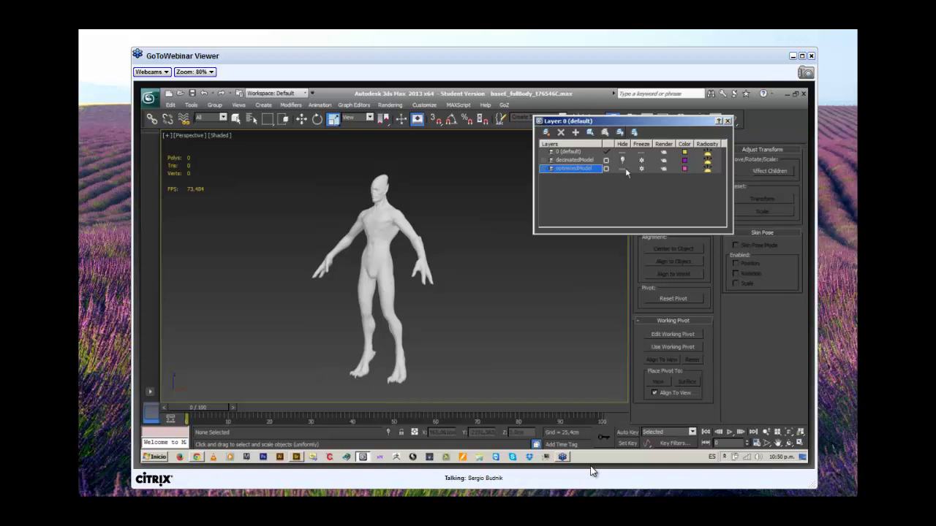
Hide the decimatedModel layer and leave the optimizedModel layer visible.
left_click(622, 168)
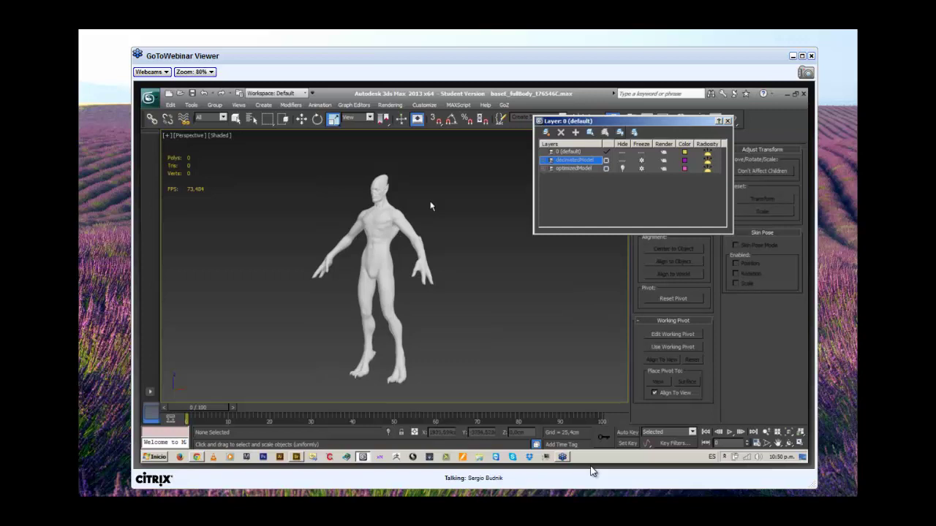
left_click(621, 160)
left_click(624, 168)
left_click(728, 120)
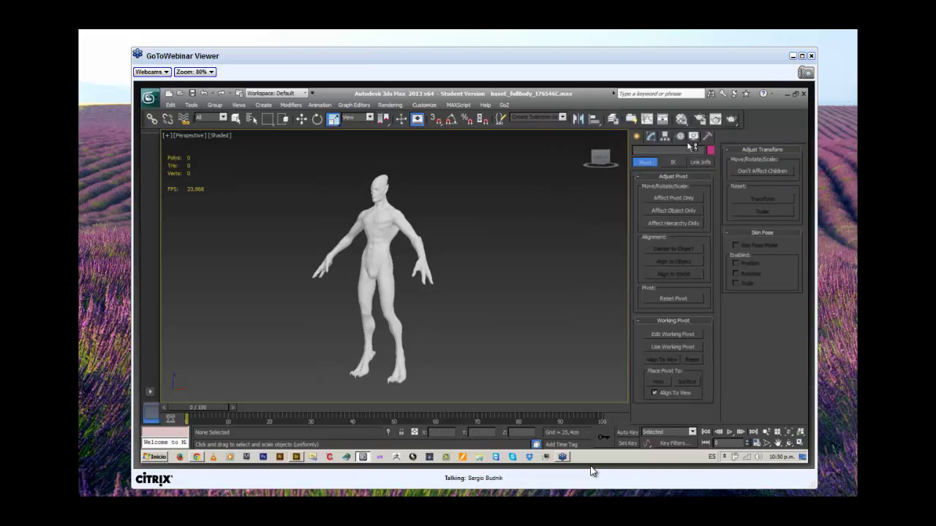
left_click_drag(495, 253, 497, 256)
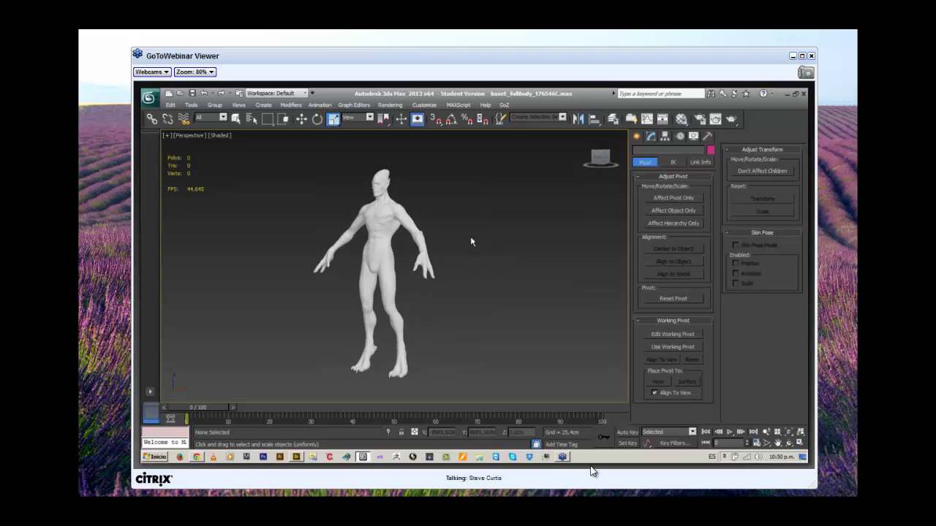
key("F4")
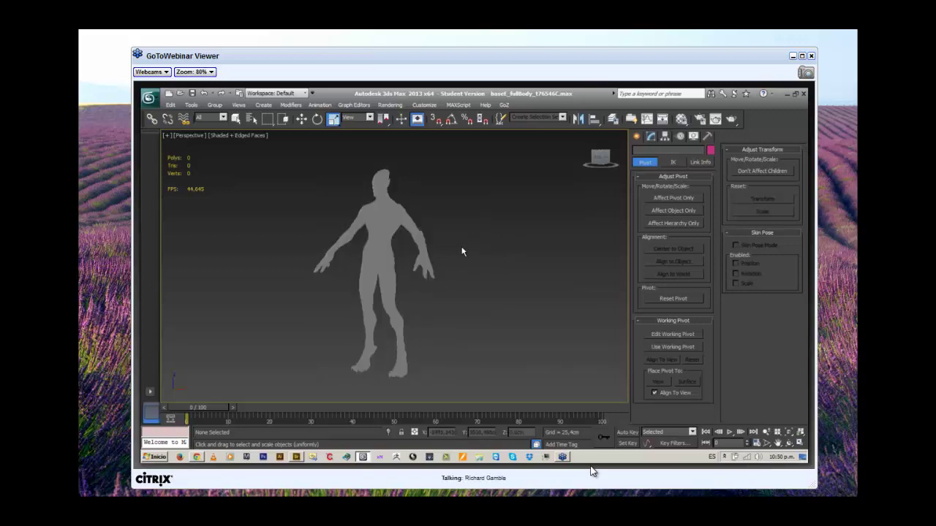
mouse_move(473, 235)
left_mouse_down()
mouse_move(443, 241)
mouse_move(485, 225)
mouse_move(414, 221)
mouse_move(402, 201)
mouse_move(310, 199)
mouse_move(441, 246)
mouse_move(514, 228)
left_mouse_up()
key("F4")
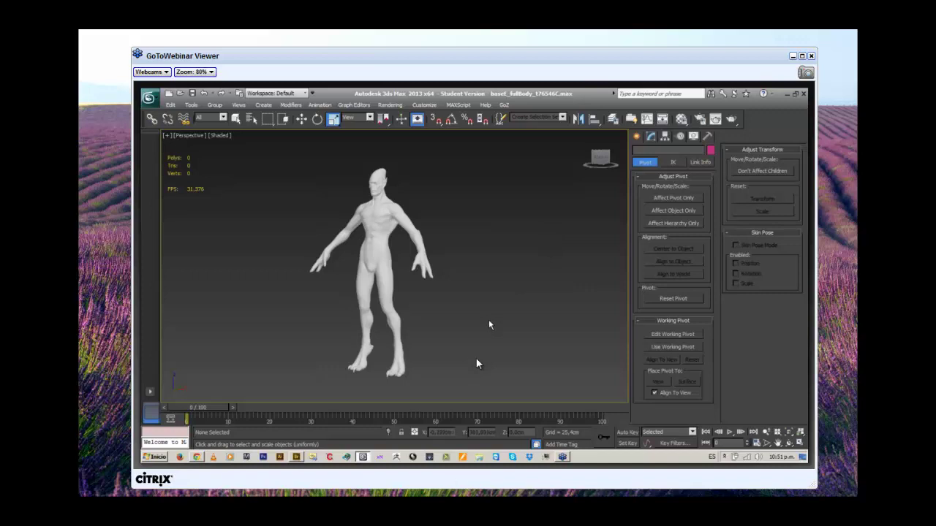
Orbit, pan and zoom out from the sculpted head until the whole standing figure shows.
left_click_drag(486, 327, 449, 253)
scroll(449, 254, "up", 6)
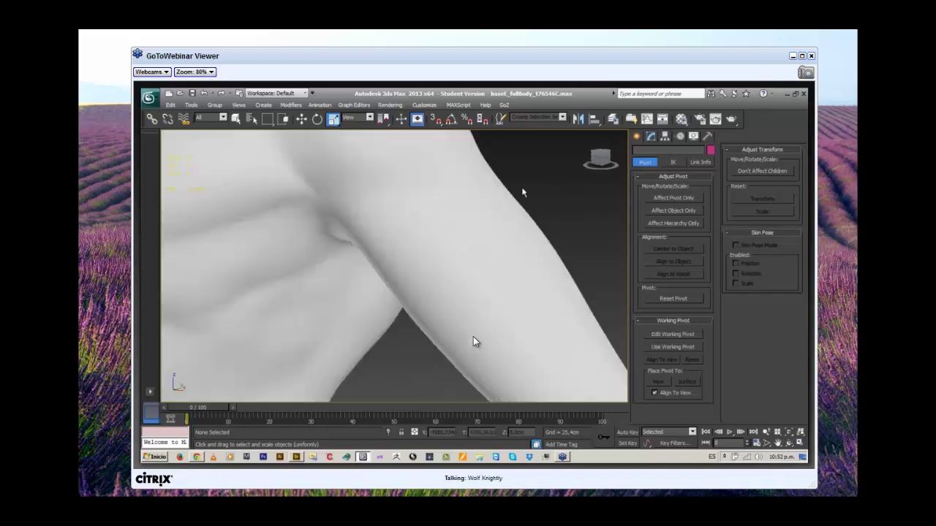
scroll(531, 204, "down", 4)
left_click_drag(532, 204, 636, 218)
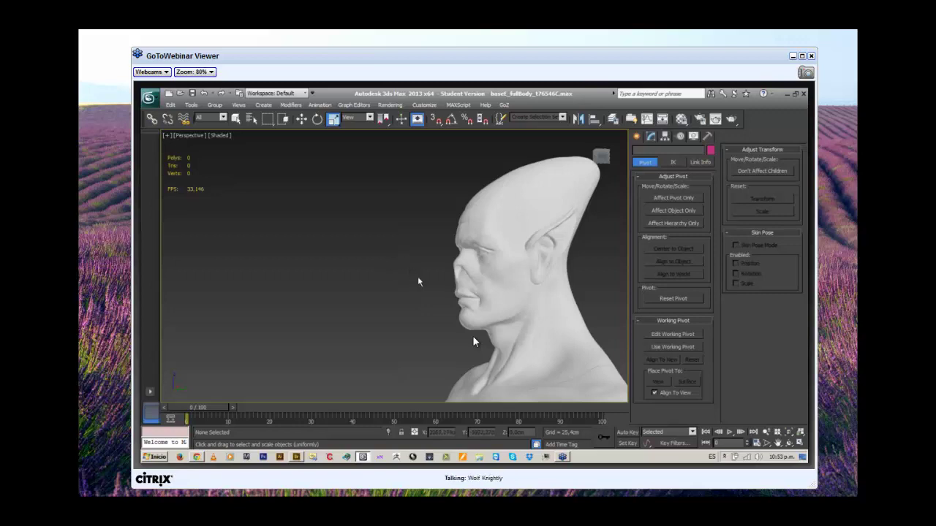
left_click_drag(397, 278, 262, 293)
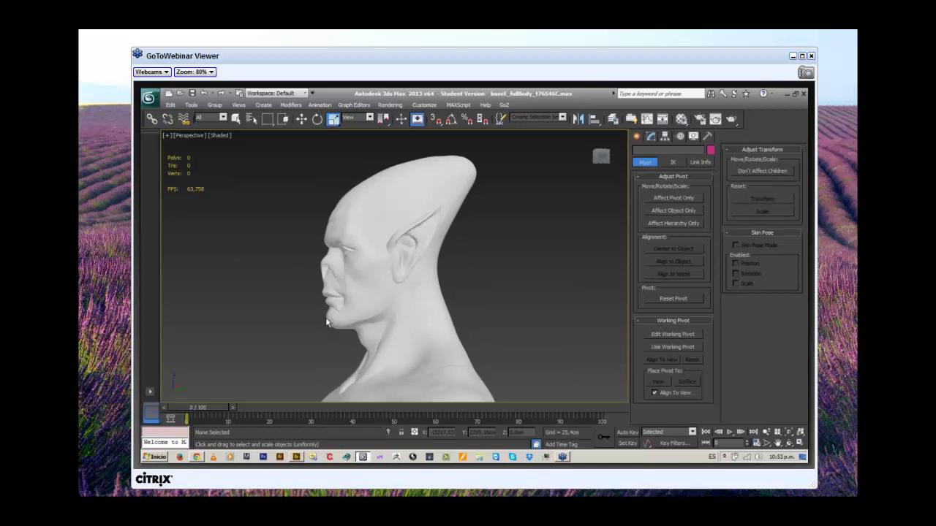
scroll(286, 358, "up", 6)
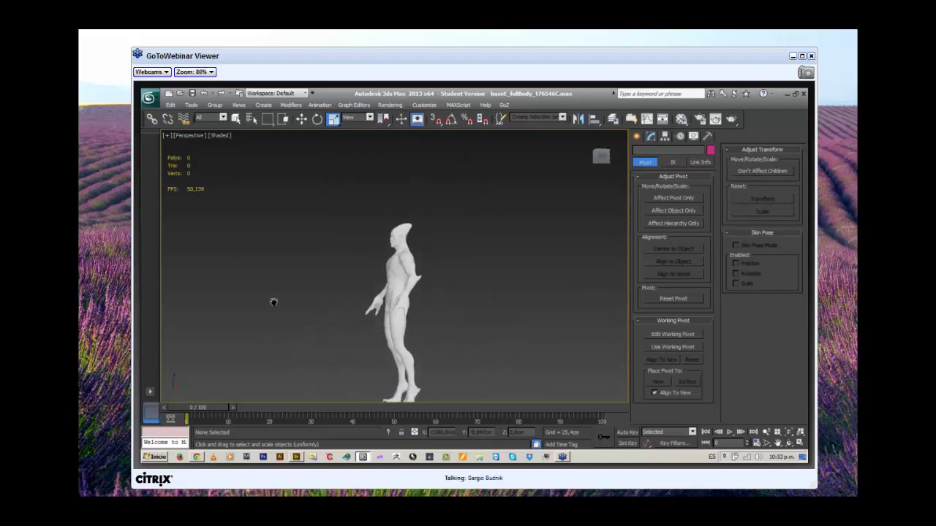
Orbit the figure from its side to a front view and centre its full body.
left_click_drag(274, 302, 265, 267)
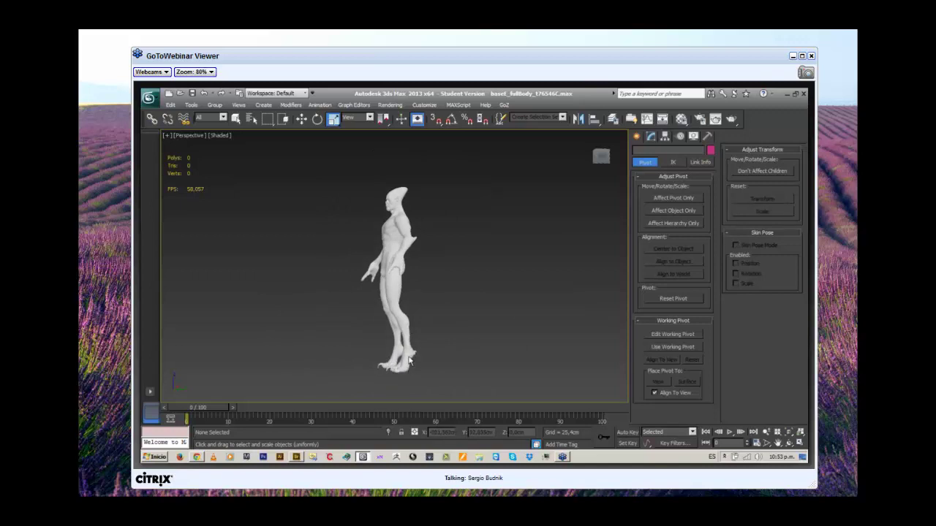
left_click_drag(452, 230, 450, 257)
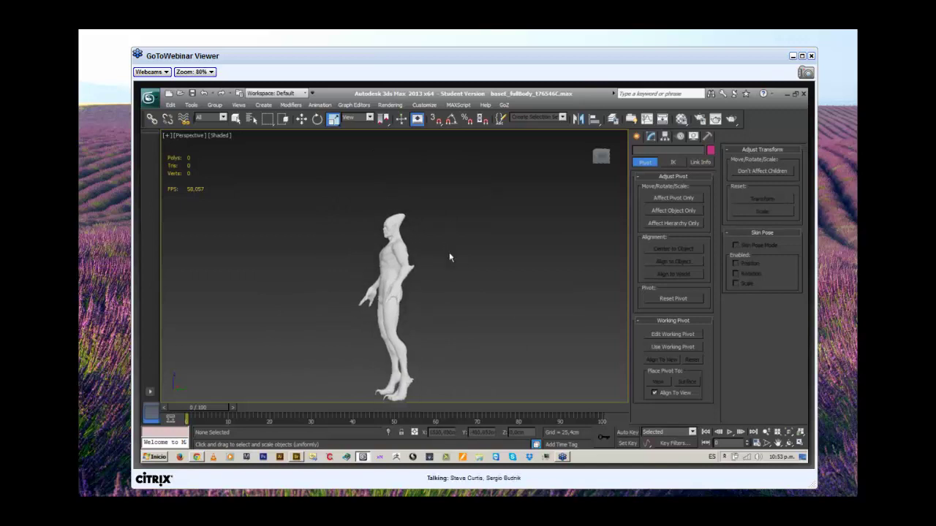
scroll(450, 258, "up", 5)
scroll(463, 290, "down", 2)
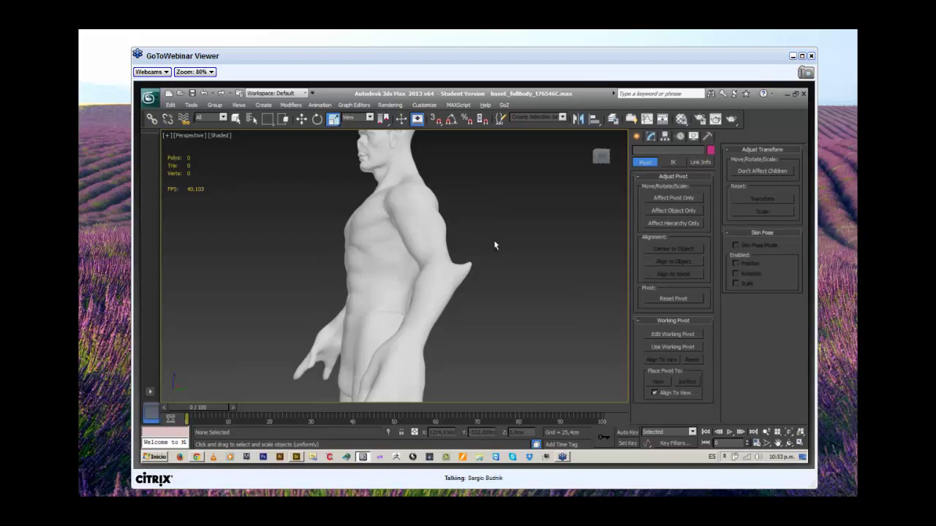
left_click_drag(495, 246, 543, 228)
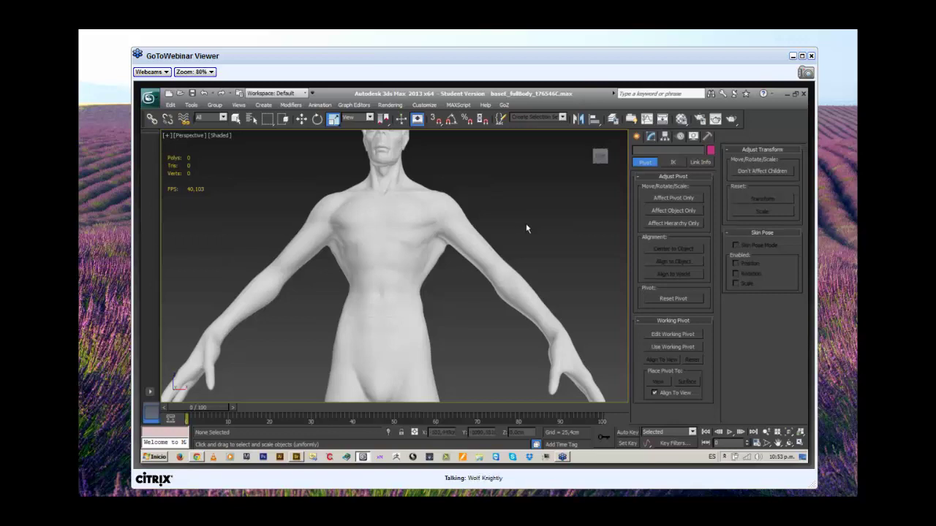
scroll(470, 338, "down", 2)
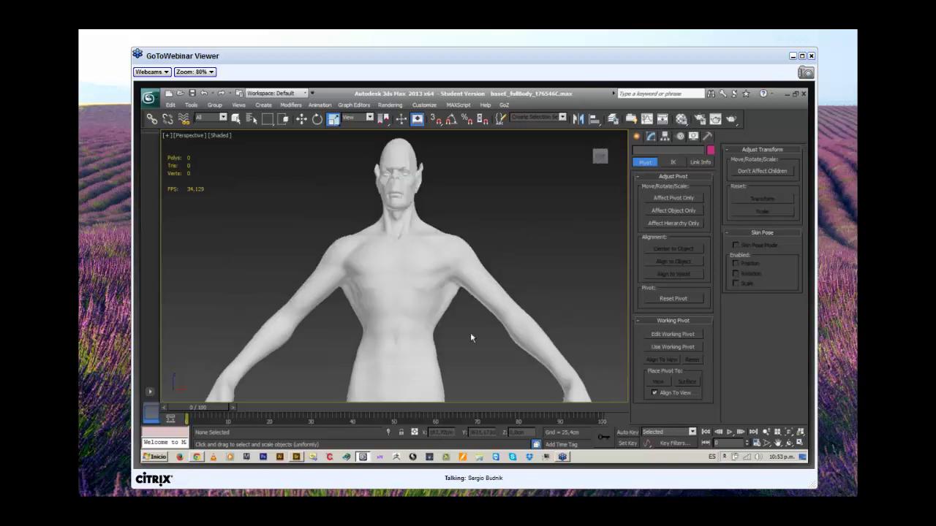
left_click_drag(468, 321, 468, 315)
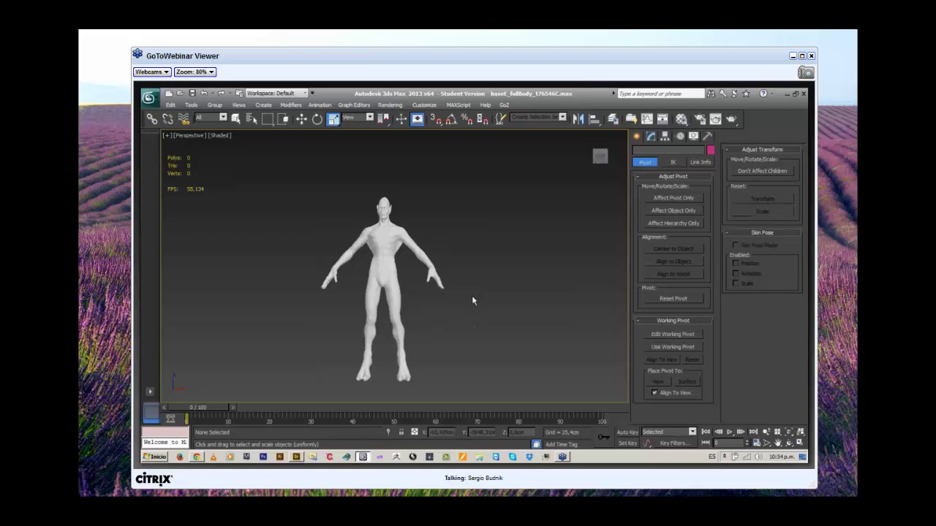
left_click_drag(471, 300, 418, 293)
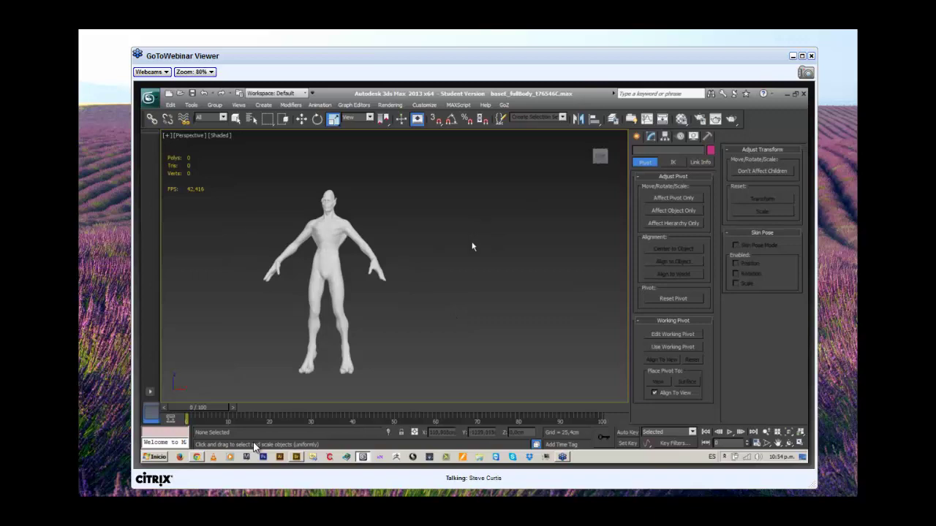
scroll(472, 247, "up", 4)
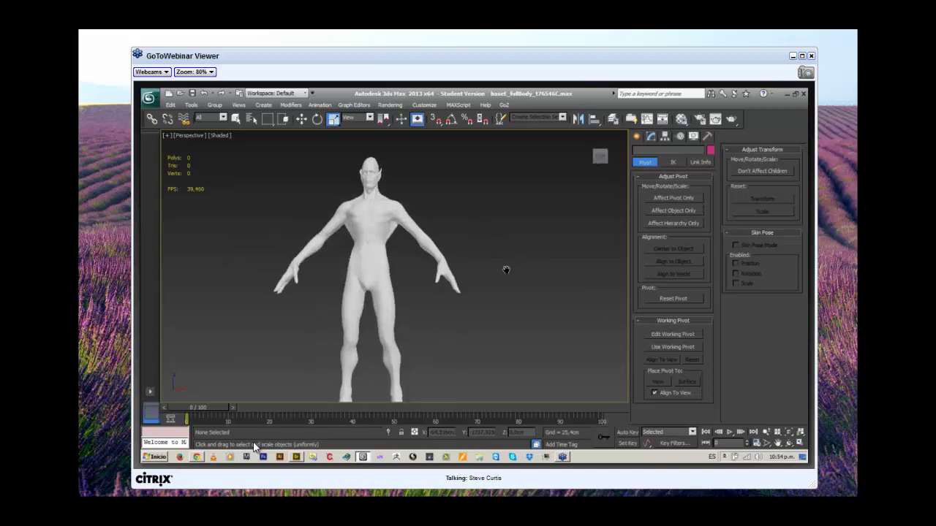
left_click_drag(506, 269, 521, 248)
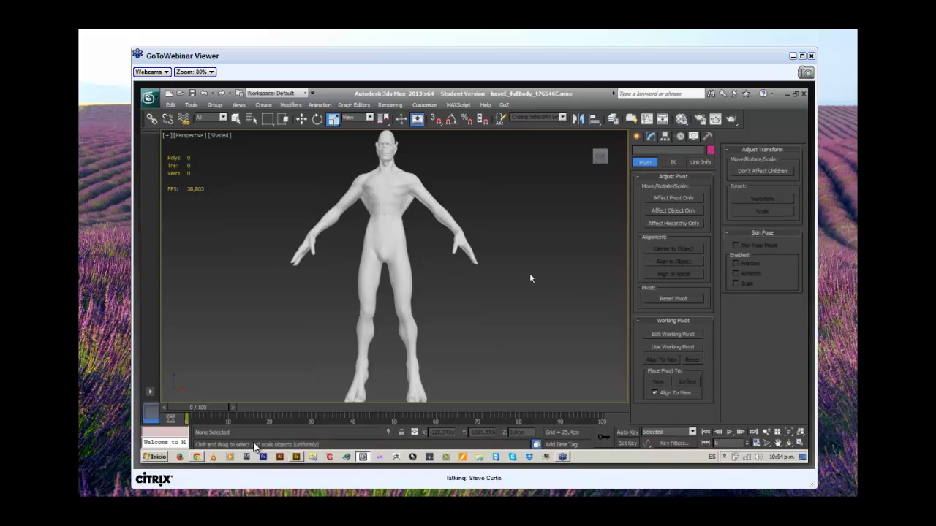
scroll(530, 276, "down", 3)
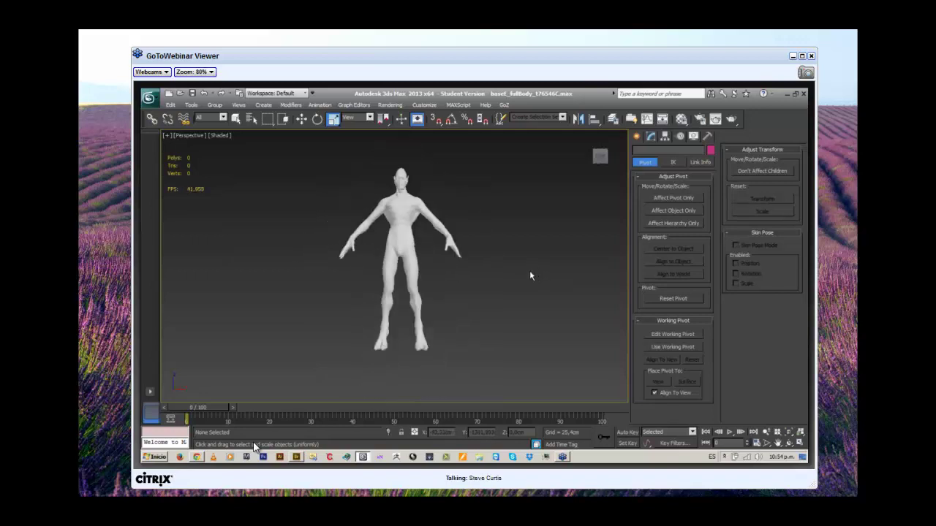
scroll(525, 277, "up", 1)
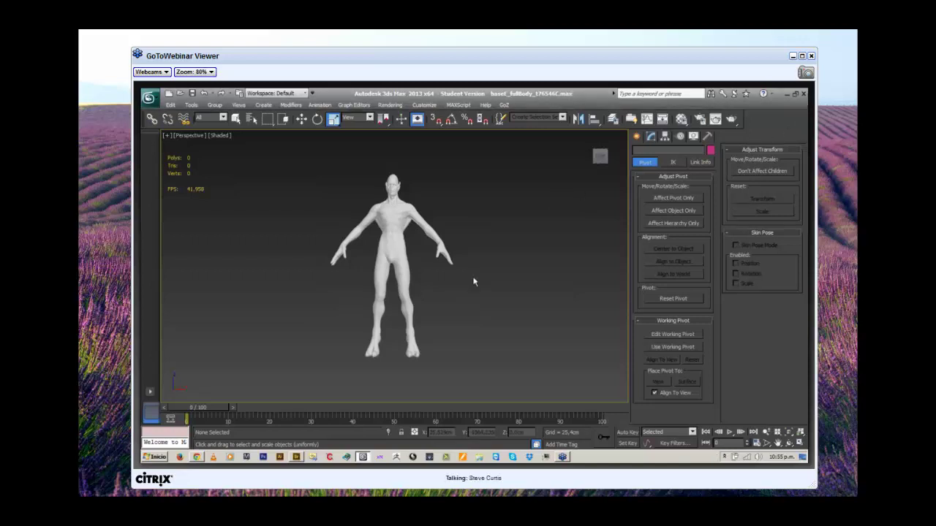
scroll(488, 281, "up", 2)
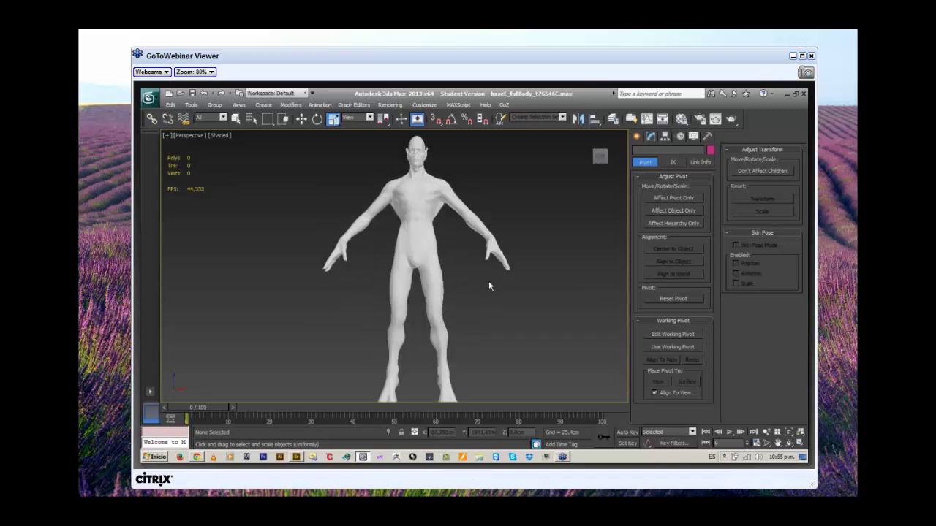
scroll(489, 281, "up", 2)
left_click_drag(505, 294, 453, 307)
left_click_drag(522, 308, 476, 314)
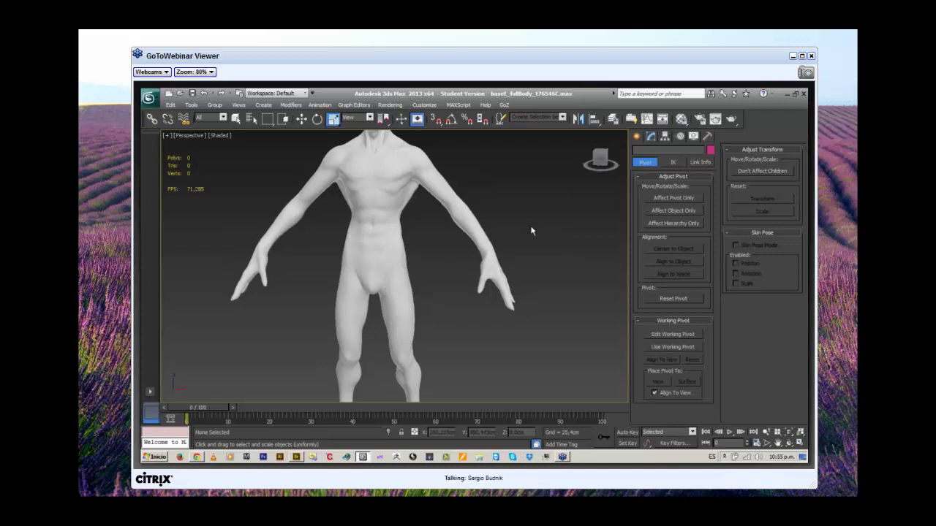
left_click_drag(553, 219, 444, 192)
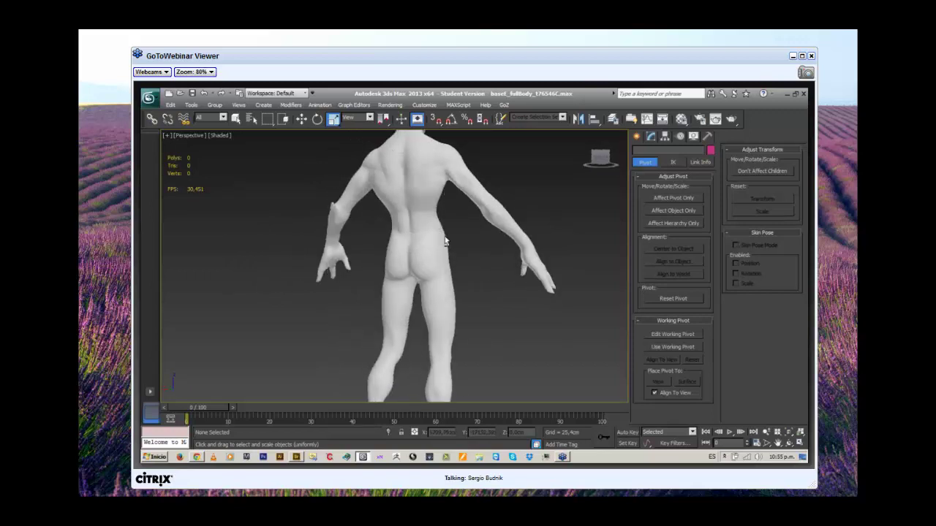
left_click_drag(450, 230, 406, 207)
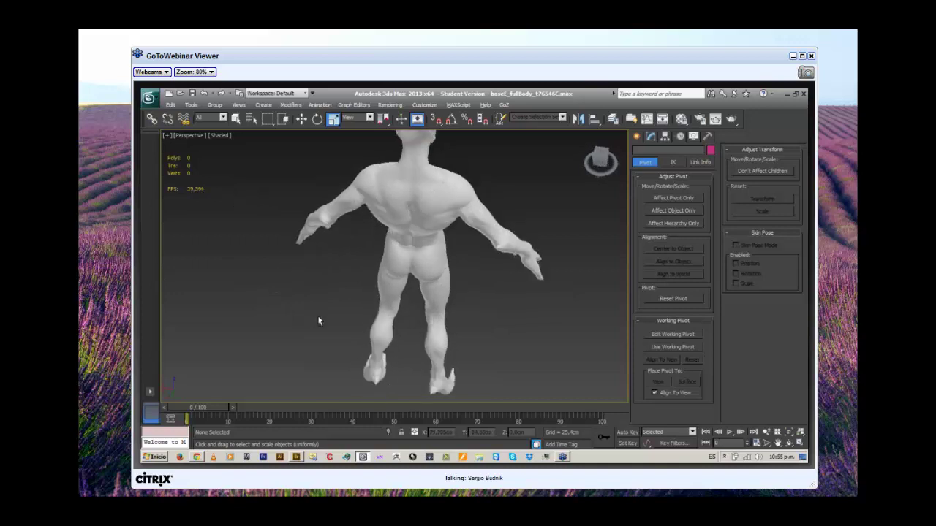
left_click_drag(317, 315, 358, 253)
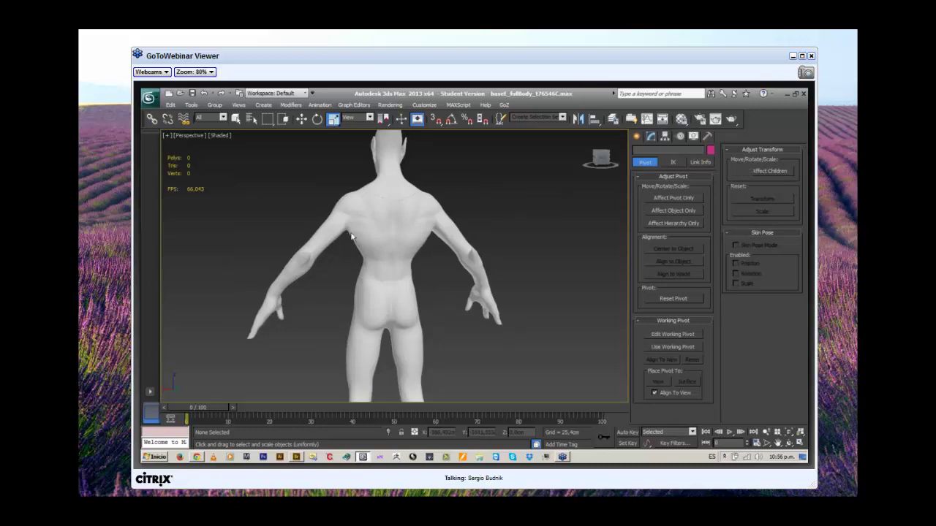
left_click_drag(344, 288, 494, 315)
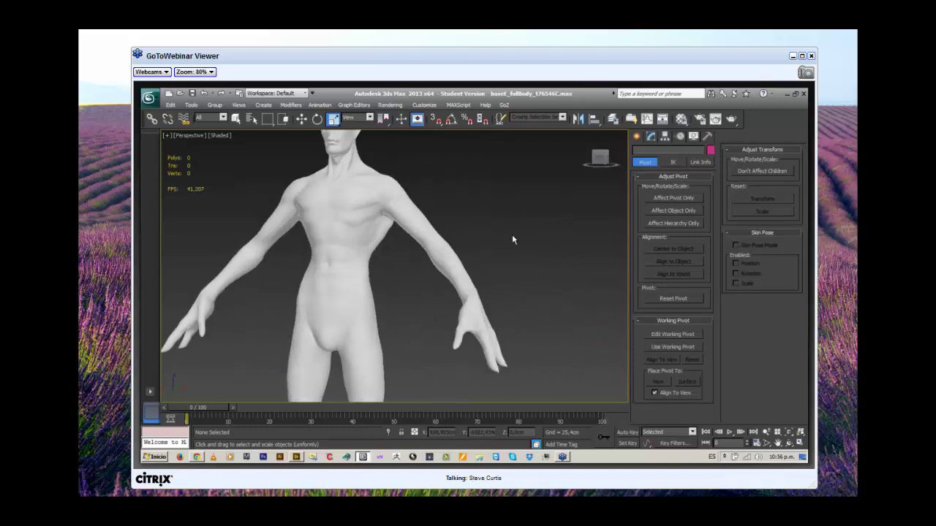
scroll(515, 245, "up", 5)
left_click_drag(519, 251, 535, 322)
scroll(515, 263, "down", 2)
scroll(514, 261, "up", 2)
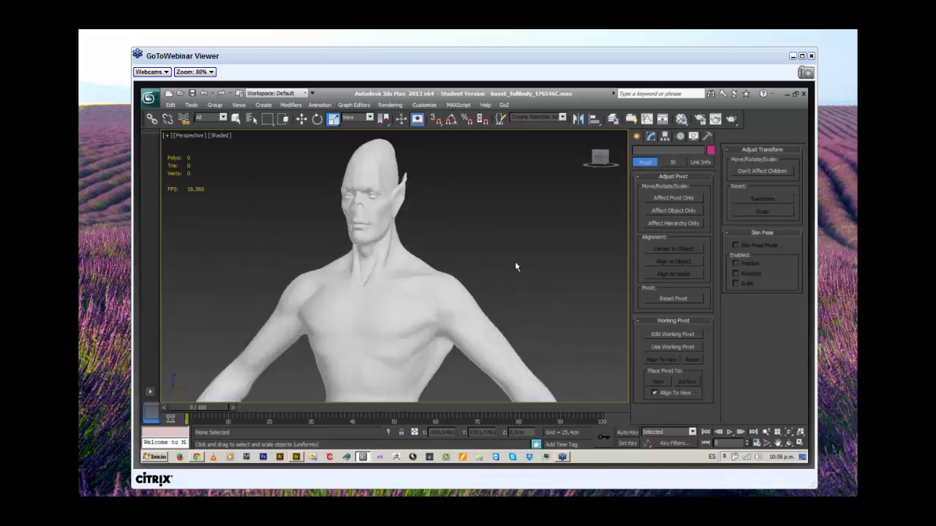
left_click_drag(510, 234, 505, 266)
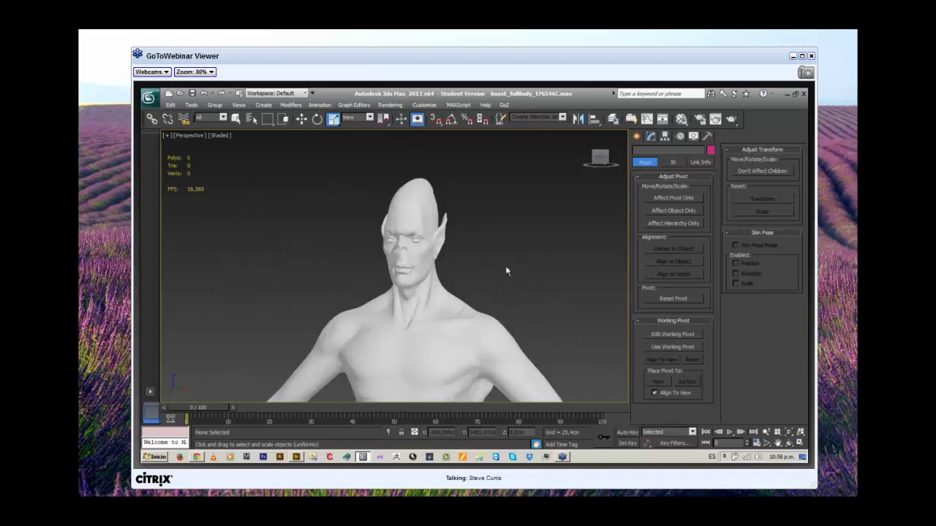
scroll(505, 266, "up", 4)
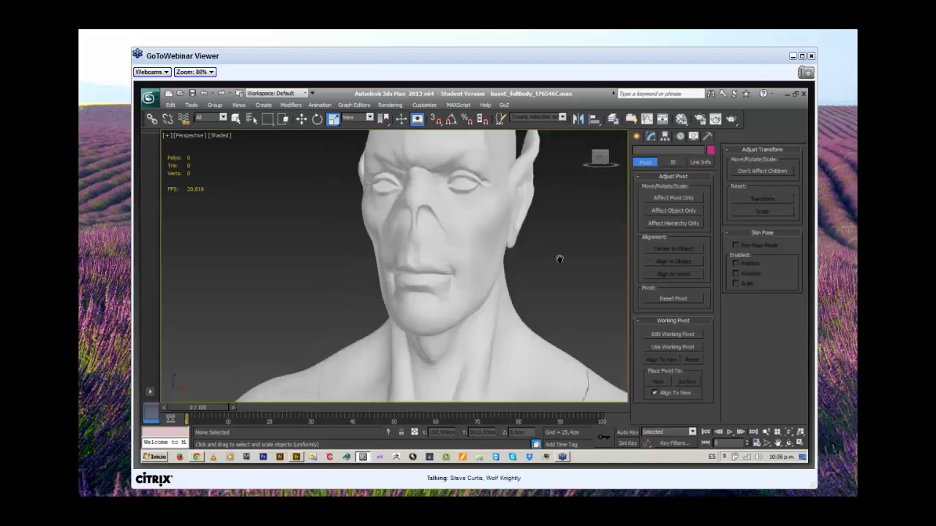
left_click_drag(558, 259, 537, 290)
scroll(537, 288, "down", 3)
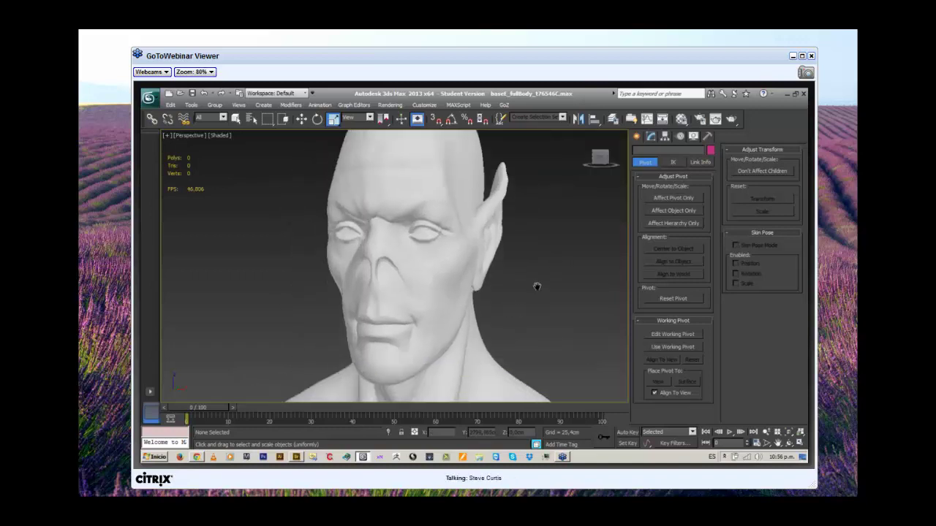
scroll(535, 293, "down", 3)
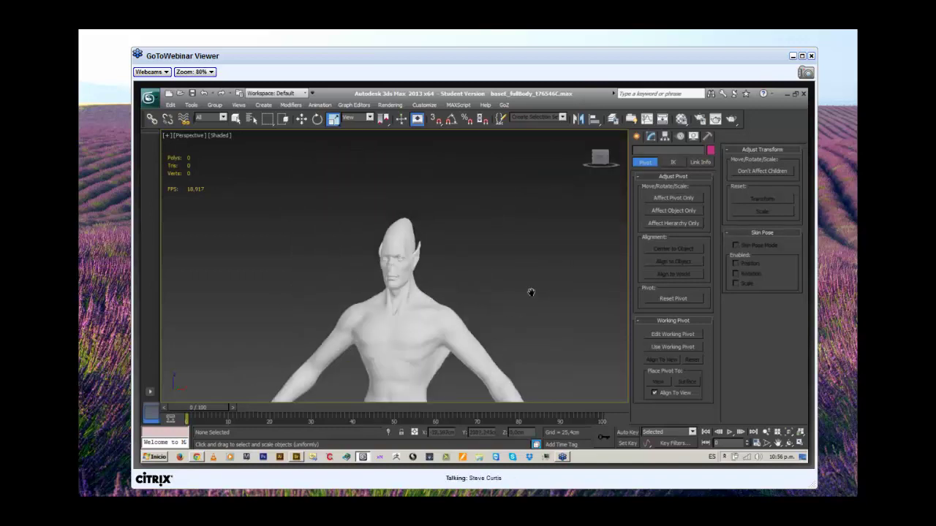
left_click_drag(530, 292, 528, 235)
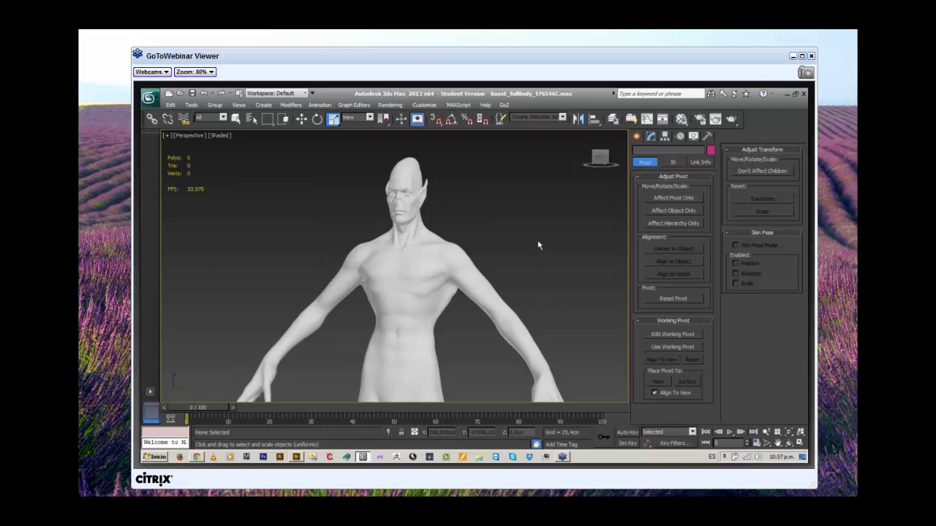
left_click_drag(512, 266, 488, 263)
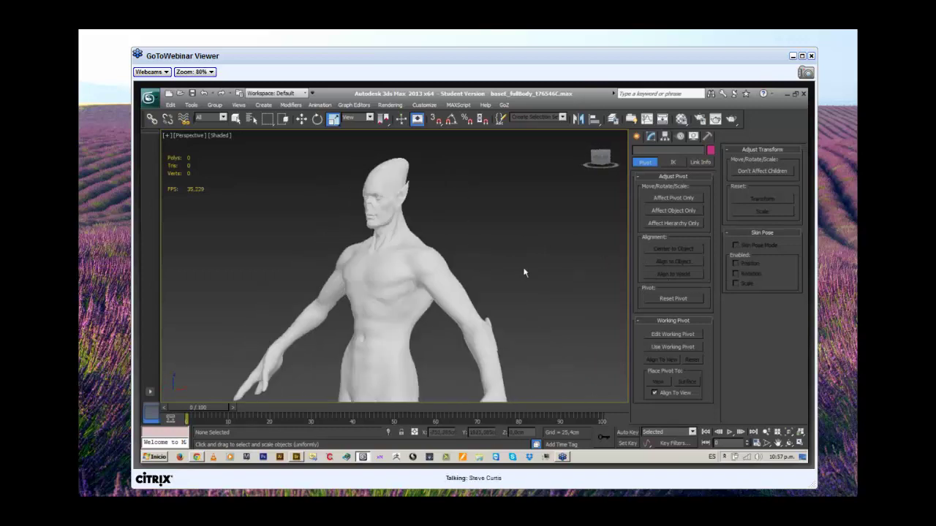
scroll(527, 275, "up", 3)
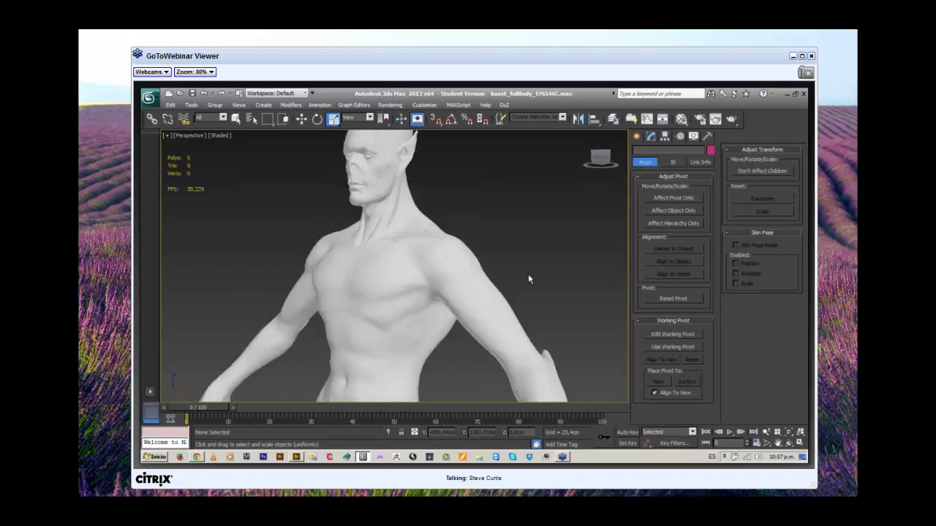
left_click_drag(547, 283, 416, 380)
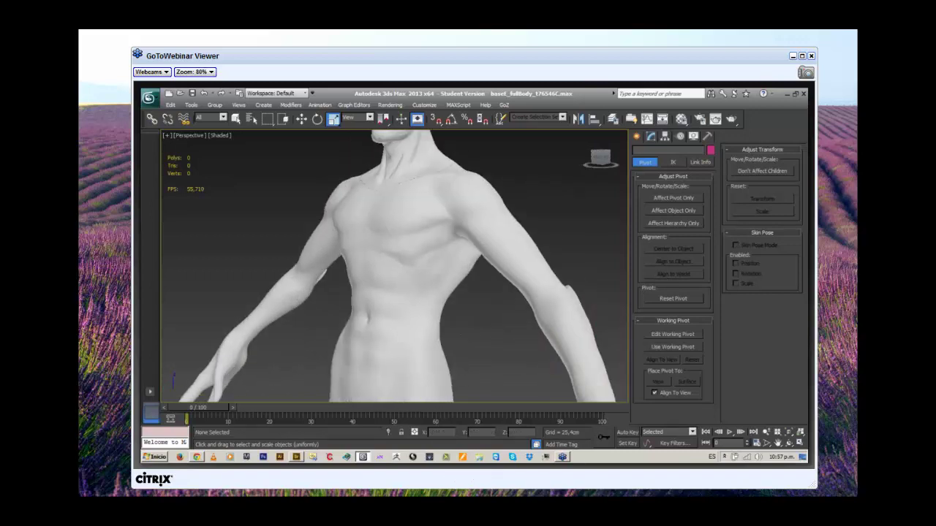
Post the presenter's full name with a middle initial in the class chat, then return to 3ds Max.
left_click(193, 458)
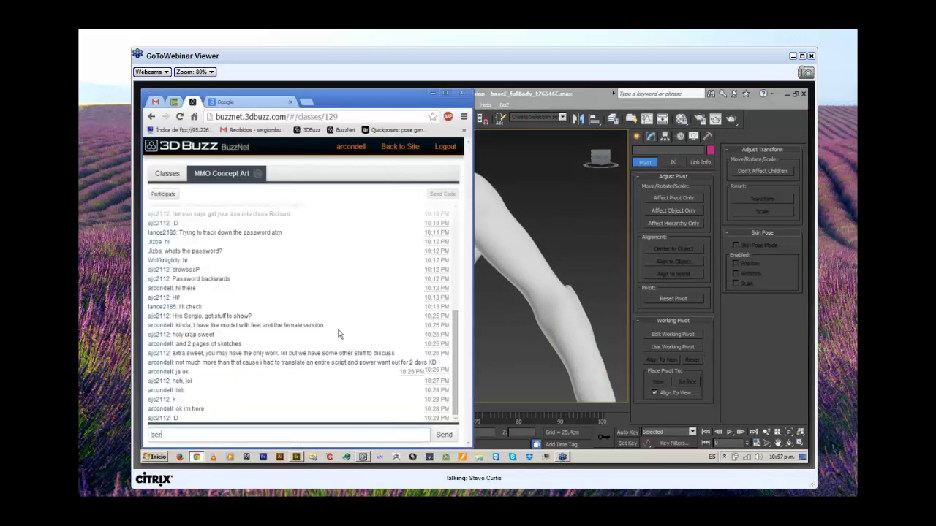
key("ctrl+Left")
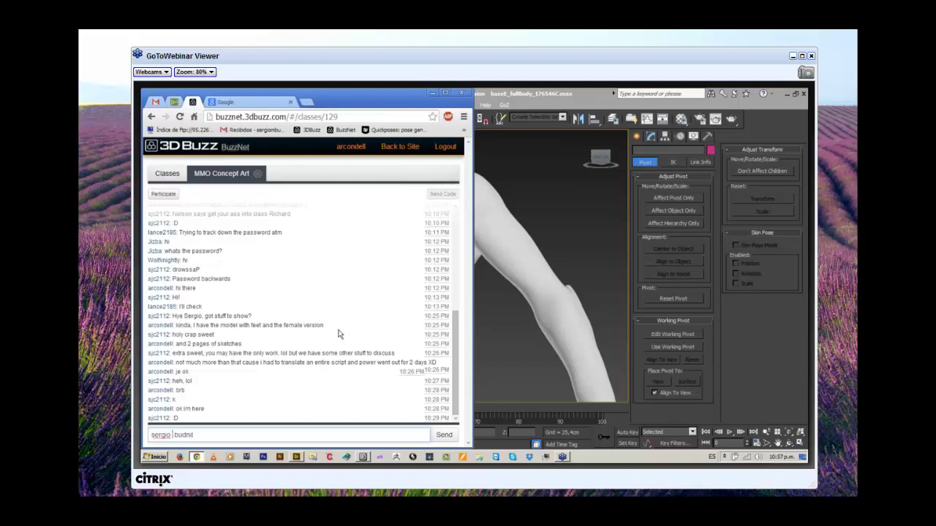
left_click(443, 435)
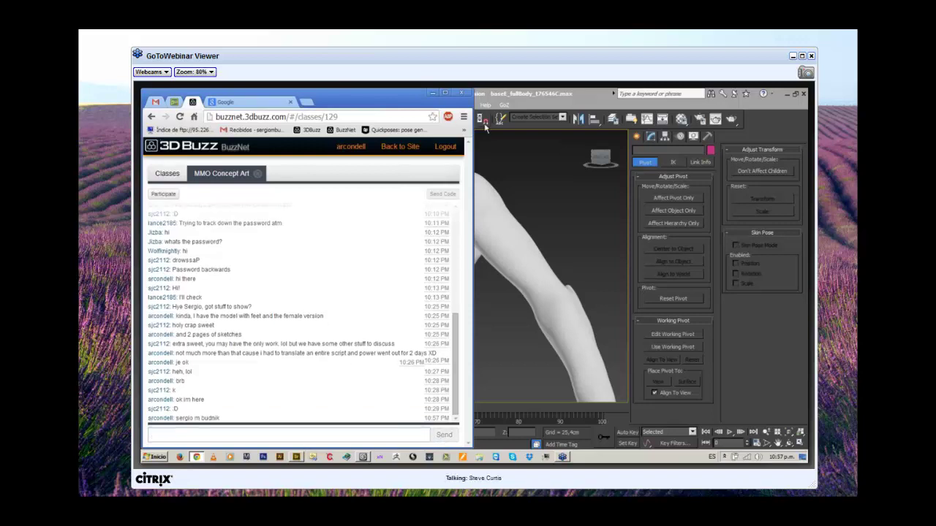
left_click(590, 93)
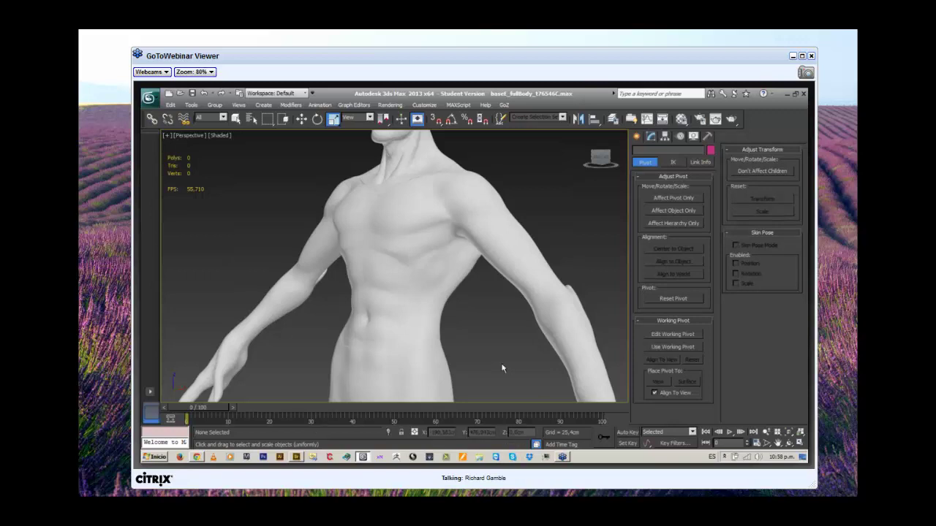
left_click_drag(497, 359, 524, 287)
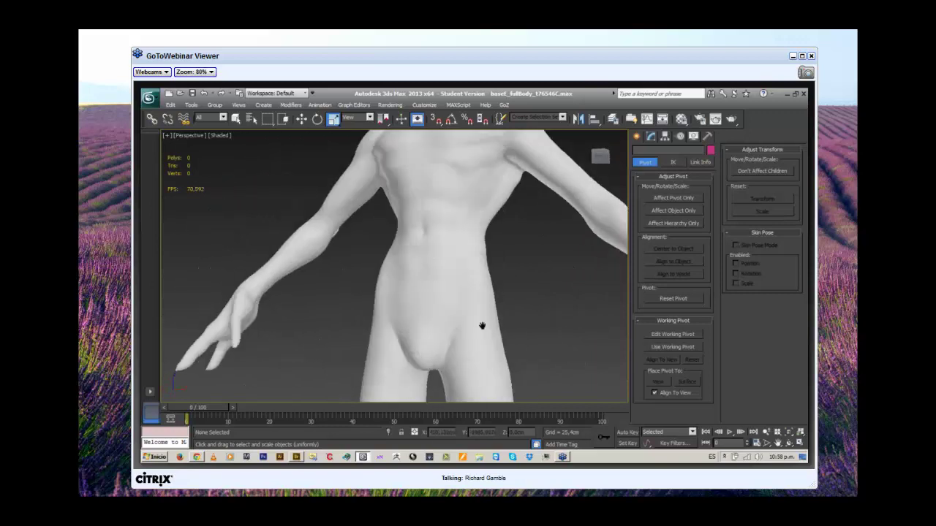
left_click_drag(483, 324, 587, 295)
left_click_drag(422, 293, 454, 209)
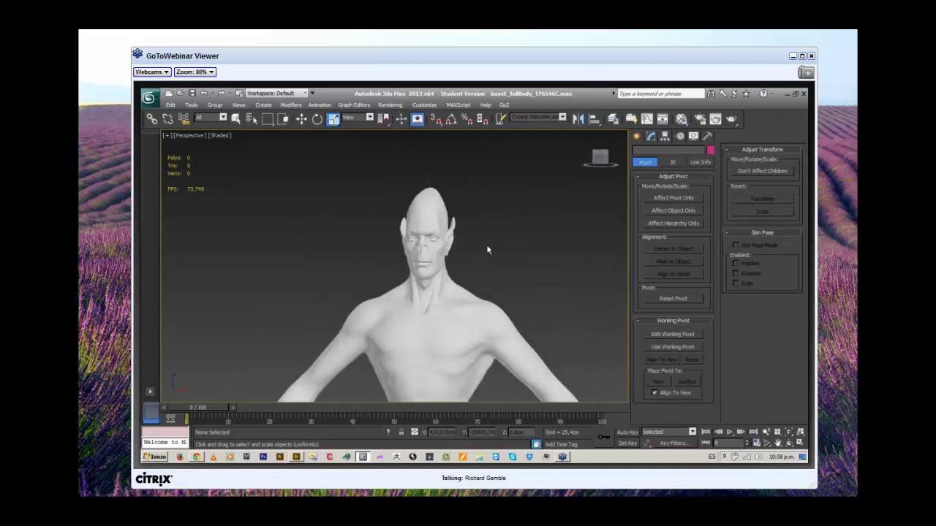
left_click_drag(487, 249, 459, 259)
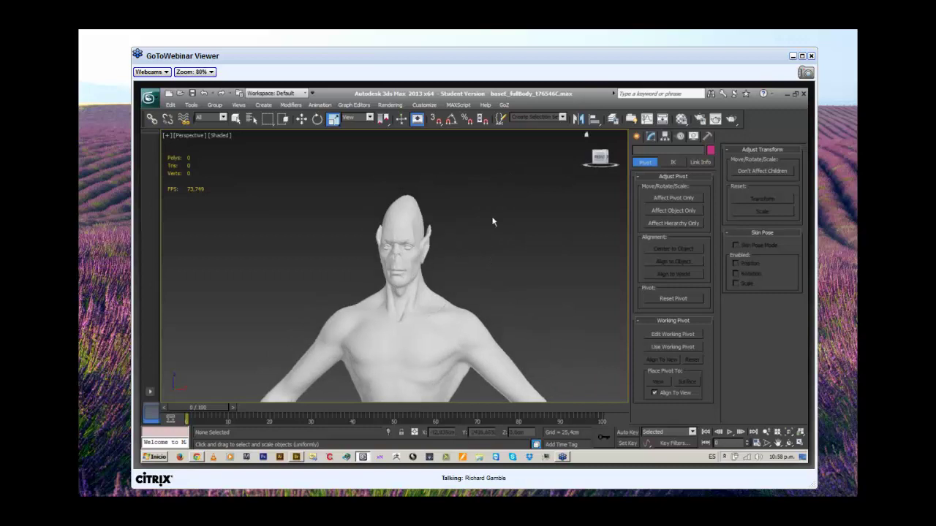
scroll(493, 222, "up", 5)
left_click_drag(531, 237, 479, 224)
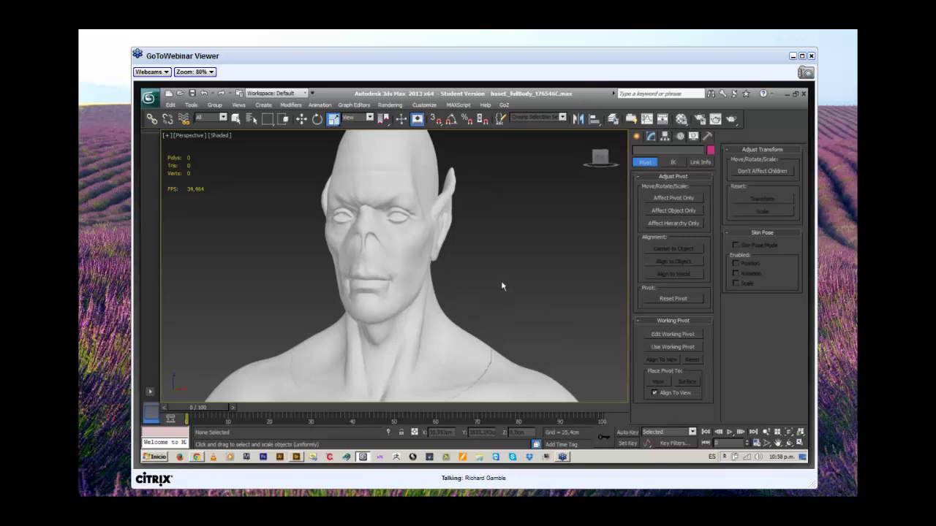
scroll(502, 287, "up", 2)
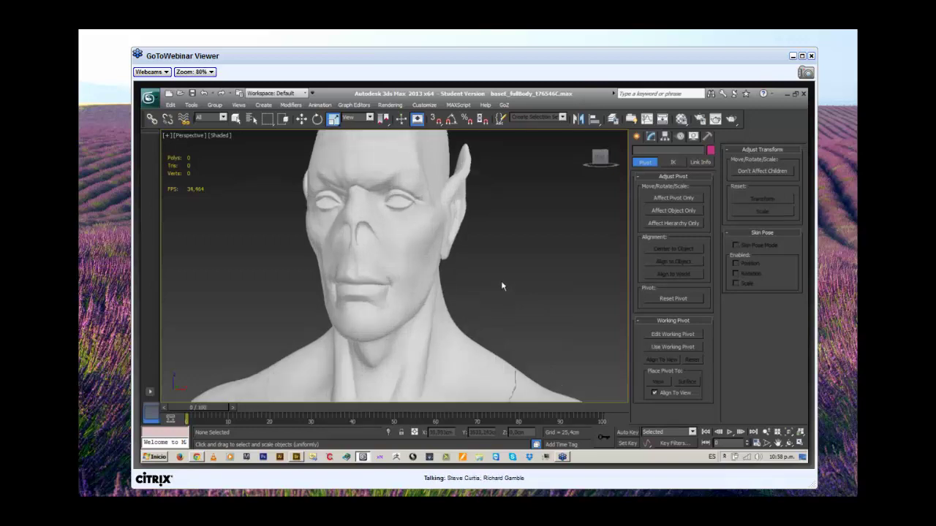
scroll(503, 286, "down", 1)
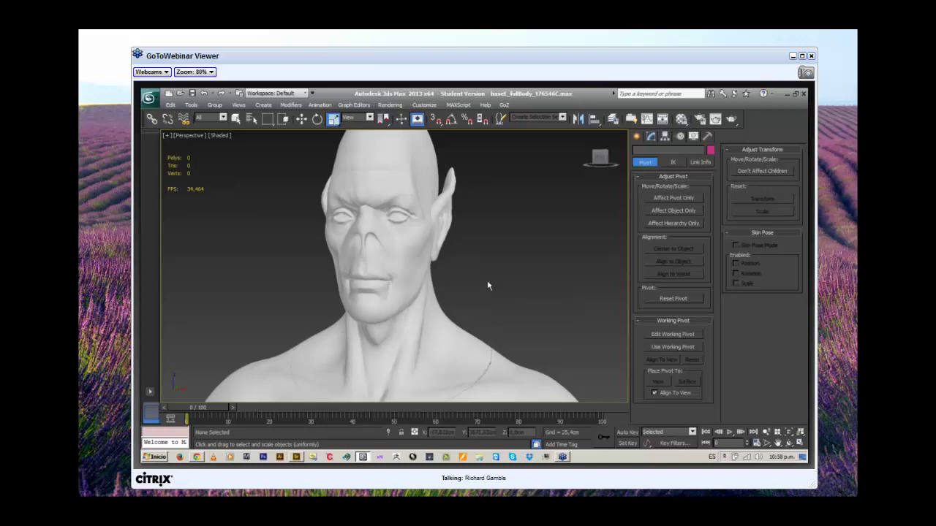
left_click_drag(488, 283, 514, 291)
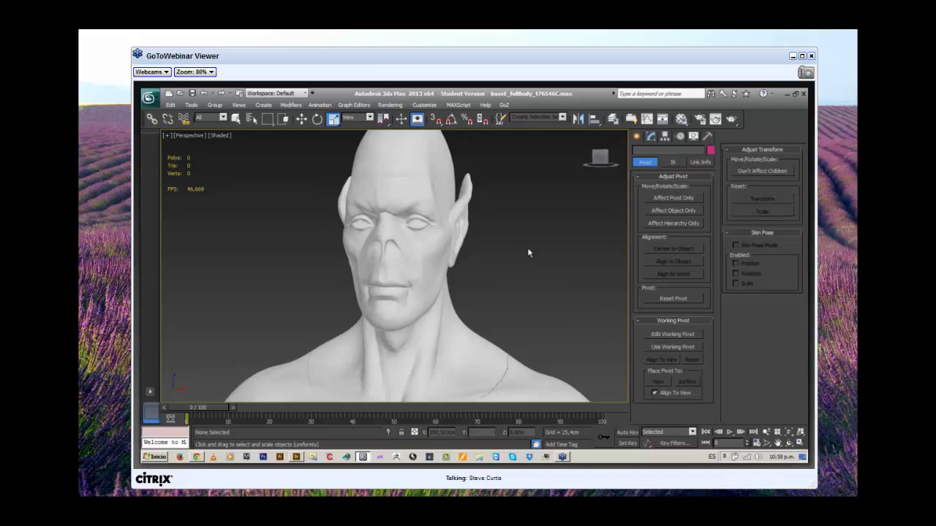
left_click_drag(526, 252, 536, 297)
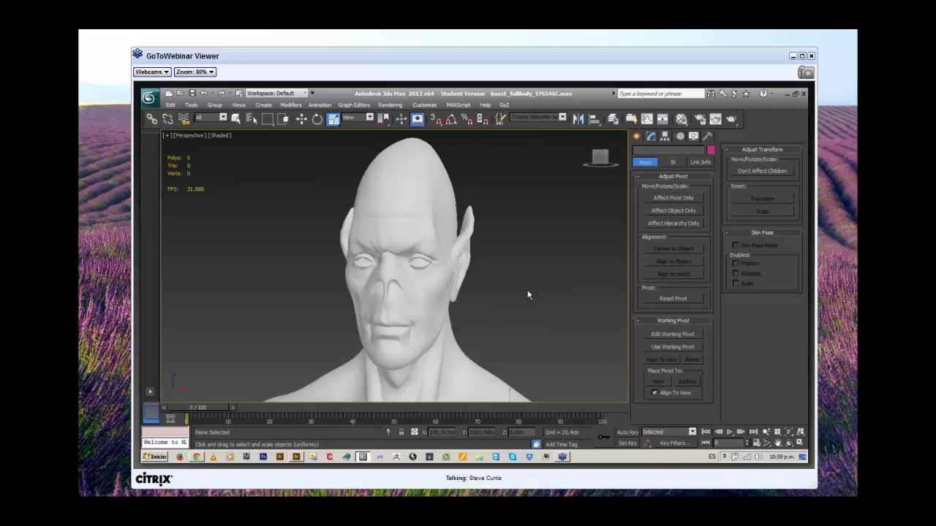
In the Layer Manager, hide decimatedModel and show optimizedModel, then orbit to view the head from above.
left_click(622, 119)
left_click(622, 169)
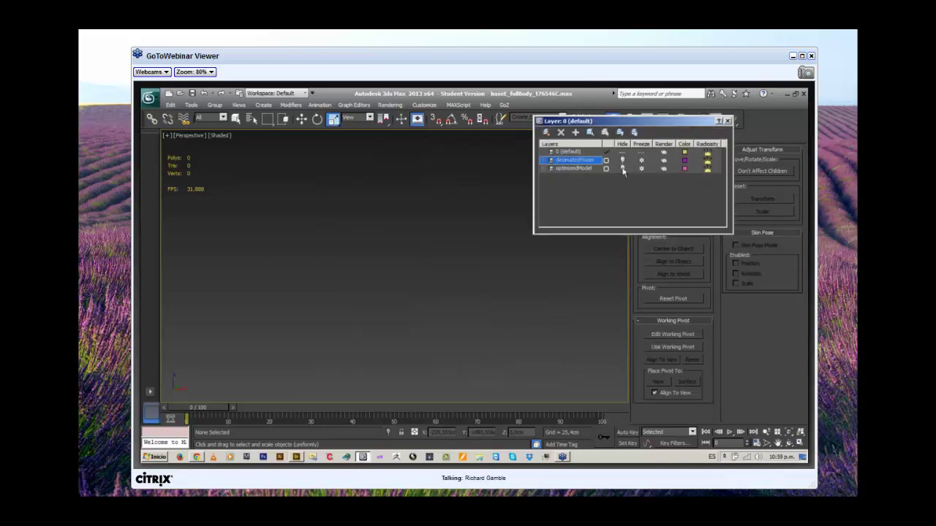
left_click(623, 169)
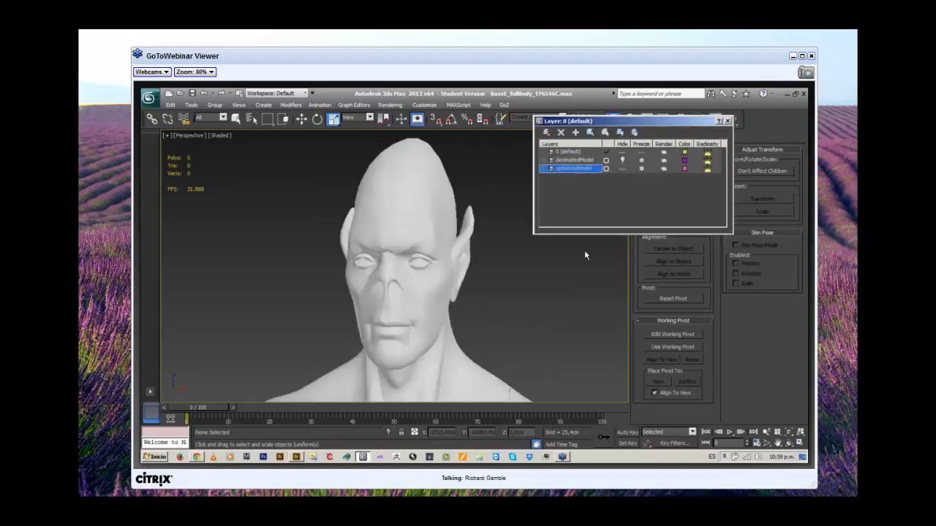
left_click(728, 122)
left_click_drag(512, 268, 516, 259)
scroll(403, 234, "up", 3)
left_click_drag(403, 234, 354, 379)
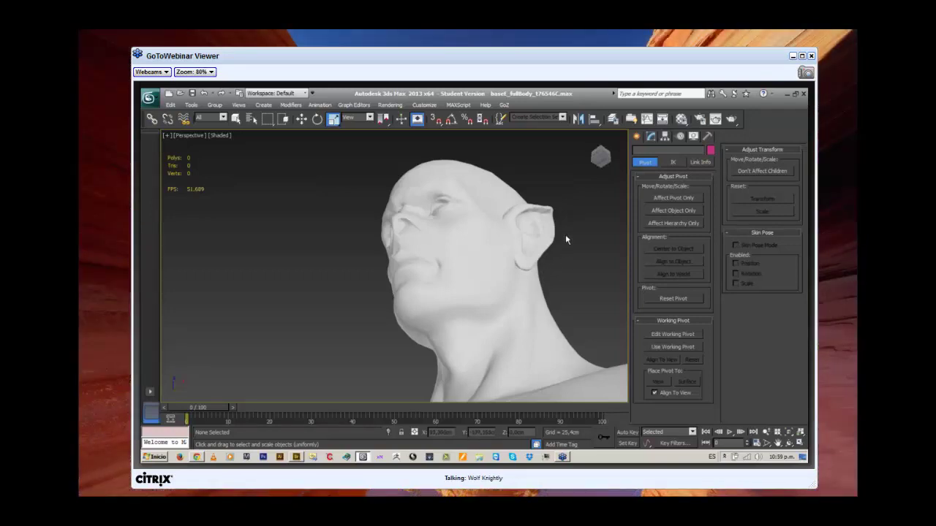
left_click_drag(579, 216, 587, 275)
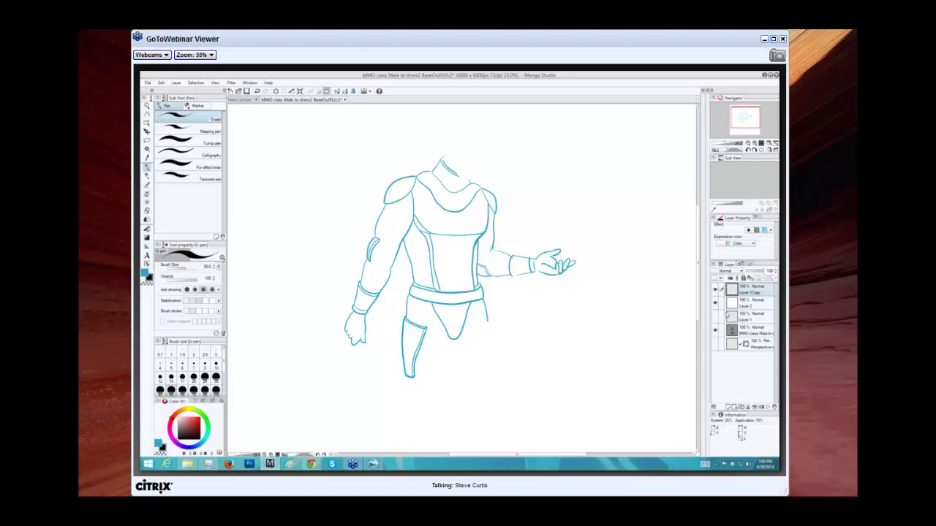
left_click(715, 304)
left_click(718, 291)
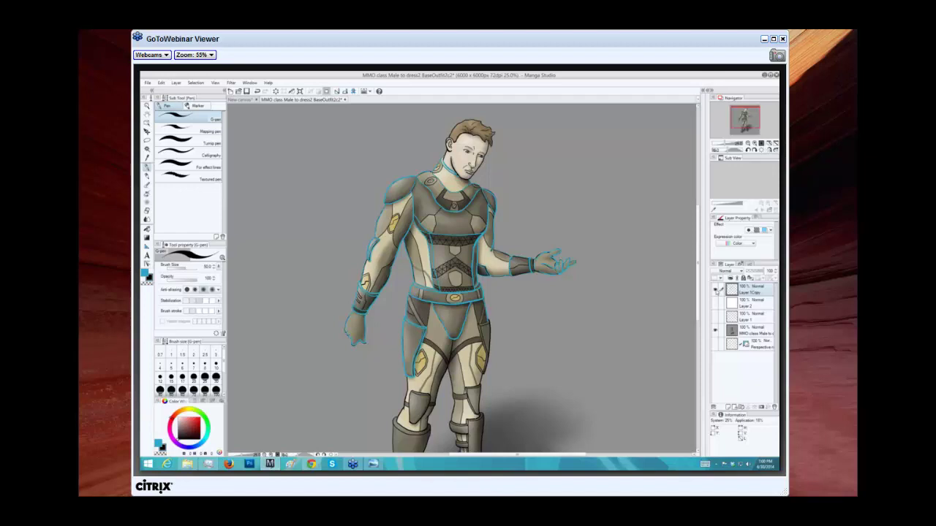
left_click(718, 305)
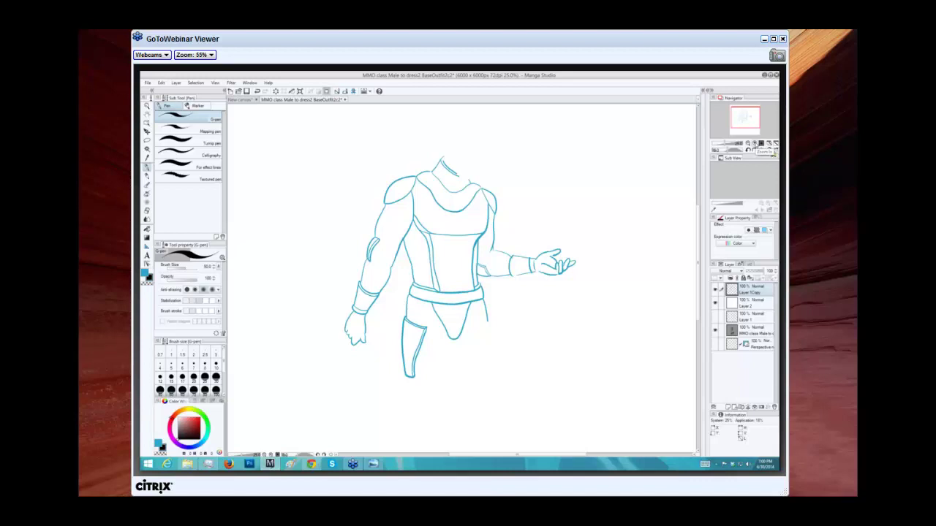
left_click(760, 145)
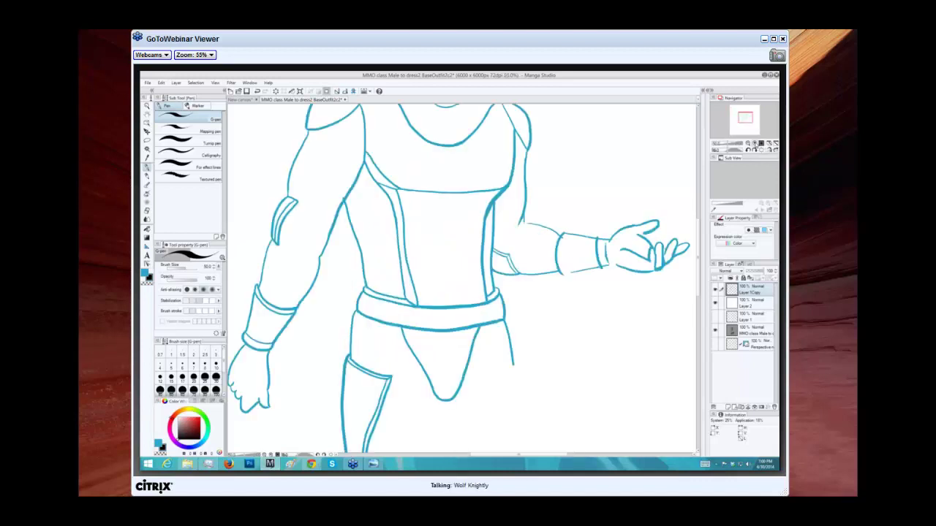
left_click(760, 144)
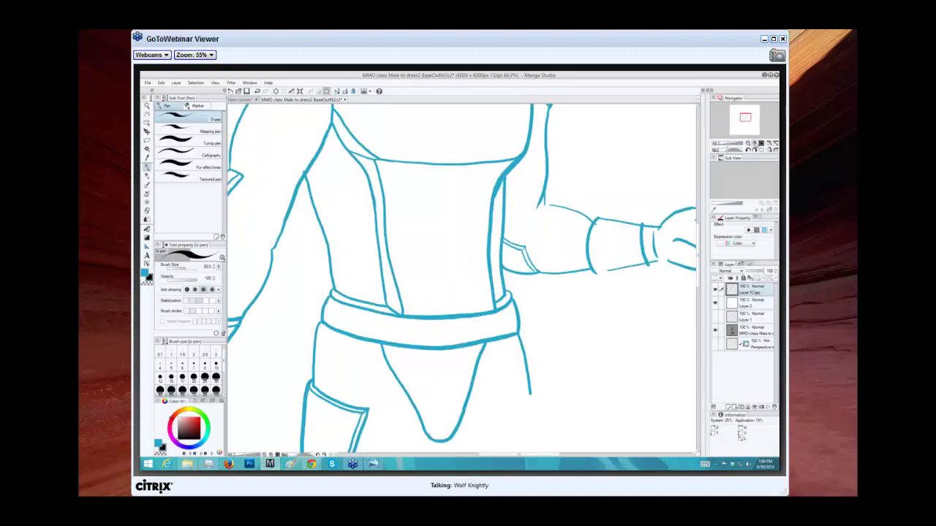
left_click(760, 145)
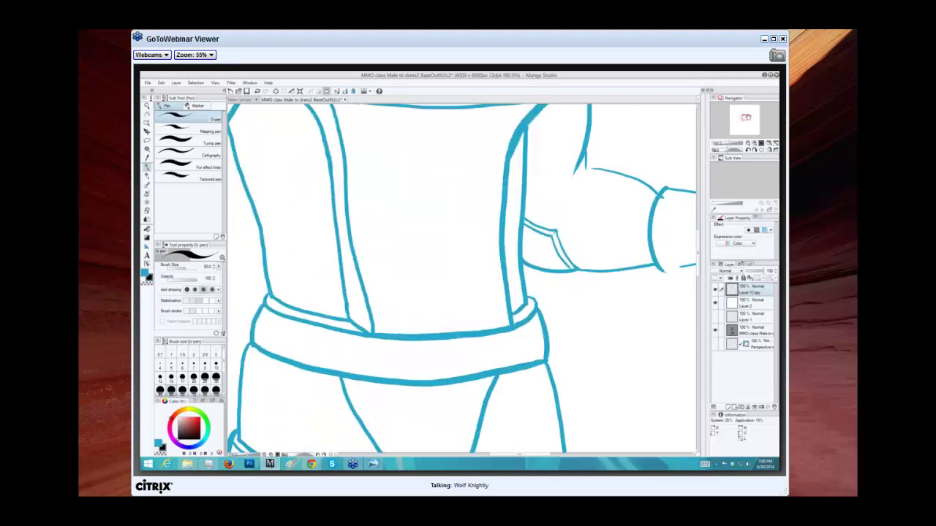
left_click_drag(746, 117, 741, 112)
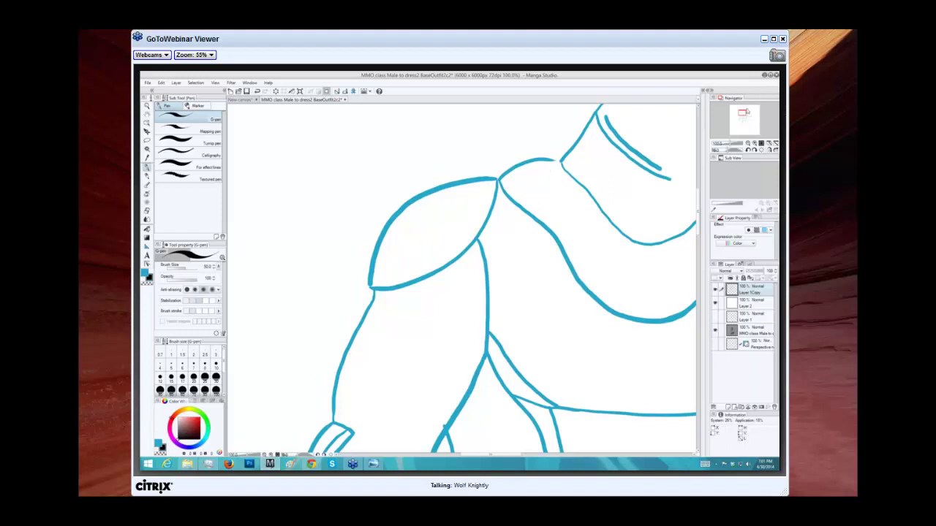
left_click(718, 305)
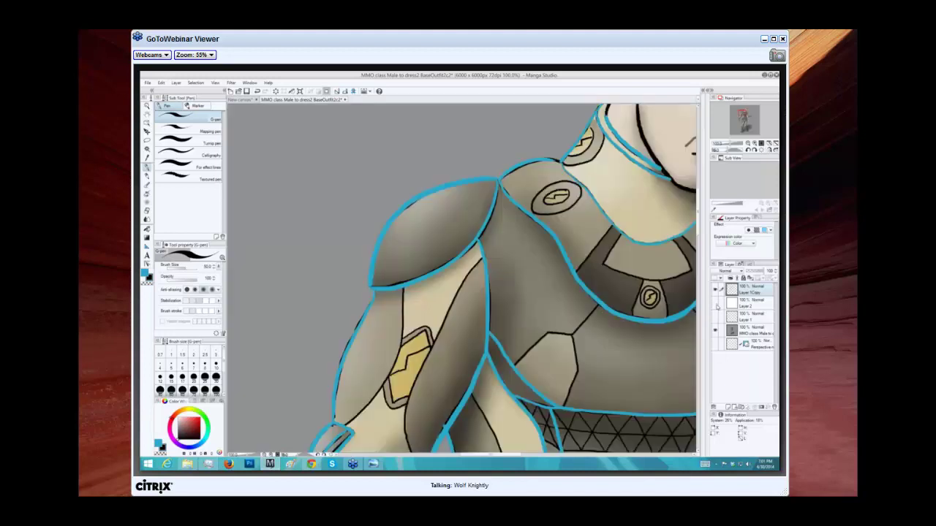
left_click(715, 291)
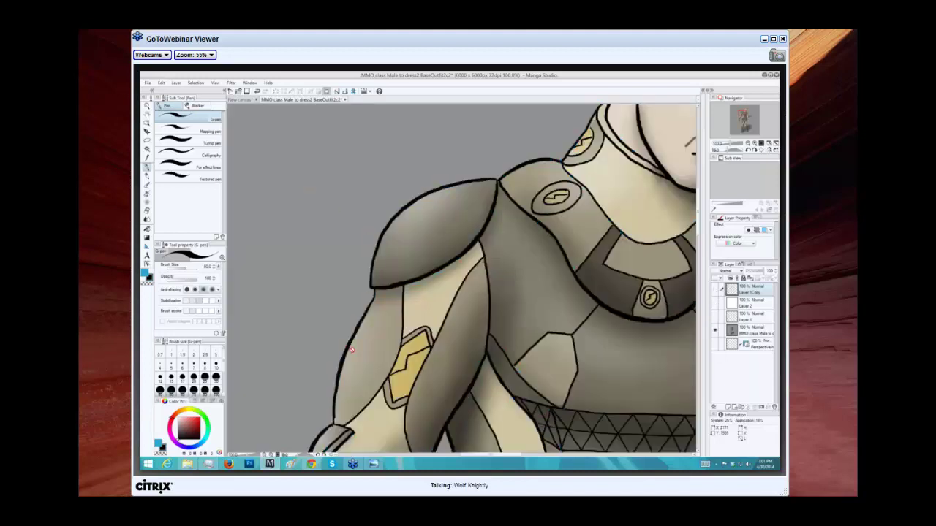
left_click(750, 121)
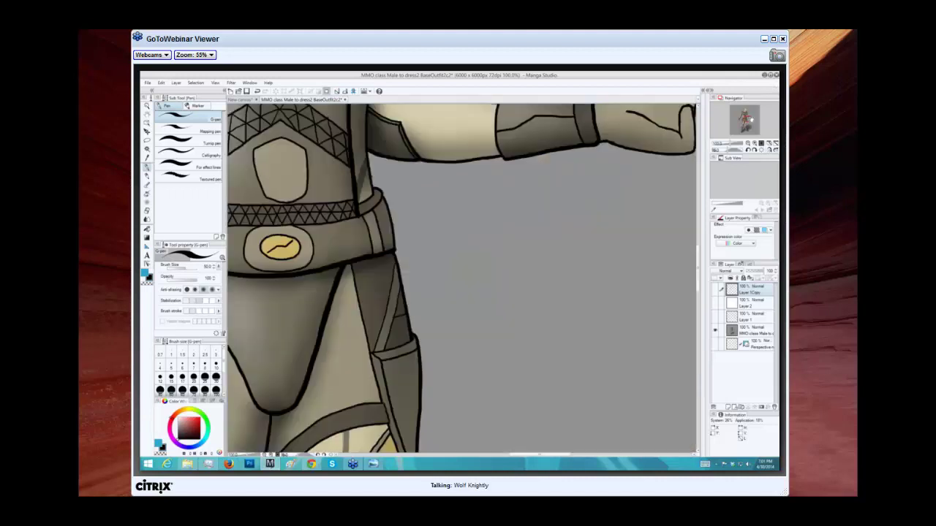
left_click(749, 117)
left_click(752, 119)
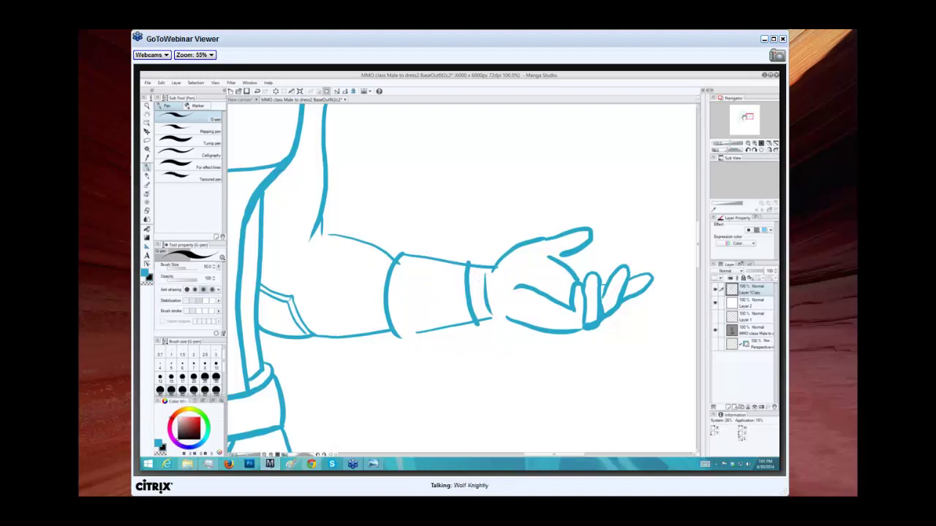
left_click_drag(747, 116, 744, 115)
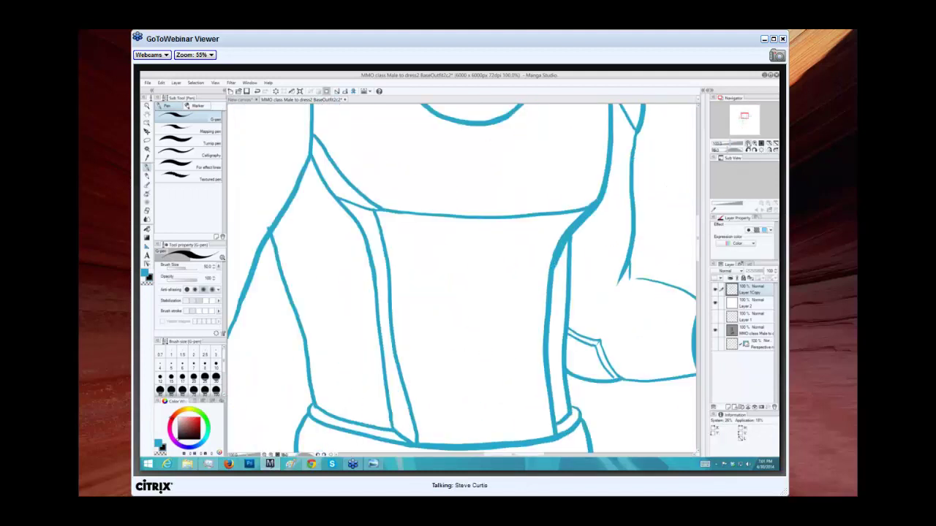
scroll(745, 116, "down", 2)
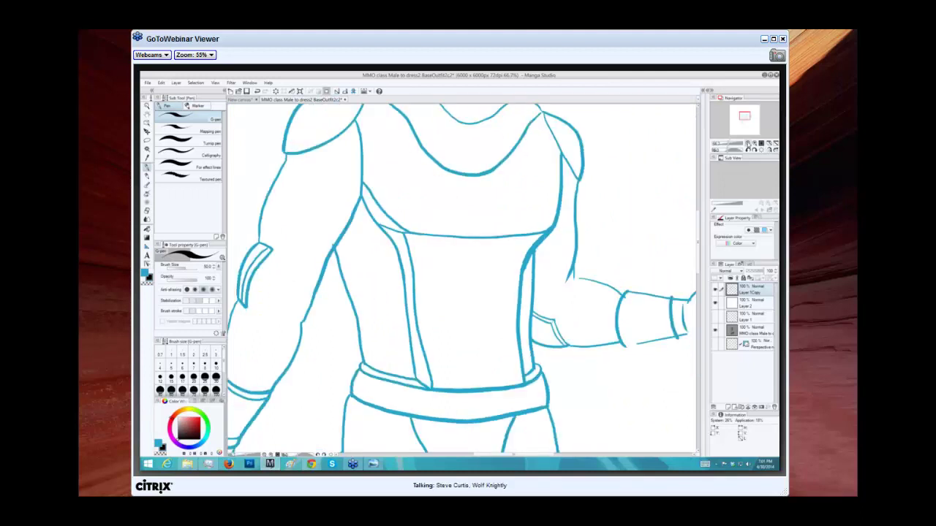
scroll(744, 115, "down", 1)
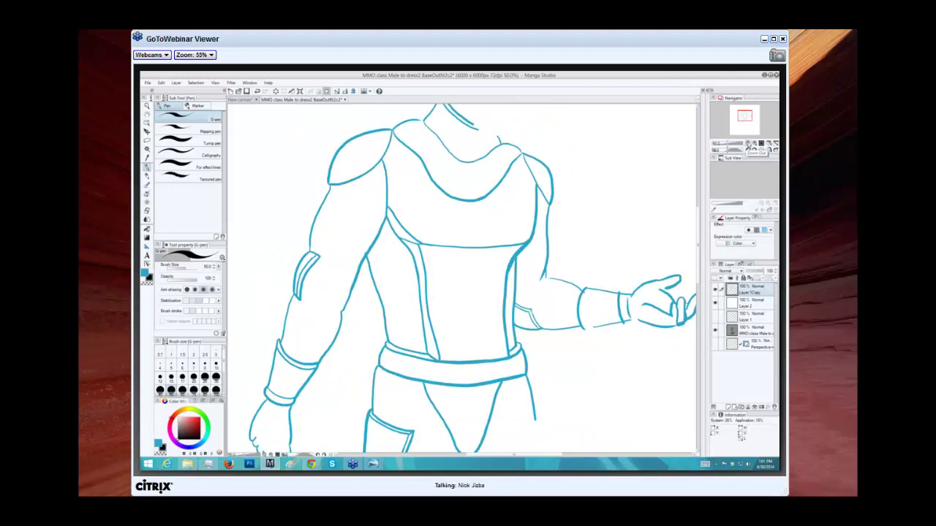
left_click(753, 145)
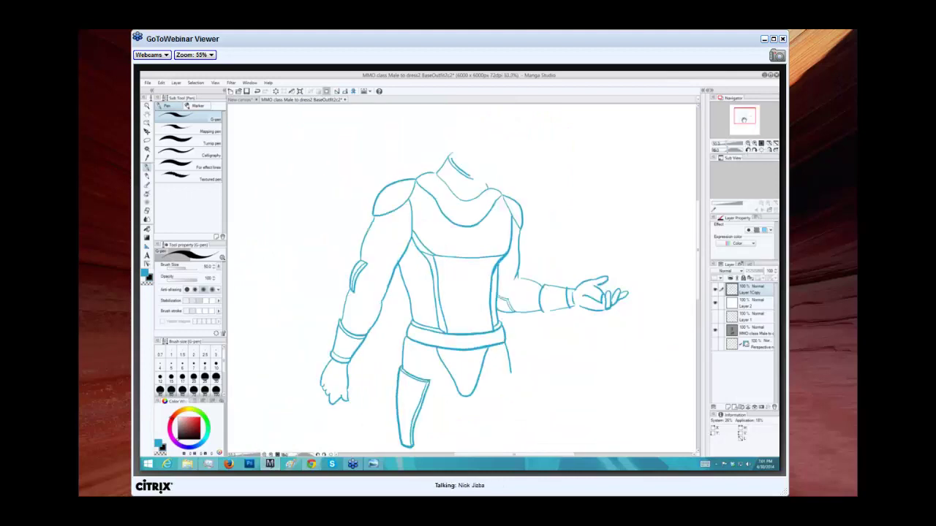
left_click_drag(744, 119, 744, 121)
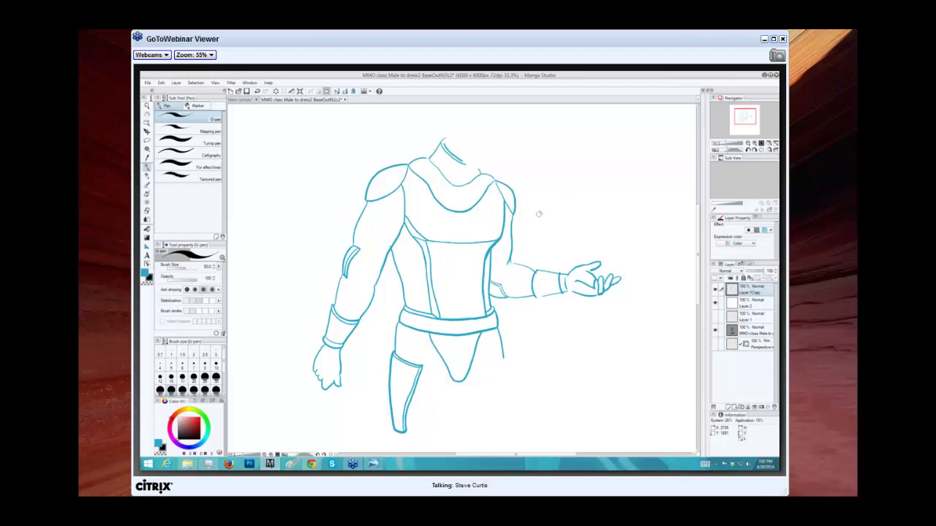
left_click_drag(532, 222, 633, 152)
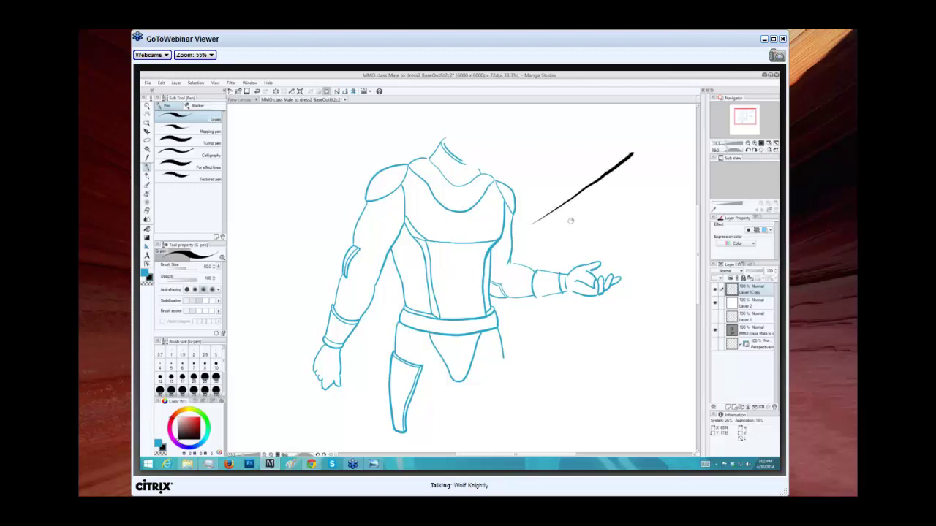
key("ctrl+z")
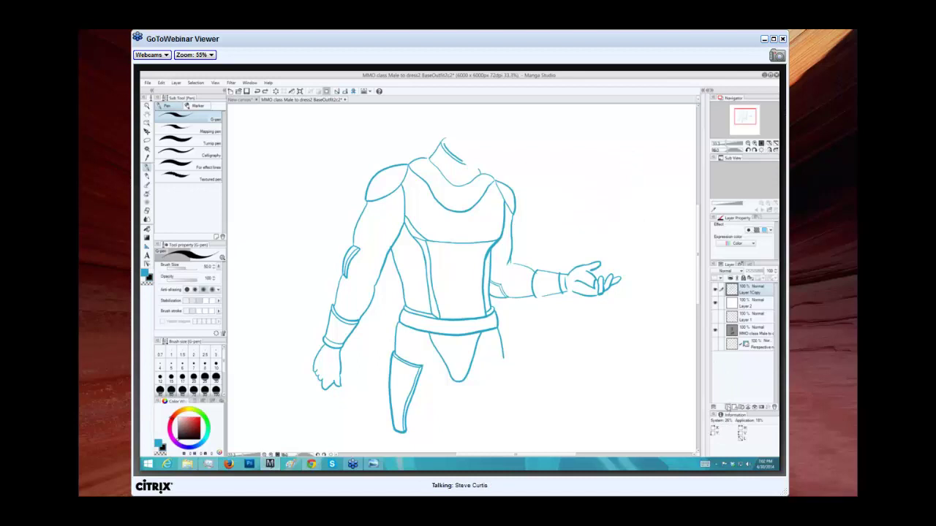
left_click(729, 407)
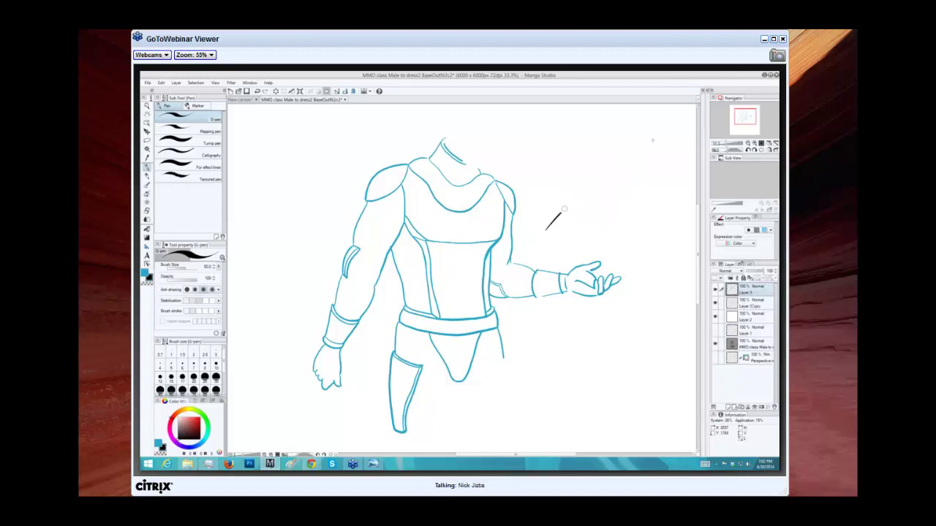
left_click_drag(564, 209, 635, 152)
left_click_drag(547, 219, 630, 133)
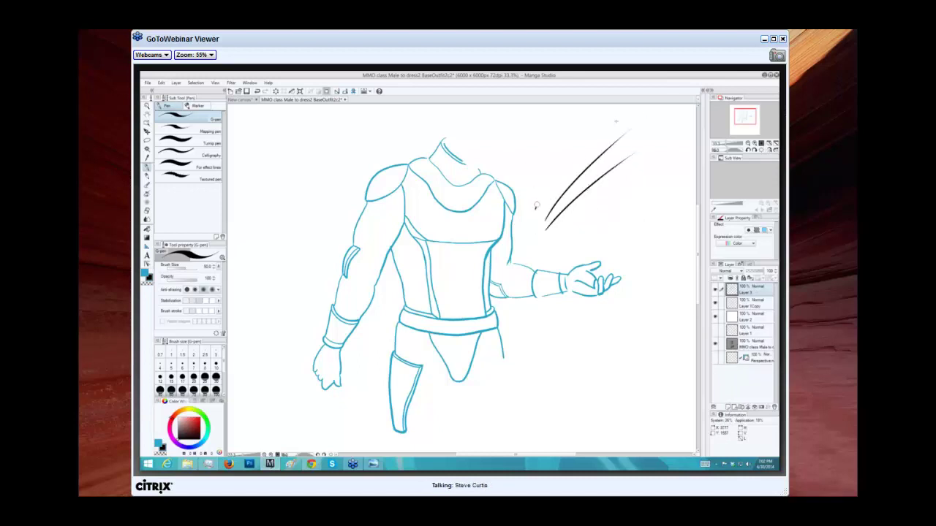
mouse_move(536, 206)
left_mouse_down()
mouse_move(623, 114)
mouse_move(594, 117)
left_mouse_up()
mouse_move(518, 187)
left_mouse_down()
mouse_move(578, 116)
mouse_move(506, 172)
mouse_move(563, 104)
left_mouse_up()
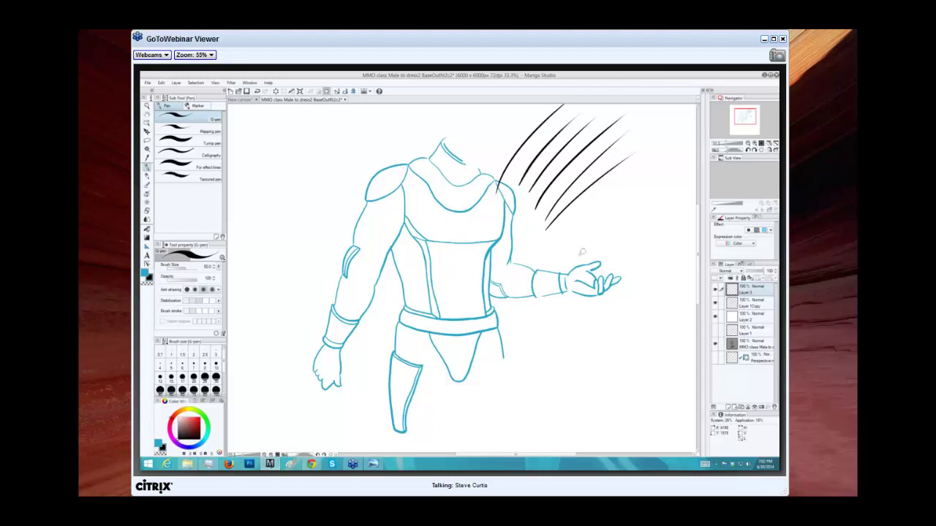
key("ctrl+z")
key("ctrl+z")
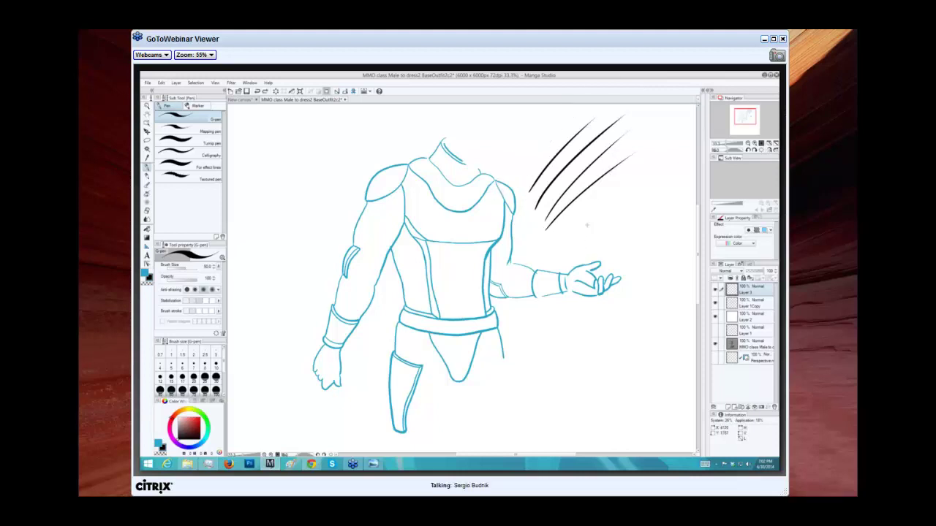
key("ctrl+z")
key("ctrl+z")
key("ctrl+z")
key("ctrl+z")
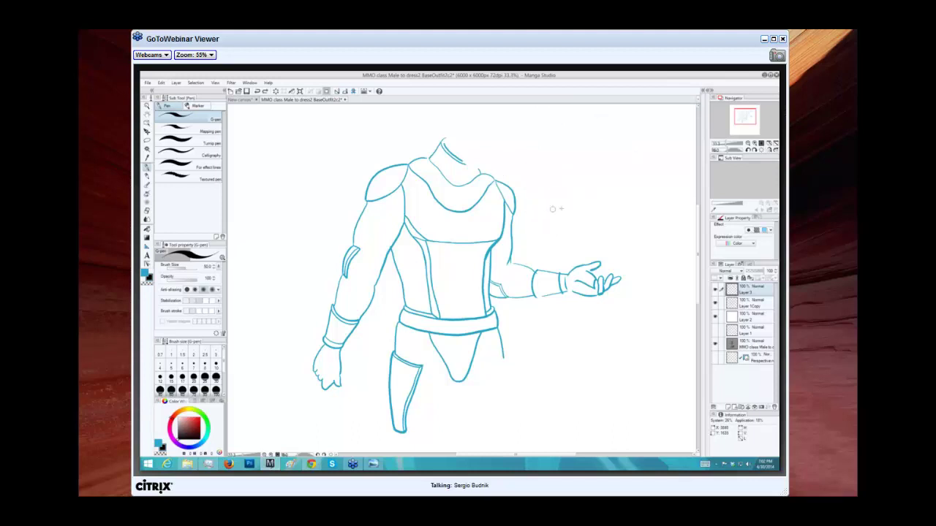
Draw ten parallel speed lines fanning up-right from the shoulder toward the neck.
left_click_drag(537, 226, 695, 148)
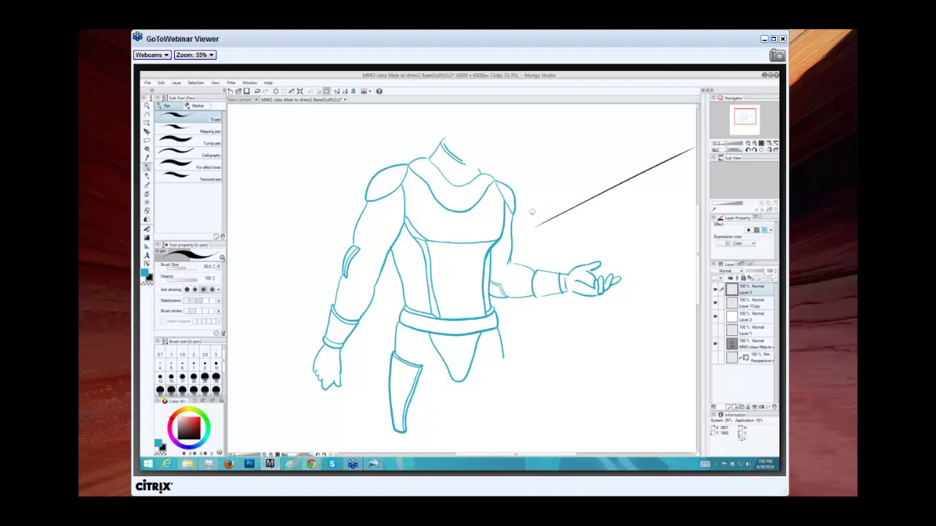
left_click_drag(531, 220, 695, 131)
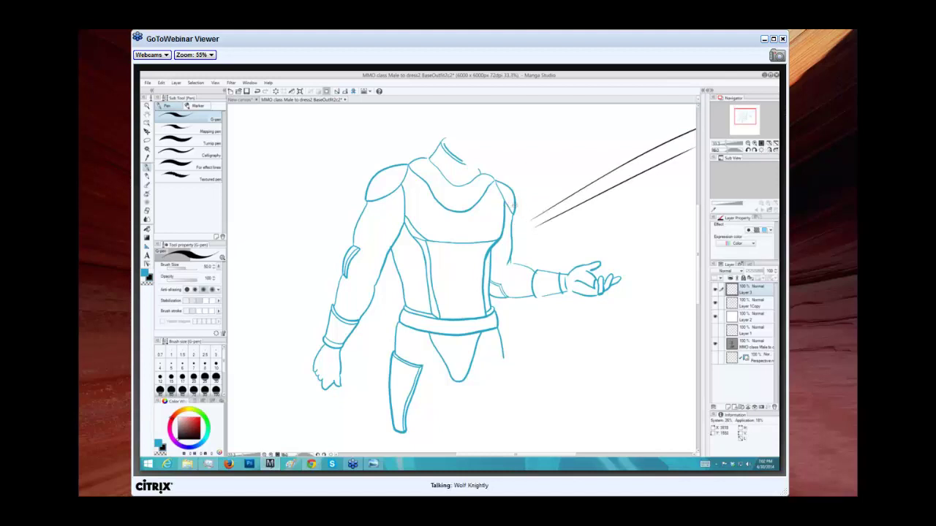
left_click_drag(522, 200, 694, 123)
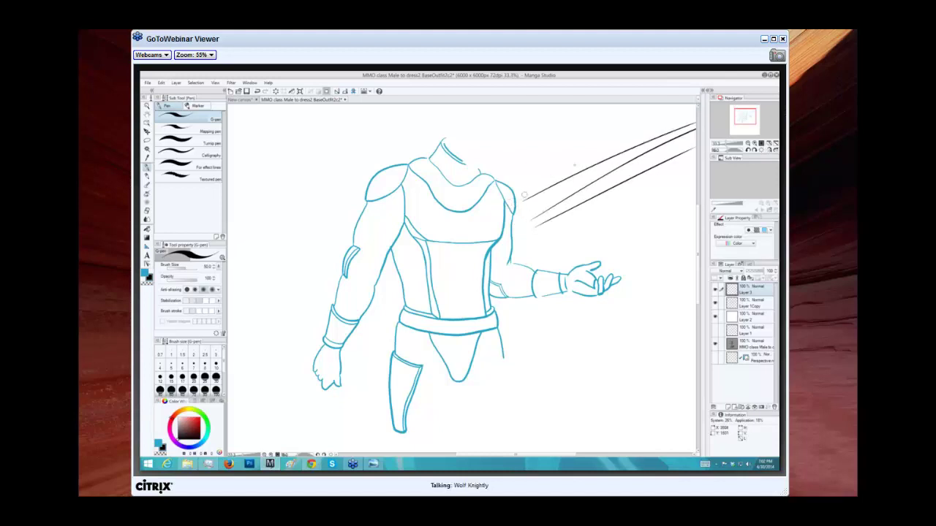
left_click_drag(577, 162, 687, 107)
left_click_drag(521, 186, 688, 106)
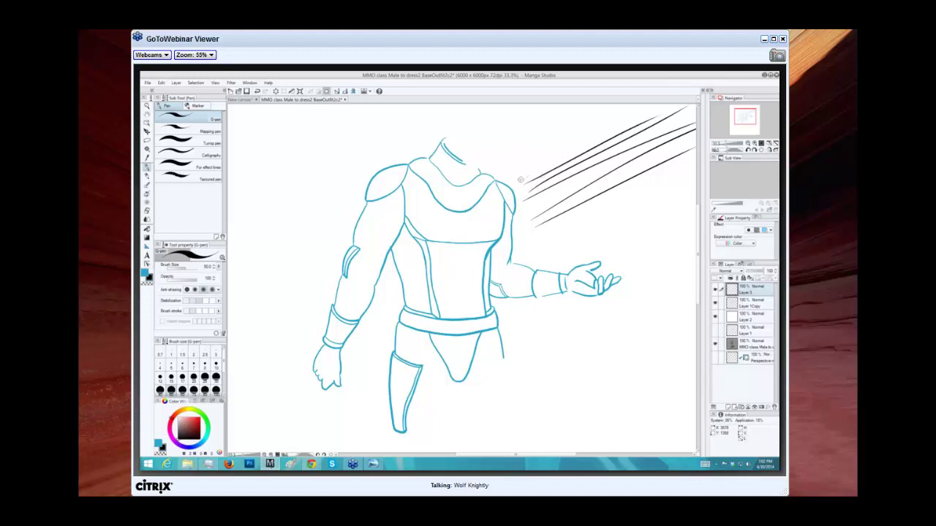
left_click_drag(518, 179, 648, 120)
left_click_drag(511, 173, 629, 104)
left_click_drag(485, 168, 597, 104)
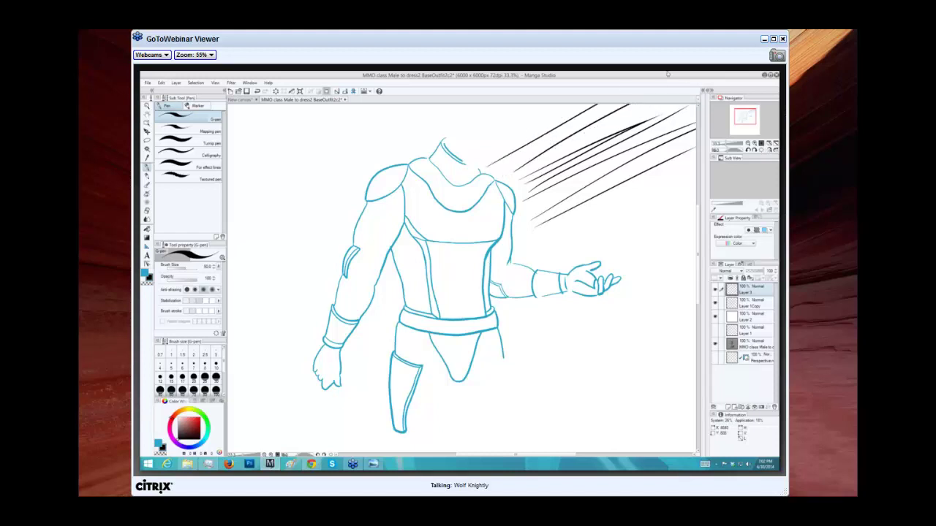
mouse_move(492, 156)
left_mouse_down()
mouse_move(585, 103)
mouse_move(549, 117)
mouse_move(570, 104)
mouse_move(548, 104)
left_mouse_up()
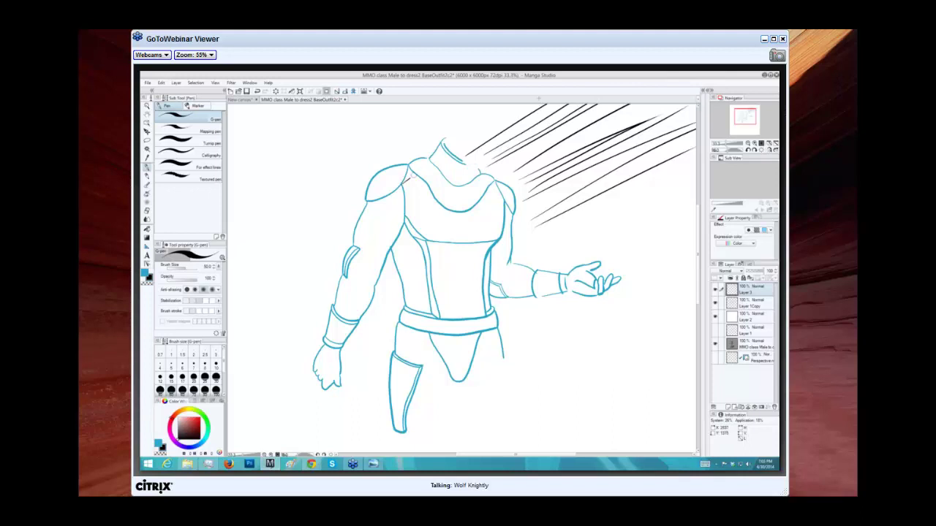
left_click_drag(409, 180, 530, 104)
Add speed lines across the outstretched arm and hand, and raise the pen stabilization.
left_click_drag(674, 206, 493, 294)
left_click_drag(639, 252, 500, 322)
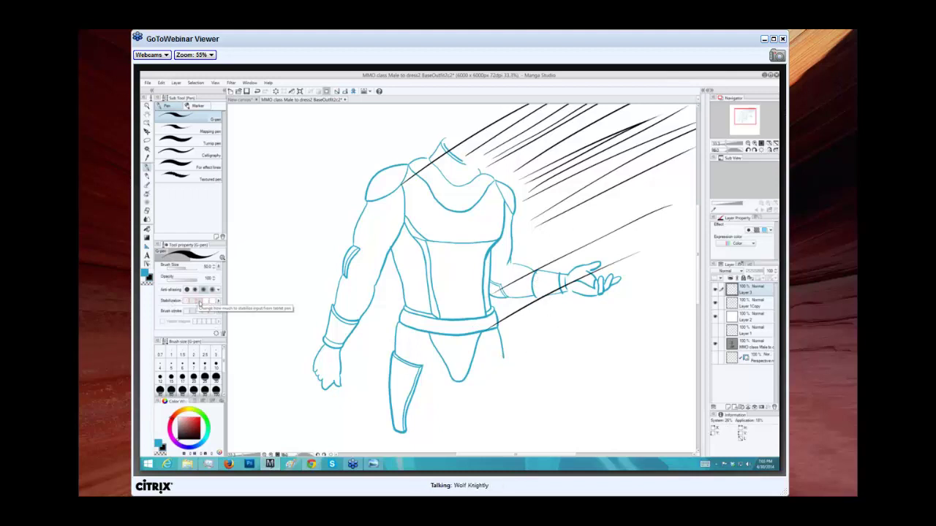
left_click(217, 302)
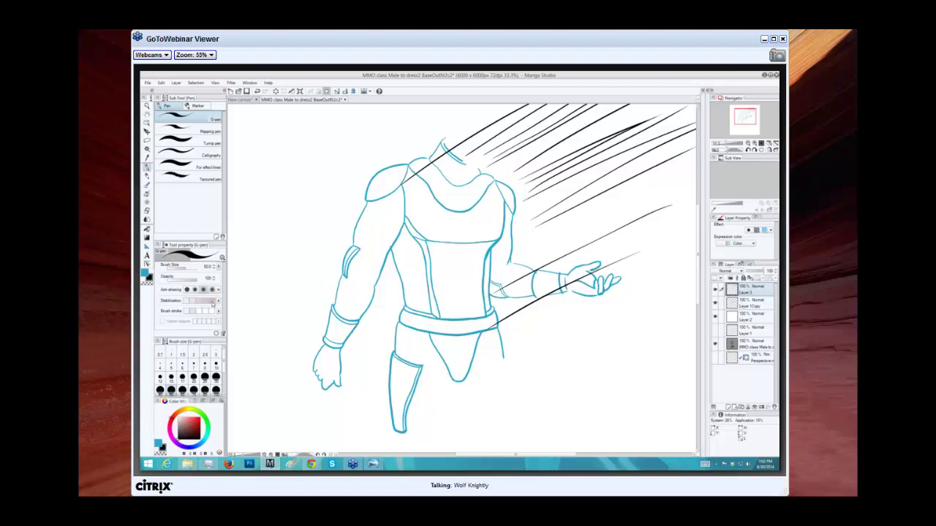
Draw diagonal speed lines across the shoulder, chest and torso, redoing the first curved stroke.
mouse_move(293, 329)
left_mouse_down()
mouse_move(286, 236)
mouse_move(382, 156)
left_mouse_up()
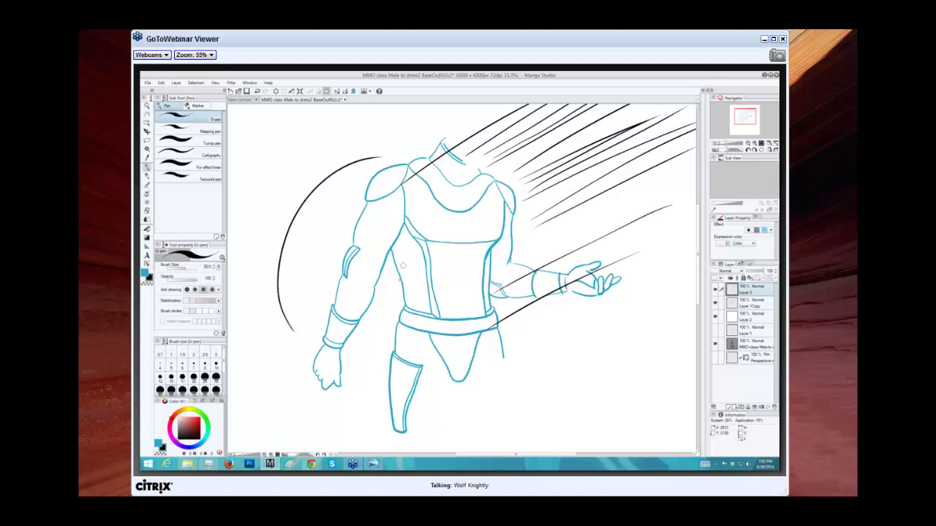
key("ctrl+z")
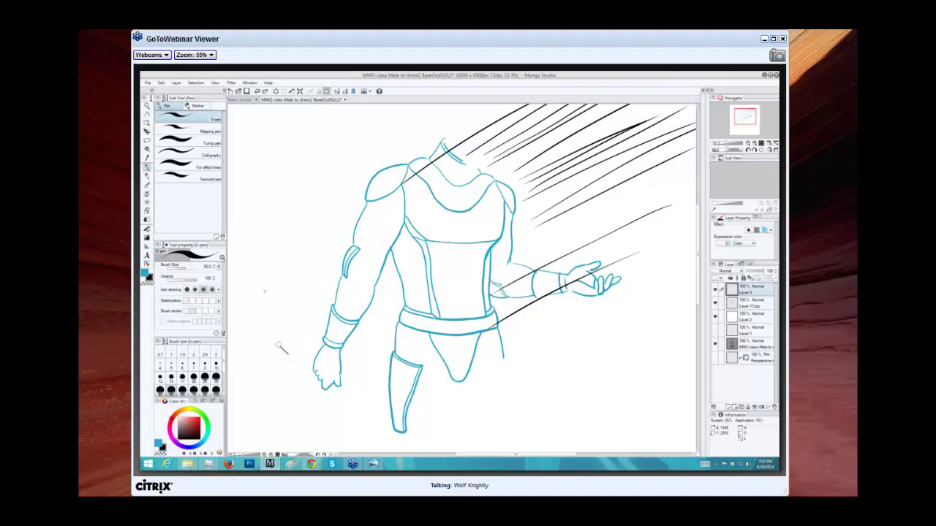
left_click_drag(288, 354, 338, 139)
left_click_drag(298, 262, 406, 142)
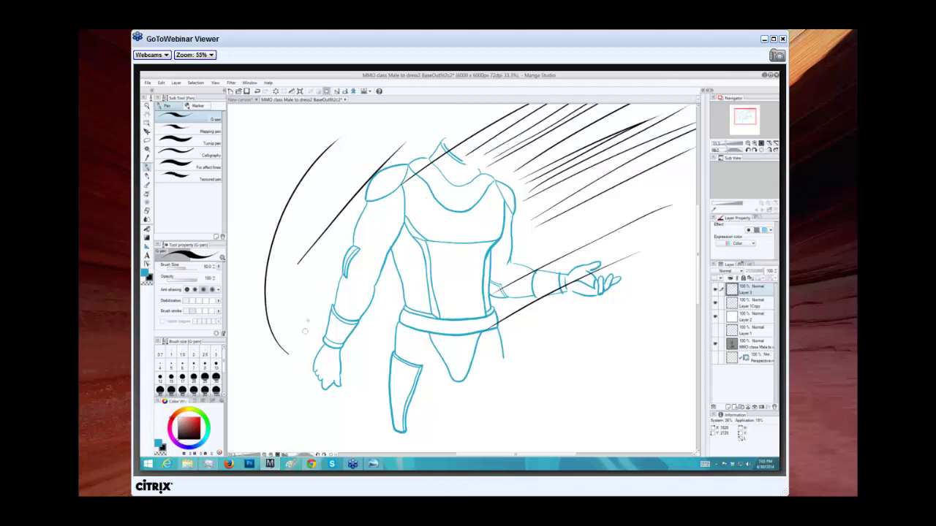
left_click_drag(293, 264, 402, 126)
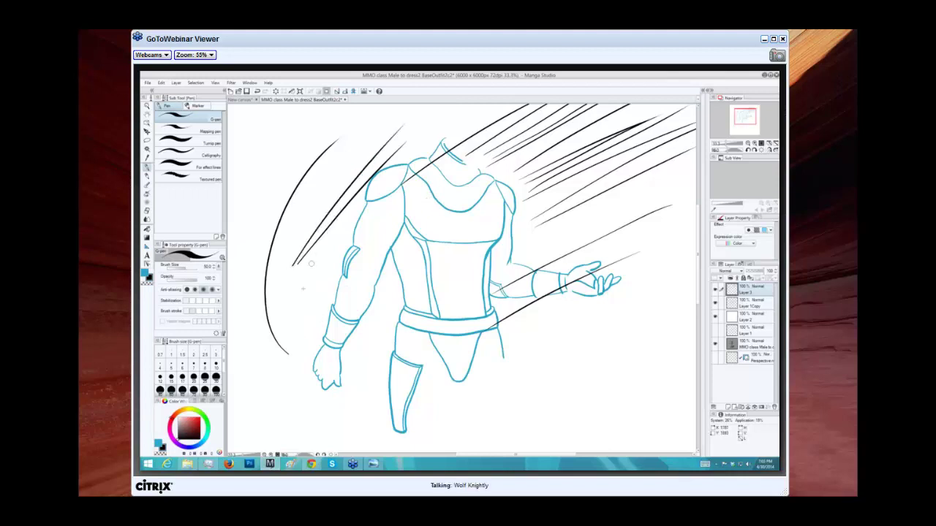
left_click_drag(319, 307, 479, 212)
left_click_drag(349, 283, 515, 174)
left_click_drag(313, 287, 511, 155)
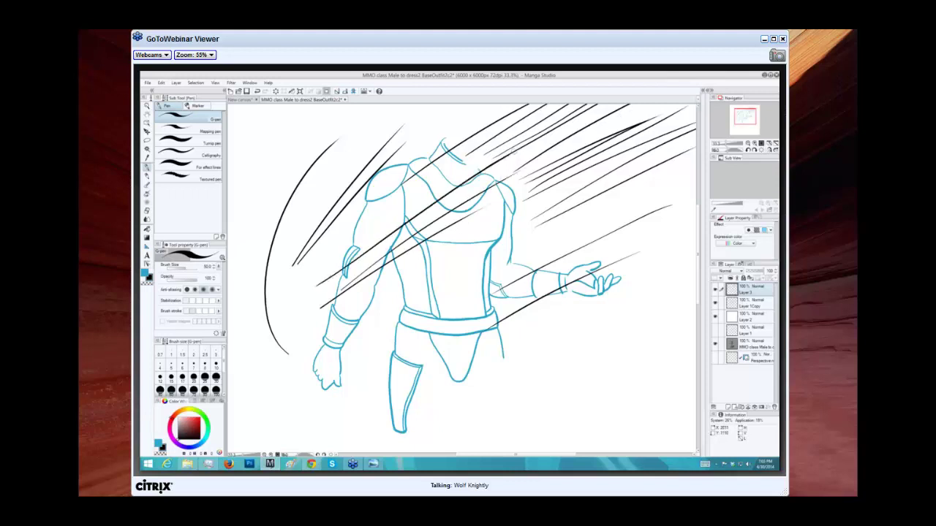
left_click_drag(331, 266, 547, 132)
mouse_move(370, 342)
left_mouse_down()
mouse_move(442, 288)
mouse_move(591, 205)
left_mouse_up()
left_click_drag(379, 326, 564, 205)
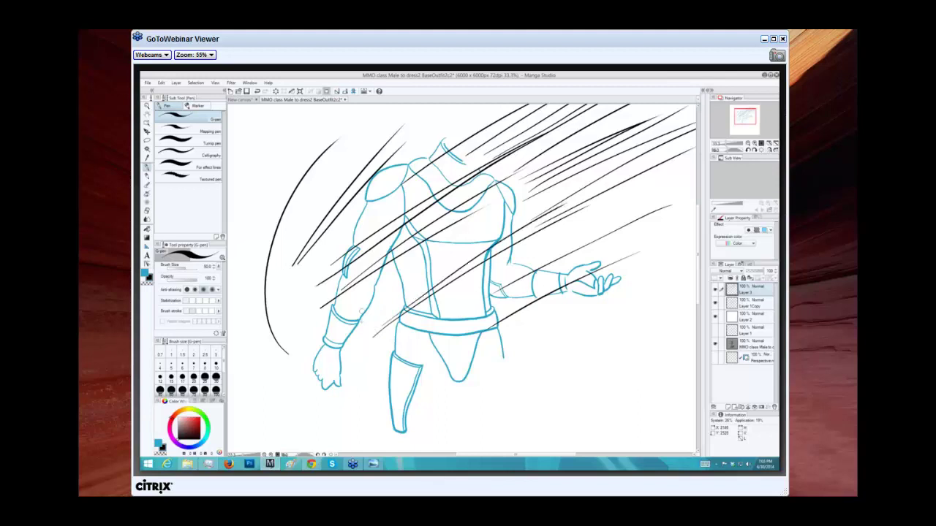
Try vertical lines beside the left arm and horizontal ones below, undoing the last two.
left_click_drag(355, 293, 358, 442)
left_click_drag(329, 287, 327, 441)
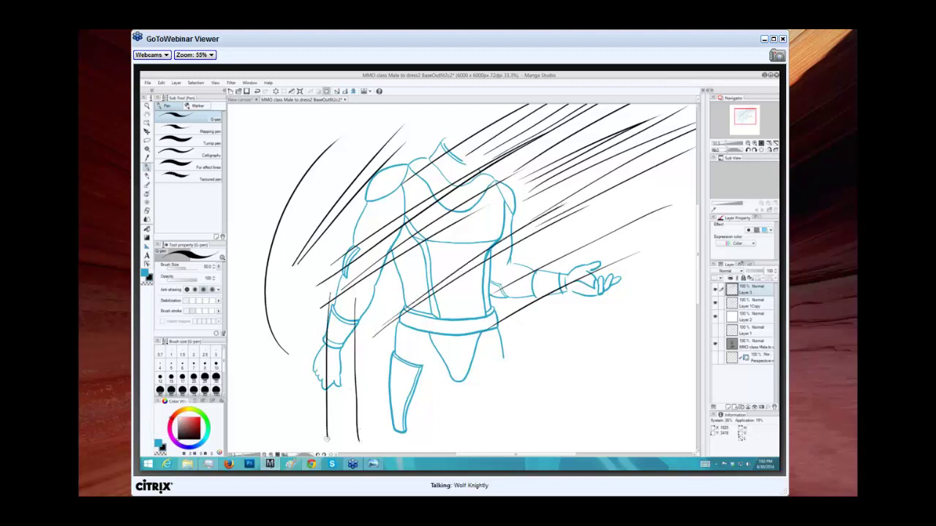
mouse_move(303, 246)
left_mouse_down()
mouse_move(311, 425)
mouse_move(301, 219)
left_mouse_up()
mouse_move(287, 419)
left_mouse_down()
mouse_move(289, 324)
mouse_move(291, 291)
left_mouse_up()
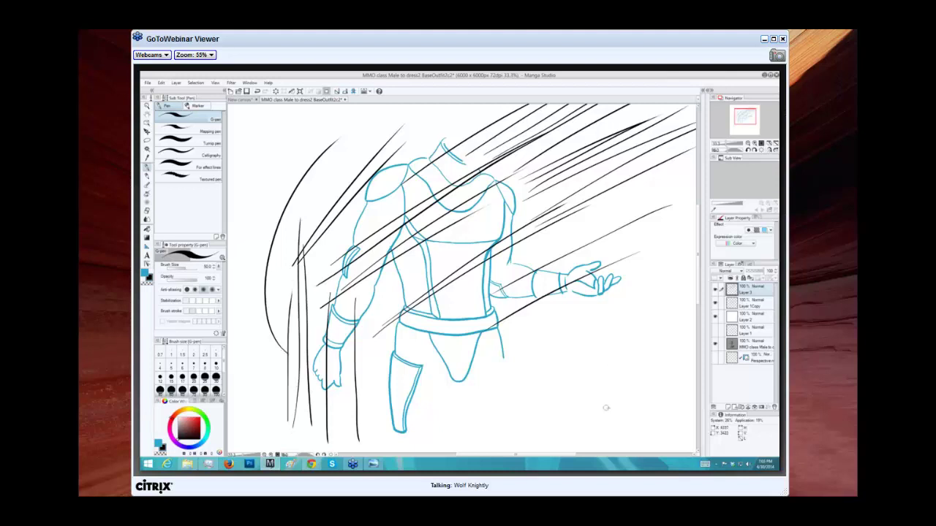
left_click_drag(606, 393, 421, 400)
left_click_drag(603, 362, 413, 378)
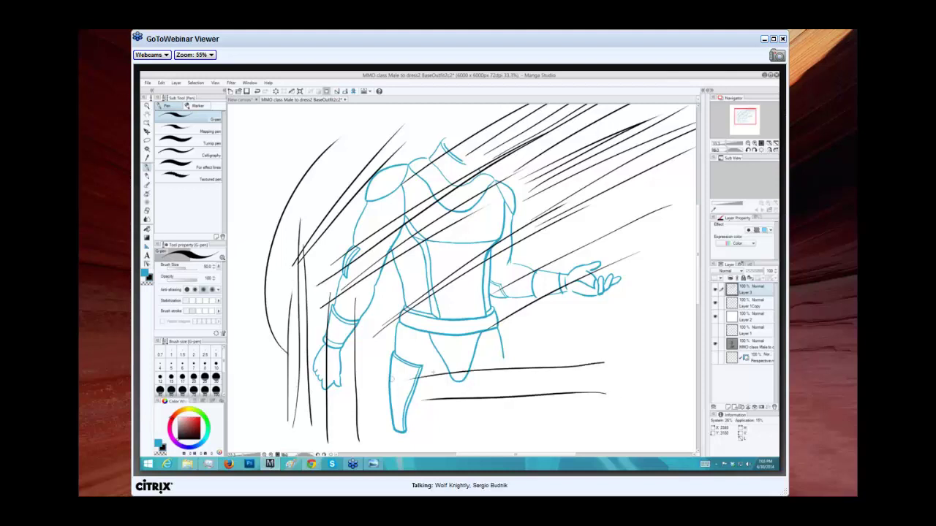
key("ctrl+z")
key("ctrl+z")
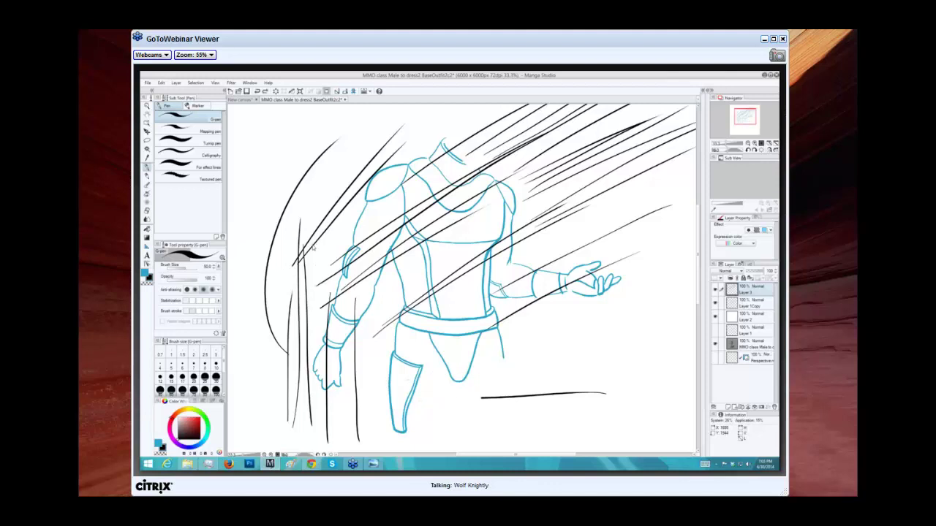
key("ctrl+z")
key("ctrl+z")
key("ctrl+z")
key("ctrl+z")
key("ctrl+z")
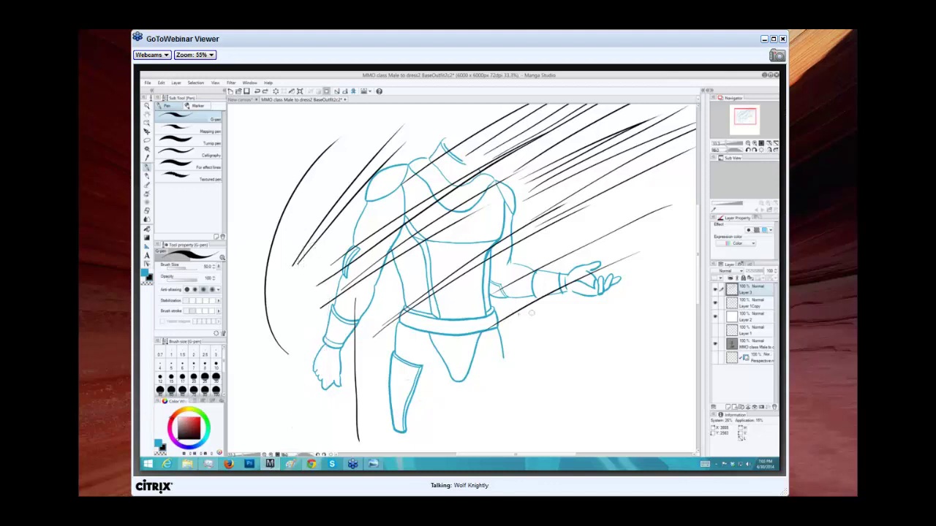
Add speed lines below the outstretched arm and a long one from the belt up-right.
left_click_drag(533, 359, 673, 277)
left_click_drag(564, 370, 694, 291)
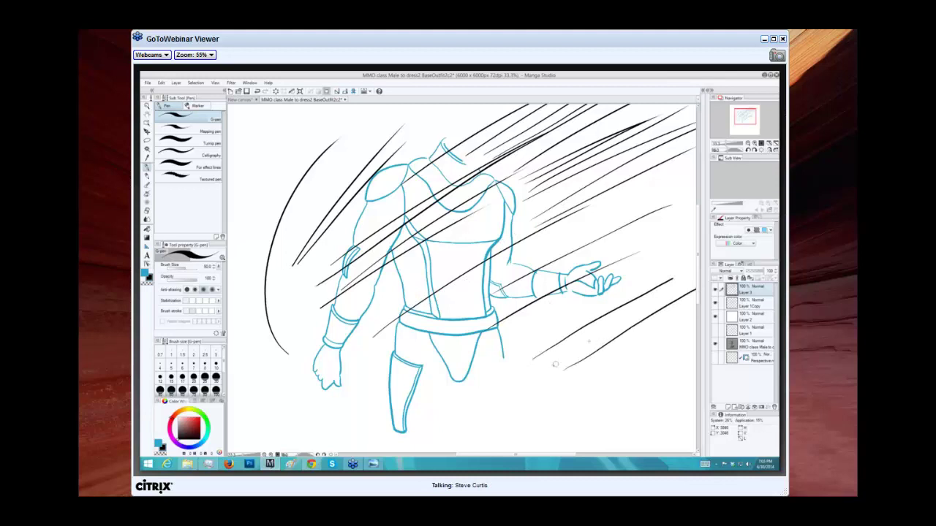
left_click_drag(555, 367, 590, 341)
left_click_drag(590, 341, 696, 278)
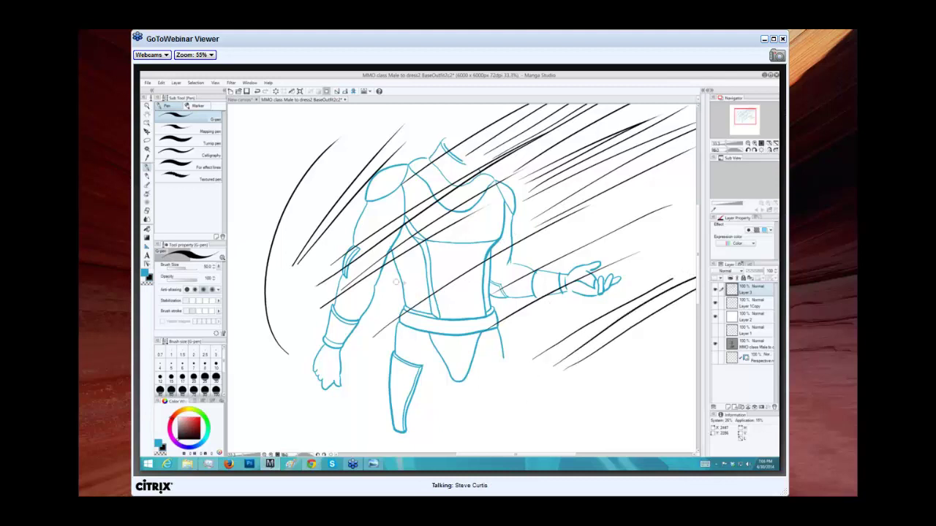
left_click_drag(545, 328, 596, 293)
left_click_drag(421, 341, 678, 174)
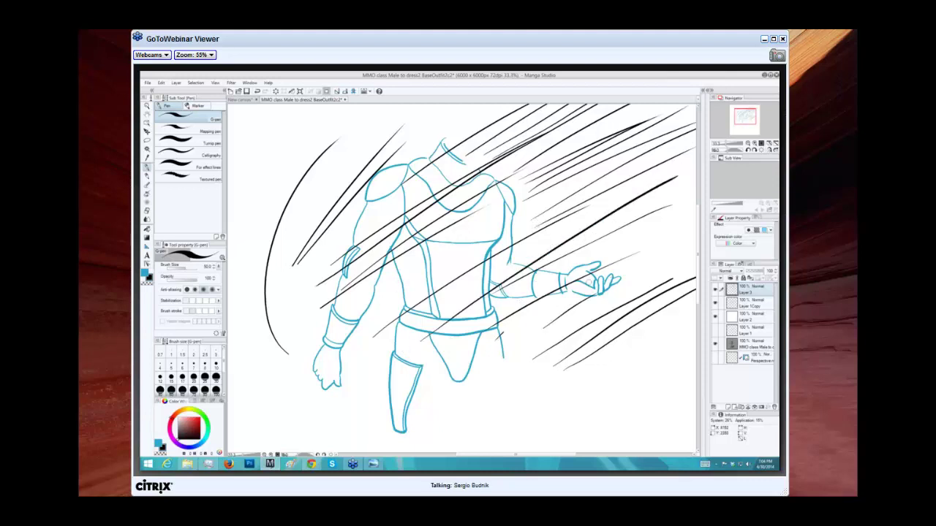
Delete Layer 3 with all its speed lines, add a fresh Layer 3, and switch to the New canvas.
left_click(716, 290)
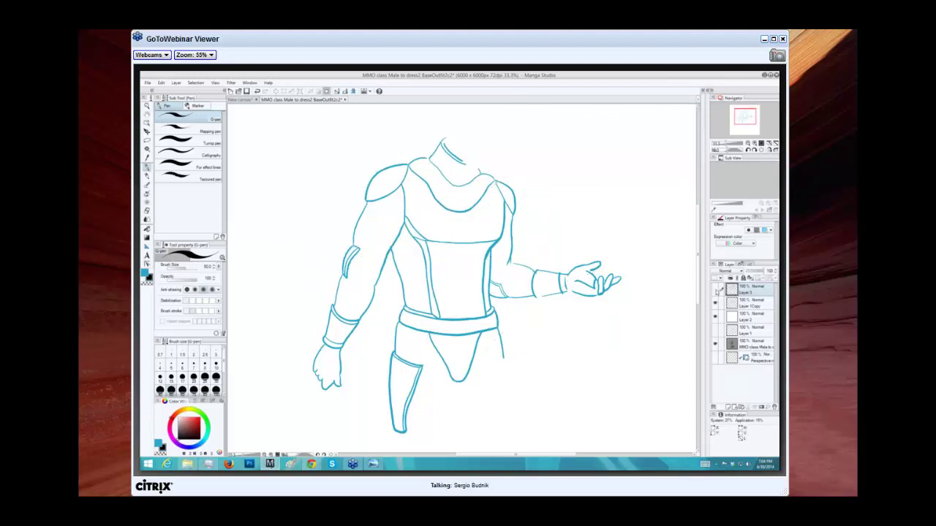
left_click(716, 290)
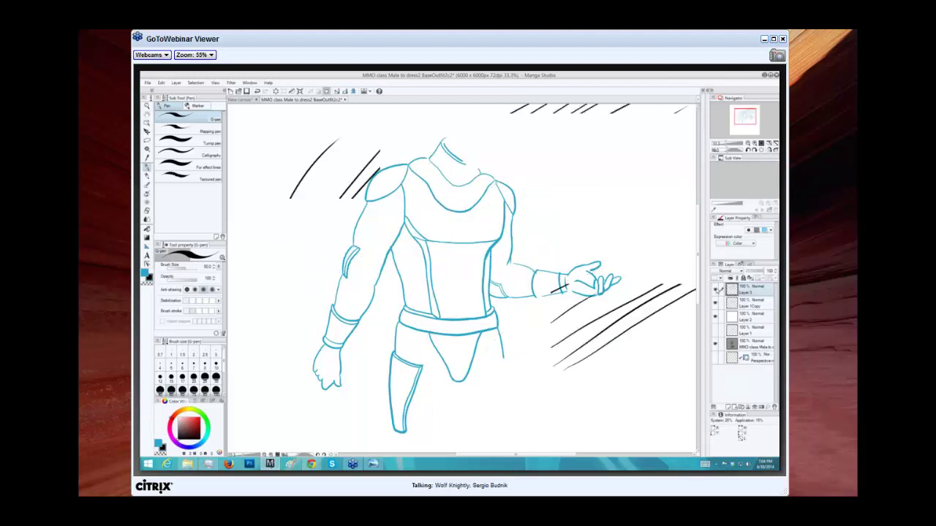
left_click_drag(724, 291, 773, 406)
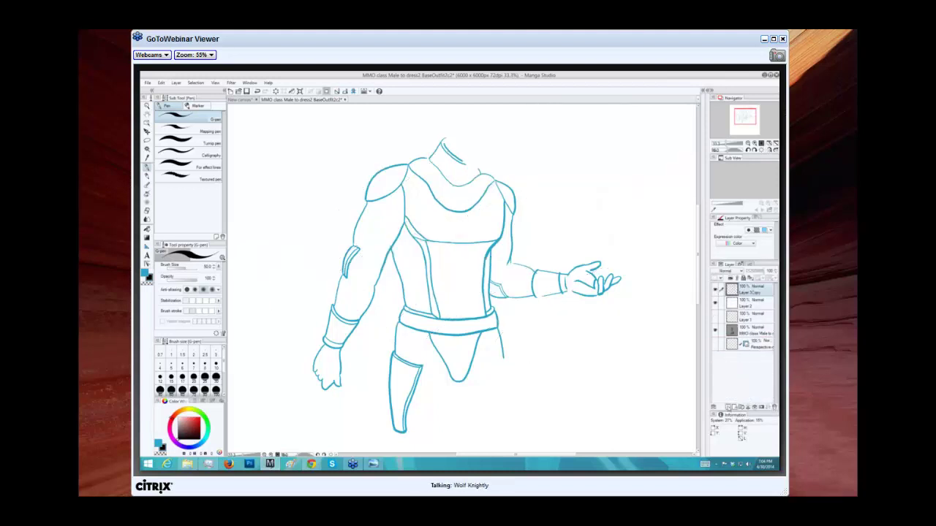
left_click(728, 407)
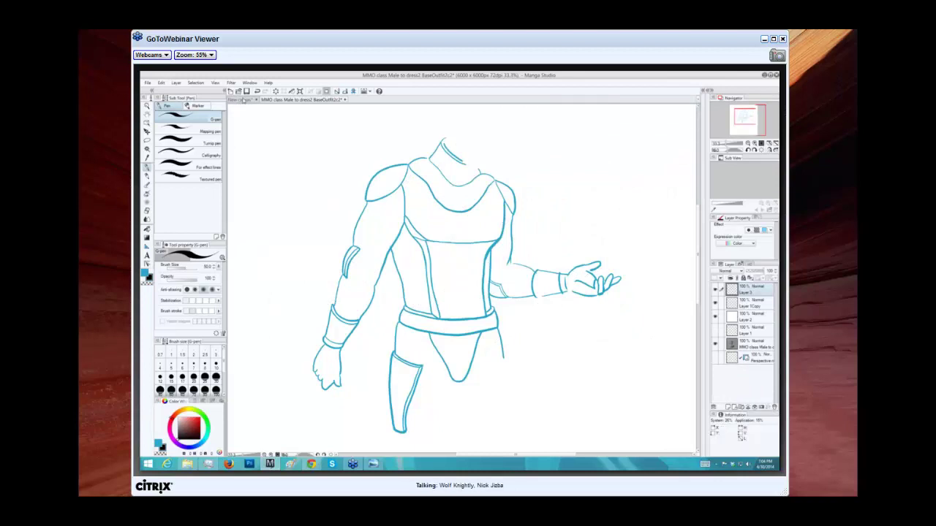
left_click(242, 99)
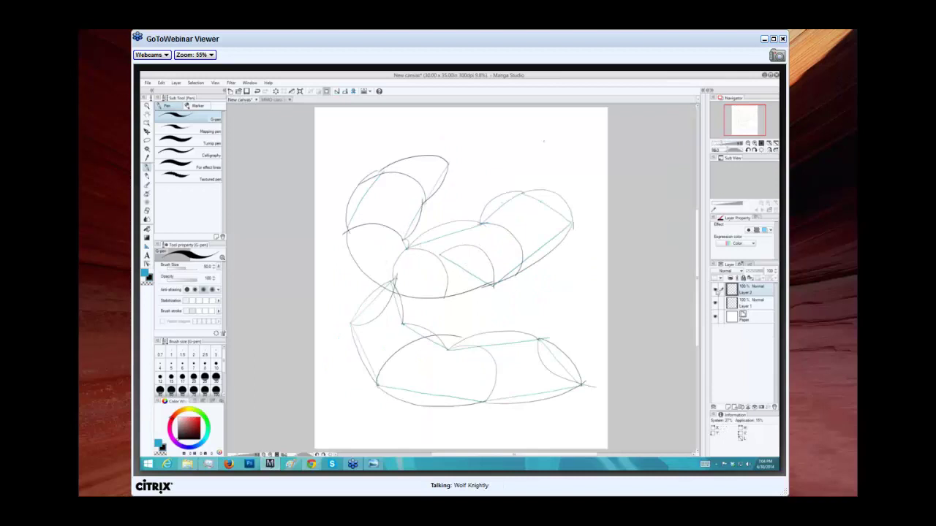
Toggle Layer 2's sketch, zoom in on it, then switch to the MMO class Male document.
left_click(716, 289)
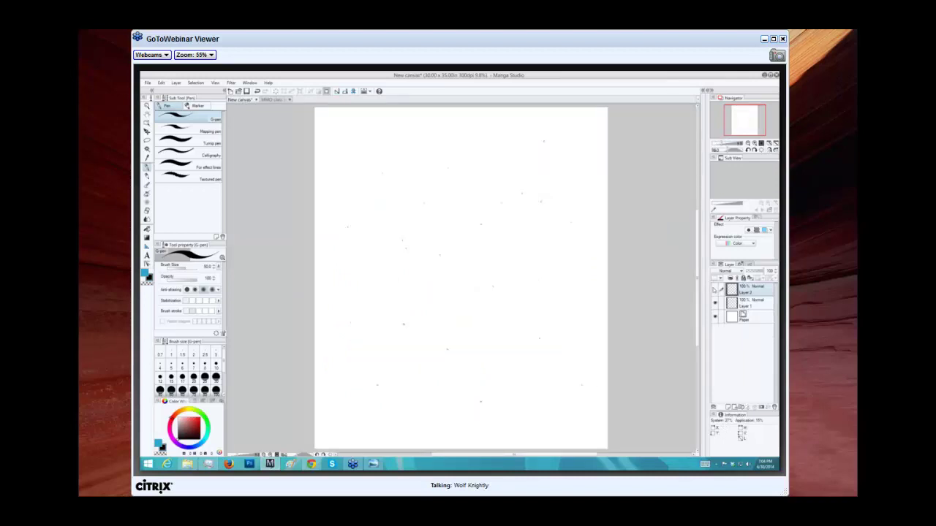
left_click(716, 289)
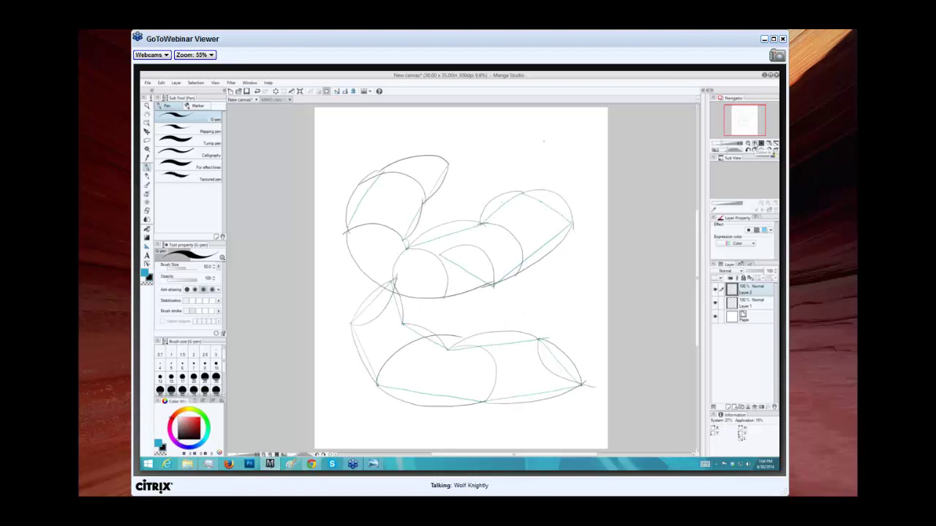
key("ctrl+plus")
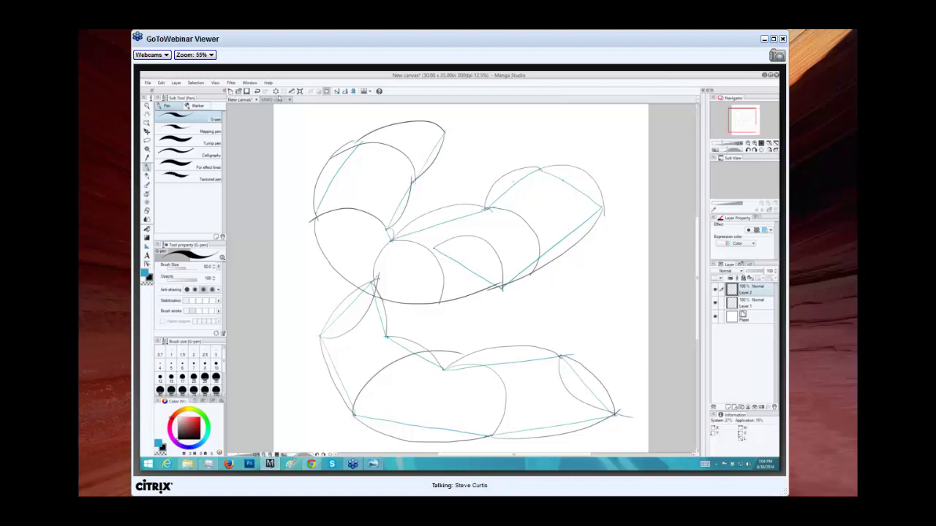
left_click(277, 101)
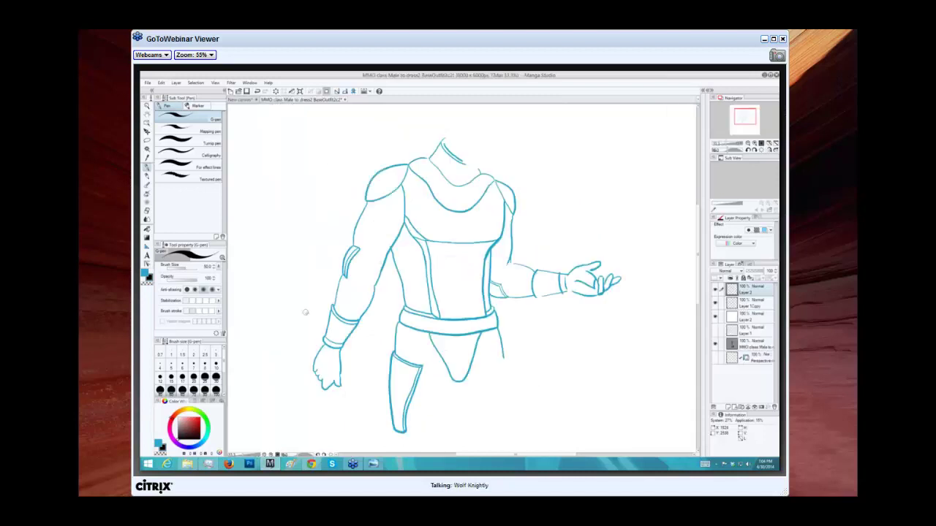
Draw long curved speed lines from beside the arm diagonally across the torso.
mouse_move(301, 322)
left_mouse_down()
mouse_move(279, 304)
mouse_move(309, 156)
left_mouse_up()
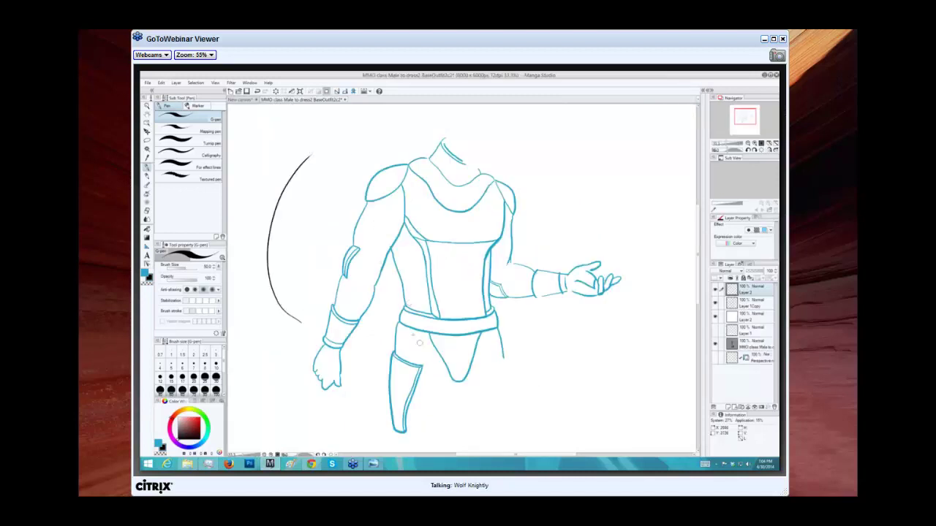
key("ctrl+z")
left_click_drag(324, 348, 343, 192)
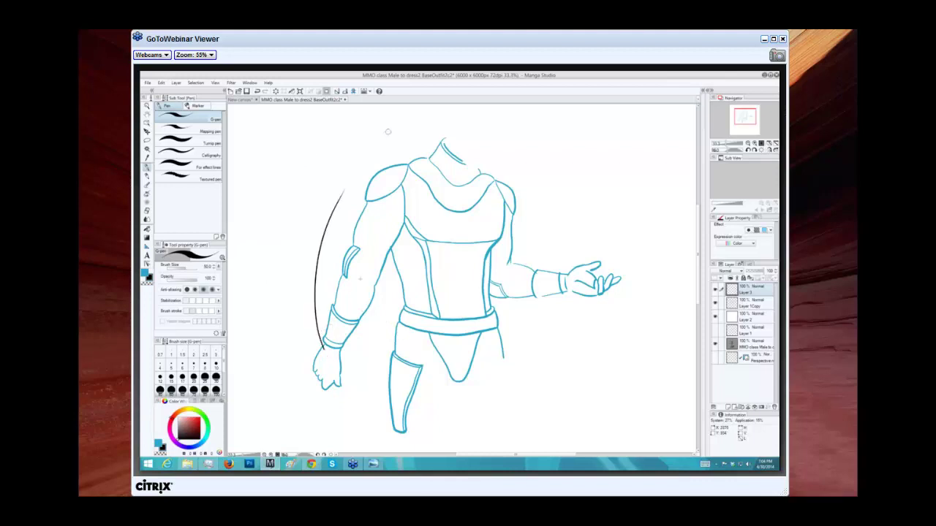
mouse_move(324, 357)
left_mouse_down()
mouse_move(389, 188)
mouse_move(418, 192)
mouse_move(486, 147)
left_mouse_up()
mouse_move(359, 351)
left_mouse_down()
mouse_move(471, 208)
mouse_move(541, 168)
left_mouse_up()
mouse_move(403, 329)
left_mouse_down()
mouse_move(509, 228)
mouse_move(617, 176)
left_mouse_up()
mouse_move(428, 353)
left_mouse_down()
mouse_move(449, 325)
mouse_move(570, 233)
left_mouse_up()
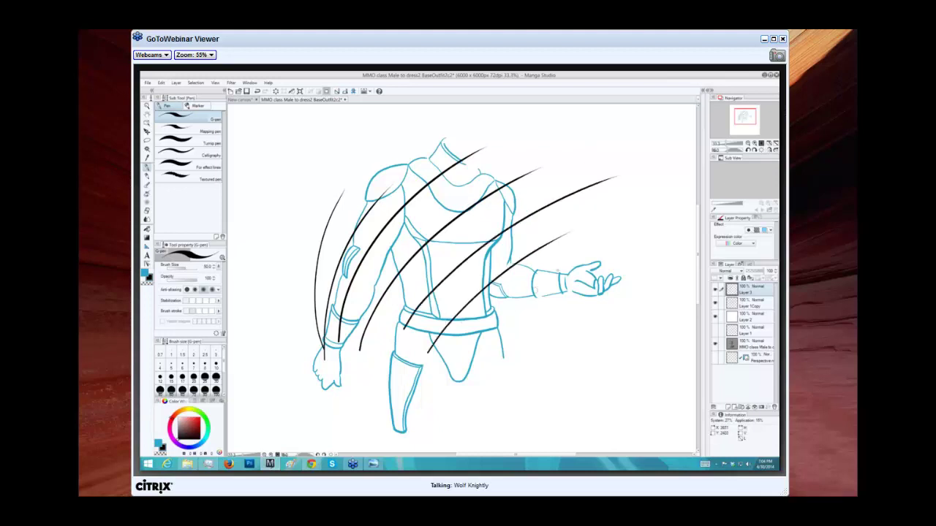
Mark beside the hand and try several hip-to-hand speed lines, undoing each rejected stroke.
left_click(635, 230)
mouse_move(509, 371)
left_mouse_down()
mouse_move(556, 303)
mouse_move(627, 247)
left_mouse_up()
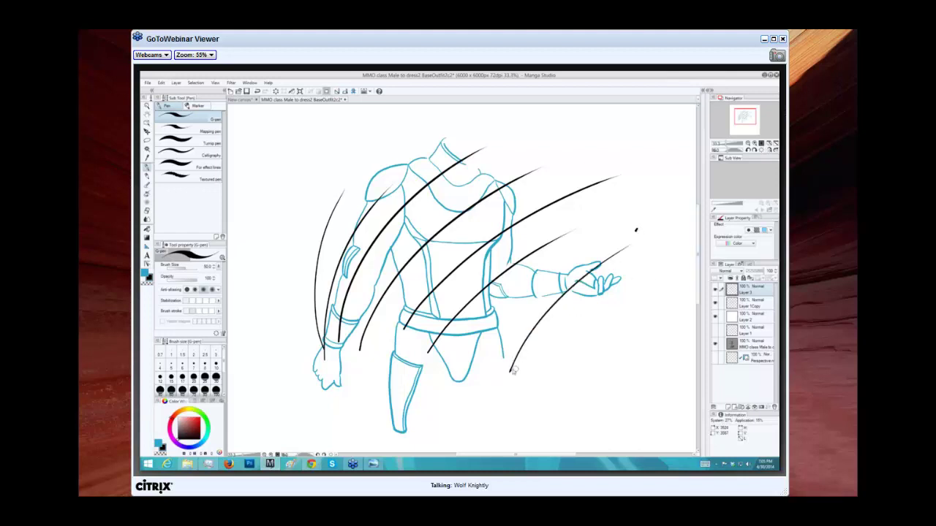
key("ctrl+z")
left_click_drag(511, 370, 627, 224)
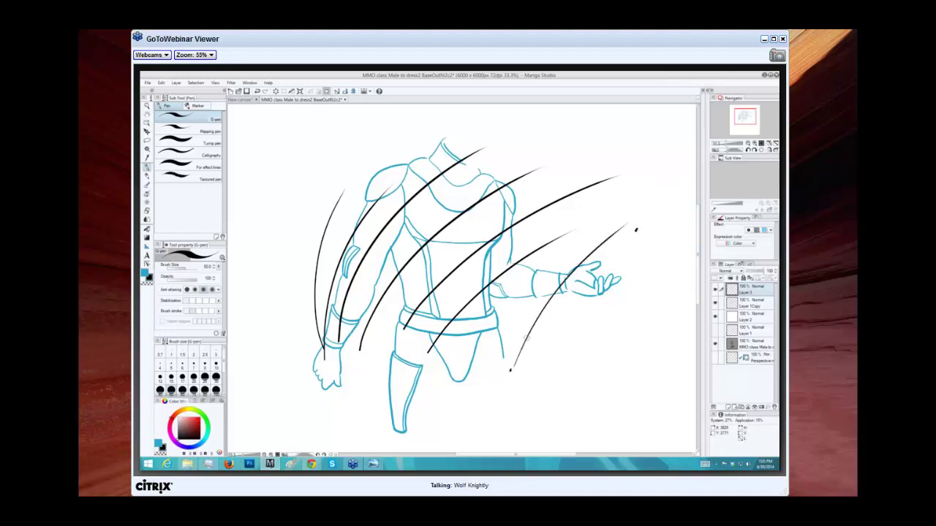
key("ctrl+z")
left_click_drag(510, 371, 673, 205)
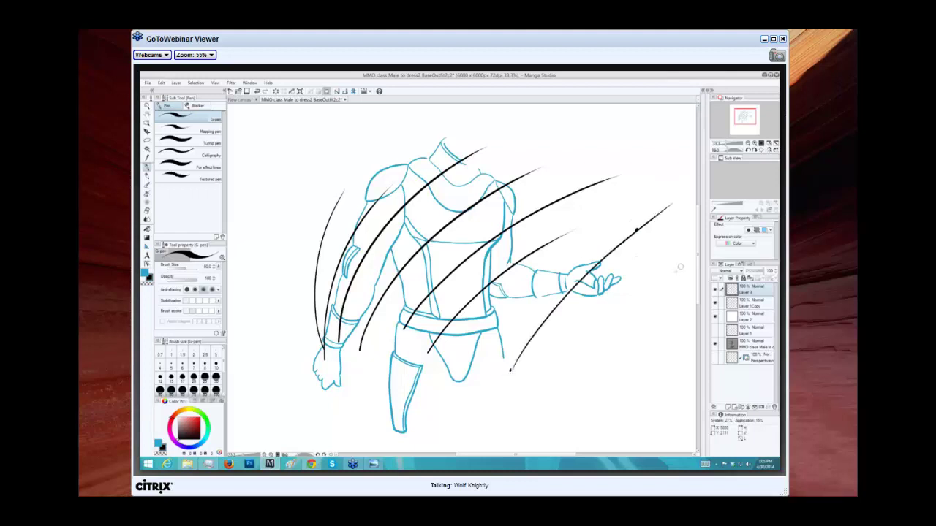
key("ctrl+z")
left_click_drag(508, 371, 601, 271)
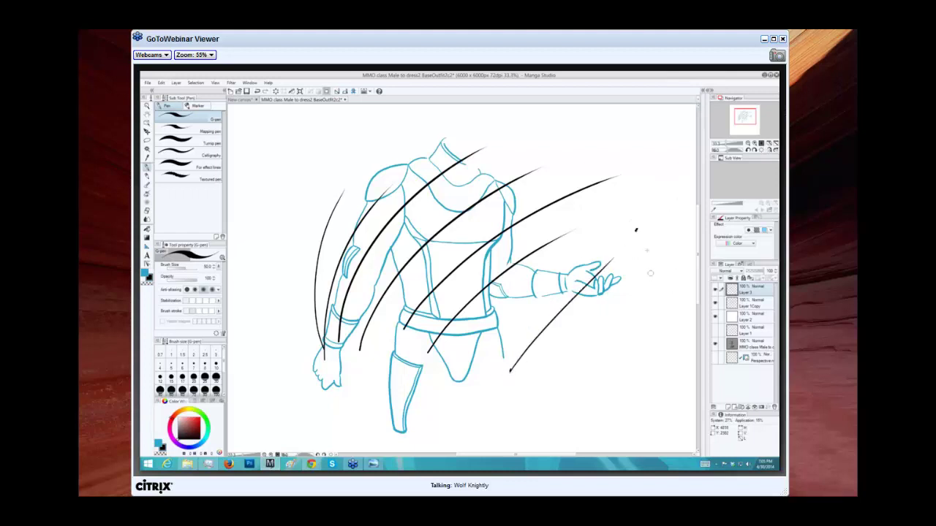
key("ctrl+z")
left_click_drag(510, 370, 644, 217)
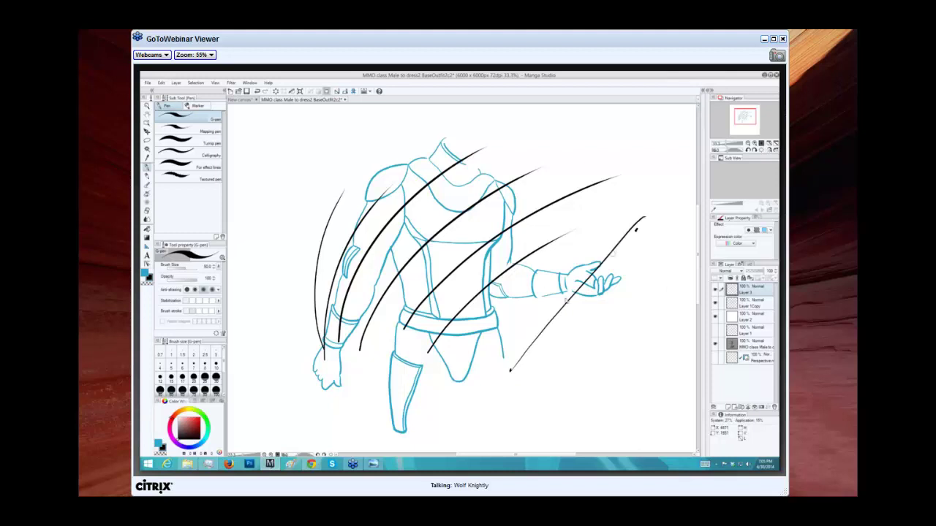
key("ctrl+z")
Replace the long hand strokes with two short strokes rising toward the outstretched hand.
left_click_drag(510, 370, 636, 229)
key("ctrl+z")
left_click_drag(509, 370, 637, 226)
key("ctrl+z")
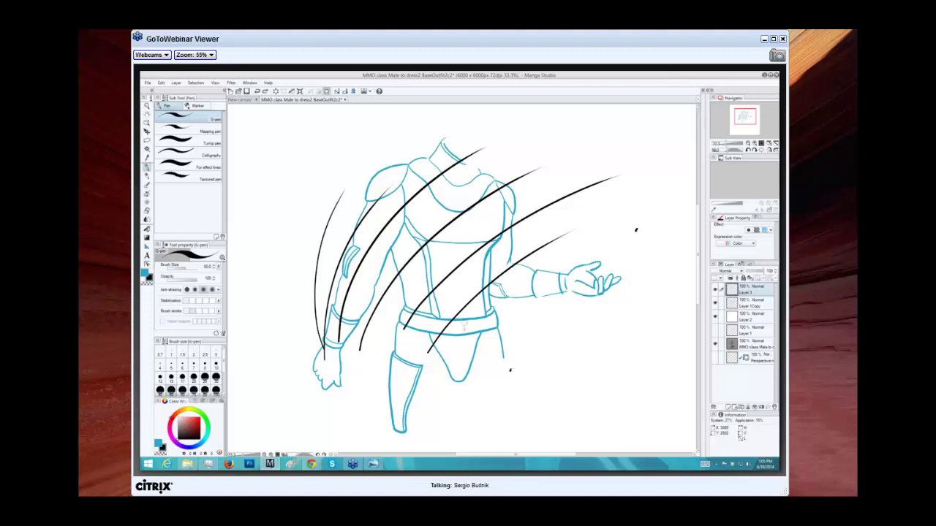
left_click_drag(480, 327, 696, 247)
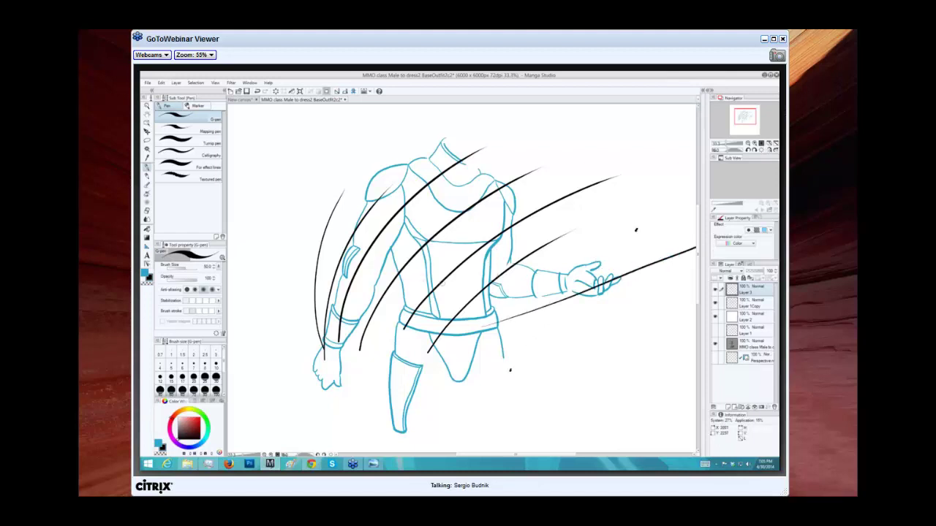
key("ctrl+z")
left_click_drag(565, 349, 598, 269)
left_click_drag(593, 380, 646, 237)
key("ctrl+z")
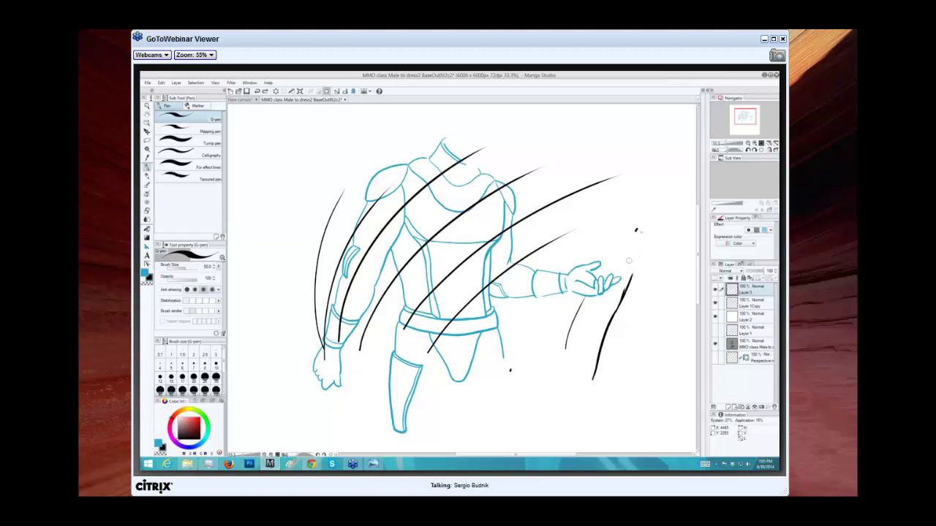
Remove the short strokes beside the hand and try several hip-to-hand G-pen strokes, undoing each.
key("ctrl+z")
key("ctrl+z")
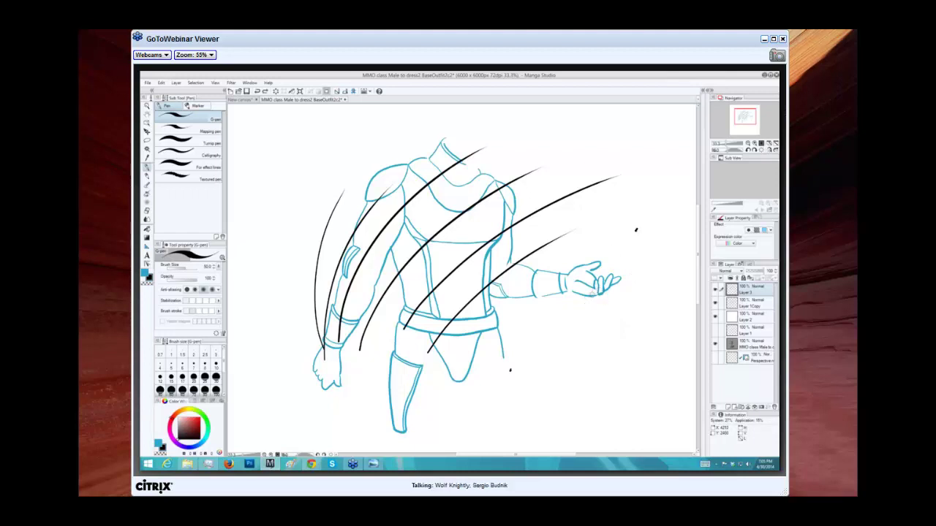
left_click_drag(511, 372, 694, 212)
key("ctrl+z")
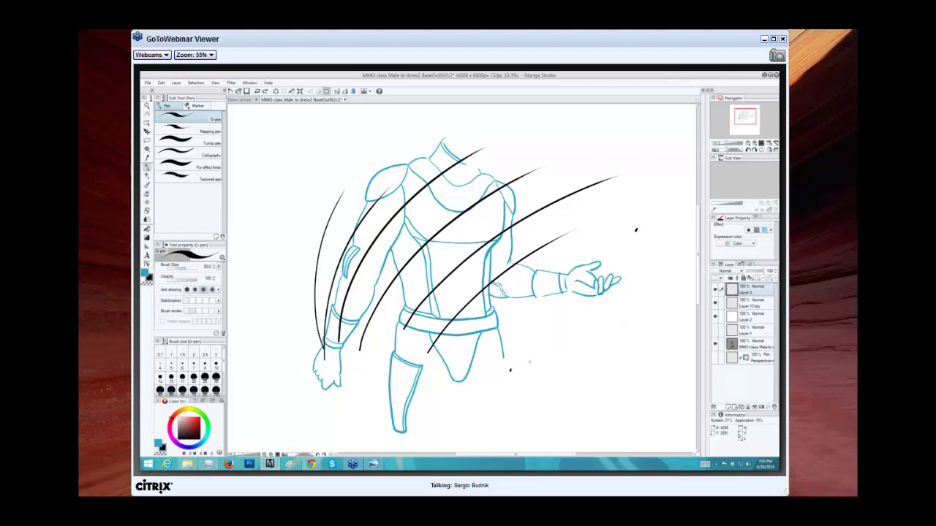
left_click_drag(510, 372, 668, 188)
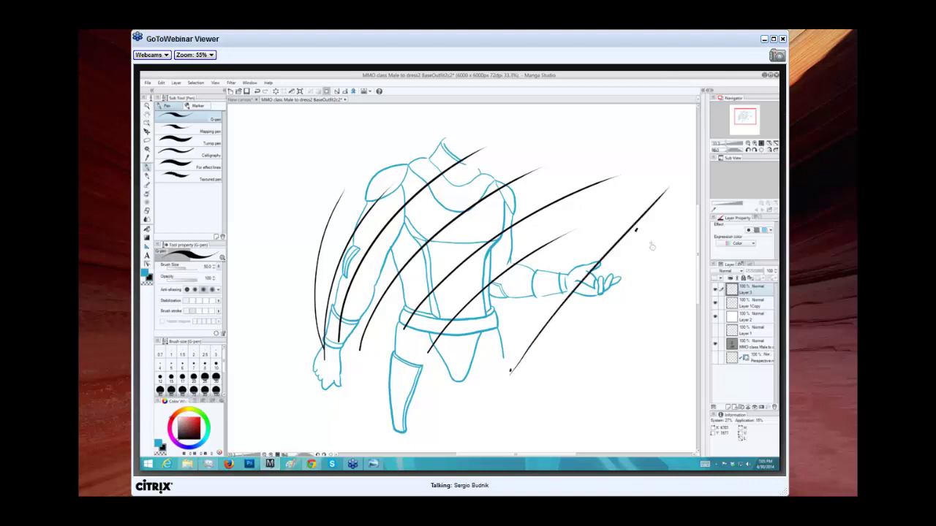
key("ctrl+z")
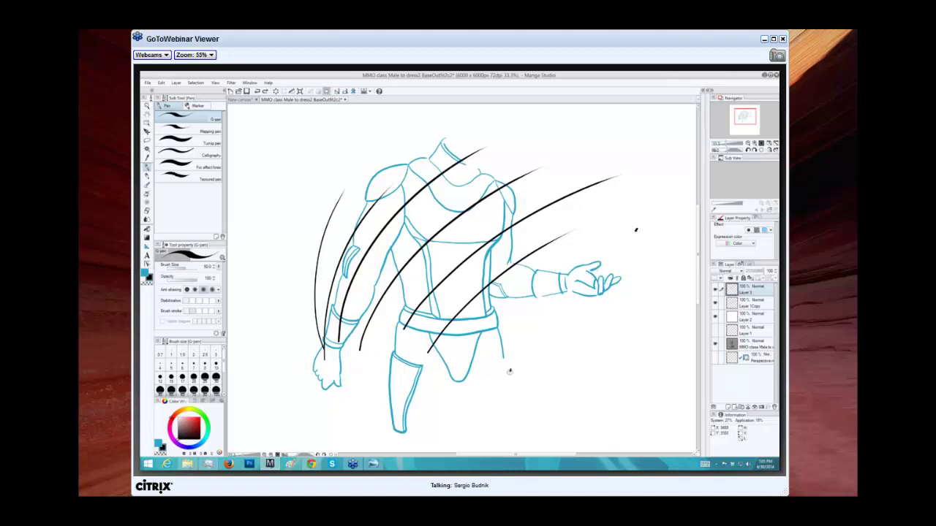
left_click_drag(528, 357, 664, 210)
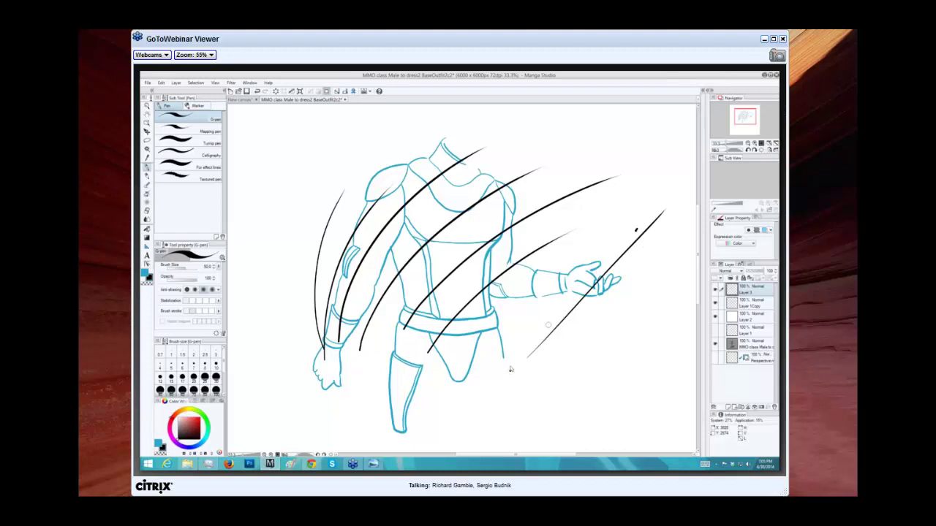
key("ctrl+z")
left_click_drag(510, 371, 601, 259)
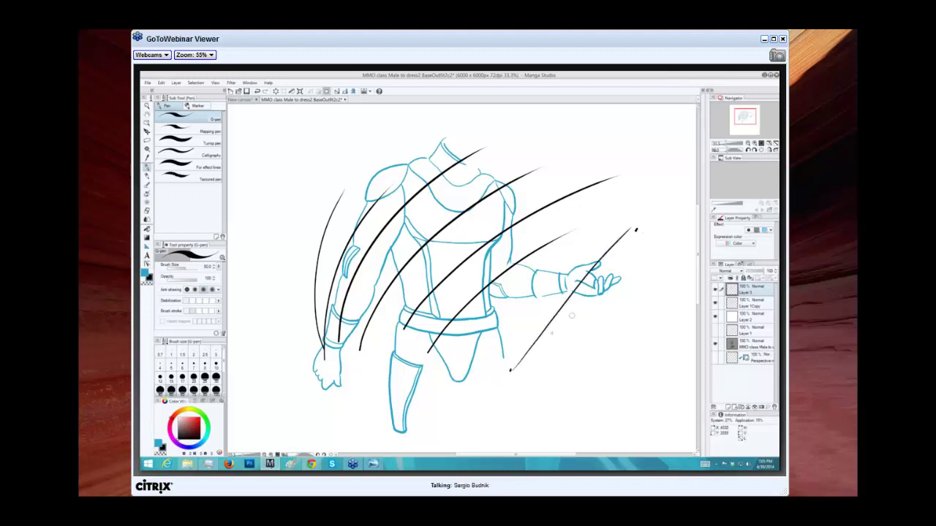
key("ctrl+z")
Retry the diagonal speed line from the hip dot toward the hand until one stroke remains.
left_click_drag(510, 371, 636, 233)
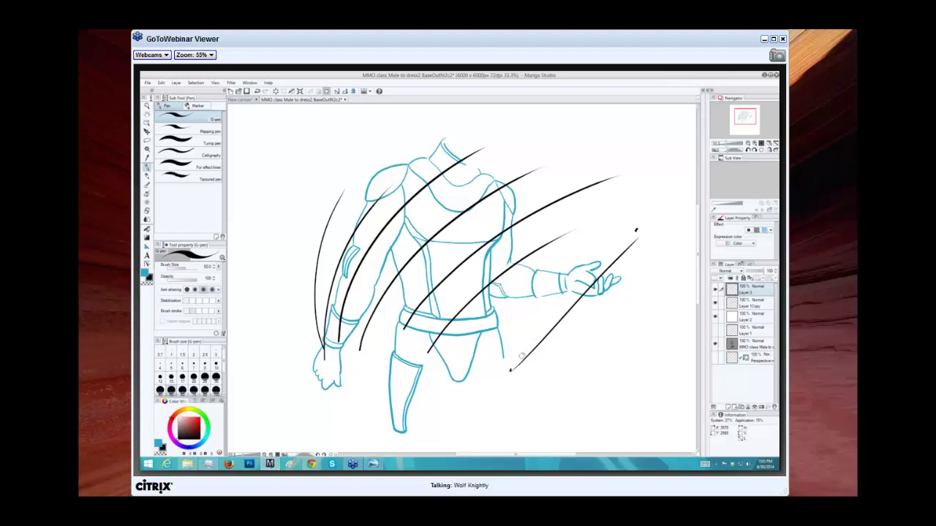
key("ctrl+z")
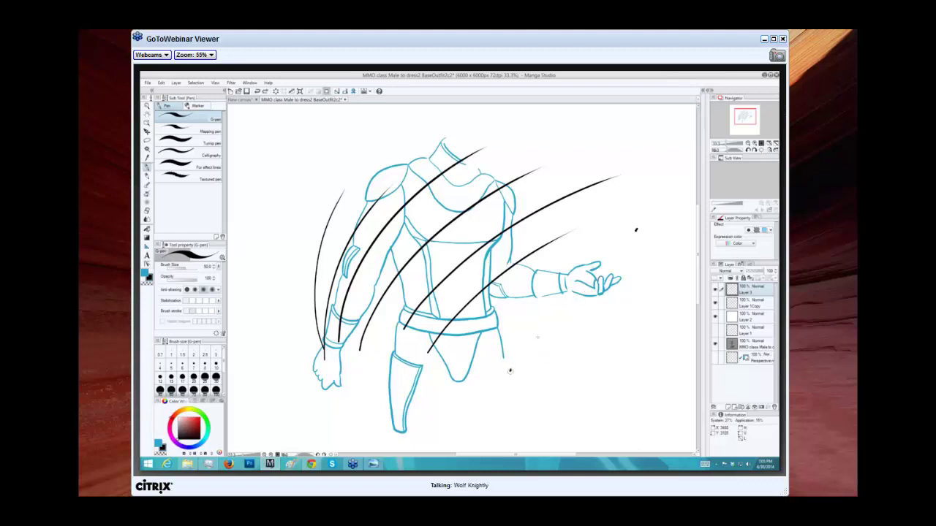
left_click_drag(509, 371, 677, 179)
key("ctrl+z")
left_click_drag(509, 371, 636, 223)
key("ctrl+z")
left_click_drag(510, 371, 634, 231)
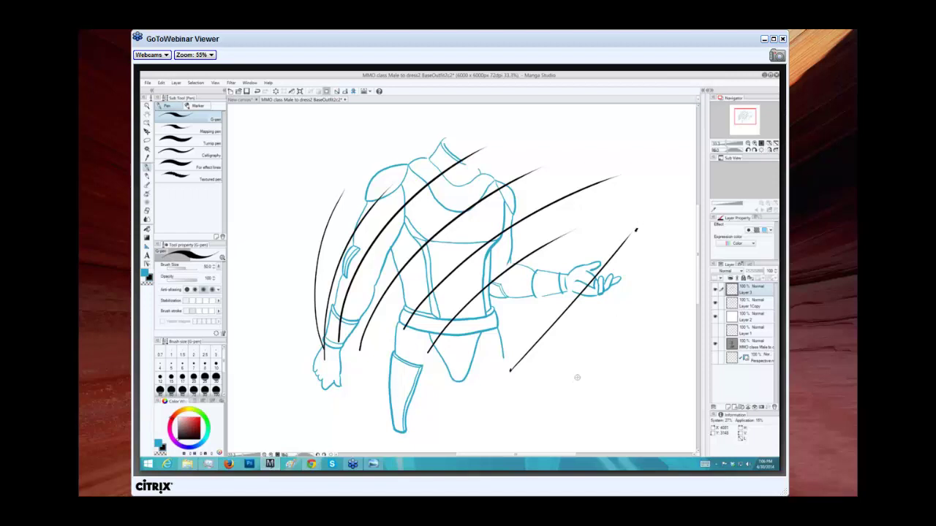
Undo the long diagonals across the hand and the curved strokes beside the arm.
key("ctrl+z")
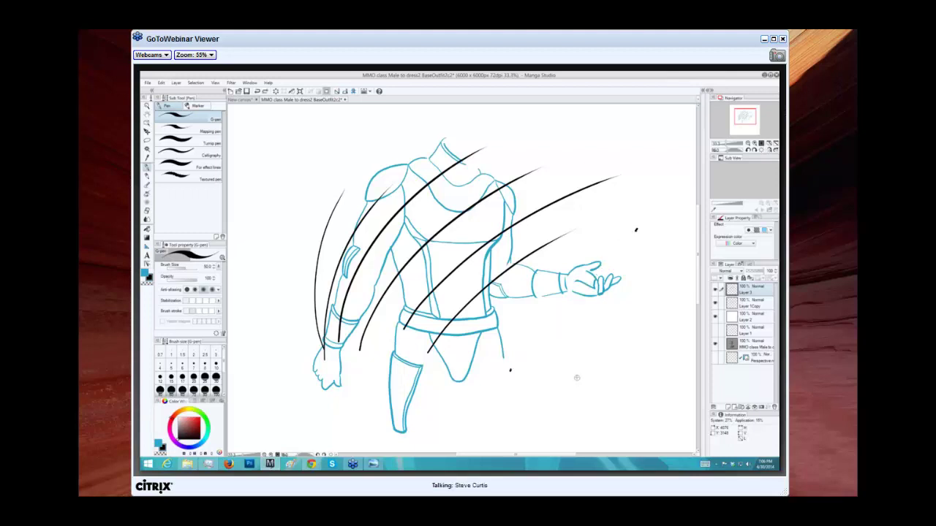
key("ctrl+z")
key("ctrl+z")
key("ctrl+z")
key("ctrl+z")
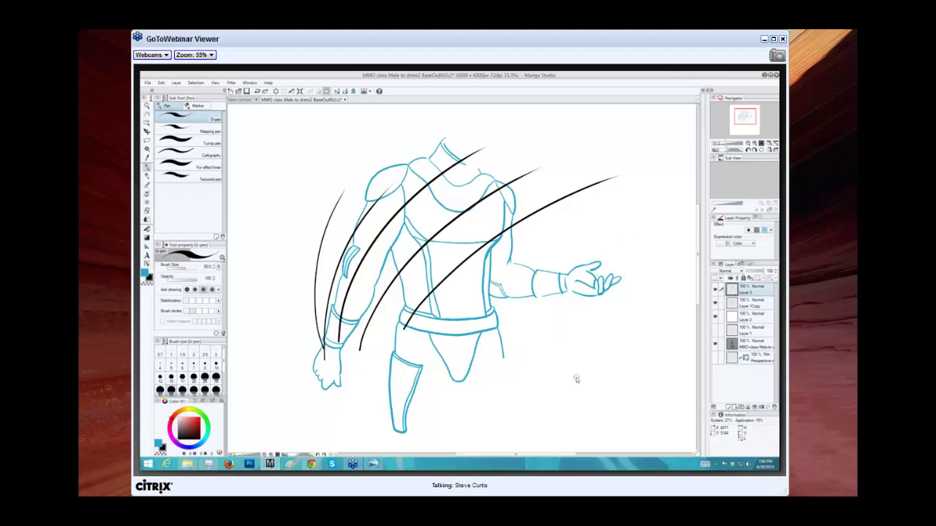
key("ctrl+z")
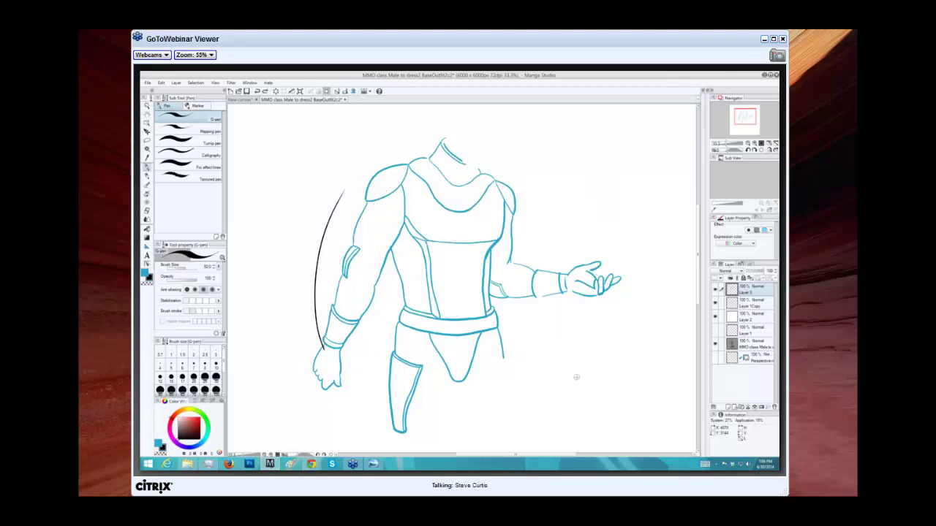
key("ctrl+z")
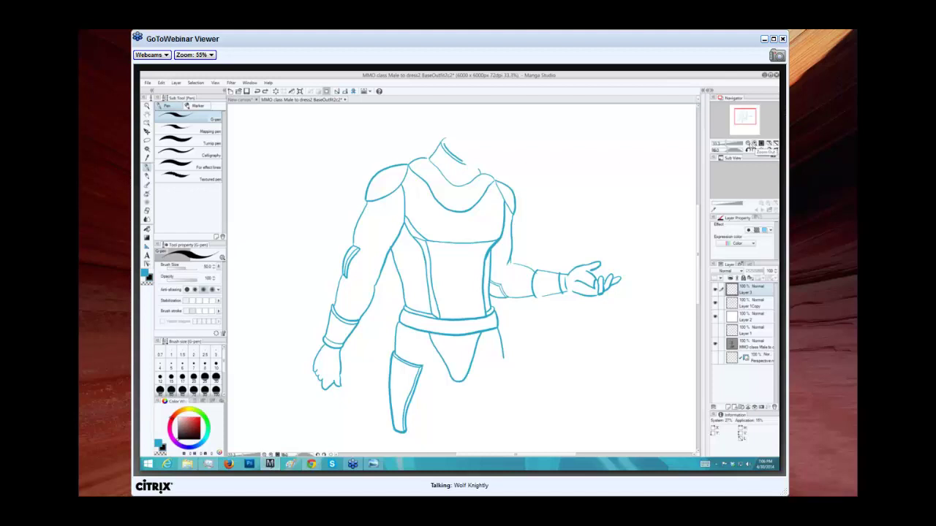
Zoom to 100% on the arm and hand, back out to the whole figure, then hide Layer 2.
left_click(760, 144)
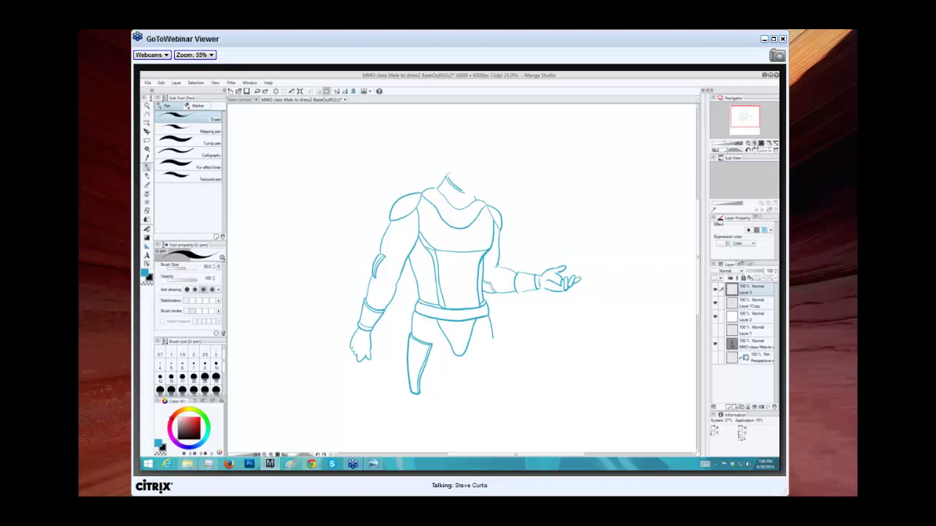
left_click(754, 144)
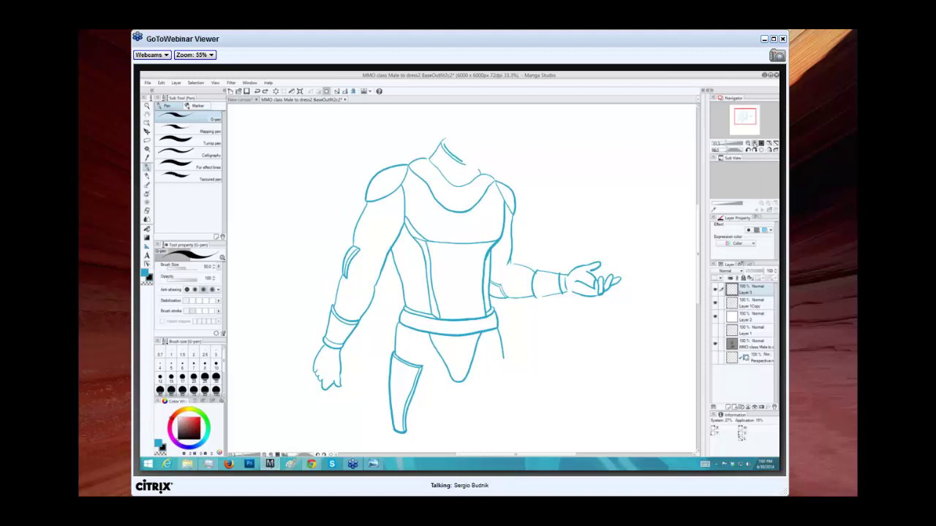
left_click(755, 144)
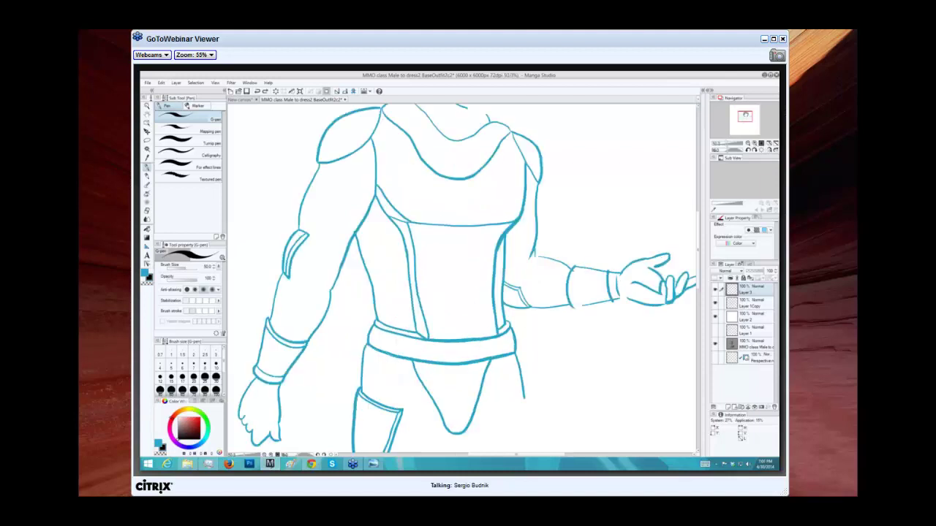
left_click(755, 144)
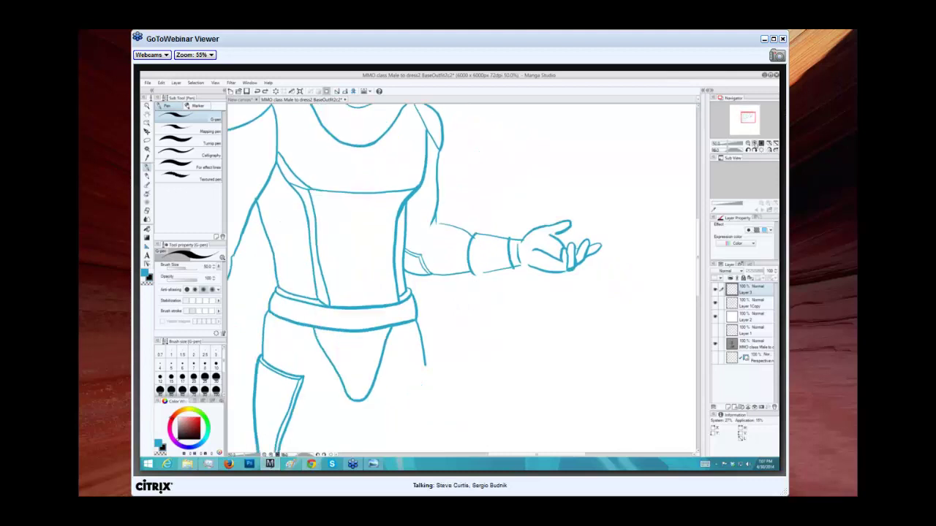
left_click(755, 143)
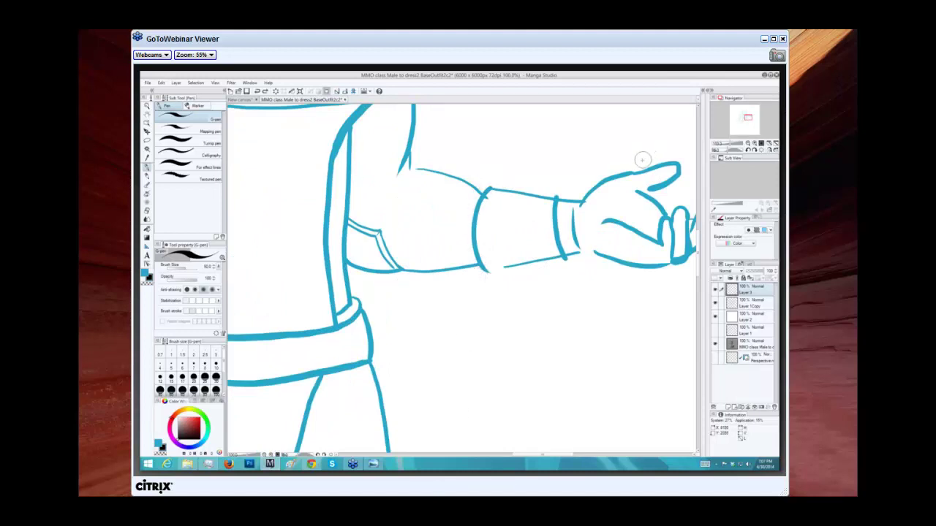
left_click(747, 144)
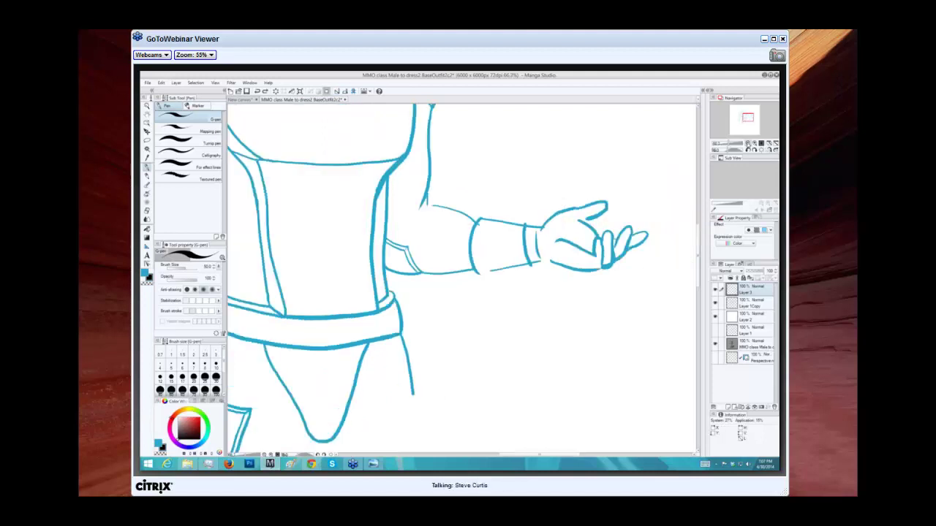
left_click(747, 144)
left_click(748, 144)
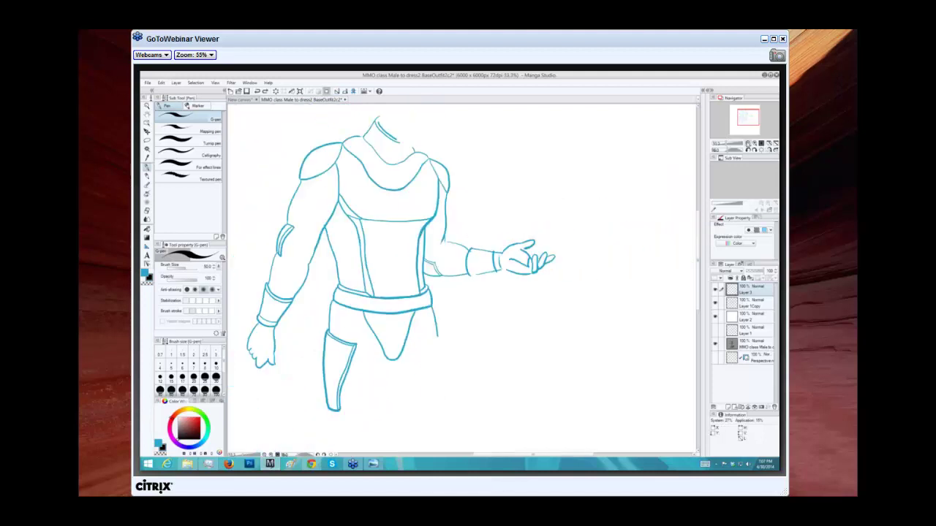
left_click(747, 144)
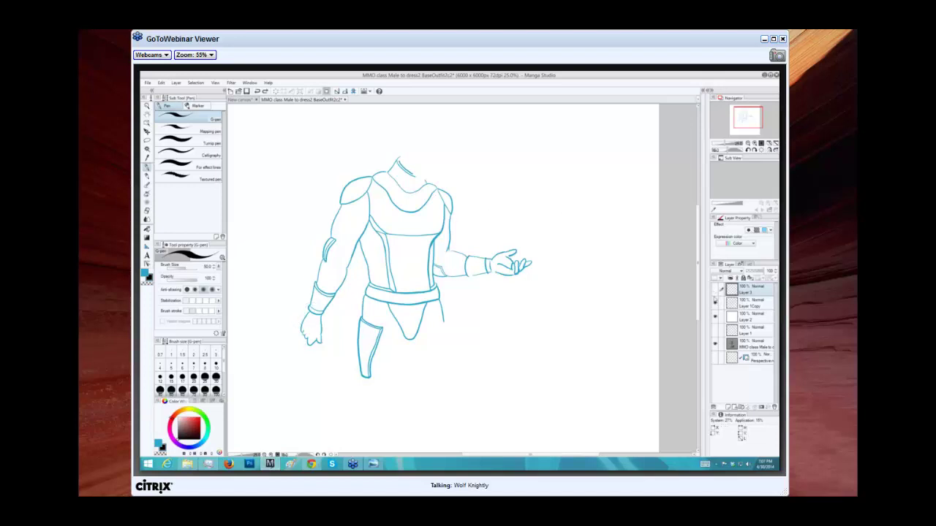
left_click(715, 317)
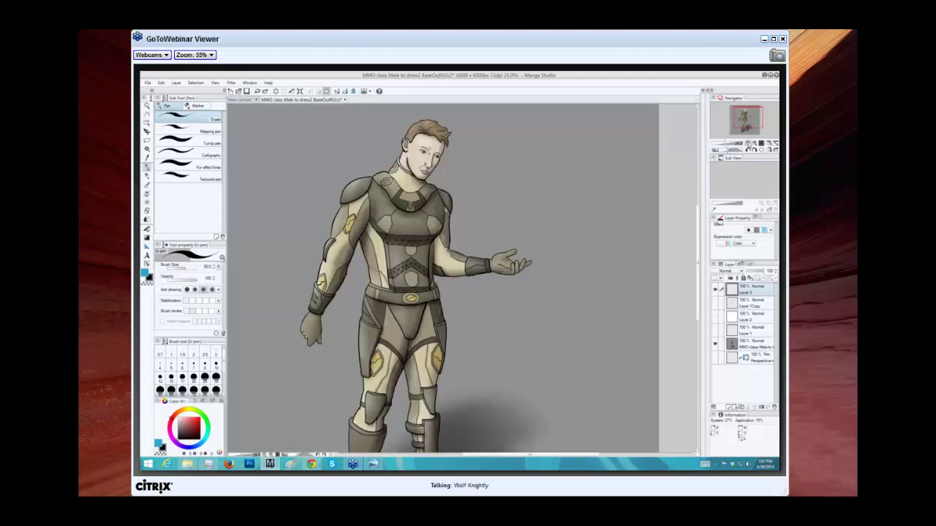
Zoom out, in and out on the coloured painting, then make Layer 2 visible again.
key("ctrl+minus")
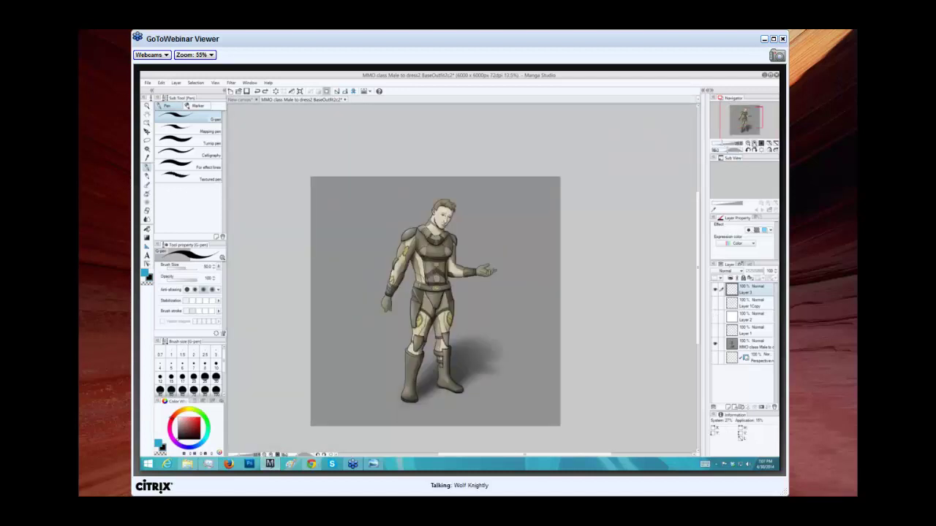
key("ctrl+plus")
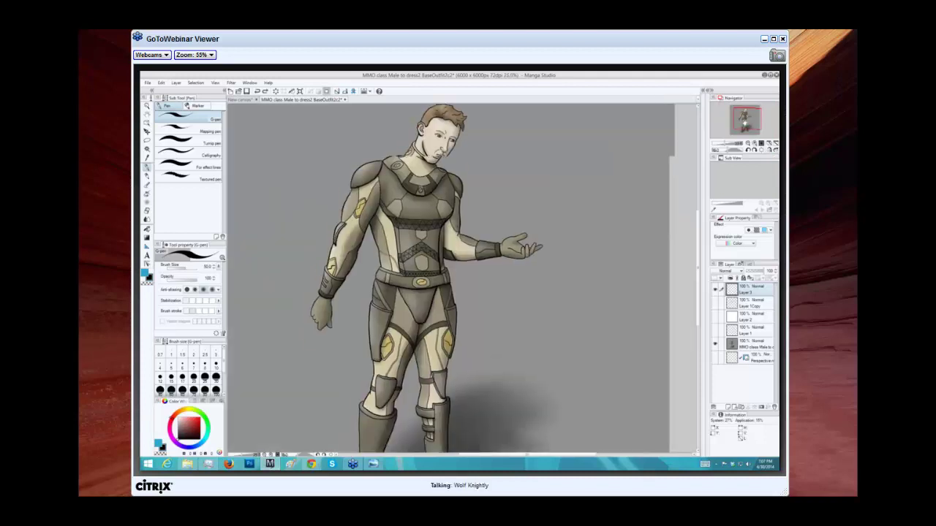
key("ctrl+minus")
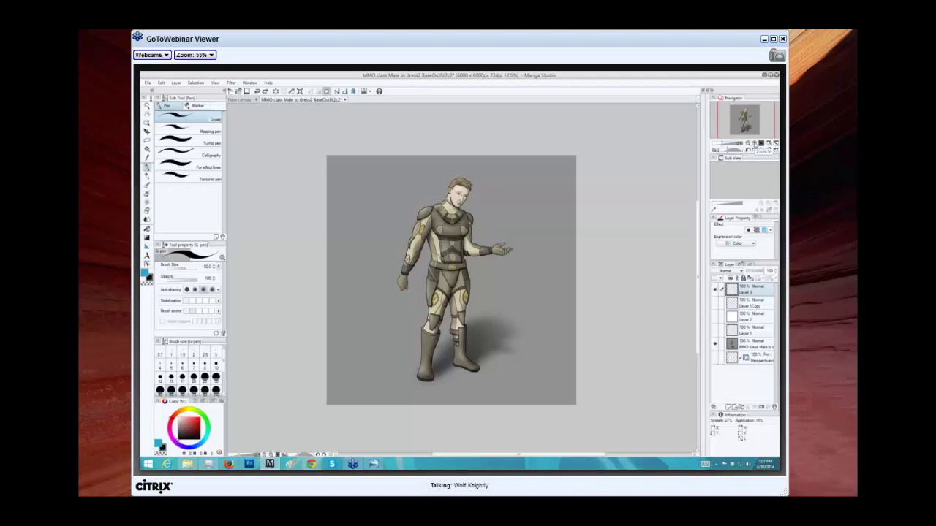
left_click(715, 317)
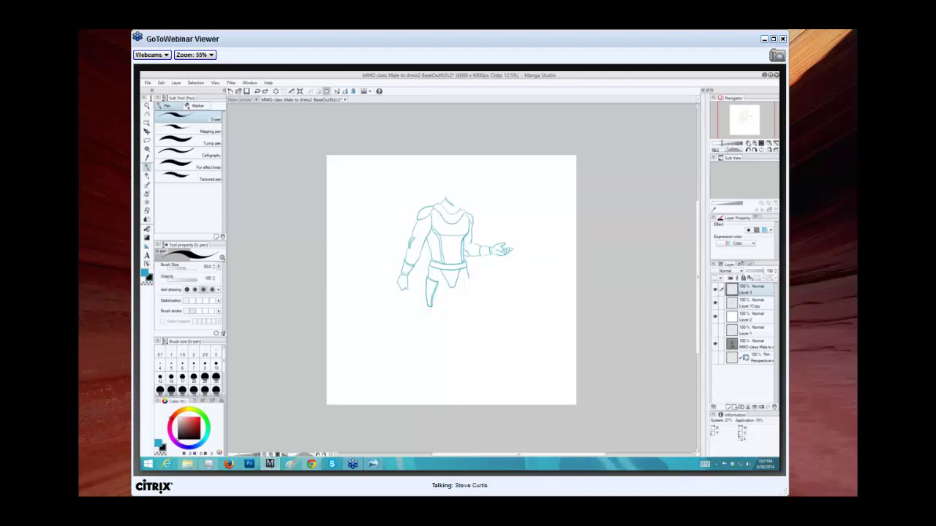
With the G-pen at size 200, draw thick parallel diagonal lines beside and across the figure.
left_click(754, 144)
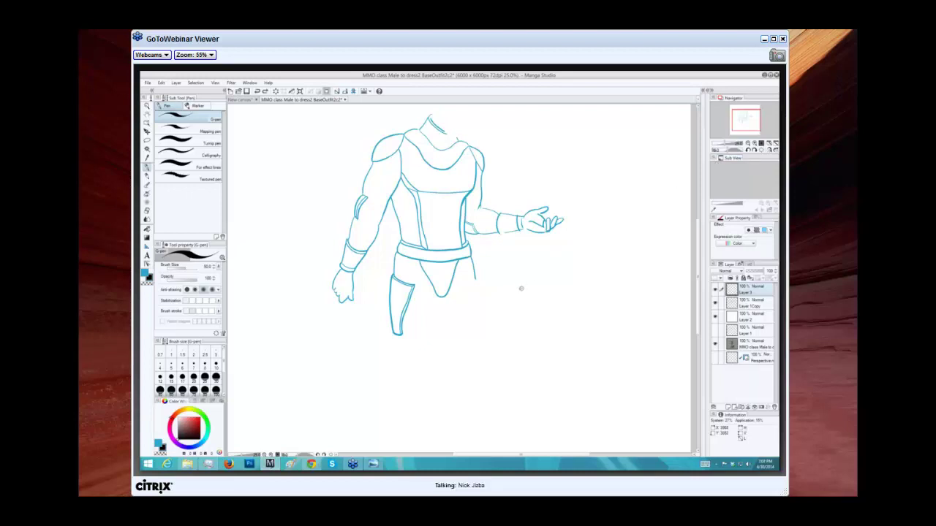
key("bracketright")
key("bracketright")
mouse_move(438, 349)
left_mouse_down()
mouse_move(510, 293)
mouse_move(638, 162)
left_mouse_up()
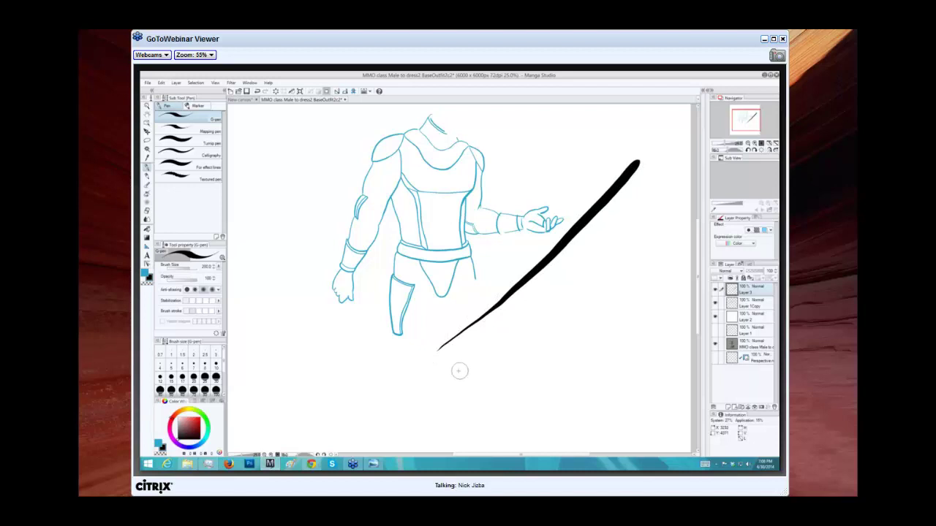
mouse_move(459, 368)
left_mouse_down()
mouse_move(530, 320)
mouse_move(683, 188)
left_mouse_up()
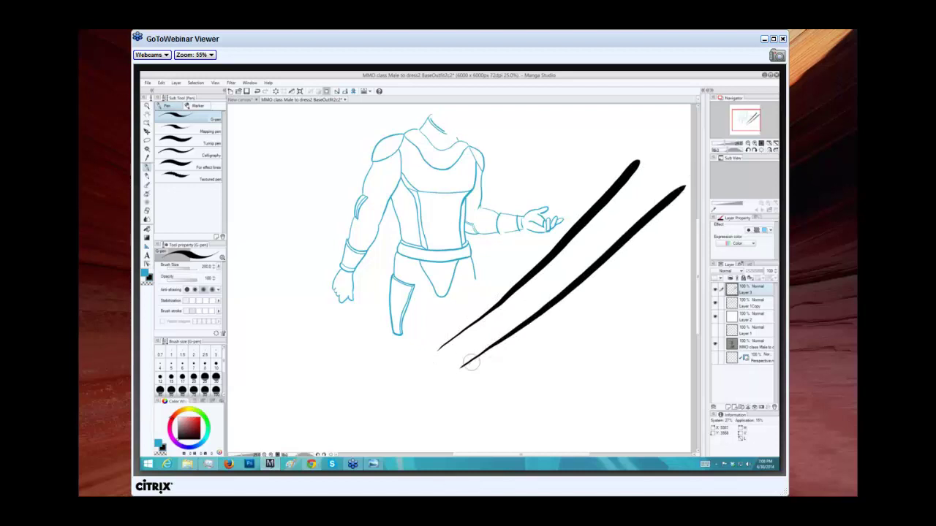
left_click_drag(342, 388, 559, 194)
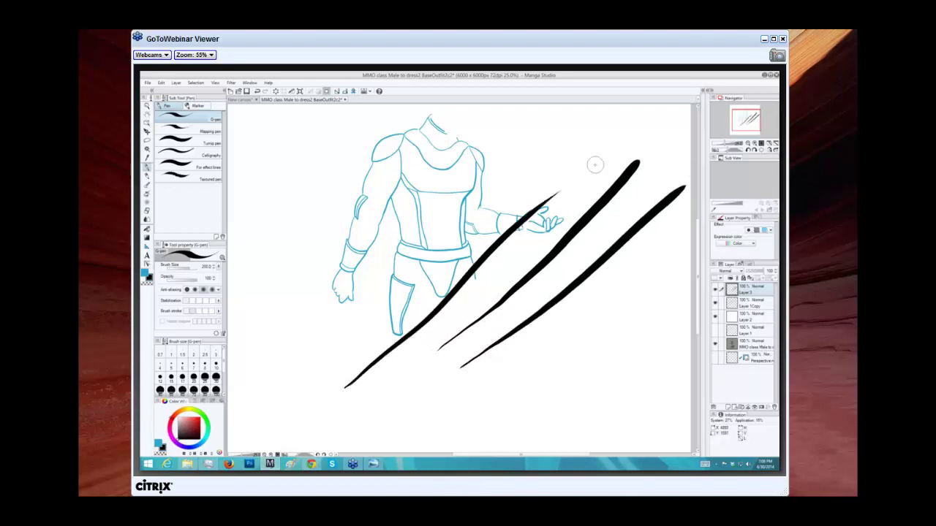
mouse_move(330, 366)
left_mouse_down()
mouse_move(387, 307)
mouse_move(577, 160)
left_mouse_up()
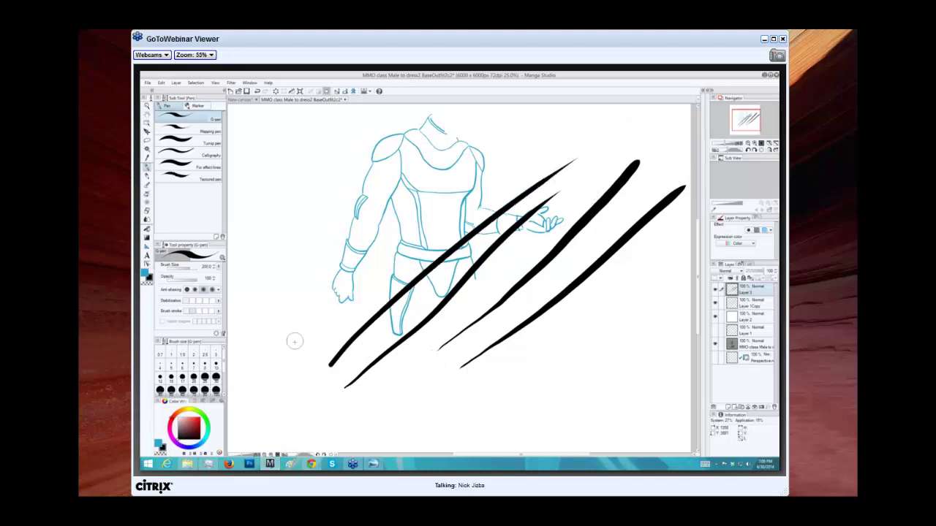
mouse_move(308, 335)
left_mouse_down()
mouse_move(530, 139)
mouse_move(590, 111)
left_mouse_up()
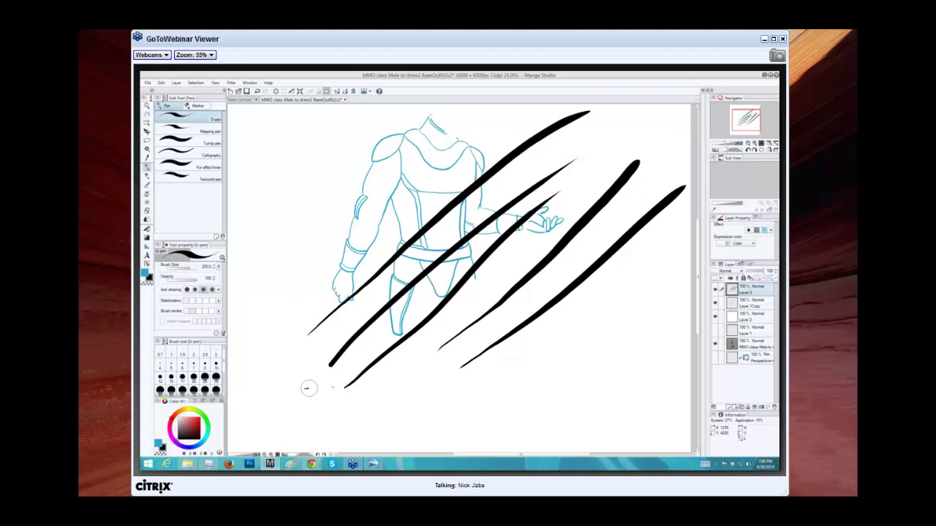
Add three long horizontal lines along the bottom and a group of near-vertical lines at the left.
left_click_drag(305, 388, 610, 373)
left_click_drag(310, 380, 627, 342)
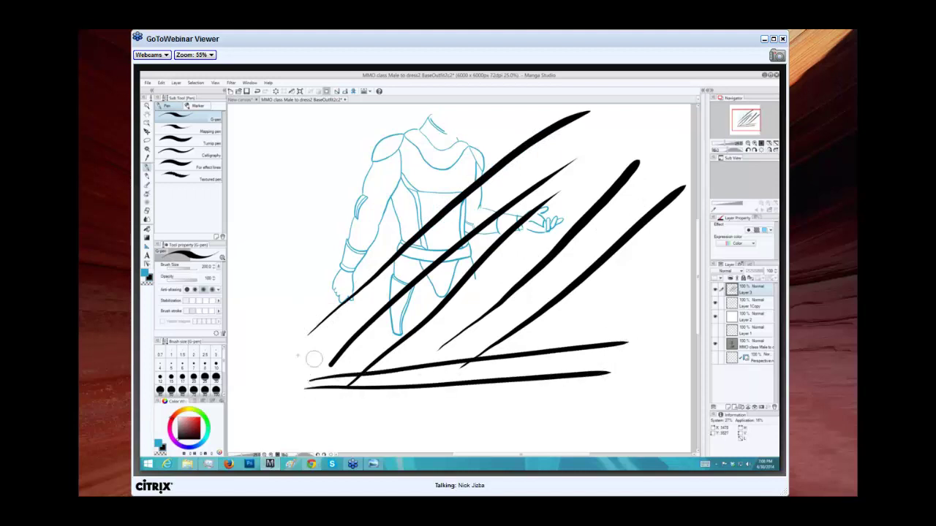
left_click_drag(298, 357, 636, 317)
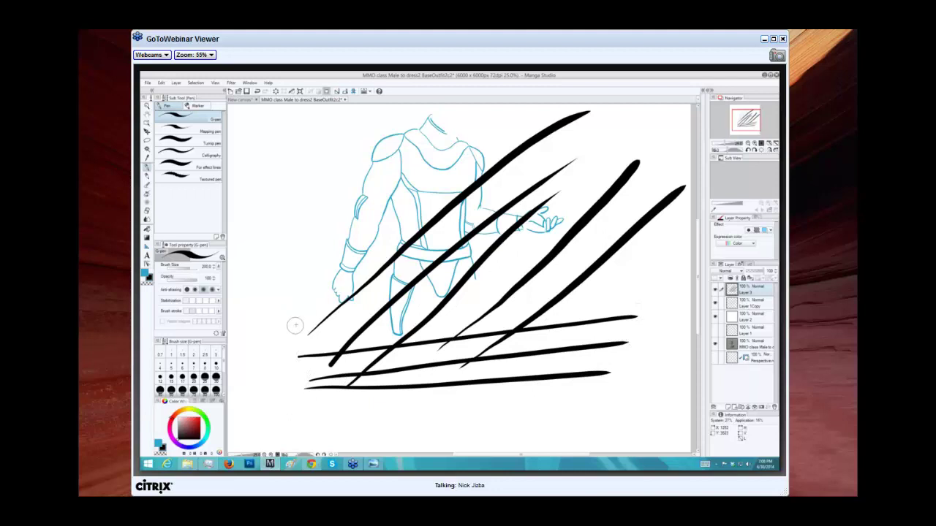
mouse_move(295, 325)
left_mouse_down()
mouse_move(295, 245)
mouse_move(311, 227)
left_mouse_up()
left_click_drag(320, 320, 325, 226)
left_click_drag(334, 313, 345, 222)
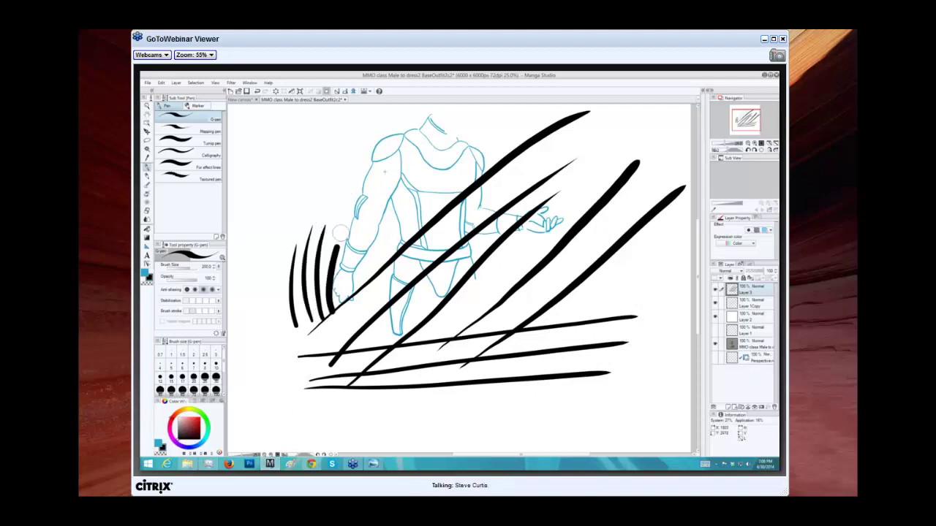
left_click_drag(347, 309, 364, 201)
left_click_drag(354, 313, 398, 200)
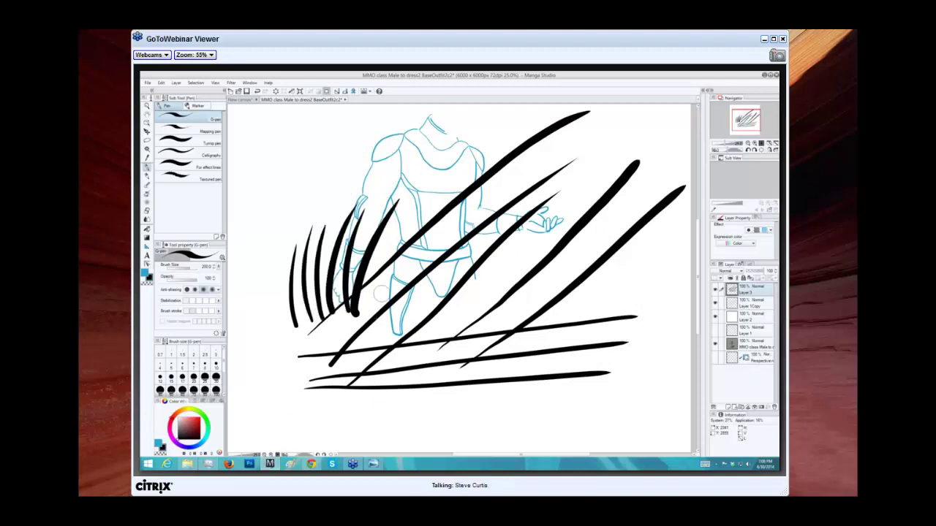
left_click_drag(367, 324, 420, 196)
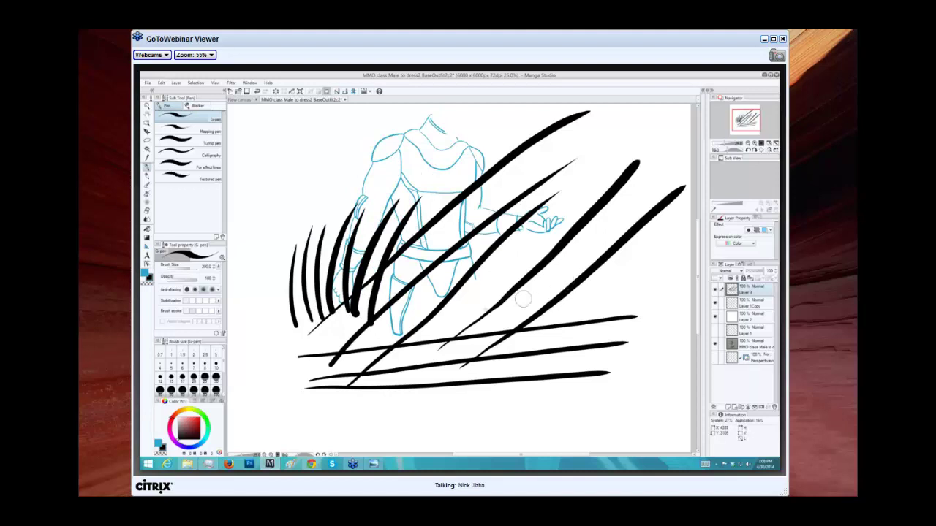
Draw curved sweeps over the figure, rising curves toward the legs, and an arch at lower right.
mouse_move(259, 278)
left_mouse_down()
mouse_move(269, 255)
mouse_move(463, 168)
mouse_move(510, 179)
left_mouse_up()
mouse_move(242, 329)
left_mouse_down()
mouse_move(421, 110)
mouse_move(583, 153)
left_mouse_up()
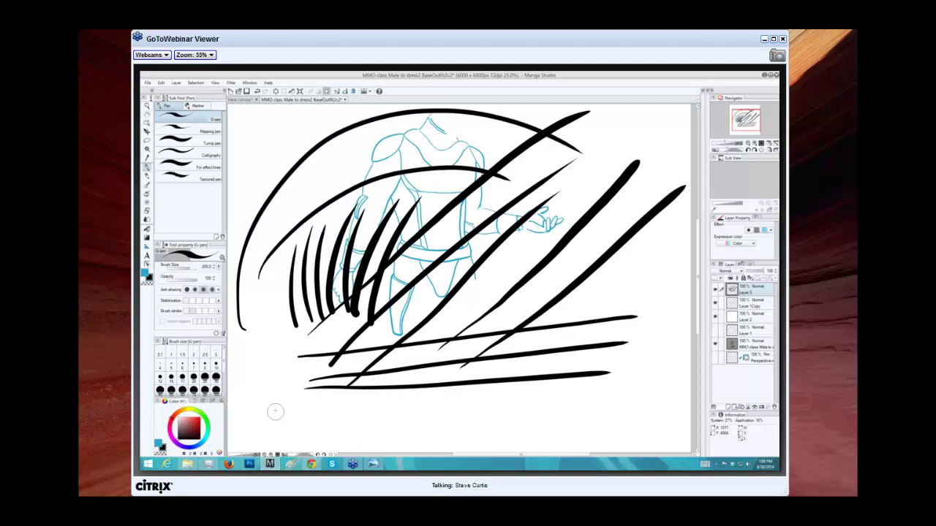
mouse_move(274, 409)
left_mouse_down()
mouse_move(263, 380)
mouse_move(318, 292)
mouse_move(375, 294)
left_mouse_up()
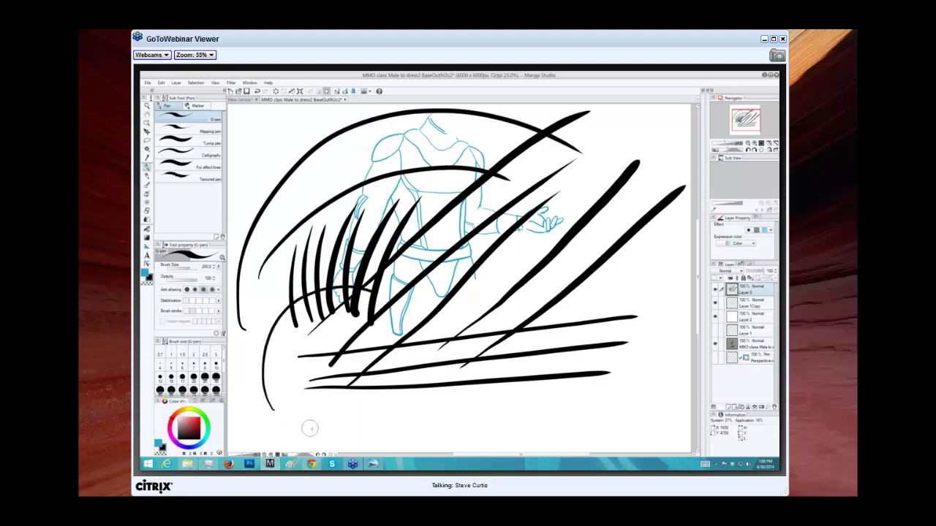
mouse_move(309, 426)
left_mouse_down()
mouse_move(297, 382)
mouse_move(321, 316)
left_mouse_up()
mouse_move(356, 419)
left_mouse_down()
mouse_move(332, 357)
mouse_move(364, 324)
left_mouse_up()
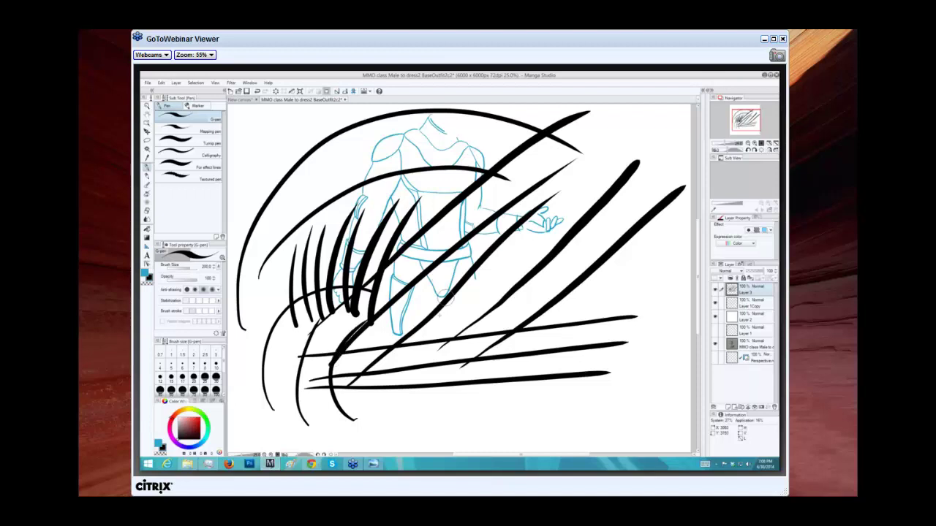
mouse_move(497, 432)
left_mouse_down()
mouse_move(469, 355)
mouse_move(577, 300)
mouse_move(618, 364)
left_mouse_up()
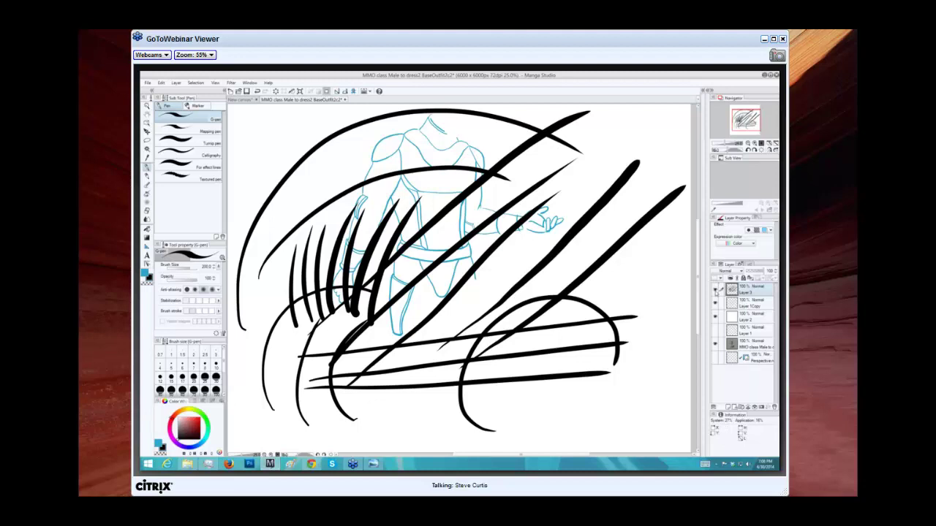
Toggle Layer 3 off and on, then add a short right stroke, a bracket shape and small wheel.
left_click(715, 291)
left_click(715, 290)
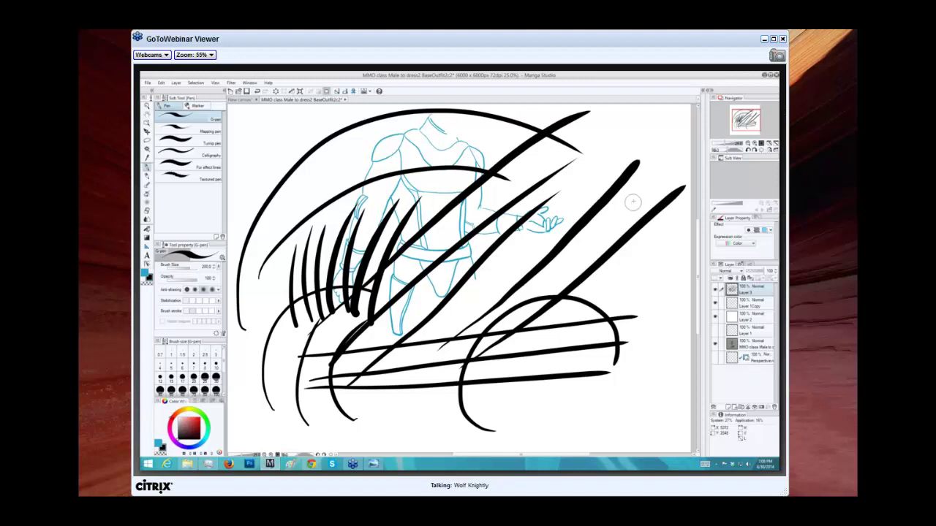
mouse_move(627, 253)
left_mouse_down()
mouse_move(644, 280)
mouse_move(586, 441)
left_mouse_up()
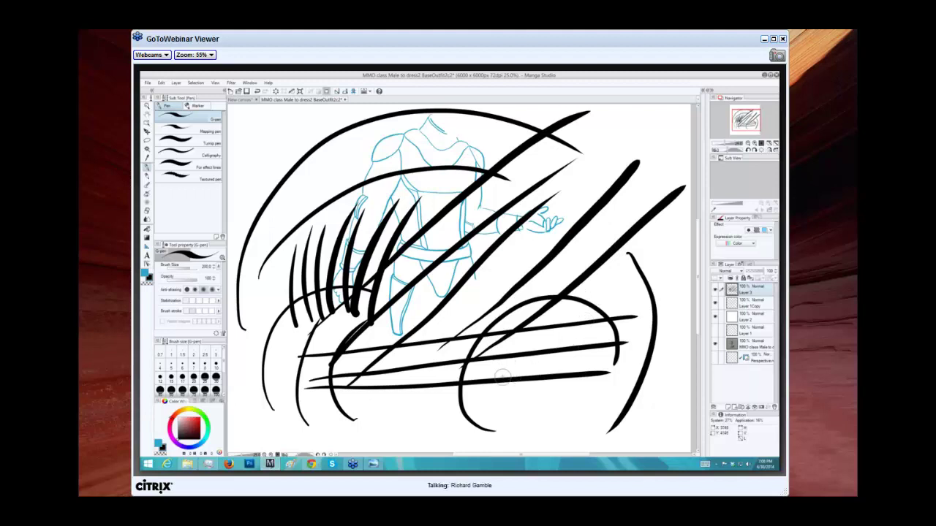
mouse_move(502, 379)
left_mouse_down()
mouse_move(522, 330)
mouse_move(528, 340)
mouse_move(548, 329)
mouse_move(546, 370)
mouse_move(572, 373)
left_mouse_up()
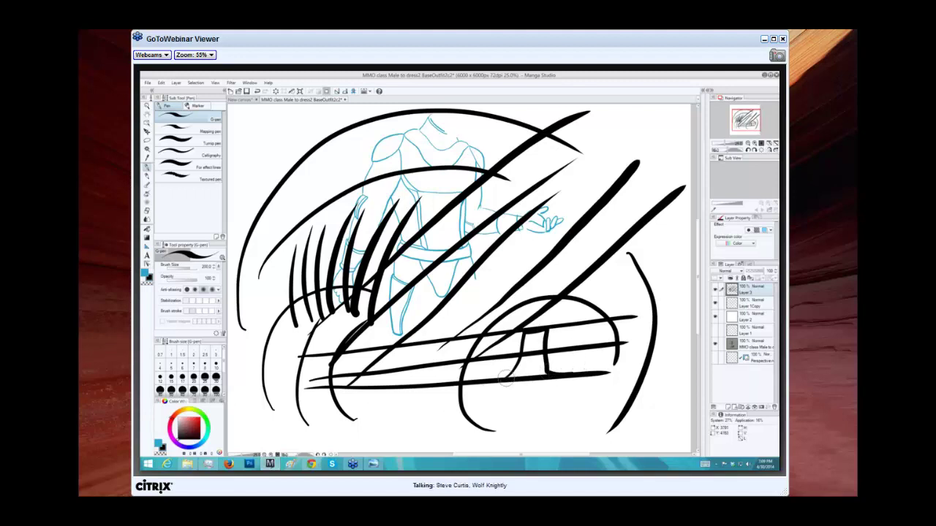
left_click_drag(511, 365, 504, 364)
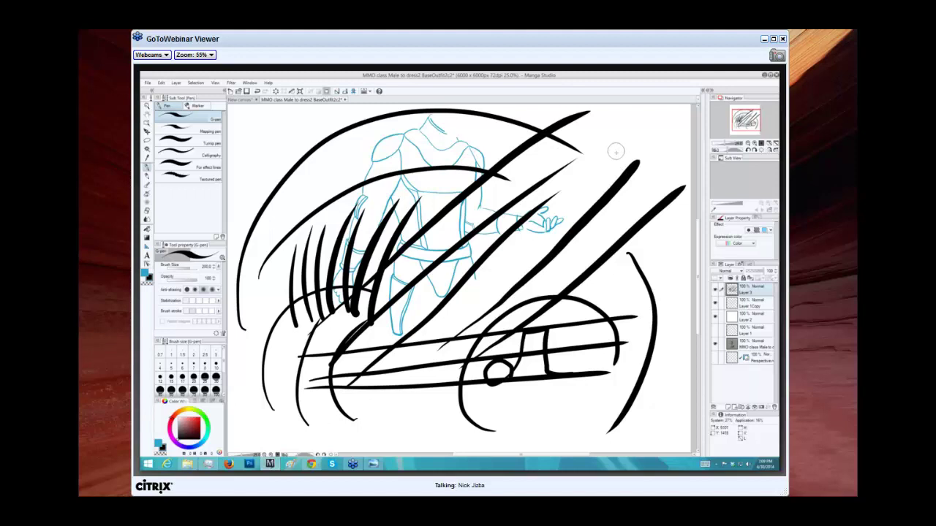
Draw trial loops and circles at the top right, undoing each one.
mouse_move(616, 147)
left_mouse_down()
mouse_move(627, 179)
mouse_move(665, 172)
mouse_move(636, 183)
left_mouse_up()
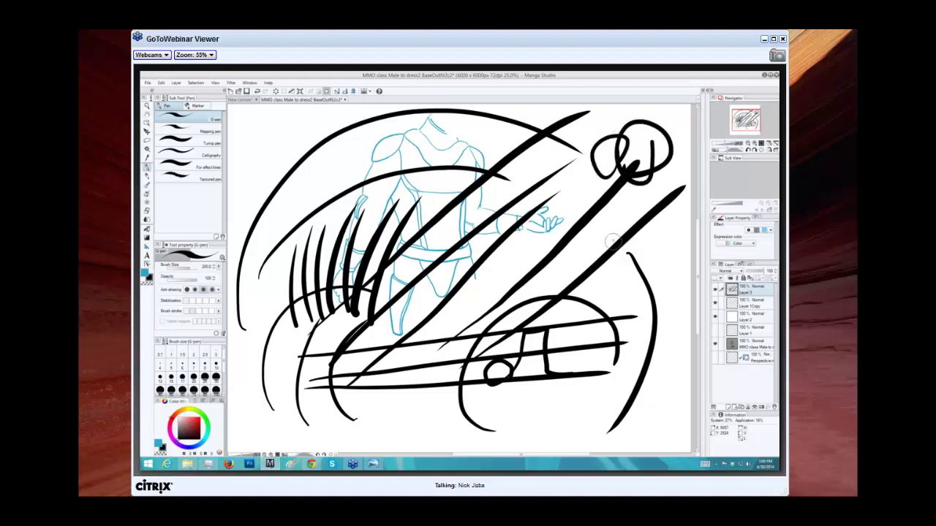
key("ctrl+z")
key("ctrl+z")
mouse_move(605, 252)
left_mouse_down()
mouse_move(573, 194)
mouse_move(625, 225)
left_mouse_up()
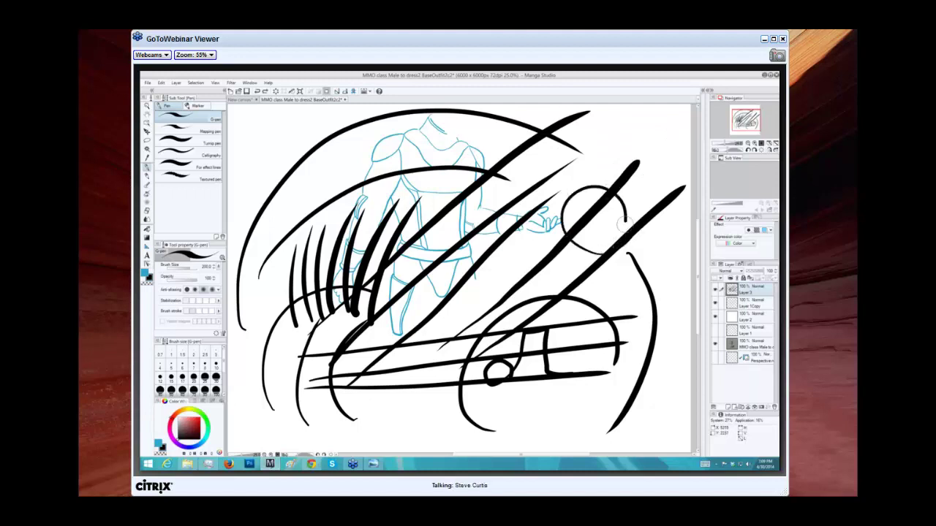
key("ctrl+z")
mouse_move(603, 177)
left_mouse_down()
mouse_move(565, 261)
mouse_move(623, 234)
left_mouse_up()
key("ctrl+z")
mouse_move(625, 274)
left_mouse_down()
mouse_move(618, 219)
mouse_move(601, 263)
mouse_move(621, 267)
mouse_move(585, 183)
mouse_move(563, 190)
mouse_move(592, 296)
left_mouse_up()
key("ctrl+z")
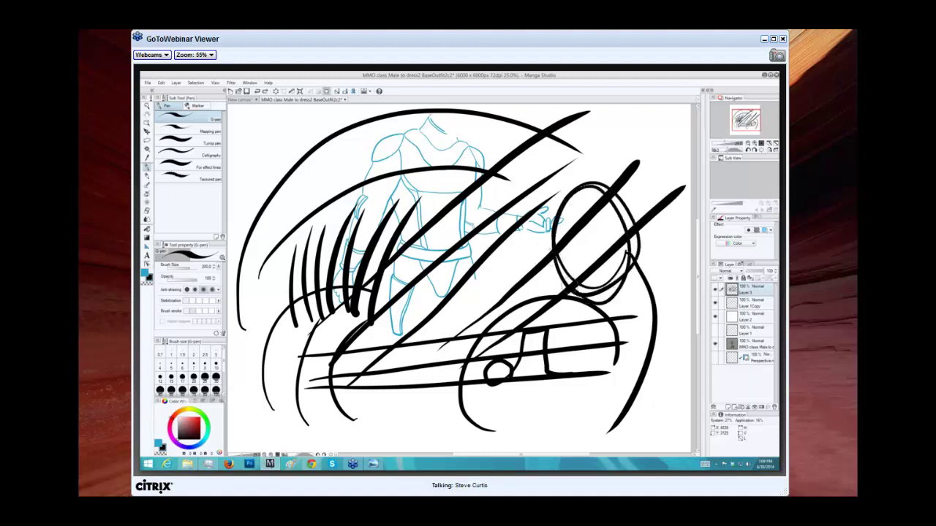
Try a thick top-right oval and looping circles around the wheel, undoing them.
mouse_move(556, 271)
left_mouse_down()
mouse_move(628, 209)
mouse_move(557, 281)
mouse_move(547, 241)
mouse_move(621, 253)
left_mouse_up()
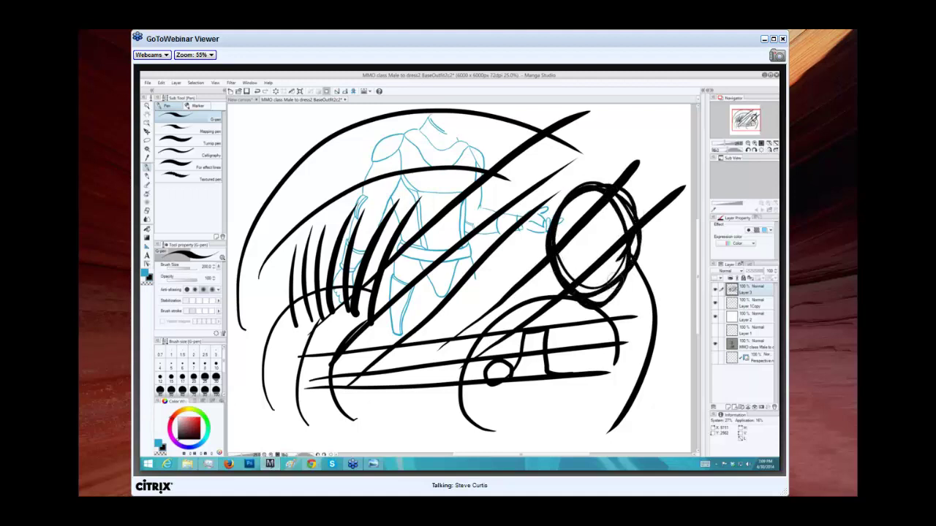
key("ctrl+z")
mouse_move(607, 325)
left_mouse_down()
mouse_move(490, 252)
mouse_move(598, 307)
mouse_move(468, 293)
left_mouse_up()
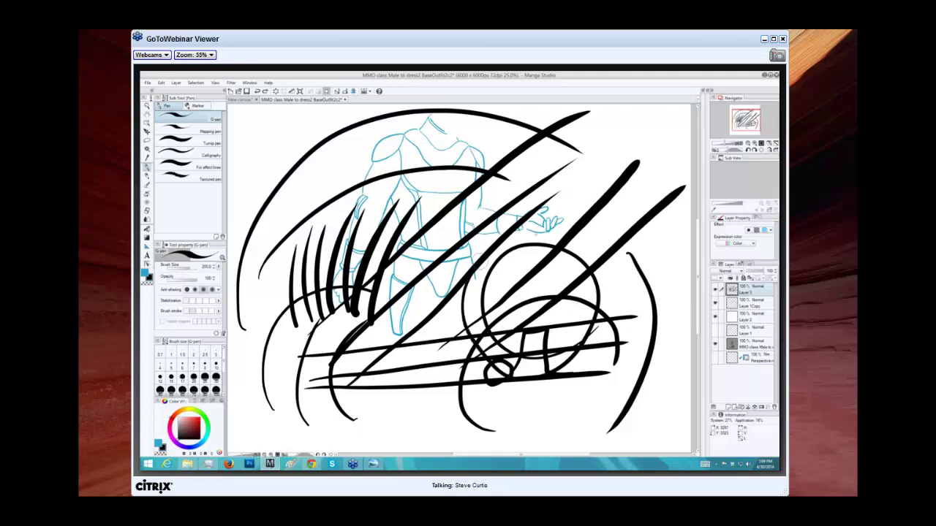
left_click_drag(498, 249, 471, 321)
left_click_drag(553, 252, 475, 325)
key("ctrl+z")
key("ctrl+z")
key("ctrl+z")
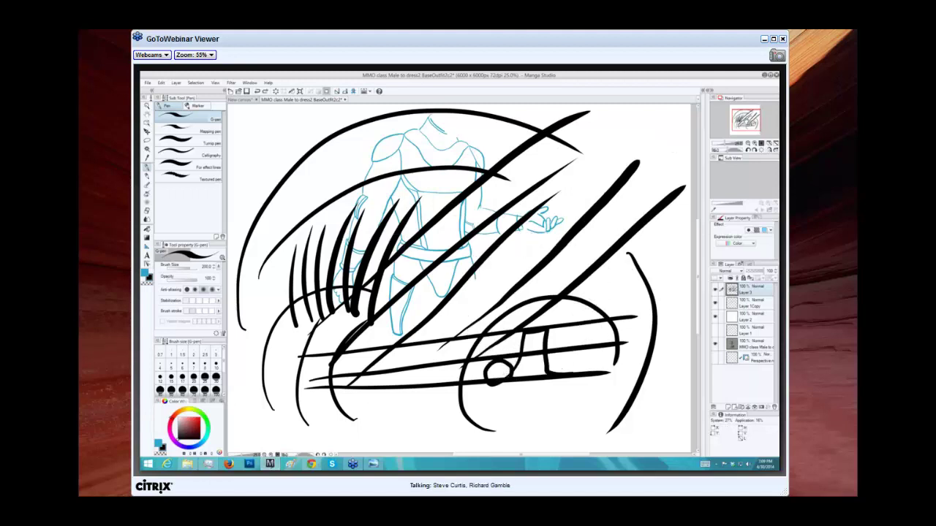
Zoom in and draw a set of thin parallel diagonal speed lines at the upper left.
scroll(467, 279, "up", 1)
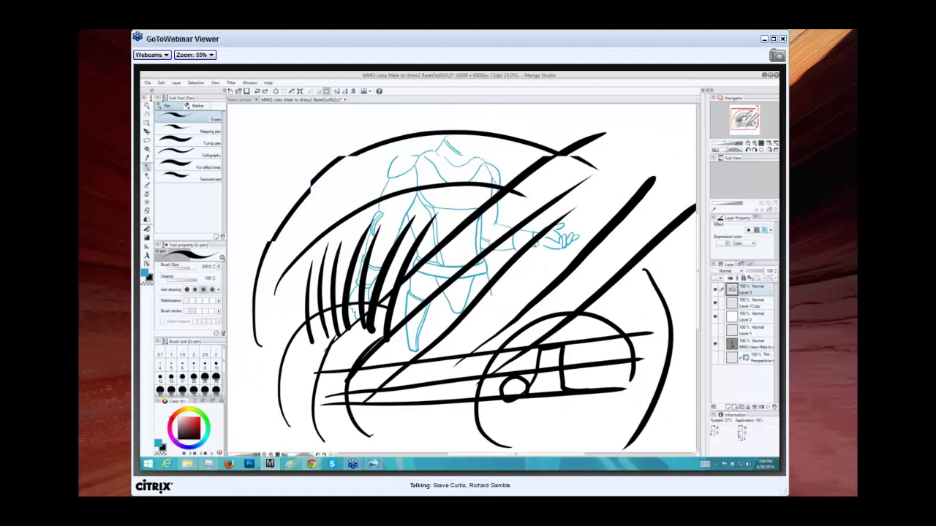
scroll(390, 207, "up", 2)
mouse_move(390, 207)
left_mouse_down()
mouse_move(307, 247)
mouse_move(501, 153)
left_mouse_up()
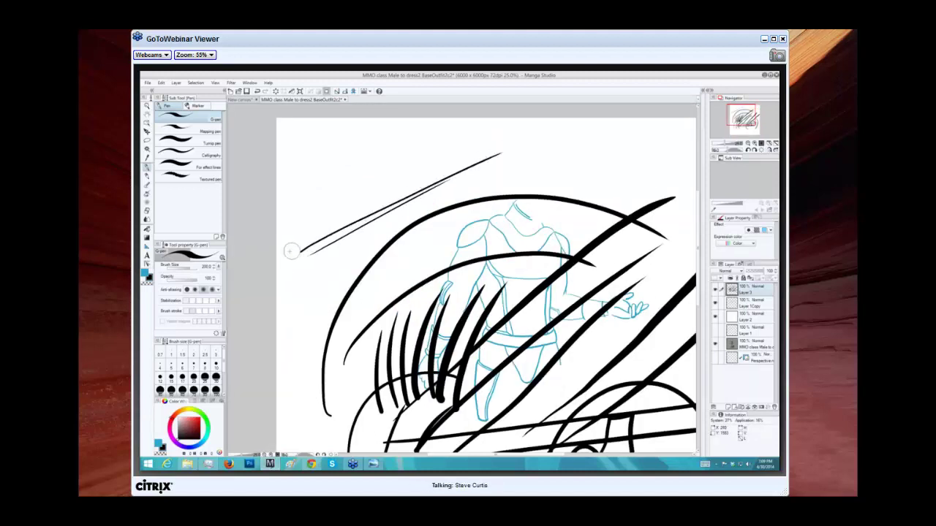
left_click_drag(291, 250, 493, 145)
left_click_drag(277, 247, 497, 143)
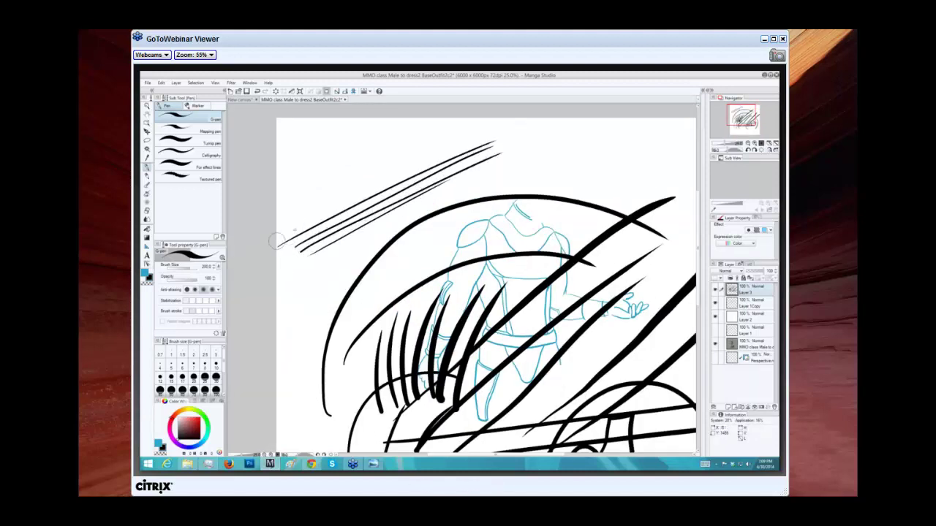
left_click_drag(277, 241, 501, 133)
left_click_drag(277, 233, 438, 142)
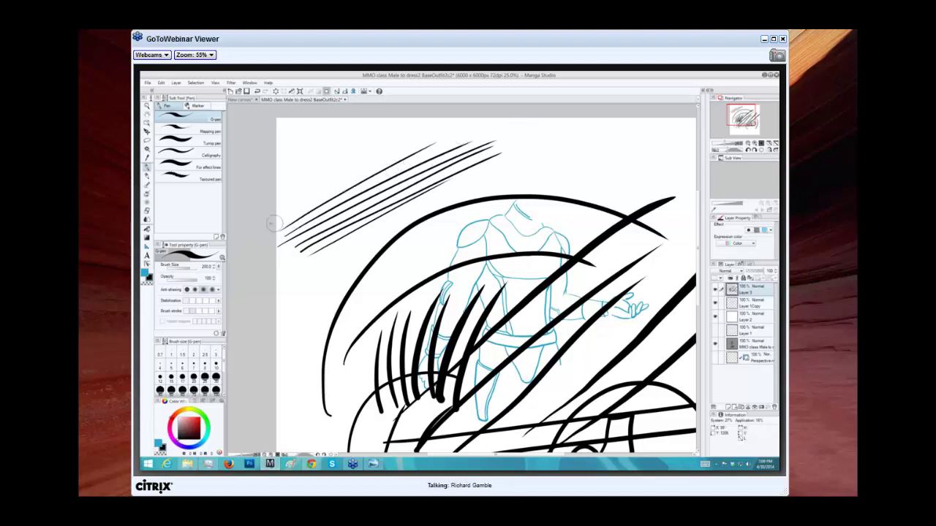
left_click_drag(293, 208, 382, 160)
Extend the upper-left hatching with more diagonal lines toward the top.
left_click_drag(295, 197, 406, 130)
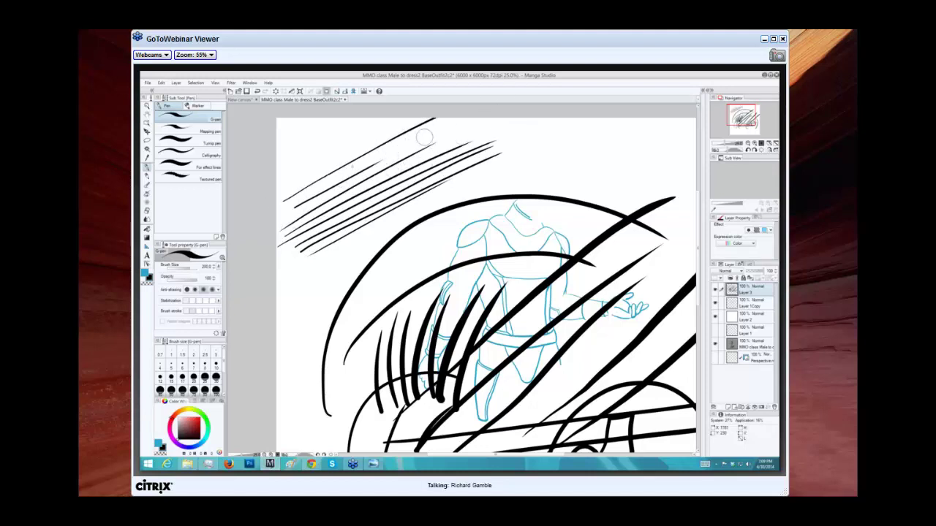
left_click_drag(283, 191, 430, 118)
mouse_move(266, 192)
left_mouse_down()
mouse_move(395, 117)
mouse_move(308, 163)
mouse_move(386, 117)
left_mouse_up()
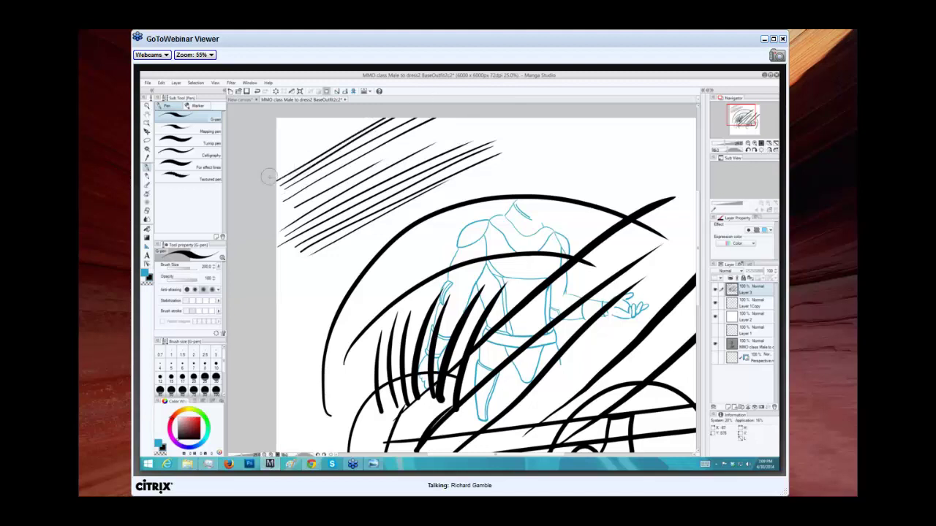
left_click_drag(282, 173, 374, 117)
left_click_drag(270, 169, 372, 116)
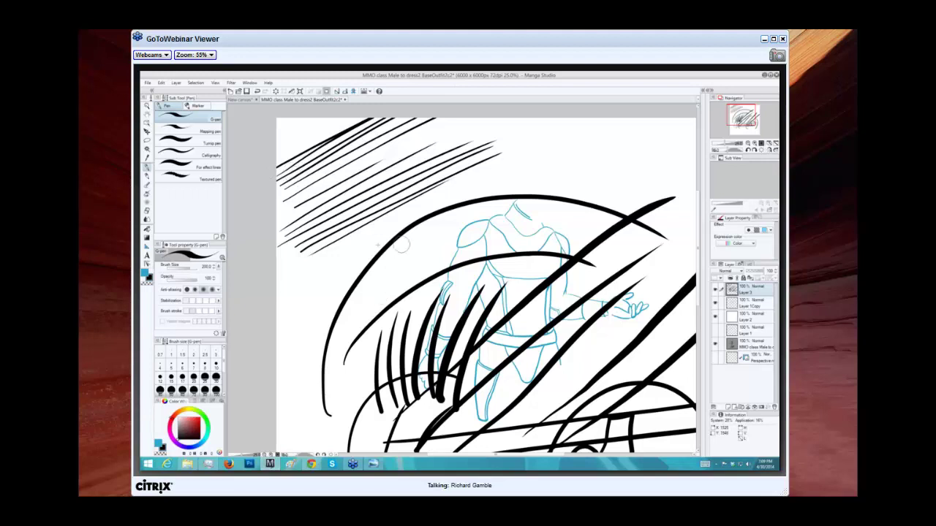
Add short diagonals above the big arc and a cluster of four speed lines at upper right.
left_click_drag(362, 247, 453, 196)
mouse_move(370, 255)
left_mouse_down()
mouse_move(451, 196)
mouse_move(497, 187)
mouse_move(435, 223)
left_mouse_up()
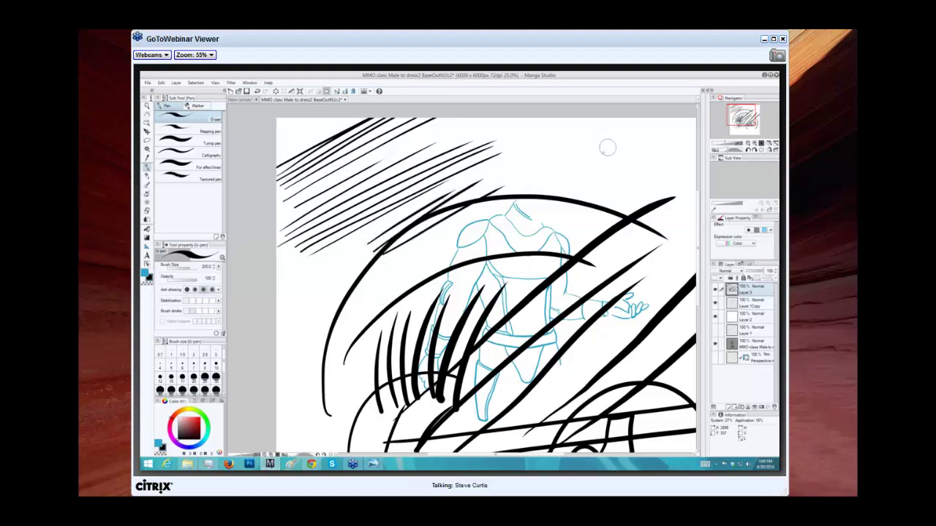
left_click_drag(626, 144, 574, 179)
left_click_drag(618, 141, 557, 180)
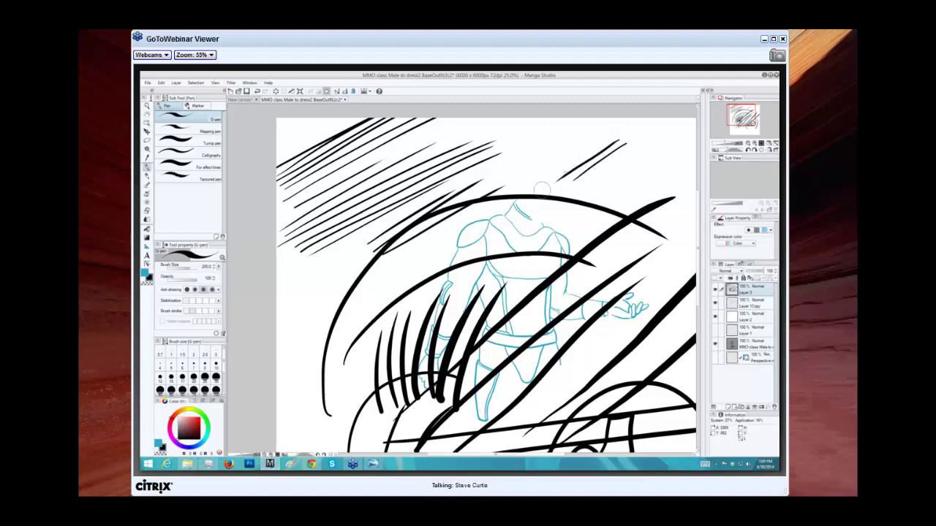
mouse_move(618, 134)
left_mouse_down()
mouse_move(537, 179)
mouse_move(570, 155)
mouse_move(486, 182)
left_mouse_up()
left_click_drag(598, 115, 457, 193)
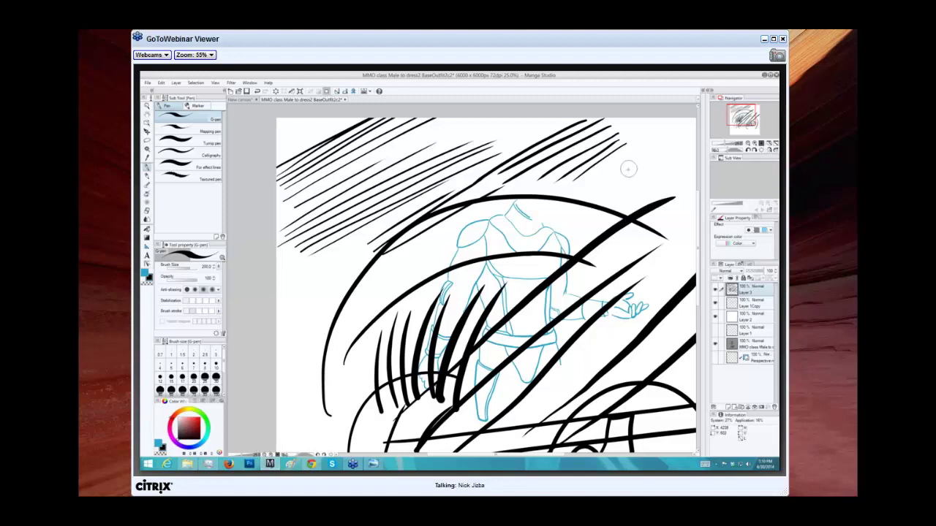
Add a curved stroke and two ink dots joined by a curve at the upper right.
left_click_drag(627, 198, 639, 160)
left_click(665, 147)
left_click(658, 190)
left_click_drag(658, 191, 666, 146)
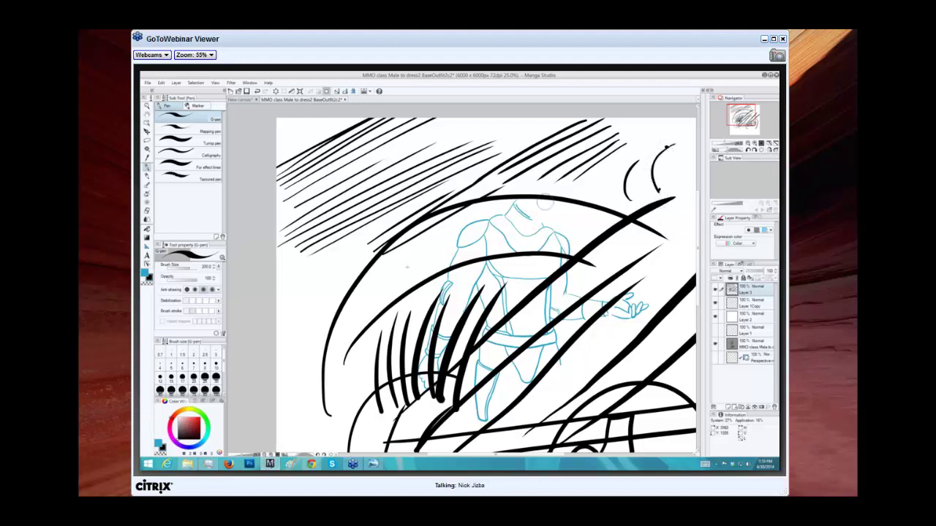
Draw a long curve up the left side, redraw it once, then hide Layer 3.
left_click(312, 291)
left_click_drag(290, 385, 314, 285)
key("ctrl+z")
left_click_drag(288, 384, 315, 285)
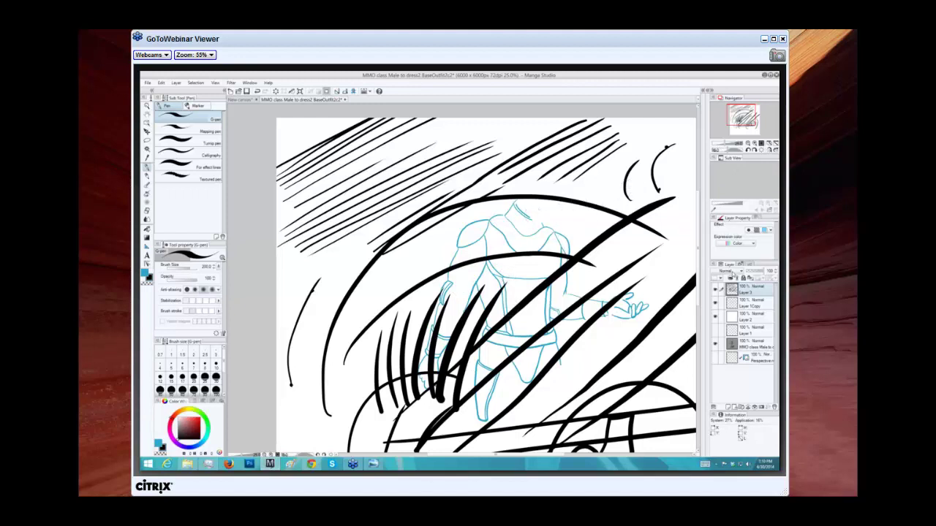
left_click(715, 290)
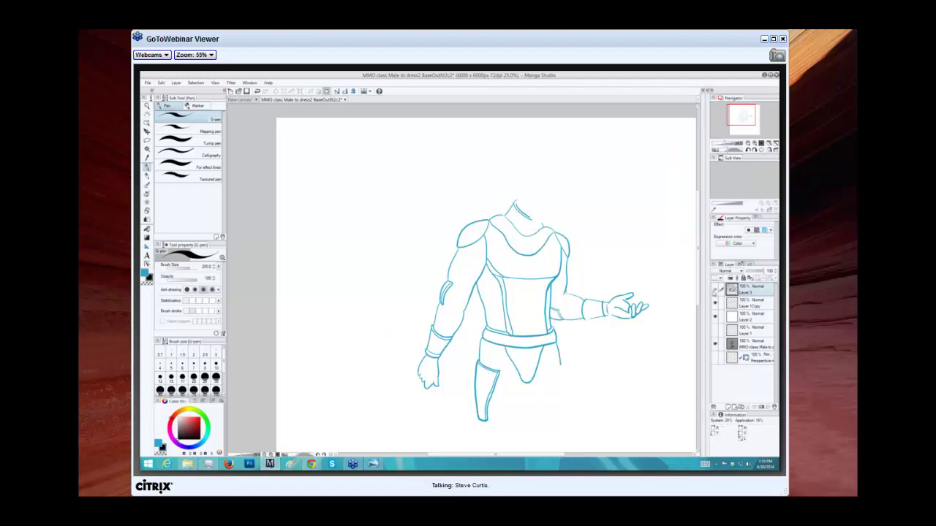
Make Layer 3 visible again and delete it from the Layer panel.
left_click(715, 290)
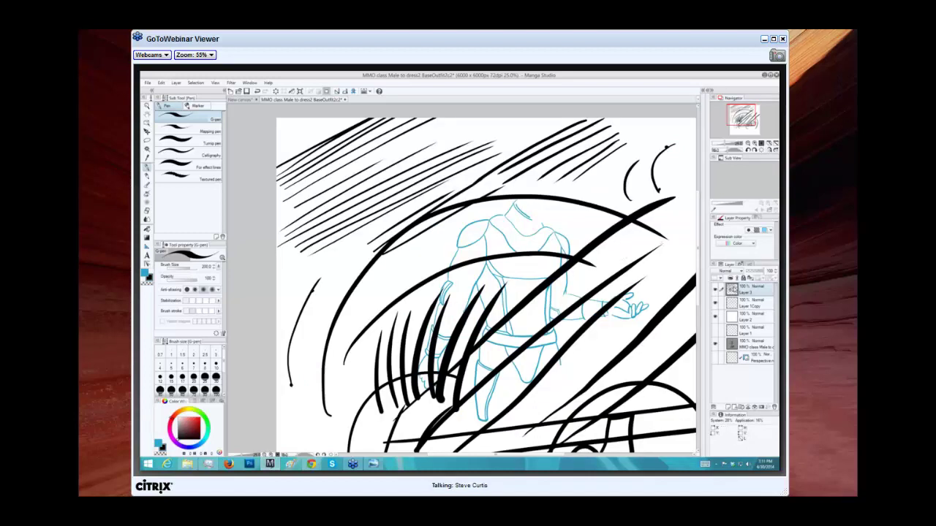
left_click(772, 407)
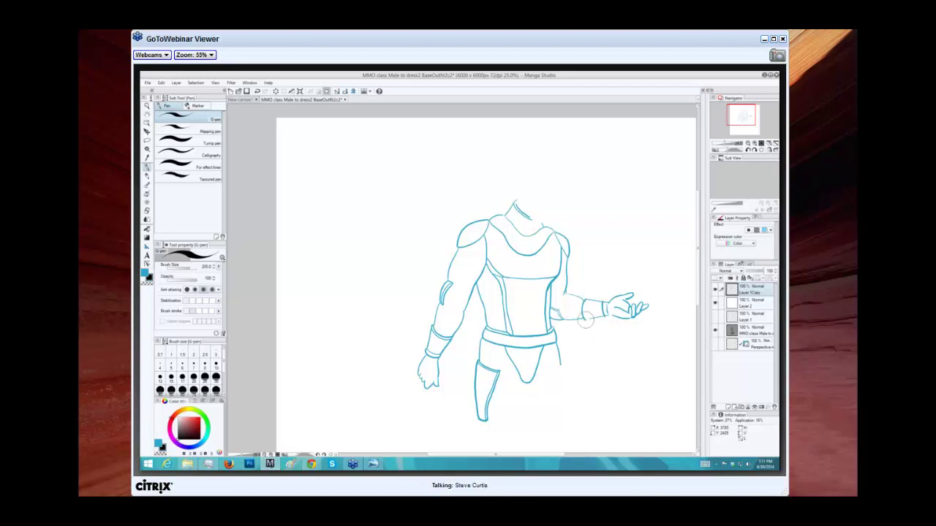
Complete the forearm cuff line and draw the upper-arm line joining shoulder to forearm.
left_click_drag(585, 320, 583, 301)
scroll(753, 135, "up", 1)
scroll(744, 117, "up", 1)
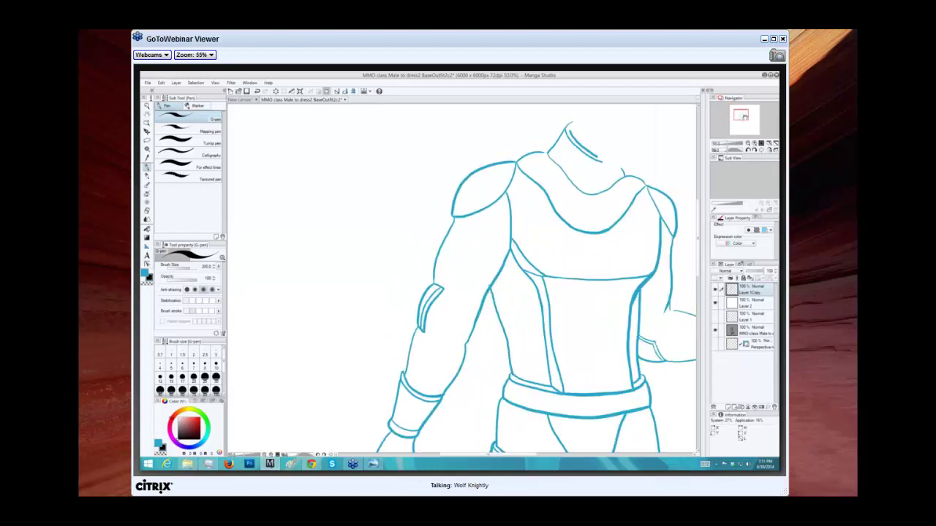
left_click_drag(744, 116, 747, 118)
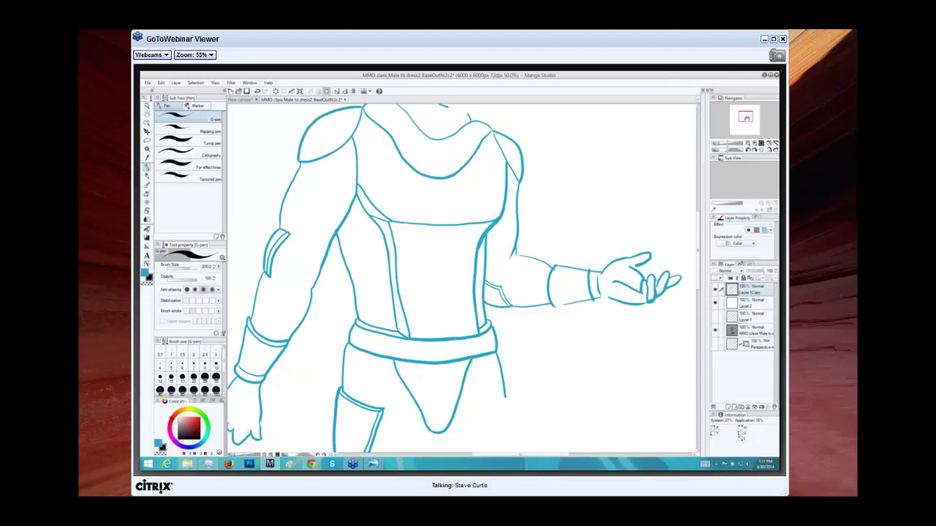
left_click_drag(745, 117, 743, 119)
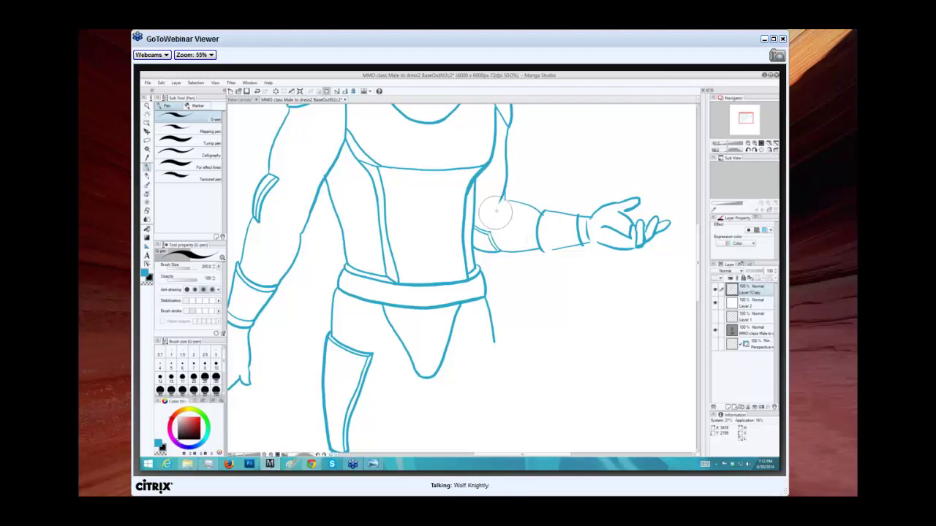
left_click_drag(500, 199, 541, 211)
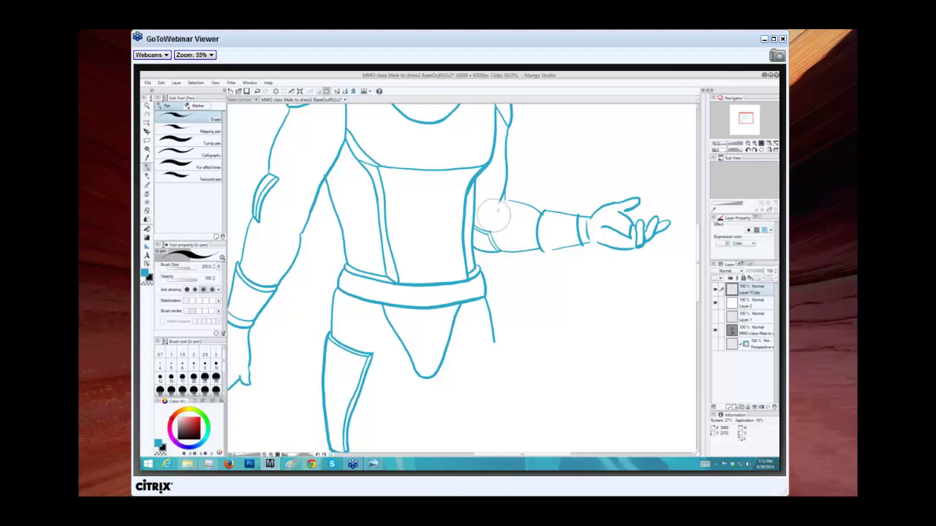
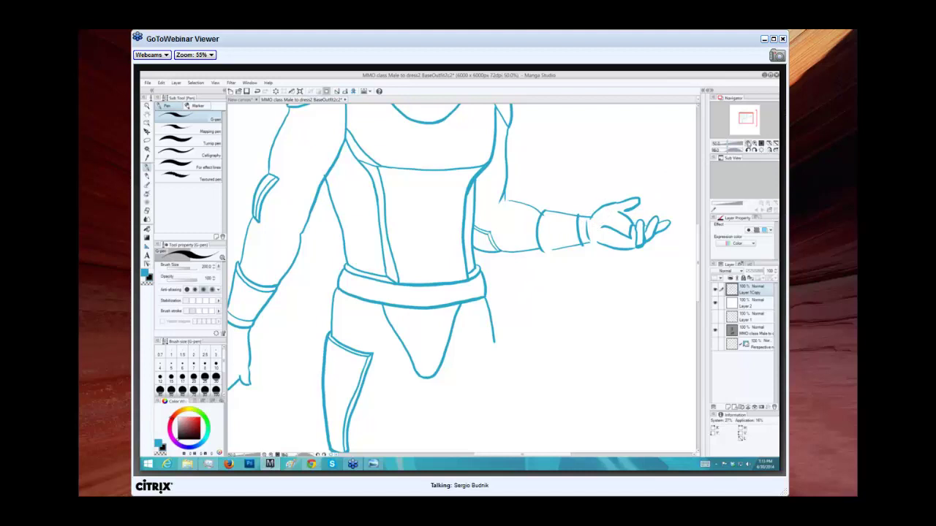
Zoom out to the whole armored figure and add a blank Layer 3 above the sketch.
key("ctrl+minus")
key("ctrl+minus")
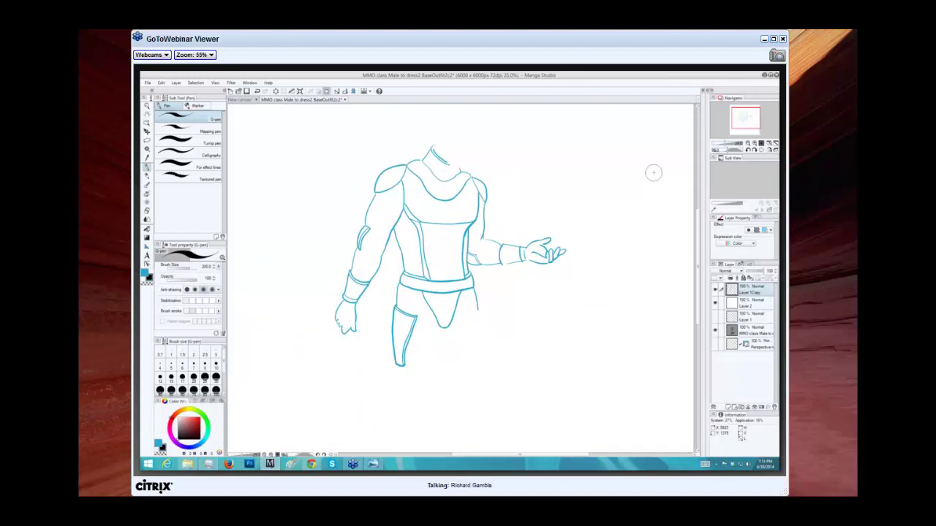
left_click(728, 408)
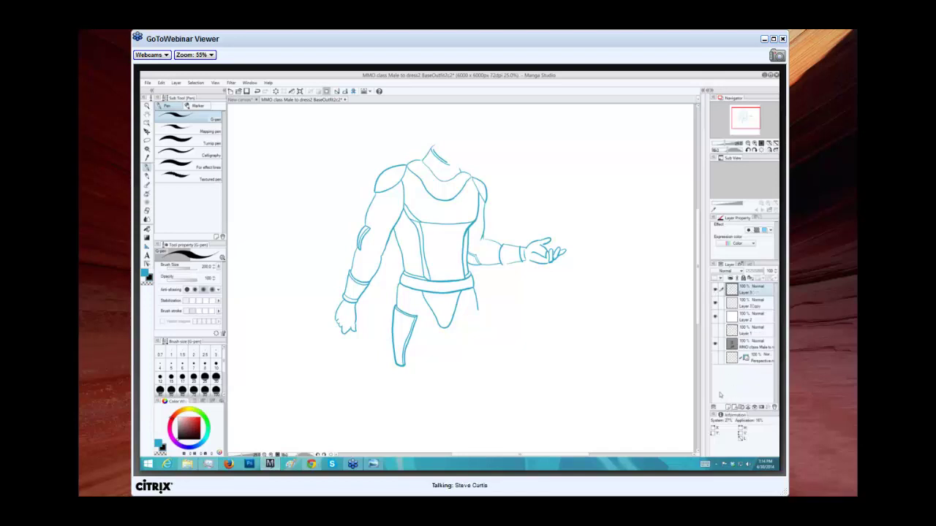
Draw eight long black motion lines streaking up-right from beside the figure to the canvas edge.
left_click_drag(462, 339, 646, 280)
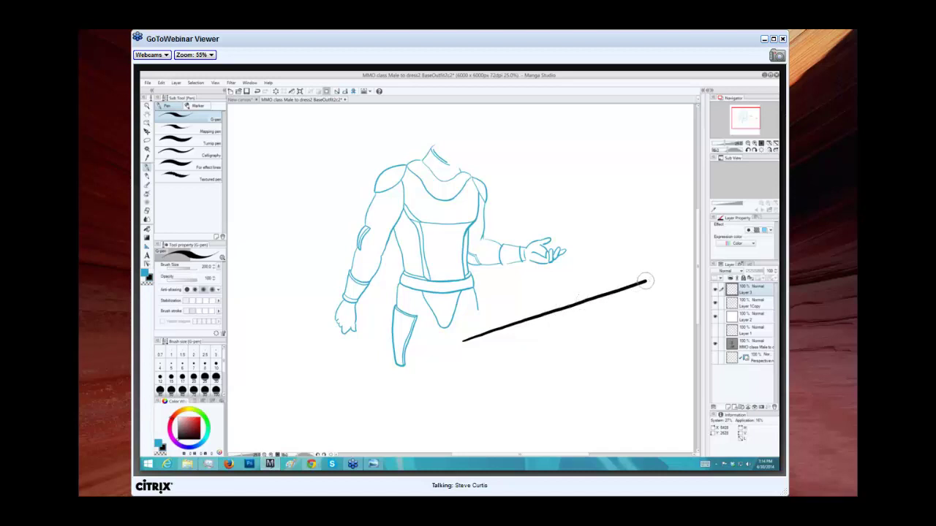
left_click_drag(476, 359, 677, 316)
left_click_drag(479, 373, 693, 338)
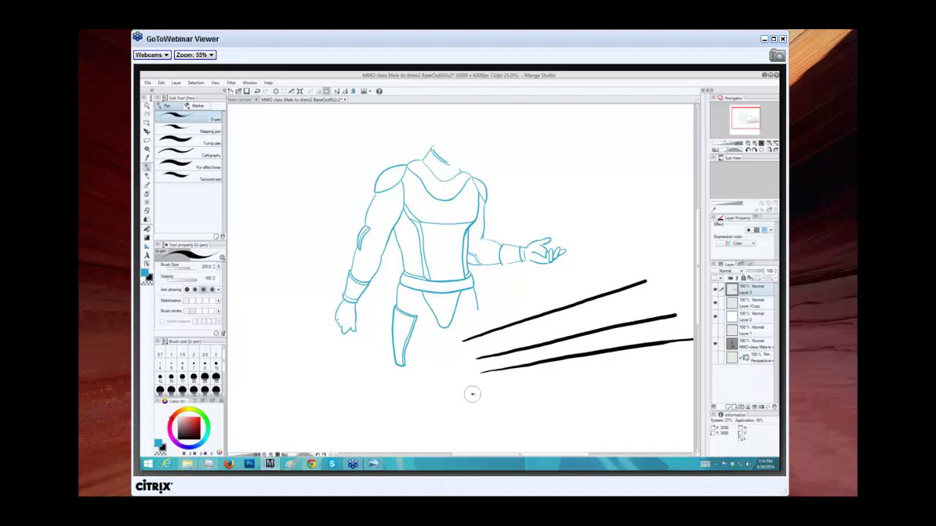
left_click_drag(472, 394, 625, 372)
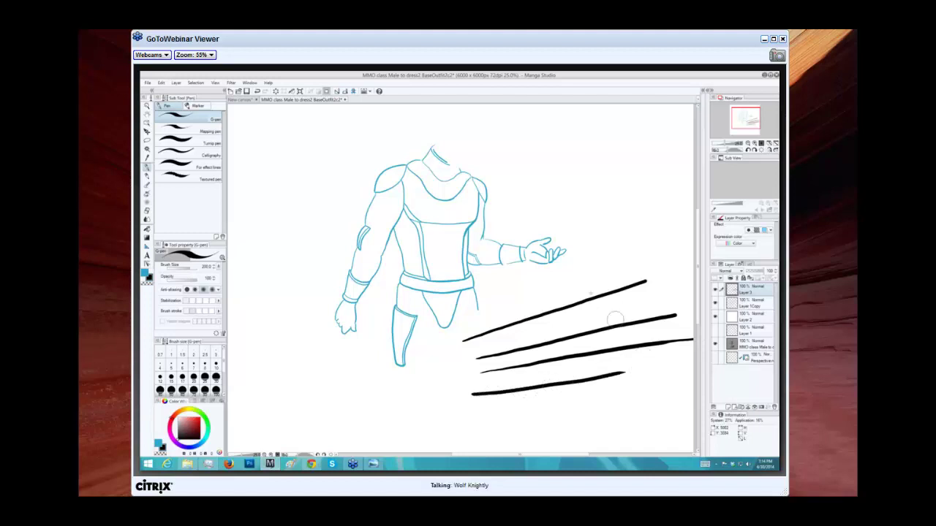
left_click_drag(516, 305, 685, 262)
left_click_drag(501, 297, 693, 250)
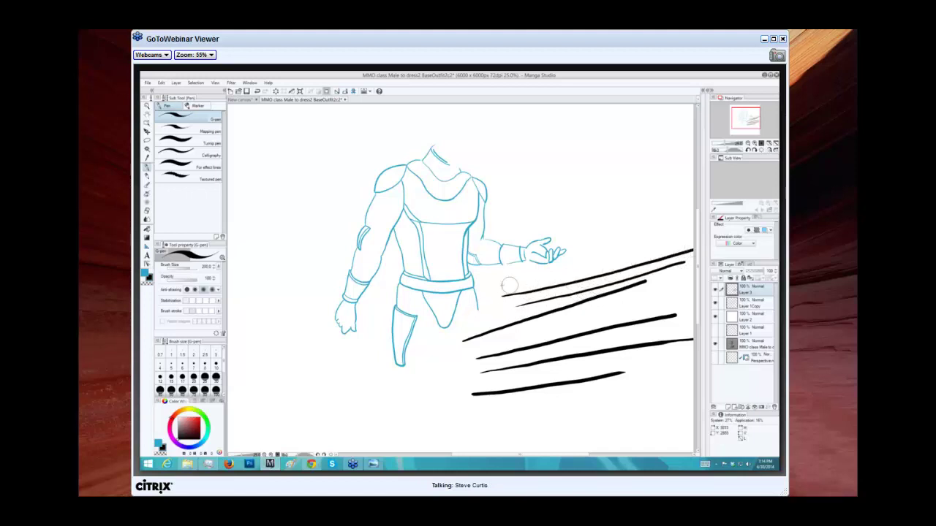
left_click_drag(481, 288, 694, 238)
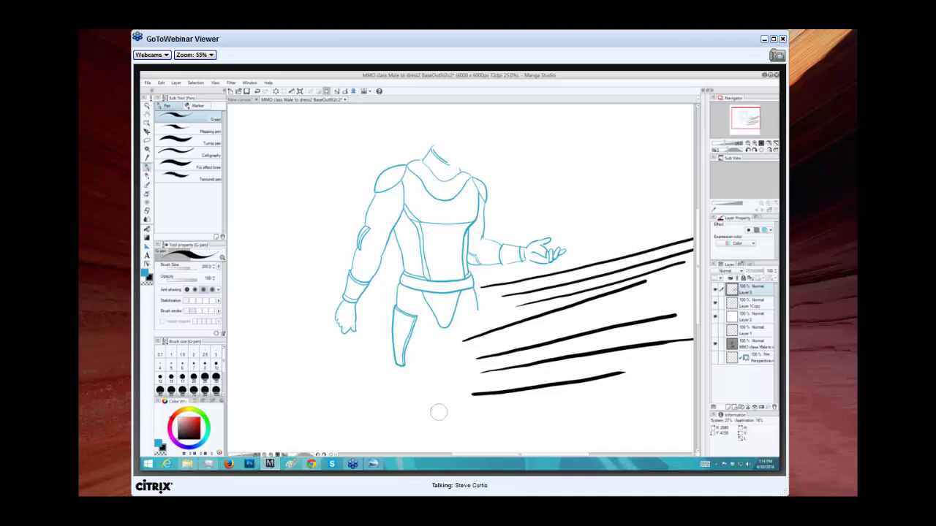
mouse_move(430, 398)
left_mouse_down()
mouse_move(504, 398)
mouse_move(627, 377)
mouse_move(680, 354)
left_mouse_up()
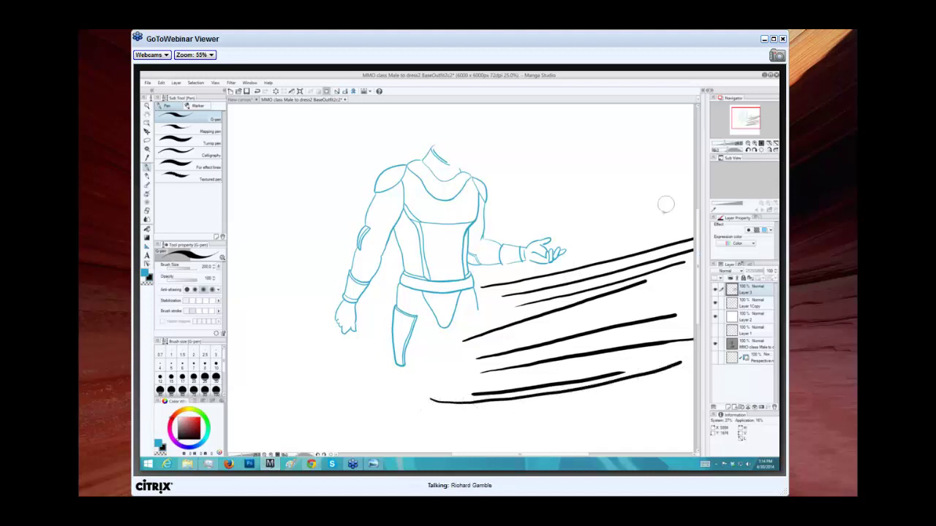
Add seven more motion lines above the hand and shoulder, plus two curved ring marks near the hand.
left_click_drag(505, 224, 680, 188)
left_click_drag(504, 214, 693, 176)
left_click_drag(501, 198, 693, 156)
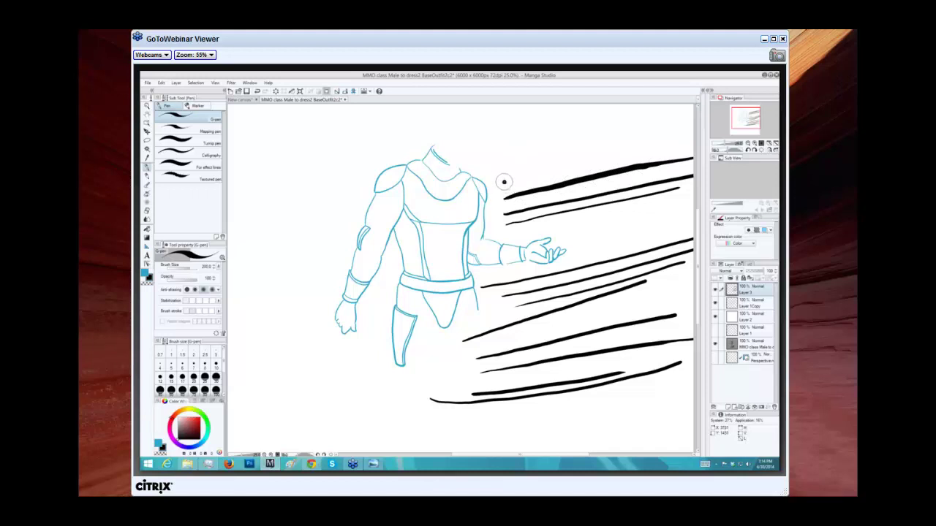
left_click_drag(503, 182, 653, 152)
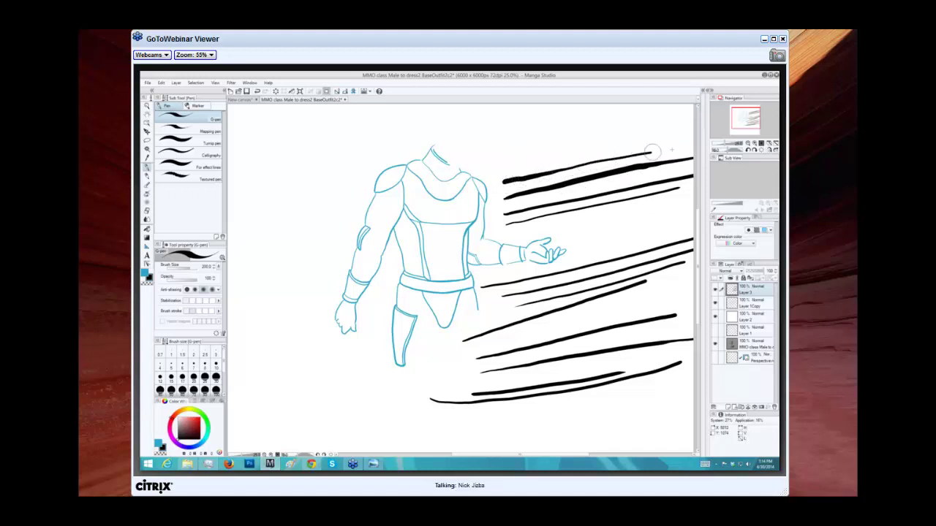
left_click_drag(503, 167, 663, 134)
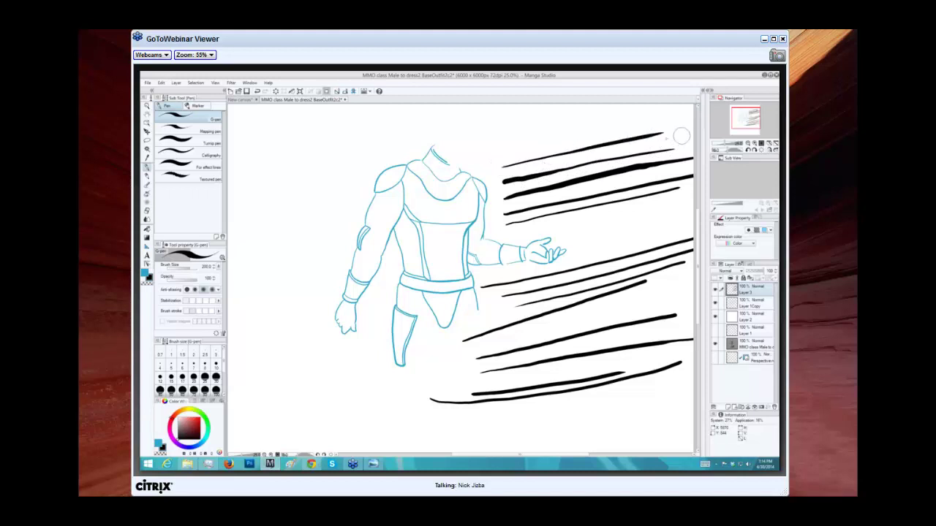
mouse_move(495, 154)
left_mouse_down()
mouse_move(603, 119)
mouse_move(669, 111)
left_mouse_up()
left_click_drag(486, 144, 592, 104)
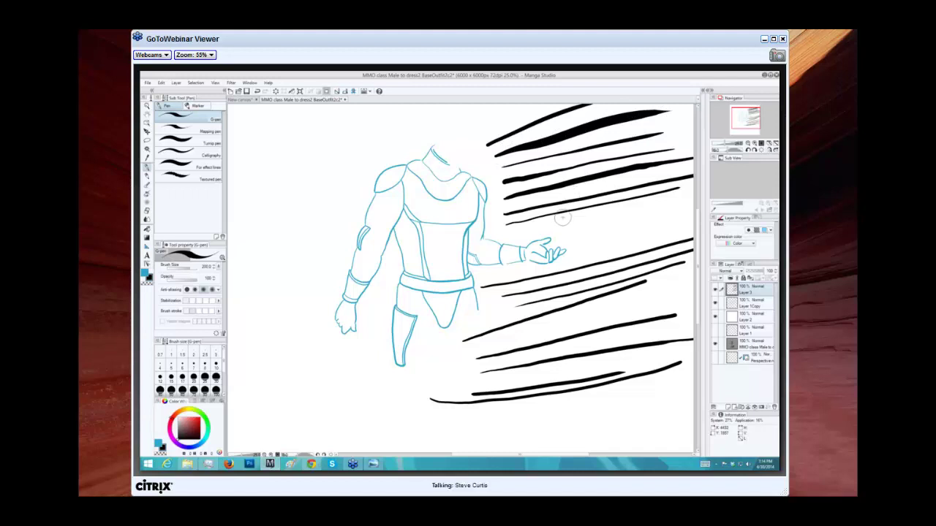
mouse_move(563, 217)
left_mouse_down()
mouse_move(579, 230)
mouse_move(583, 262)
left_mouse_up()
mouse_move(583, 213)
left_mouse_down()
mouse_move(596, 226)
mouse_move(589, 258)
left_mouse_up()
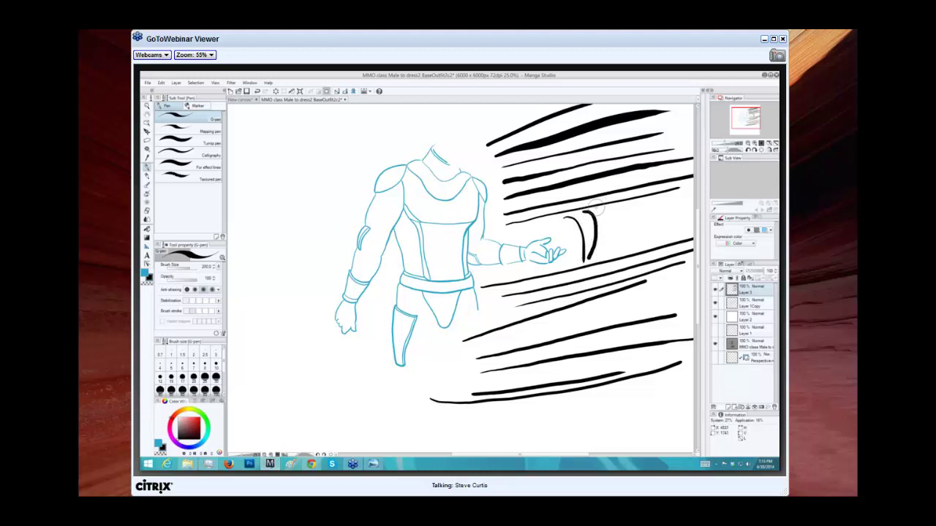
Continue the row of curved ring marks beside the hand out to the canvas edge.
mouse_move(594, 209)
left_mouse_down()
mouse_move(617, 237)
mouse_move(606, 263)
left_mouse_up()
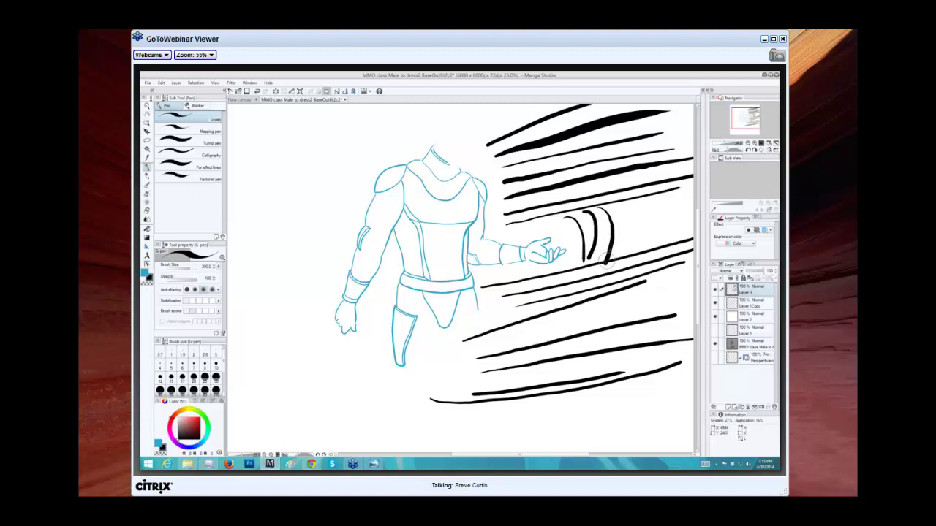
left_click_drag(613, 204, 623, 260)
mouse_move(627, 199)
left_mouse_down()
mouse_move(646, 229)
mouse_move(641, 263)
left_mouse_up()
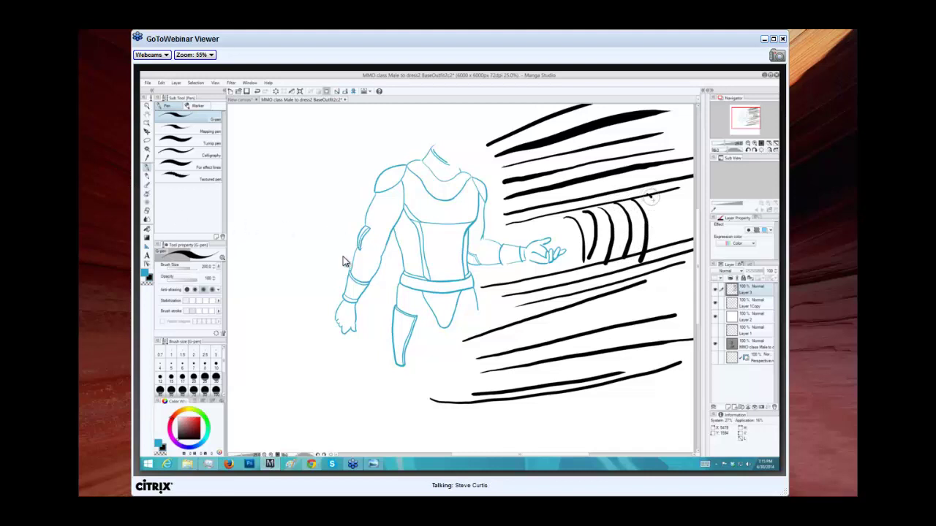
mouse_move(649, 196)
left_mouse_down()
mouse_move(658, 245)
mouse_move(646, 257)
left_mouse_up()
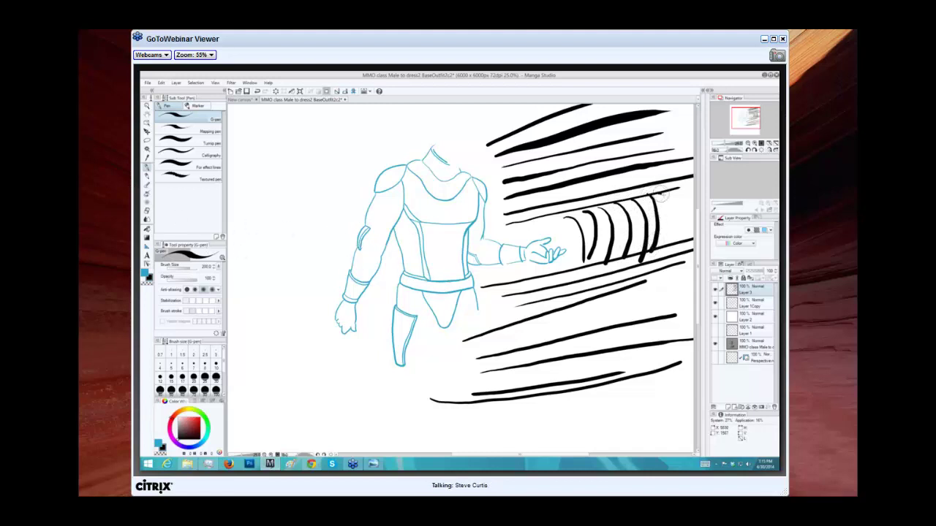
mouse_move(660, 192)
left_mouse_down()
mouse_move(662, 257)
mouse_move(681, 208)
mouse_move(682, 233)
left_mouse_up()
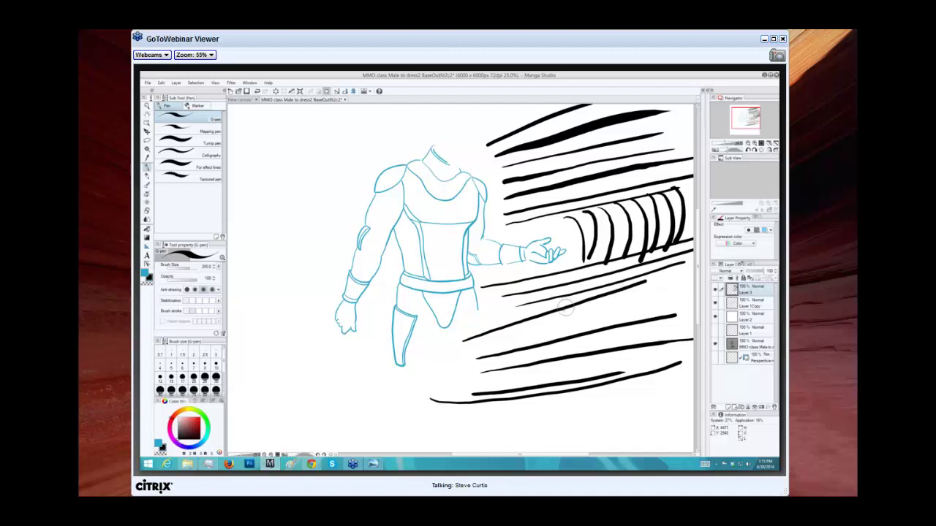
Draw a second row of four curved ring marks on the lower band of motion lines.
mouse_move(565, 310)
left_mouse_down()
mouse_move(570, 327)
mouse_move(552, 341)
mouse_move(531, 345)
mouse_move(514, 333)
mouse_move(518, 350)
mouse_move(501, 337)
mouse_move(506, 351)
mouse_move(496, 353)
left_mouse_up()
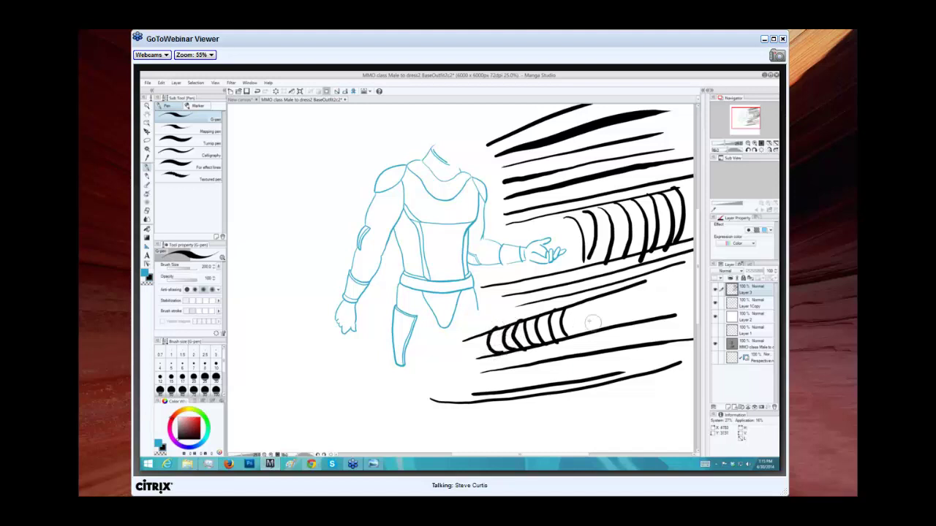
mouse_move(581, 305)
left_mouse_down()
mouse_move(578, 328)
mouse_move(593, 319)
mouse_move(599, 331)
left_mouse_up()
left_click_drag(612, 293, 621, 325)
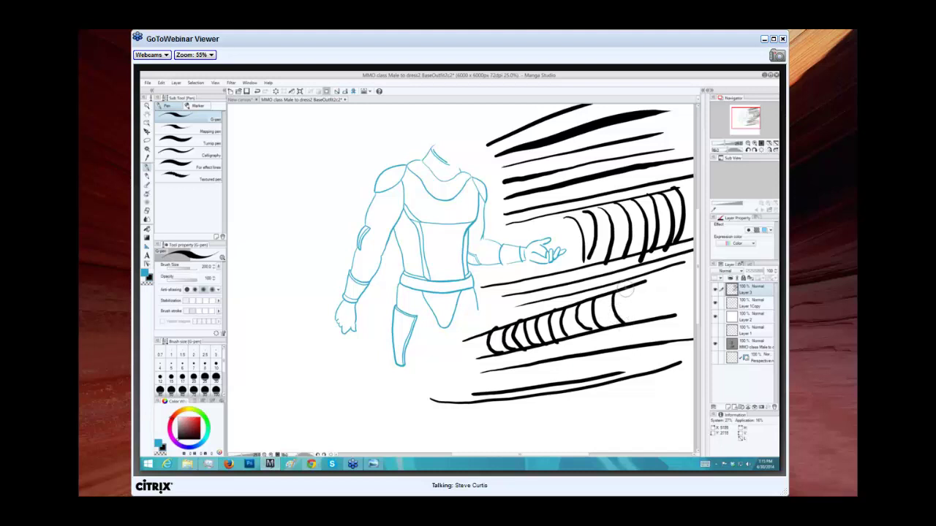
left_click_drag(624, 286, 642, 323)
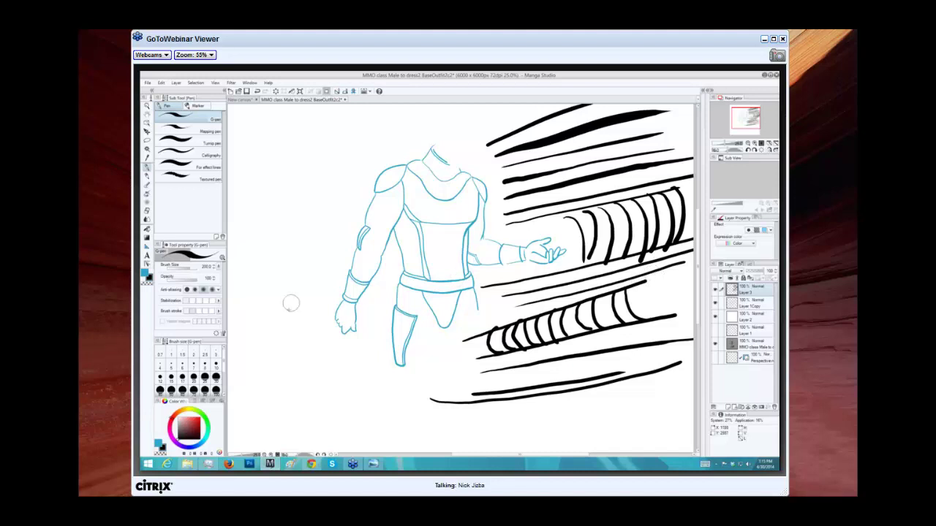
Draw long diagonal speed lines left of the figure, extending one across the torso to the chest.
mouse_move(278, 361)
left_mouse_down()
mouse_move(275, 279)
mouse_move(256, 284)
mouse_move(413, 107)
left_mouse_up()
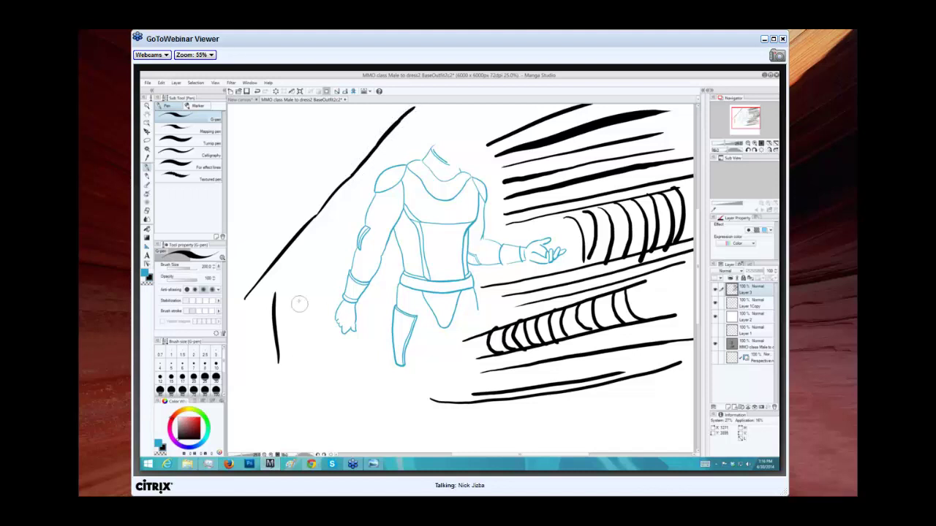
mouse_move(295, 304)
left_mouse_down()
mouse_move(379, 192)
mouse_move(369, 208)
mouse_move(372, 198)
mouse_move(441, 134)
mouse_move(434, 132)
mouse_move(474, 105)
left_mouse_up()
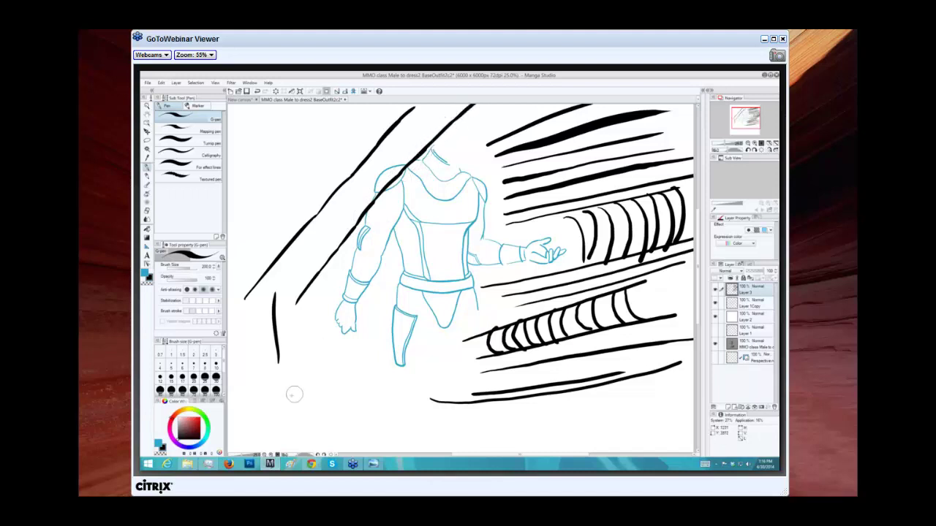
left_click_drag(291, 396, 366, 288)
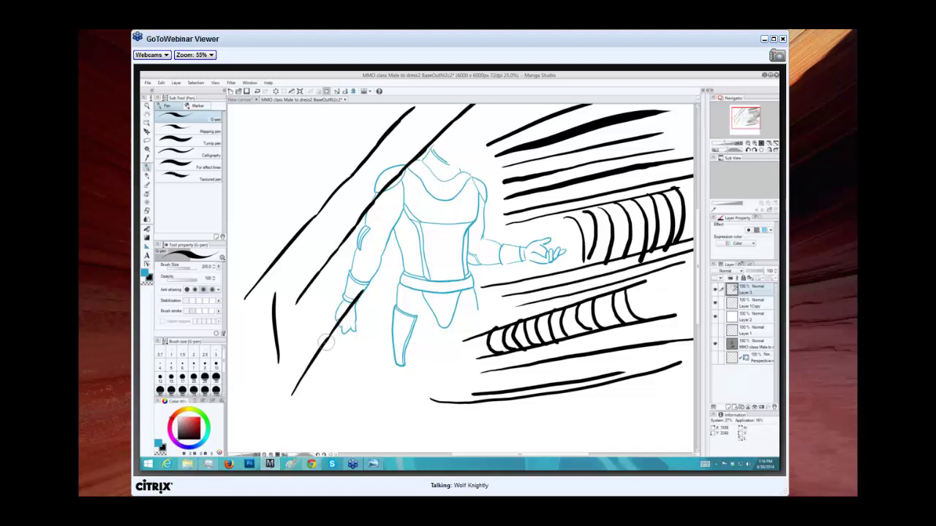
left_click_drag(326, 342, 381, 272)
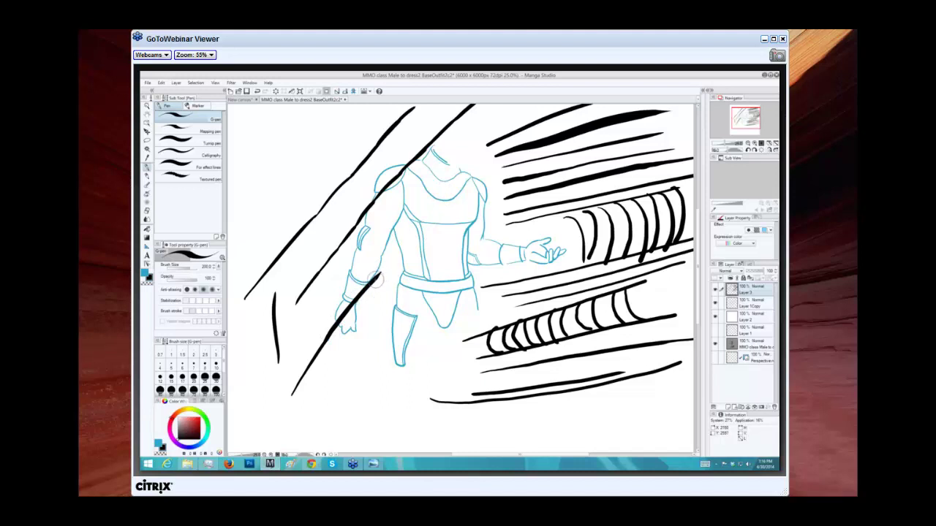
left_click_drag(376, 276, 425, 218)
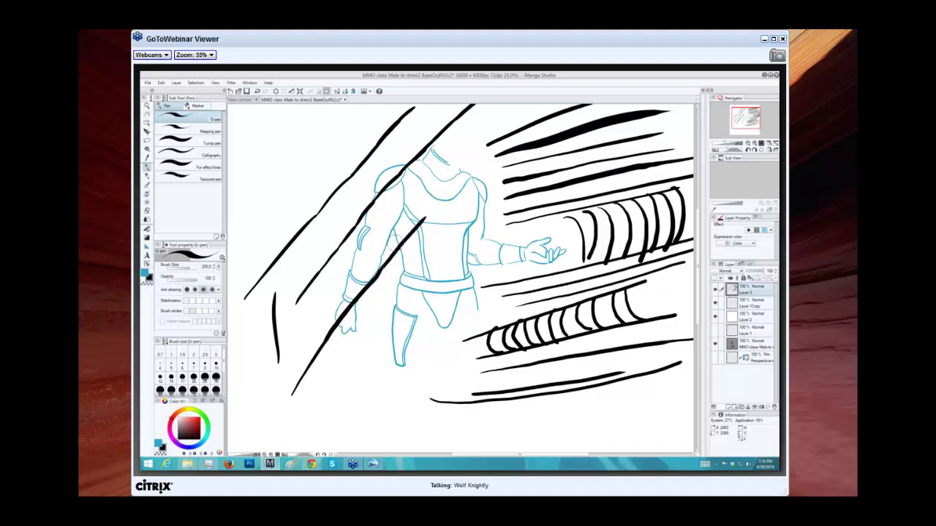
left_click_drag(378, 280, 466, 165)
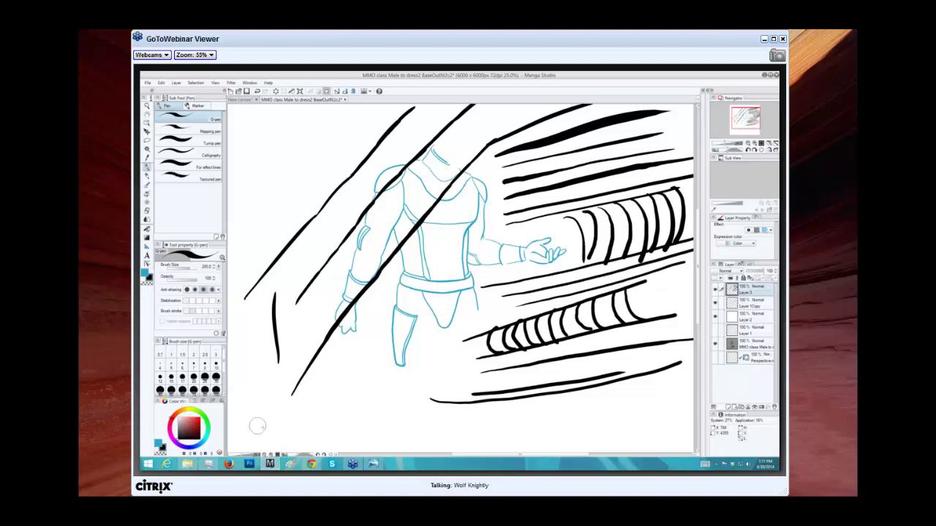
Draw three long motion lines beneath the figure at lower left.
left_click_drag(259, 408, 515, 366)
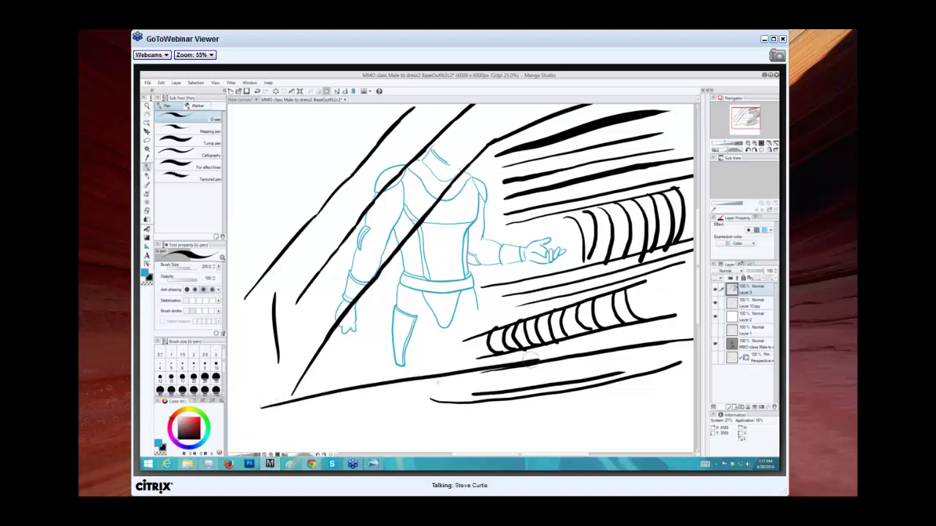
mouse_move(269, 422)
left_mouse_down()
mouse_move(427, 399)
mouse_move(442, 398)
mouse_move(308, 430)
mouse_move(526, 403)
left_mouse_up()
left_click_drag(332, 402, 582, 373)
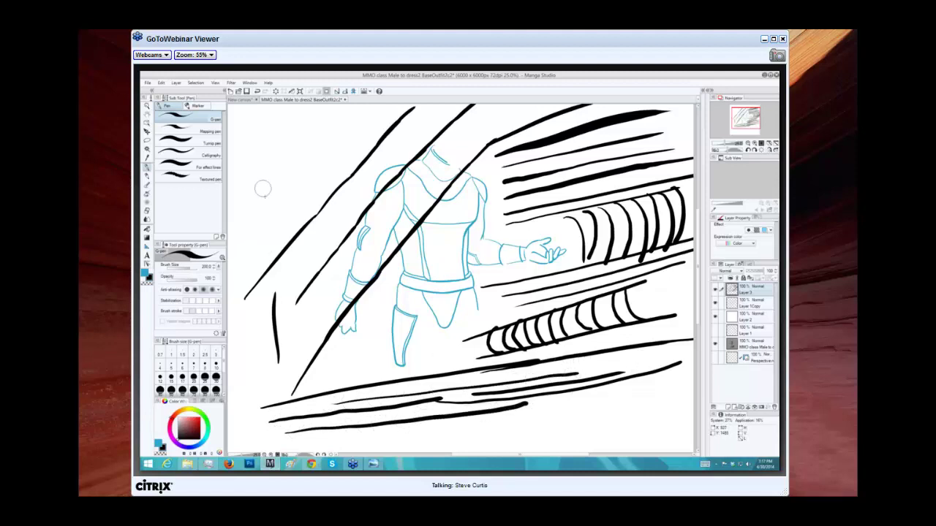
Draw tapered ink strokes left of the figure converging at one point.
left_click_drag(289, 162, 284, 230)
left_click_drag(267, 142, 281, 260)
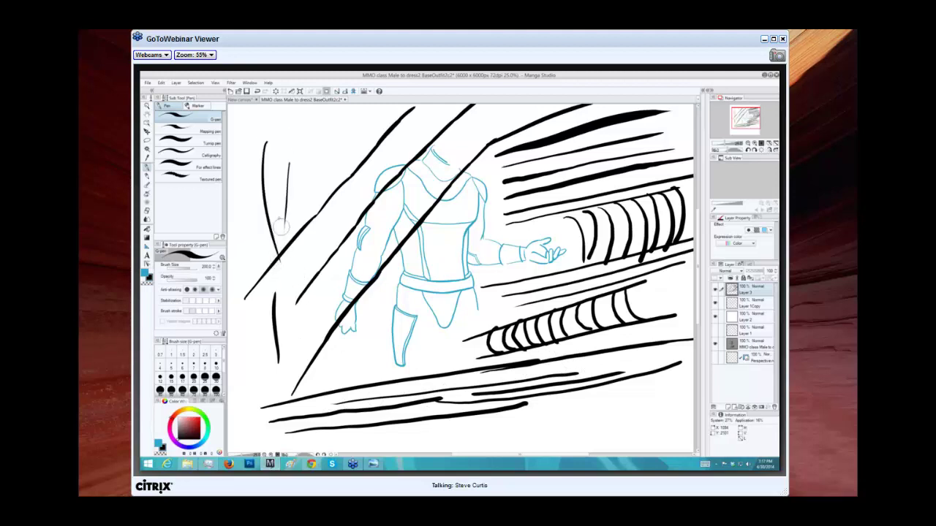
left_click_drag(307, 174, 292, 256)
left_click_drag(322, 141, 296, 238)
left_click_drag(358, 126, 295, 244)
mouse_move(413, 130)
left_mouse_down()
mouse_move(300, 235)
mouse_move(394, 180)
left_mouse_up()
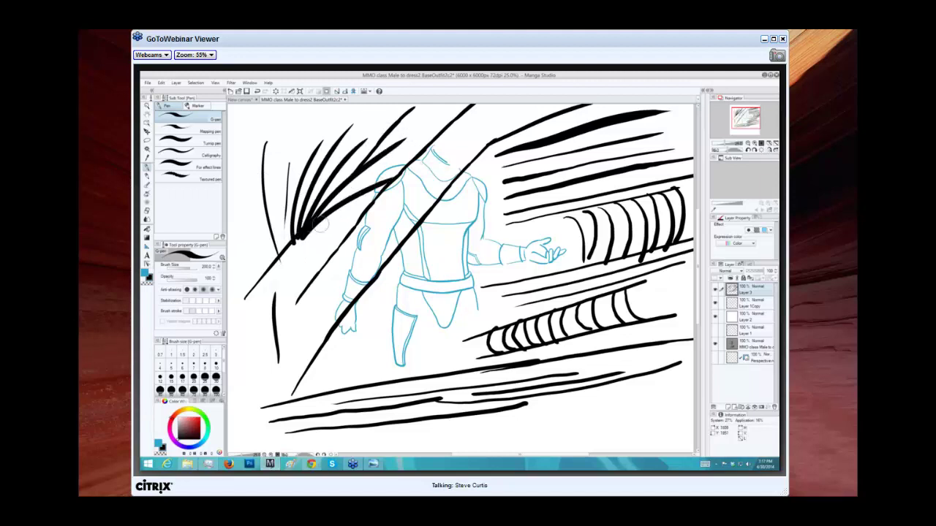
Fan more strokes up-right and up-left from the convergence point, then clear the black strokes.
left_click_drag(299, 240, 420, 190)
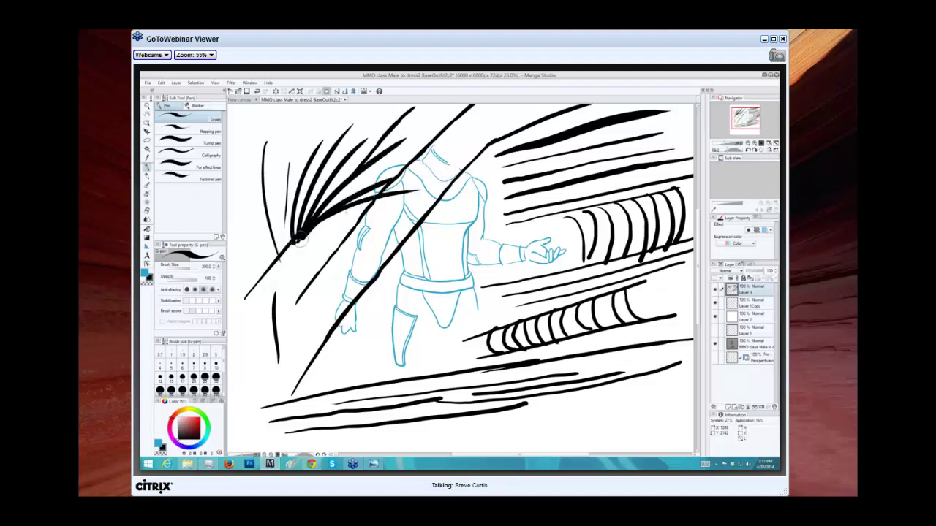
mouse_move(295, 244)
left_mouse_down()
mouse_move(371, 208)
mouse_move(406, 203)
left_mouse_up()
mouse_move(298, 244)
left_mouse_down()
mouse_move(332, 224)
mouse_move(424, 212)
left_mouse_up()
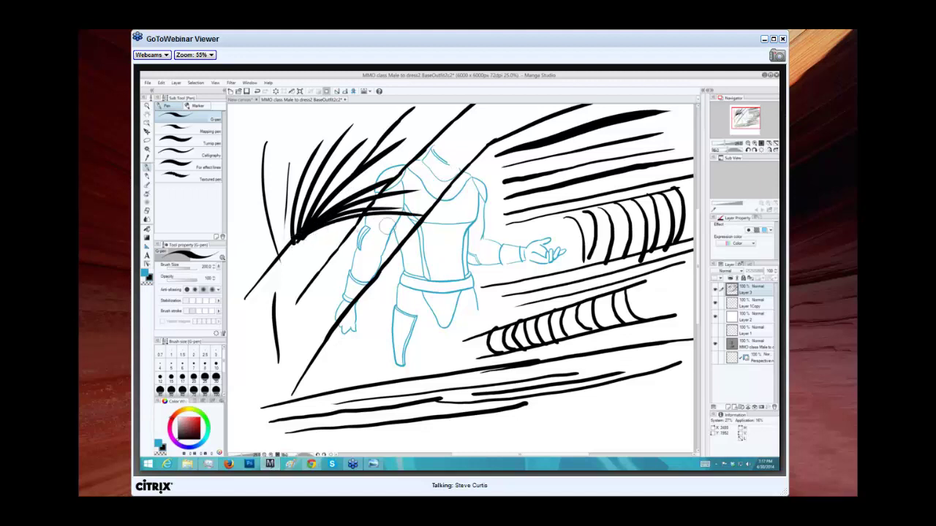
left_click_drag(295, 240, 272, 148)
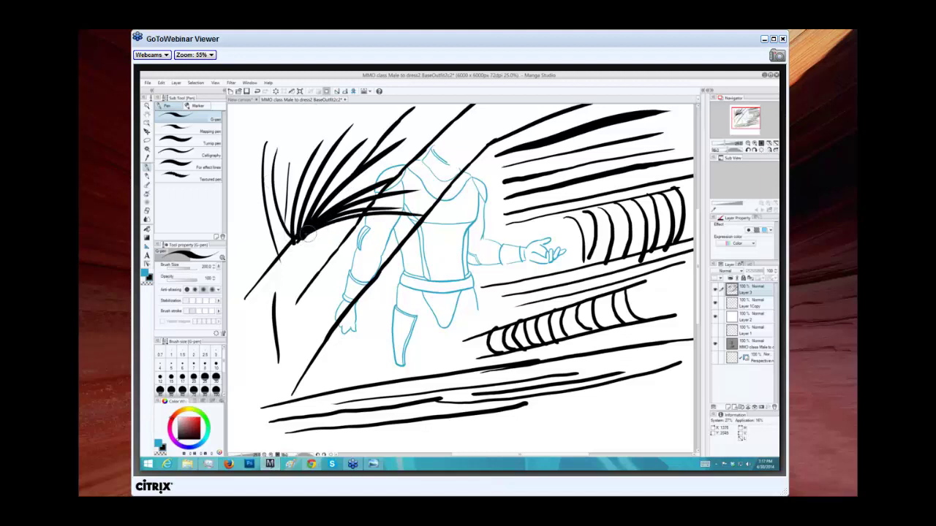
left_click_drag(298, 238, 280, 173)
left_click_drag(296, 238, 265, 208)
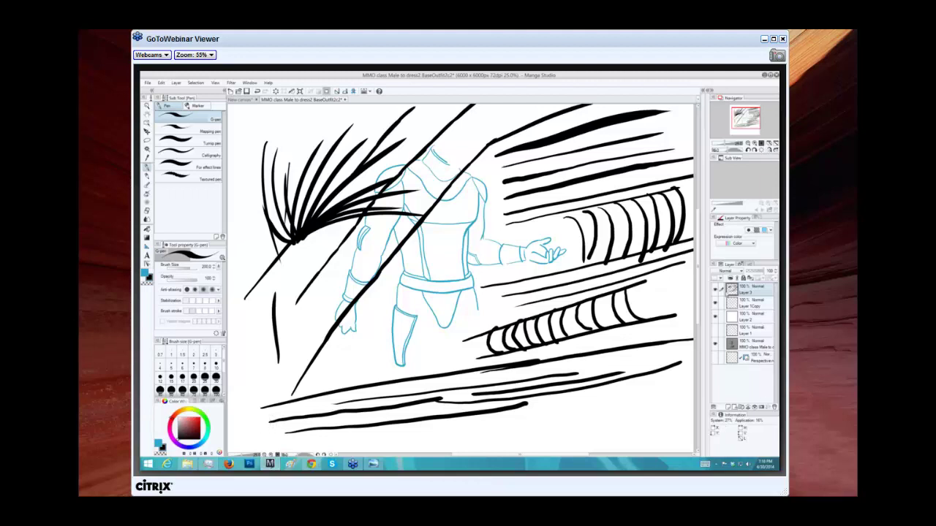
left_click(715, 290)
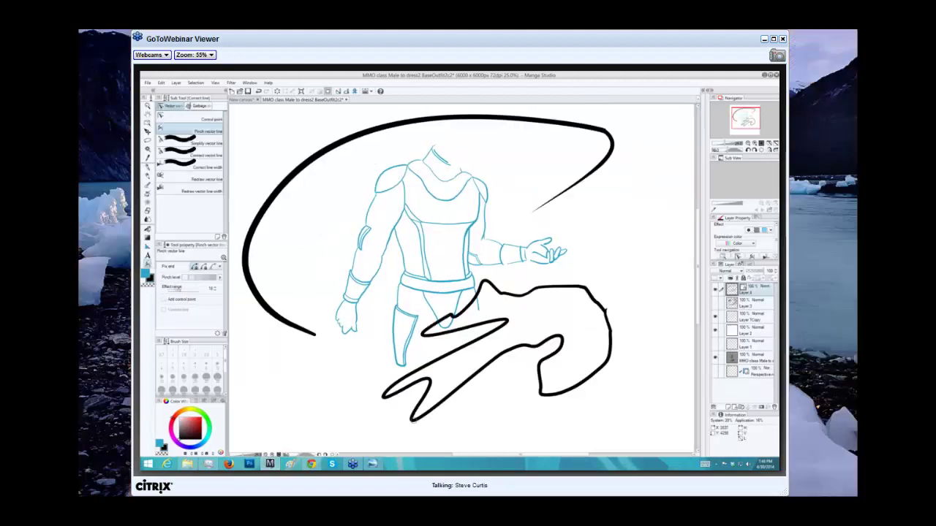
Pinch the lower fork's end into a loop near the boot, then return to the G-pen.
mouse_move(396, 421)
left_mouse_down()
mouse_move(381, 409)
mouse_move(409, 380)
mouse_move(388, 361)
mouse_move(392, 376)
mouse_move(372, 382)
mouse_move(369, 405)
mouse_move(384, 410)
mouse_move(374, 395)
mouse_move(379, 376)
mouse_move(374, 401)
mouse_move(463, 319)
left_mouse_up()
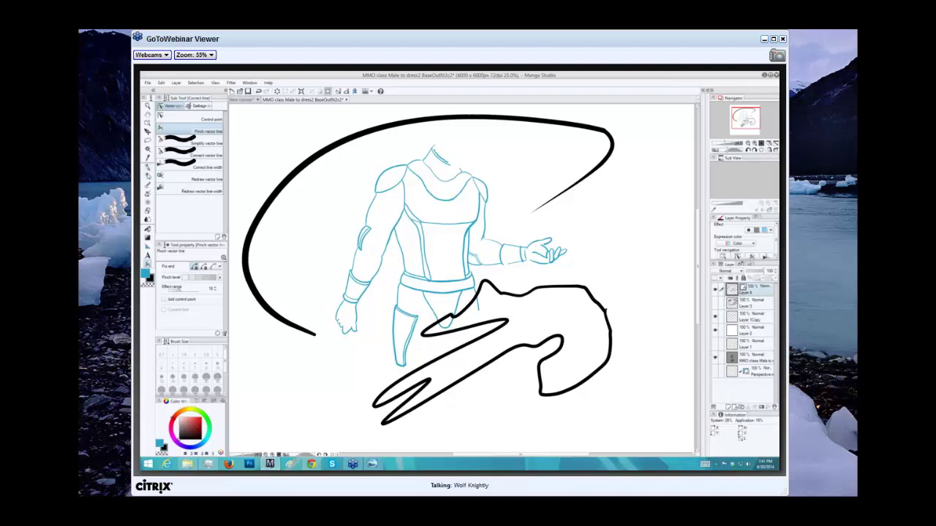
left_click(148, 167)
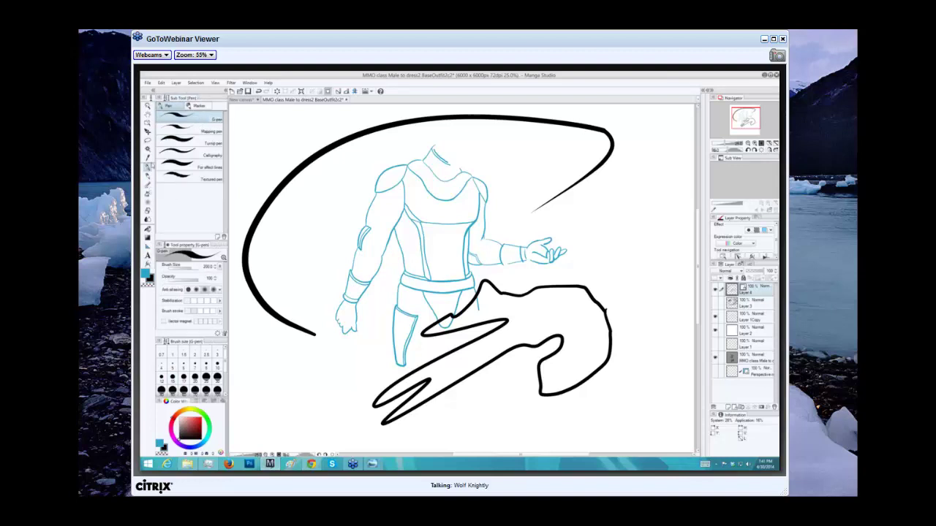
Draw a curving stroke from lower left over the chest and hook its tip upward via Control point.
mouse_move(386, 354)
left_mouse_down()
mouse_move(350, 278)
mouse_move(393, 195)
mouse_move(504, 188)
mouse_move(527, 206)
left_mouse_up()
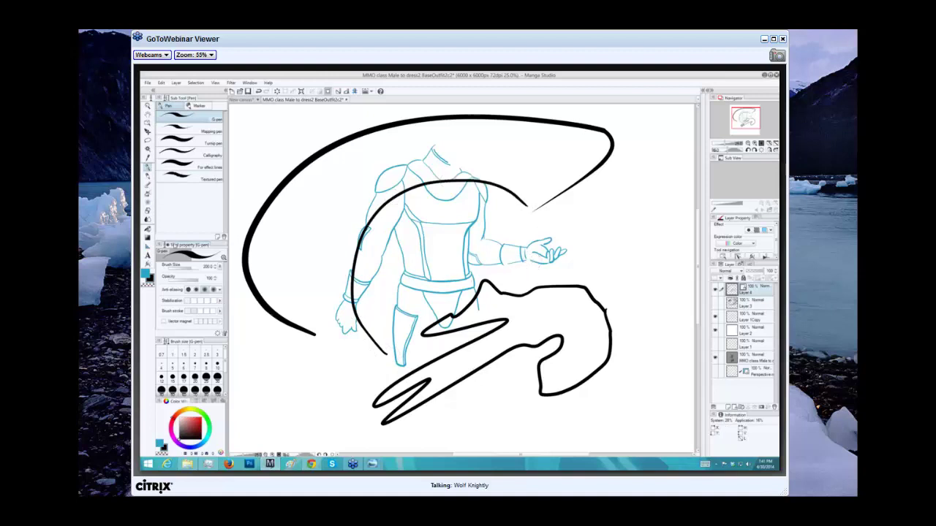
left_click(148, 264)
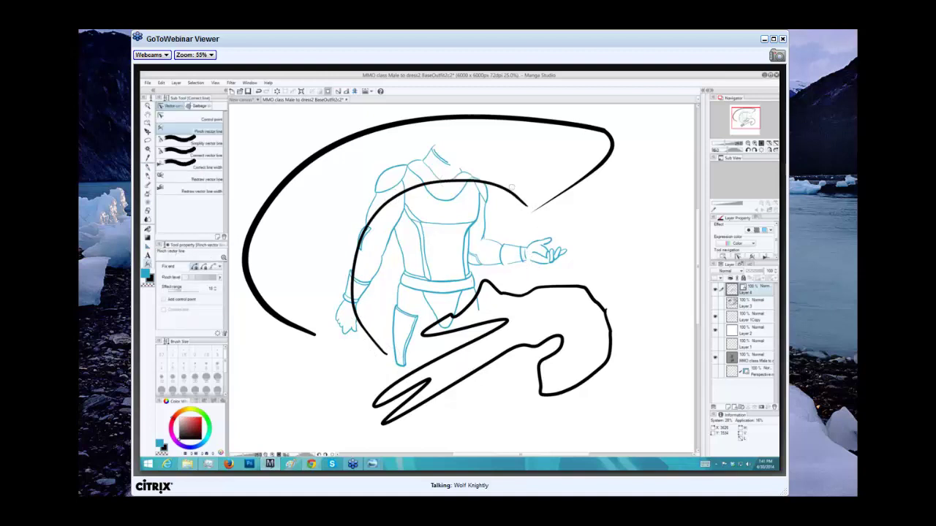
left_click(205, 118)
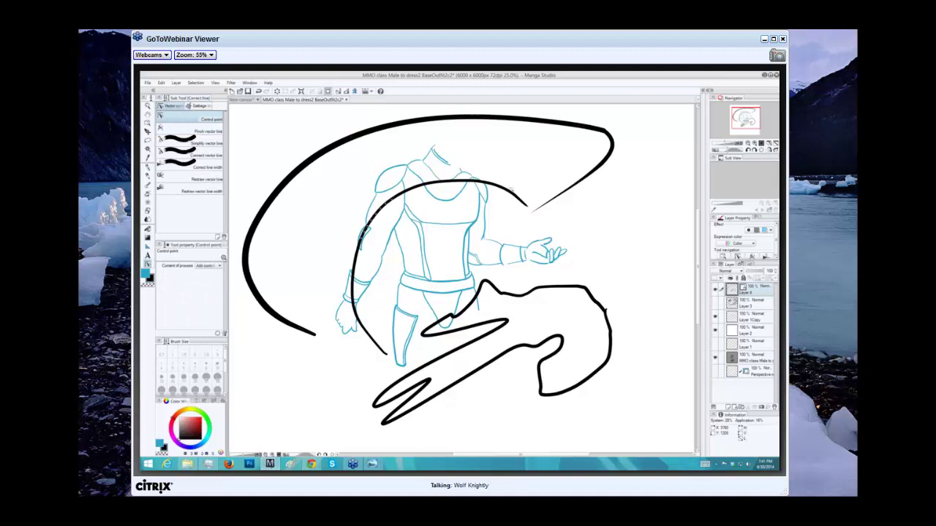
mouse_move(528, 208)
left_mouse_down()
mouse_move(520, 198)
mouse_move(554, 183)
mouse_move(527, 206)
left_mouse_up()
Pinch the stroke into a cape outline peaking above the head and bulging down the left side.
left_click(192, 131)
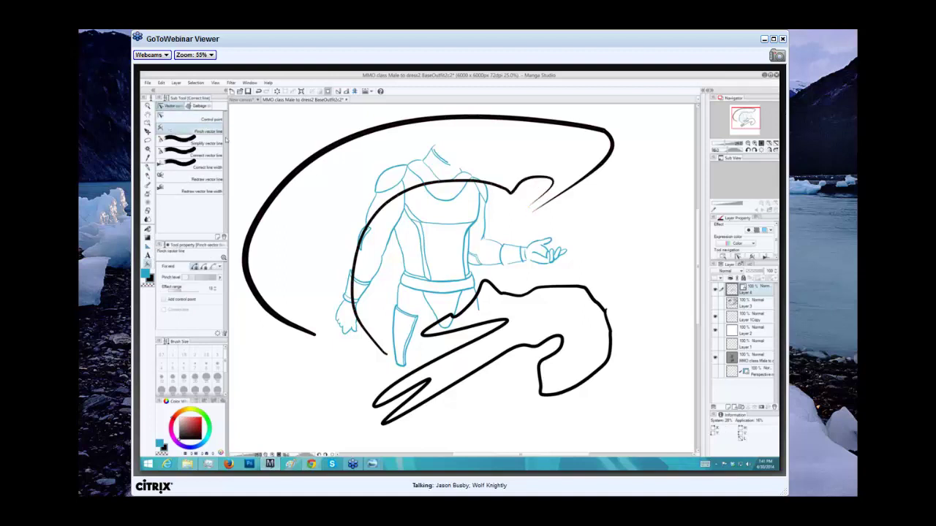
left_click_drag(509, 192, 511, 139)
left_click_drag(443, 176, 411, 137)
left_click_drag(408, 176, 367, 171)
left_click_drag(364, 212, 330, 216)
left_click_drag(368, 180, 348, 161)
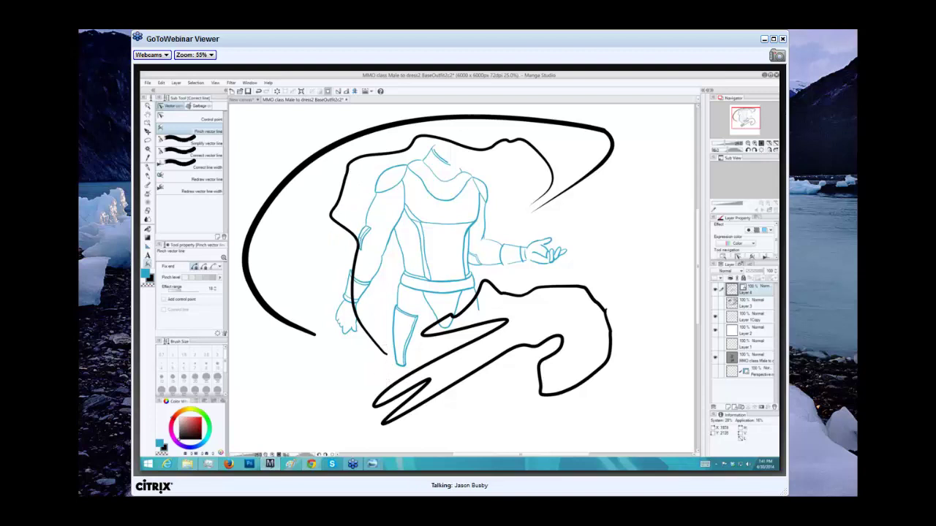
mouse_move(354, 248)
left_mouse_down()
mouse_move(332, 257)
mouse_move(344, 279)
mouse_move(332, 291)
left_mouse_up()
mouse_move(334, 213)
left_mouse_down()
mouse_move(340, 208)
mouse_move(328, 217)
mouse_move(335, 192)
mouse_move(323, 170)
left_mouse_up()
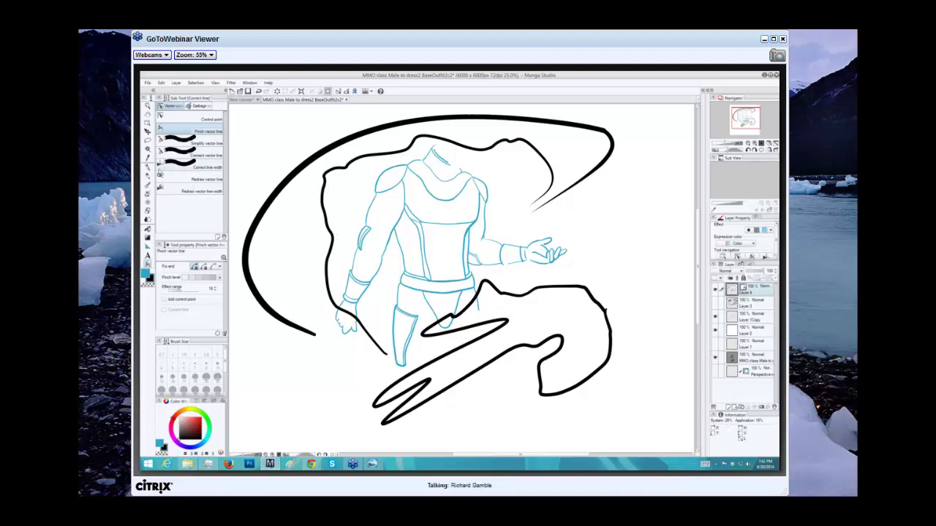
Drag control points on the cape's left edge to make it wavy, hooking the lower point toward the left arm.
left_click(179, 118)
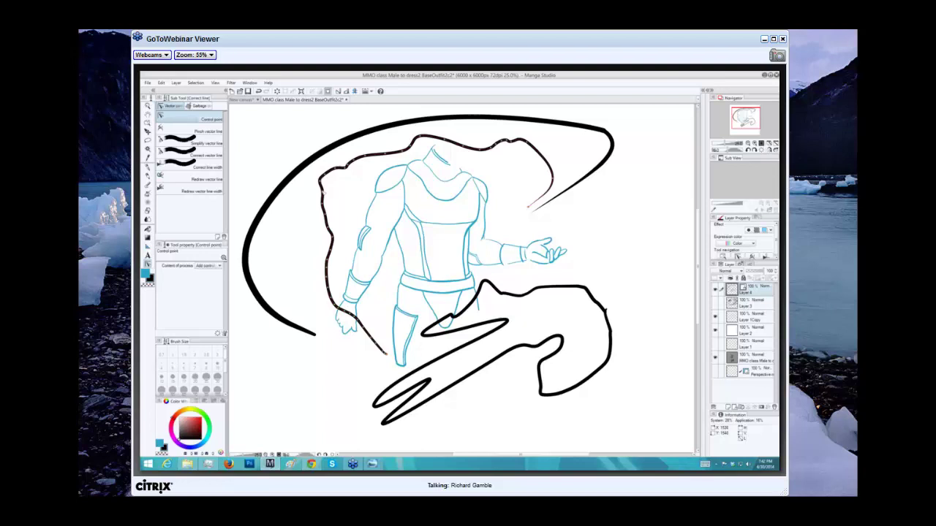
left_click_drag(322, 190, 318, 192)
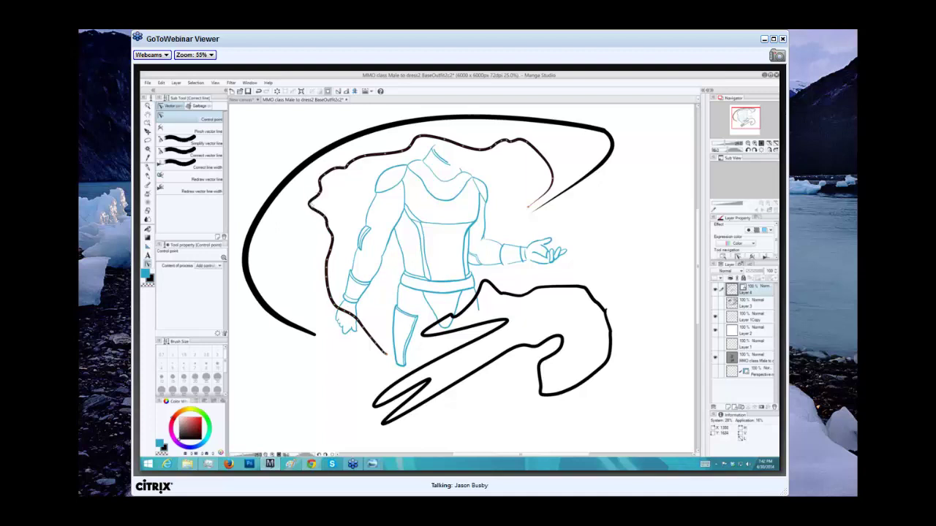
left_click_drag(312, 199, 307, 205)
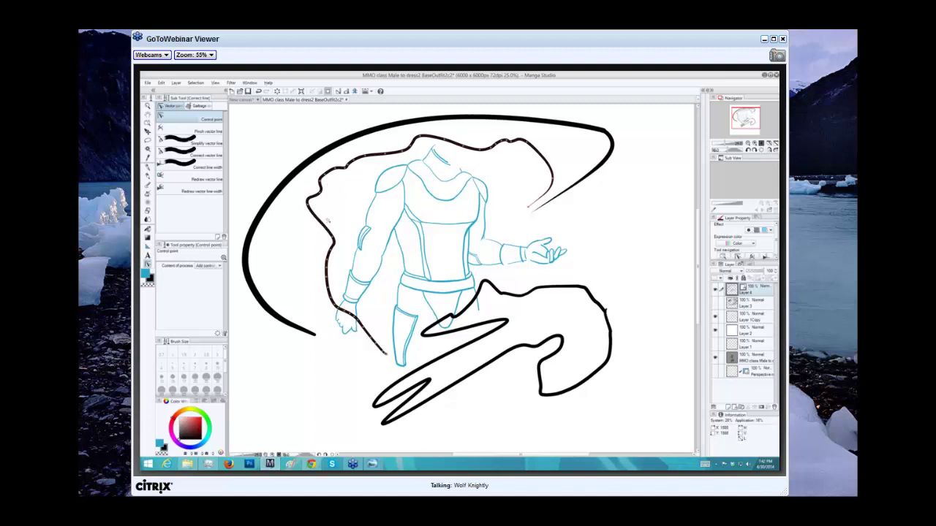
key("alt")
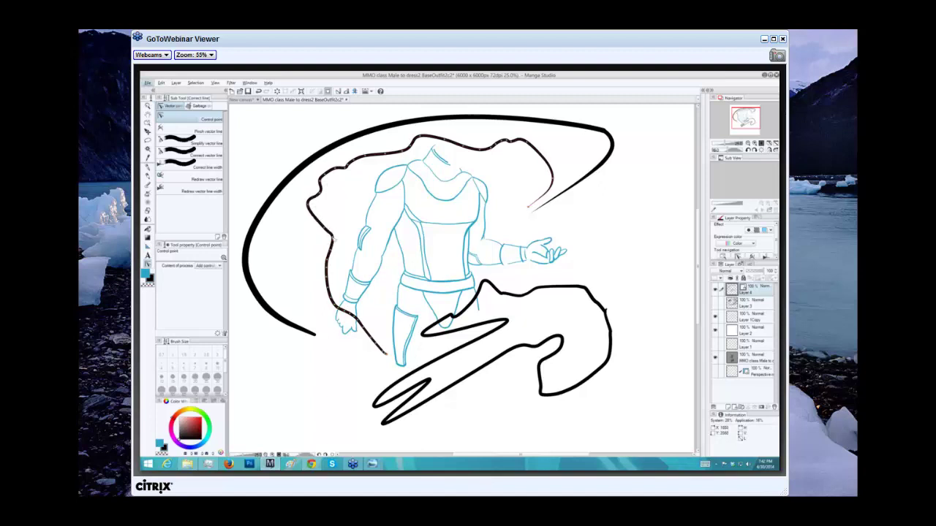
left_click_drag(333, 241, 362, 230)
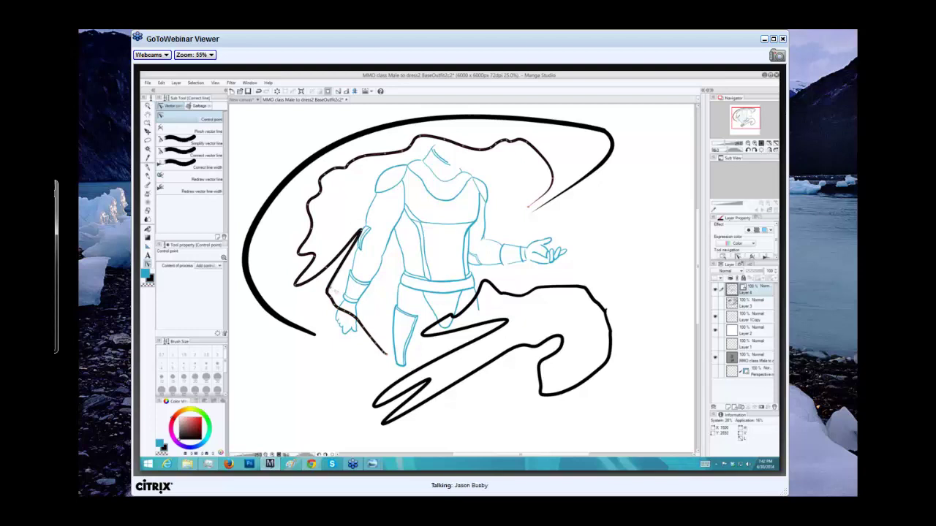
left_click_drag(334, 290, 354, 274)
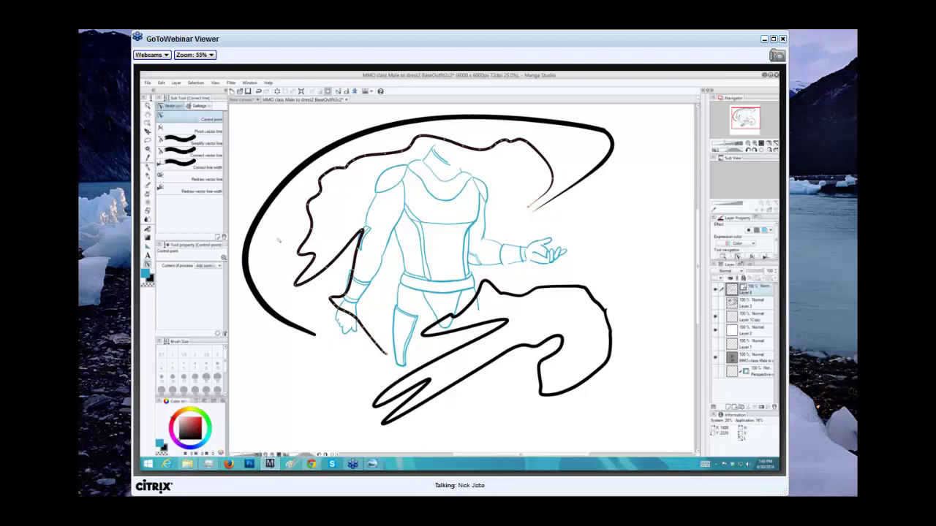
With Correct line width at brush sizes 250 then 200, thicken the zigzag strokes beside the hand.
left_click(187, 166)
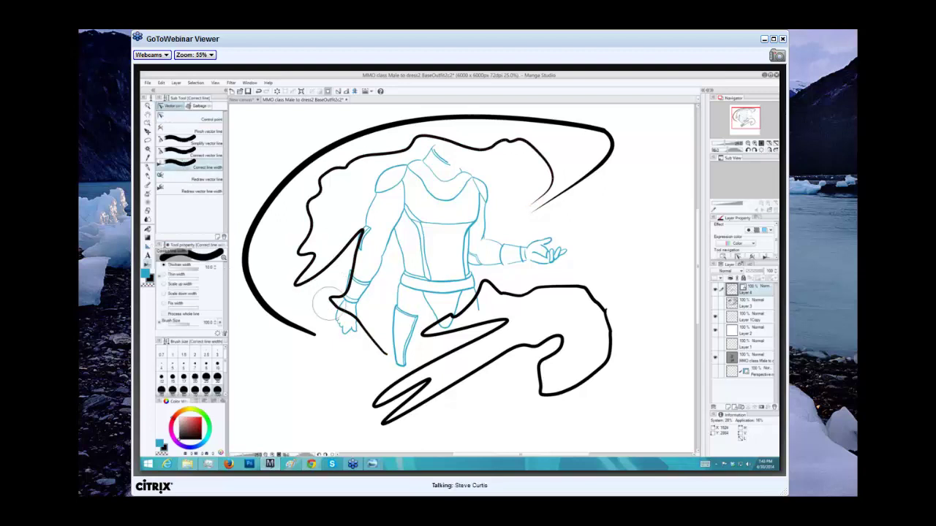
key("bracketright")
key("bracketright")
key("bracketright")
key("bracketright")
key("bracketright")
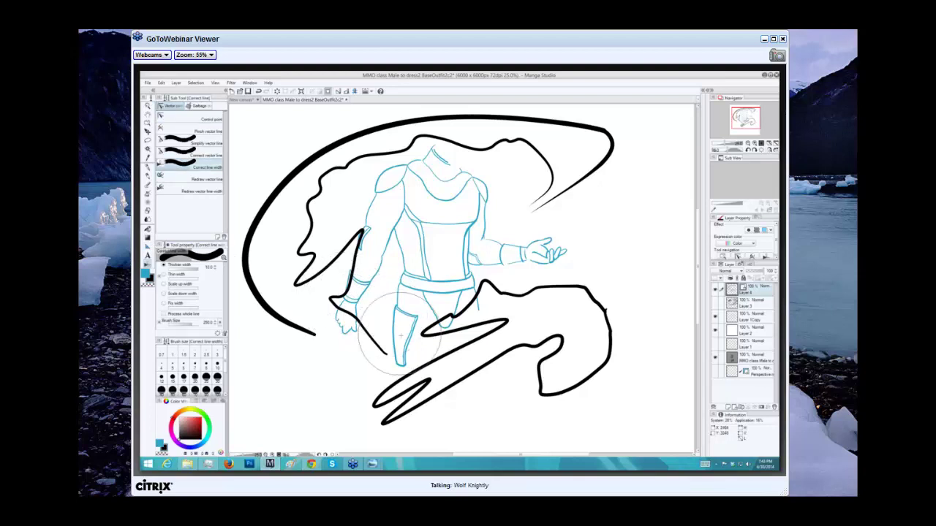
mouse_move(400, 335)
left_mouse_down()
mouse_move(375, 343)
mouse_move(360, 264)
mouse_move(367, 244)
mouse_move(316, 282)
mouse_move(344, 175)
left_mouse_up()
key("bracketright")
key("bracketright")
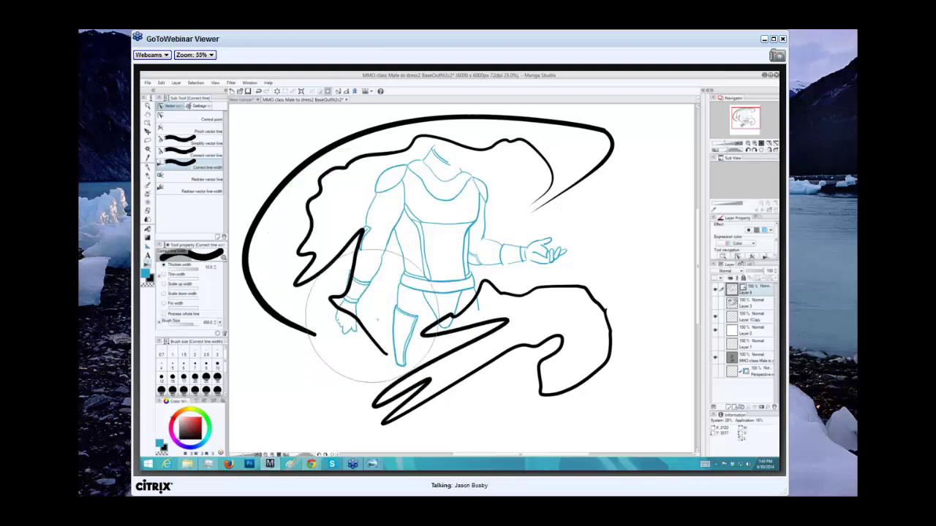
key("bracketleft")
key("bracketleft")
mouse_move(384, 342)
left_mouse_down()
mouse_move(346, 310)
mouse_move(333, 260)
left_mouse_up()
mouse_move(364, 329)
left_mouse_down()
mouse_move(337, 271)
mouse_move(351, 322)
mouse_move(380, 311)
mouse_move(325, 292)
mouse_move(349, 243)
mouse_move(349, 218)
left_mouse_up()
Thicken the zigzag lines further, then at size 400 the strokes over the legs and below the figure.
mouse_move(388, 349)
left_mouse_down()
mouse_move(333, 265)
mouse_move(338, 284)
mouse_move(370, 304)
mouse_move(429, 240)
left_mouse_up()
key("bracketright")
key("bracketright")
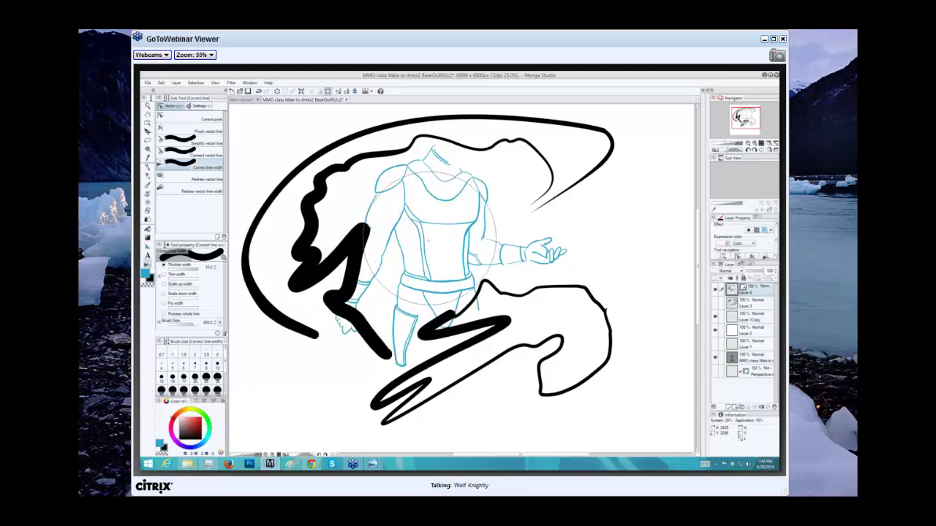
left_click_drag(401, 359, 336, 186)
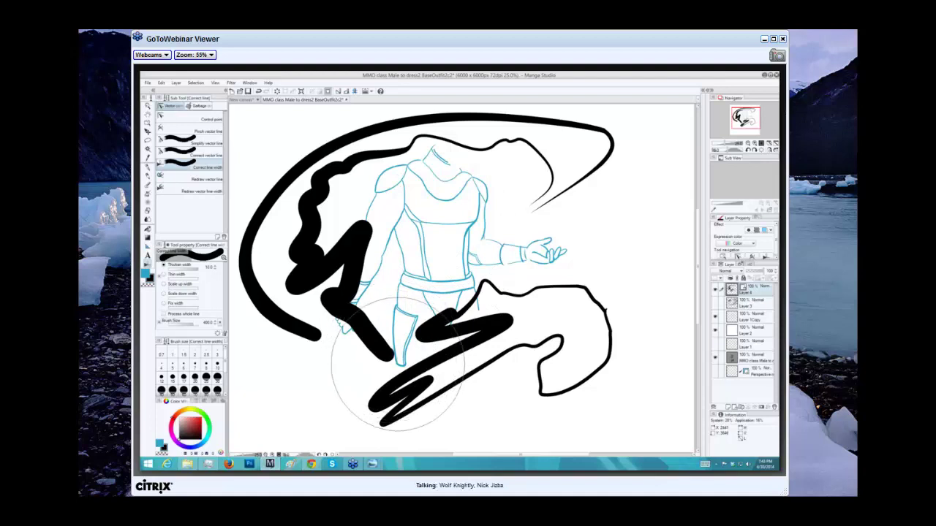
mouse_move(400, 373)
left_mouse_down()
mouse_move(429, 378)
mouse_move(391, 357)
mouse_move(421, 372)
mouse_move(412, 367)
left_mouse_up()
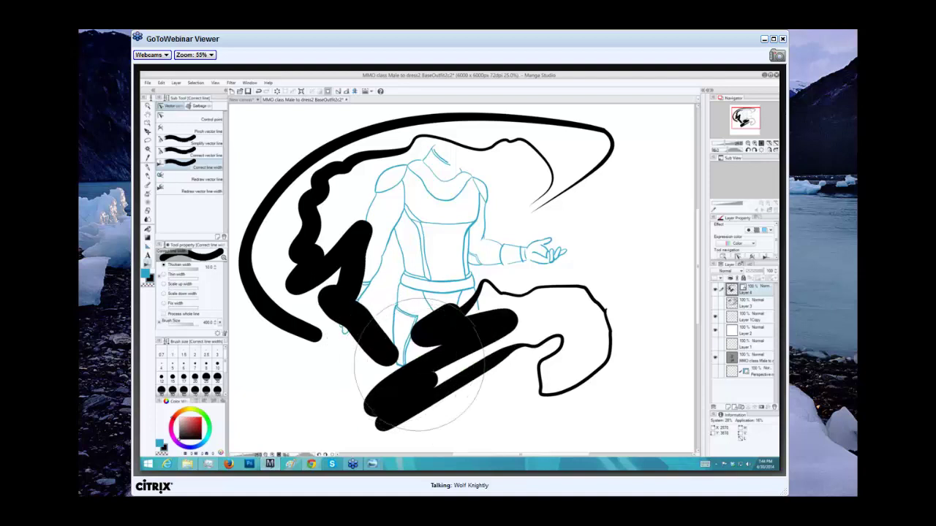
Thicken the lower strokes below the figure and those sweeping up-left.
mouse_move(444, 369)
left_mouse_down()
mouse_move(453, 371)
mouse_move(396, 360)
mouse_move(404, 355)
left_mouse_up()
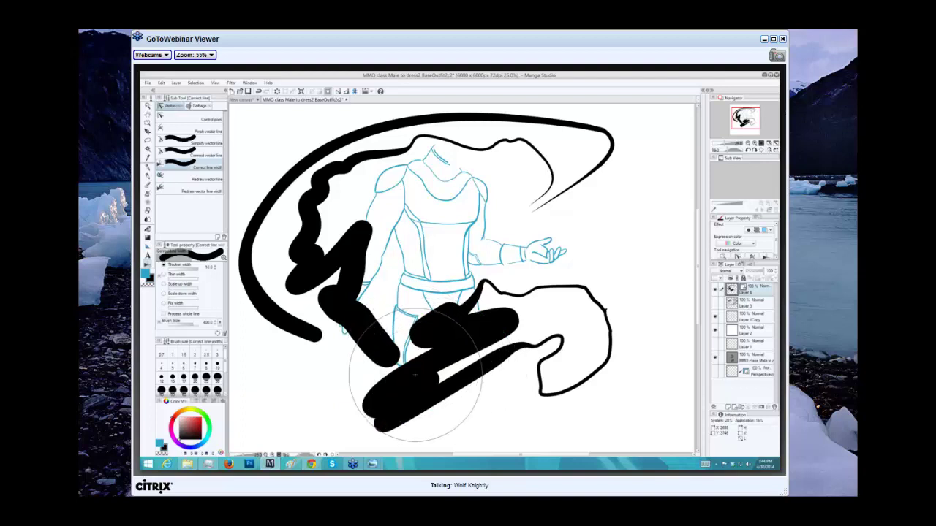
mouse_move(432, 375)
left_mouse_down()
mouse_move(455, 372)
mouse_move(444, 359)
left_mouse_up()
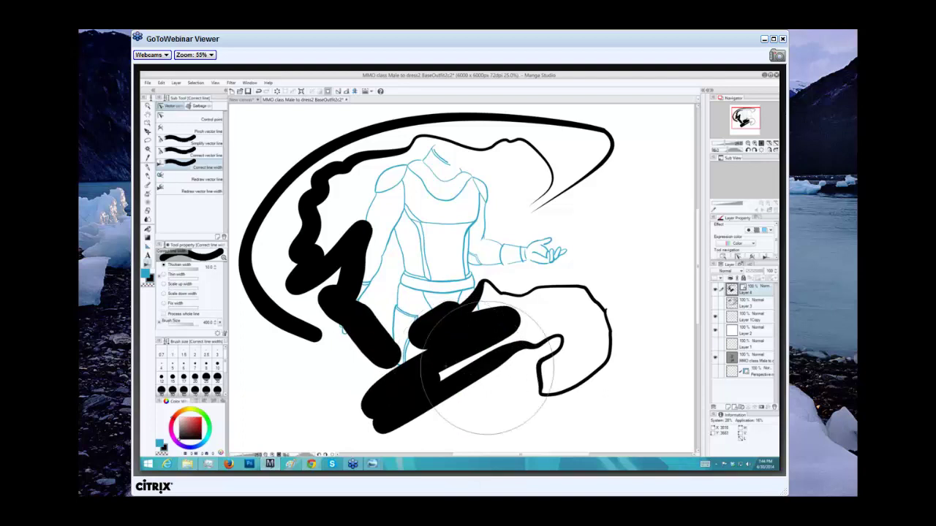
left_click_drag(479, 373, 447, 364)
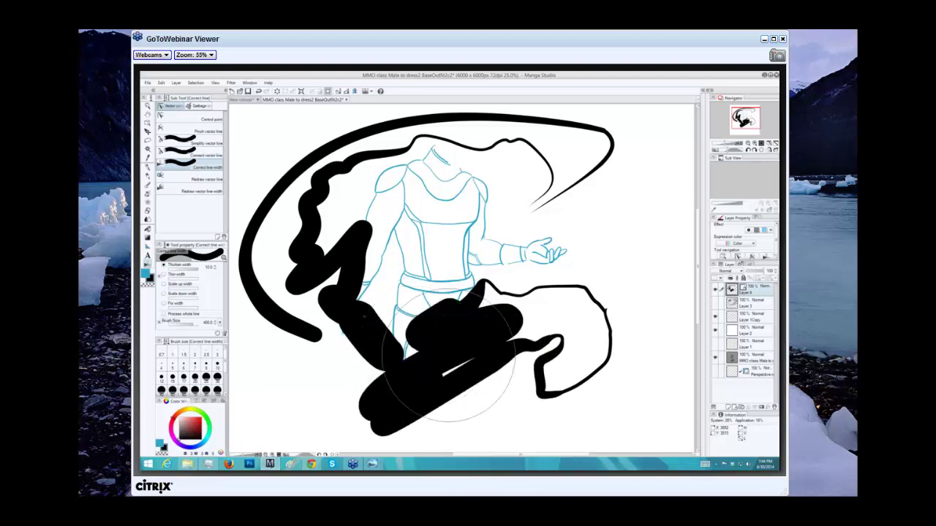
left_click_drag(373, 324, 373, 324)
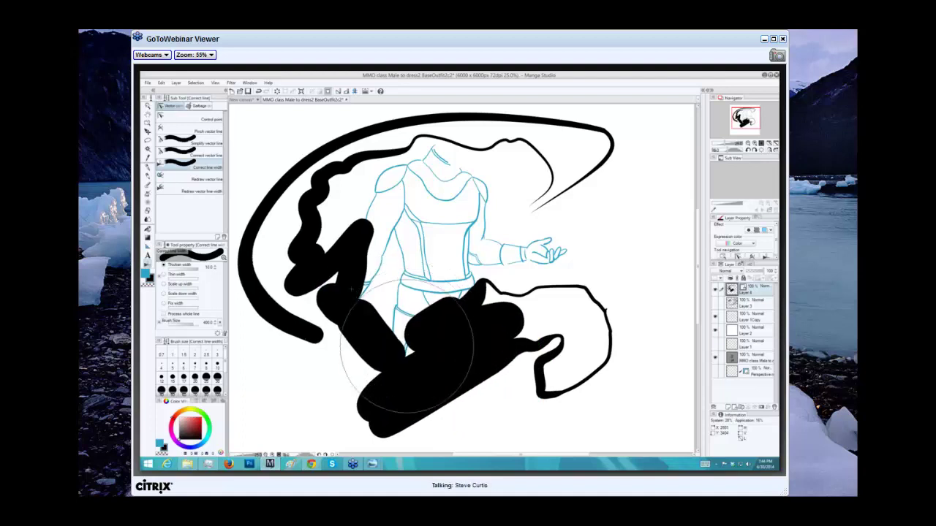
left_click_drag(407, 350, 315, 313)
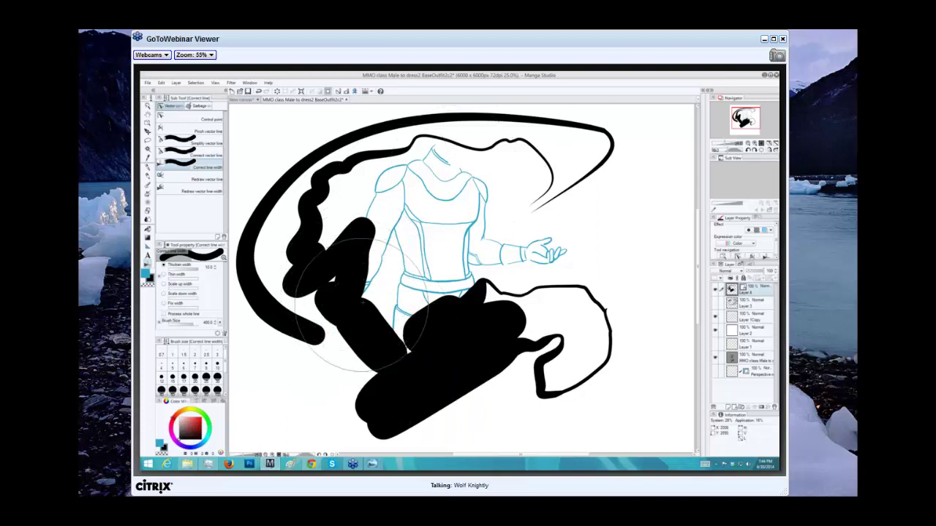
left_click(373, 358)
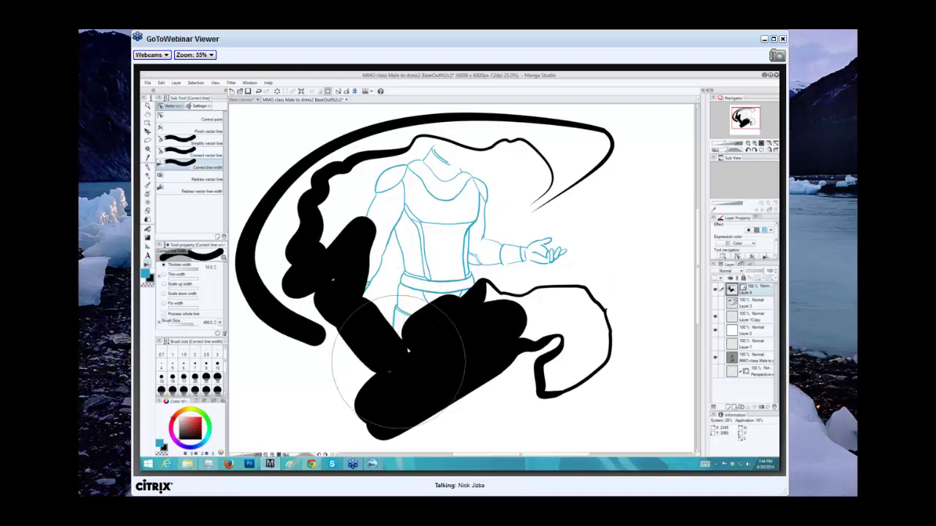
mouse_move(399, 363)
left_mouse_down()
mouse_move(381, 315)
mouse_move(407, 369)
mouse_move(373, 333)
left_mouse_up()
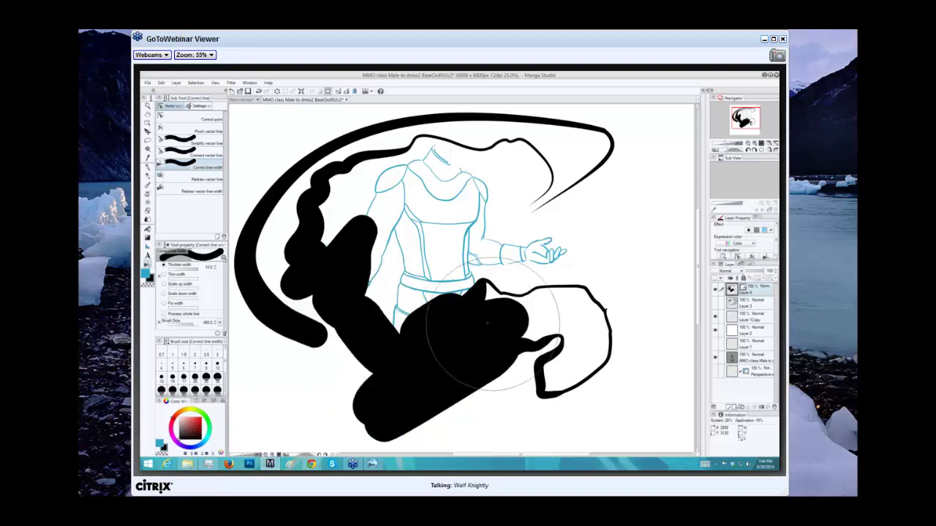
Widen the strokes across the lower middle and near the right loop into a solid mass.
mouse_move(475, 329)
left_mouse_down()
mouse_move(607, 340)
mouse_move(599, 366)
left_mouse_up()
mouse_move(494, 316)
left_mouse_down()
mouse_move(505, 300)
mouse_move(560, 344)
mouse_move(548, 339)
mouse_move(549, 277)
mouse_move(549, 285)
left_mouse_up()
left_click_drag(548, 329, 547, 354)
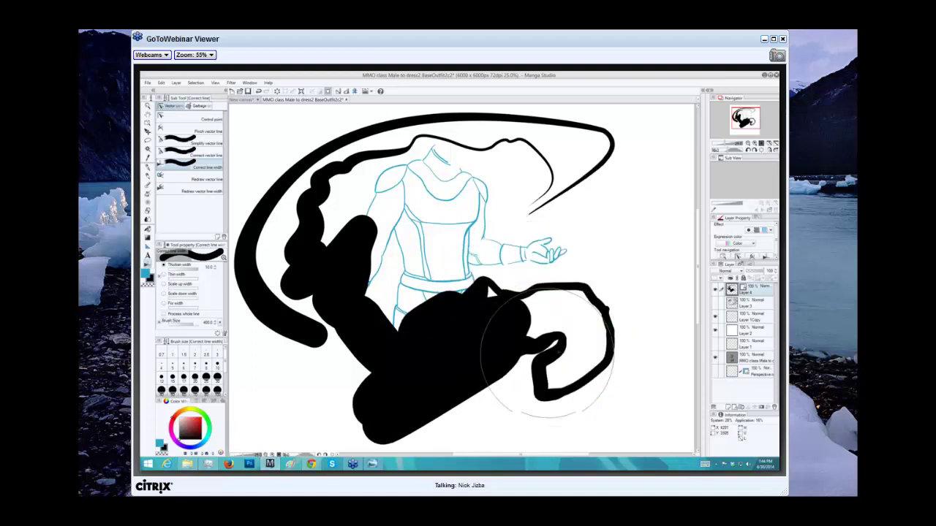
left_click_drag(485, 334, 533, 261)
mouse_move(490, 292)
left_mouse_down()
mouse_move(511, 283)
mouse_move(552, 333)
left_mouse_up()
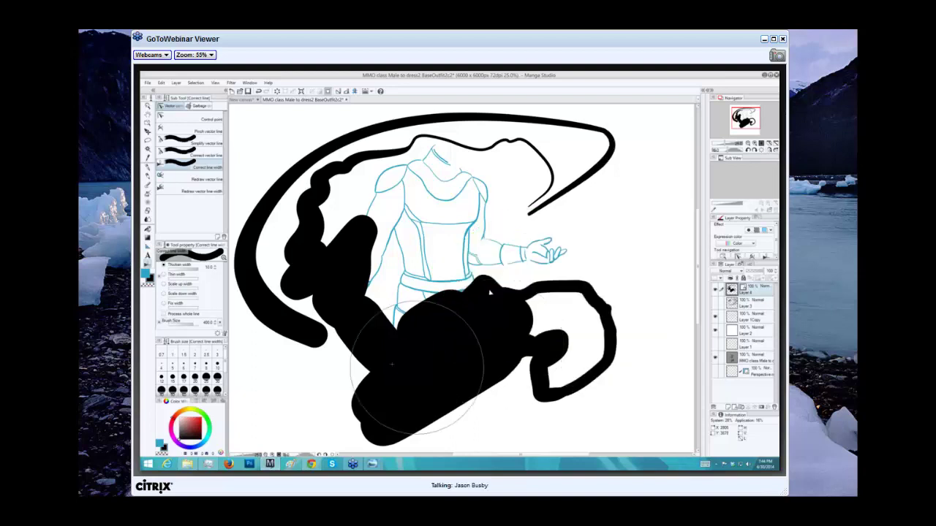
Swell the left-side strokes over the arm and hip into bold black masses.
left_click_drag(336, 314, 302, 242)
left_click_drag(340, 333, 320, 257)
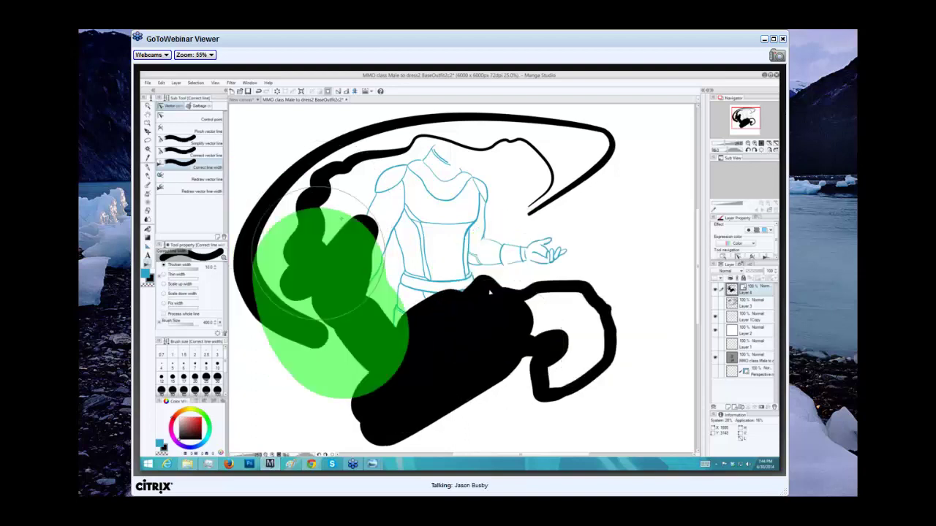
left_click_drag(341, 217, 338, 227)
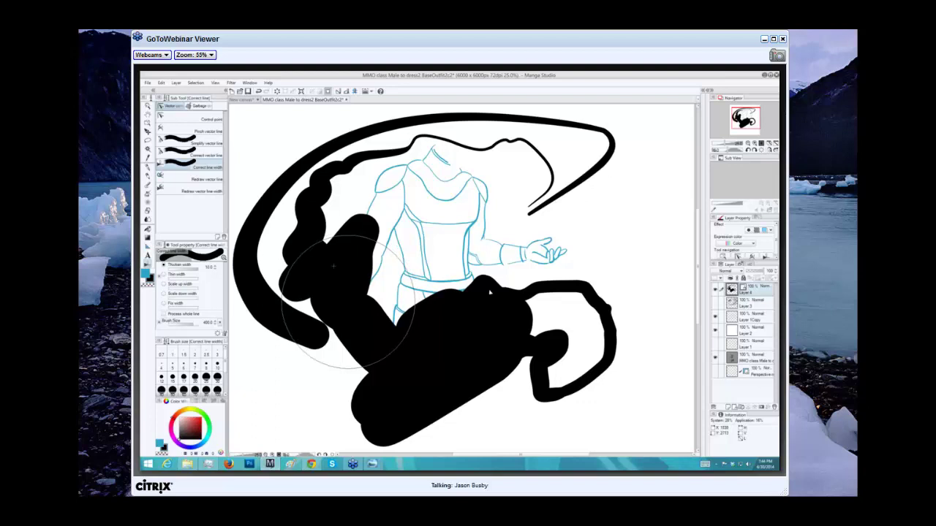
mouse_move(335, 266)
left_mouse_down()
mouse_move(325, 256)
mouse_move(348, 226)
left_mouse_up()
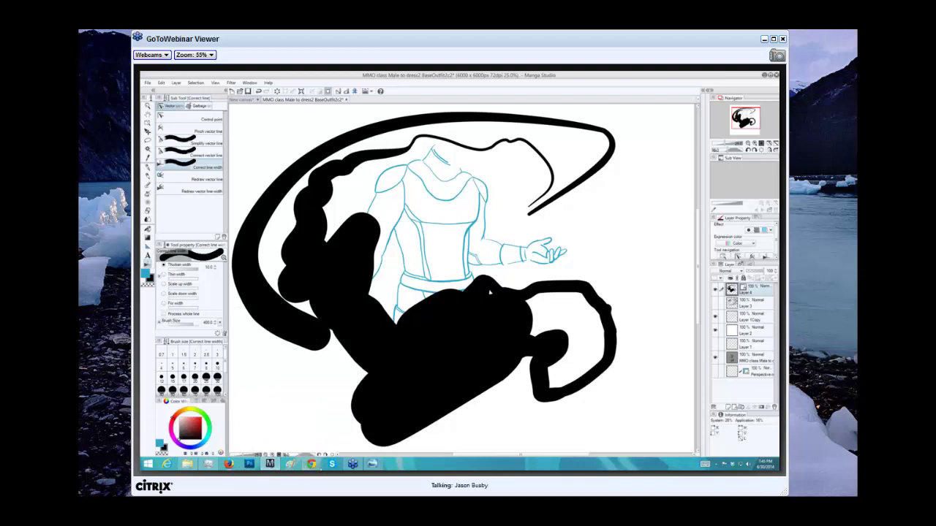
Post the user's e-mail address in the BuzzNet class chat.
mouse_move(313, 465)
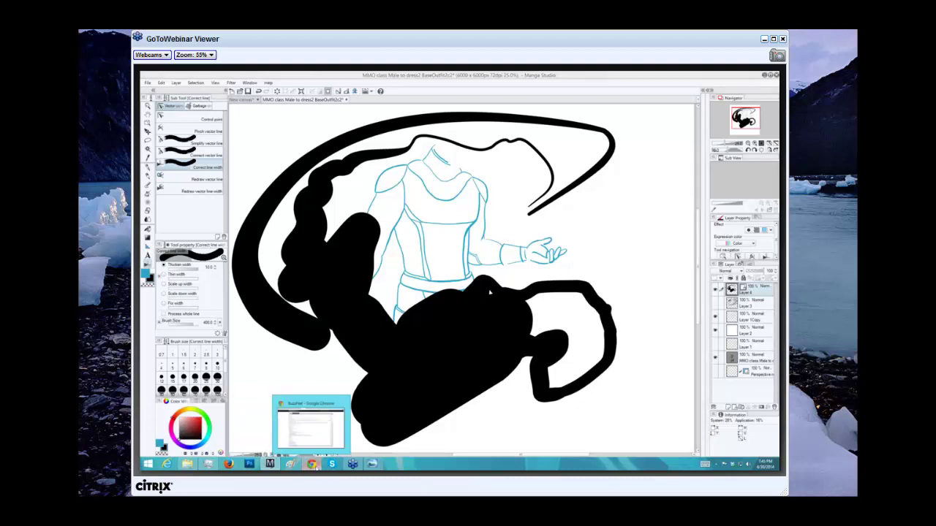
left_click(313, 466)
left_click(333, 448)
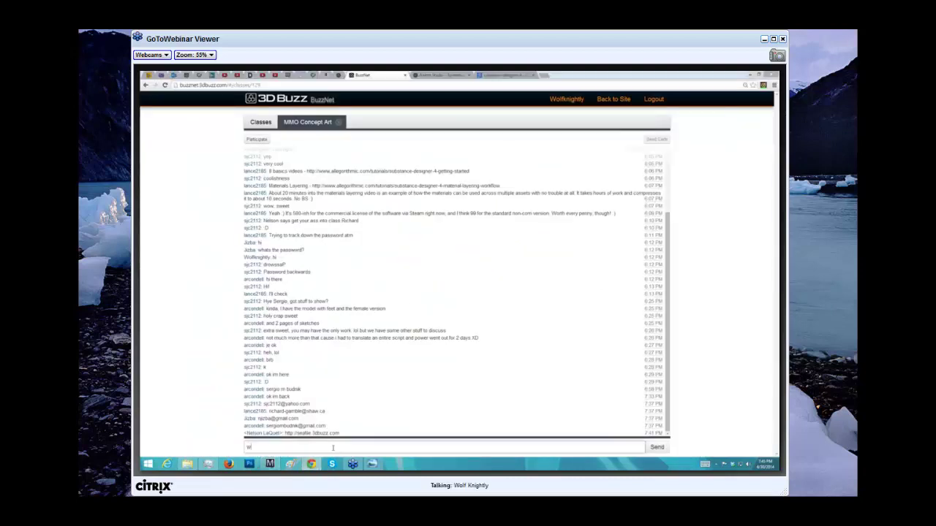
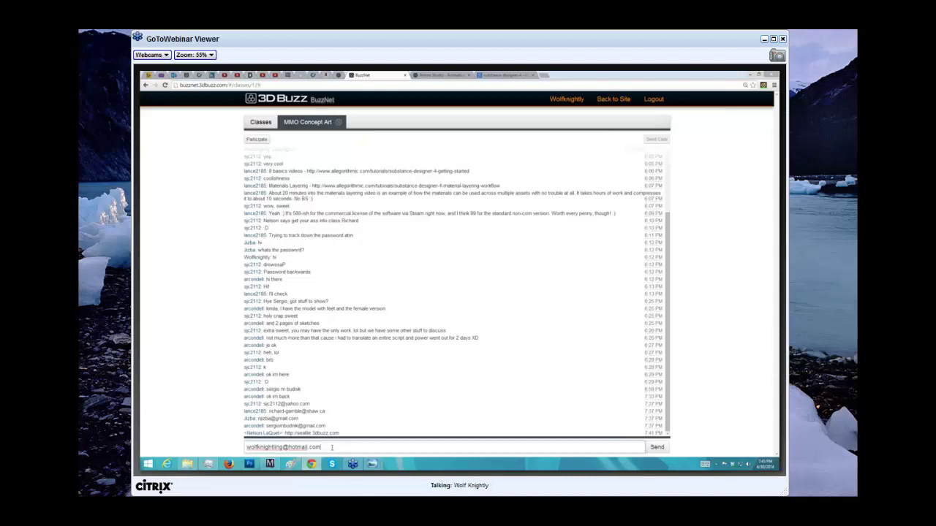
key("Return")
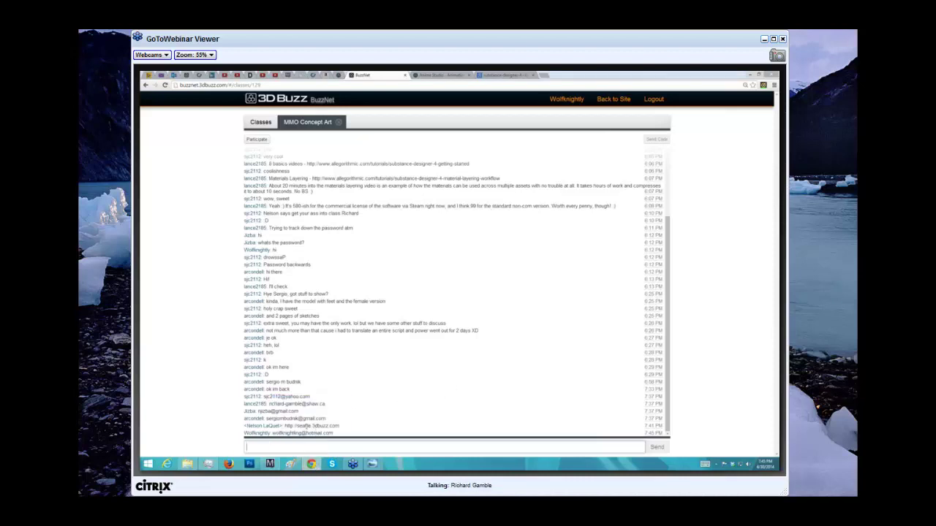
Close Photoshop and return to the Manga Studio drawing.
mouse_move(271, 466)
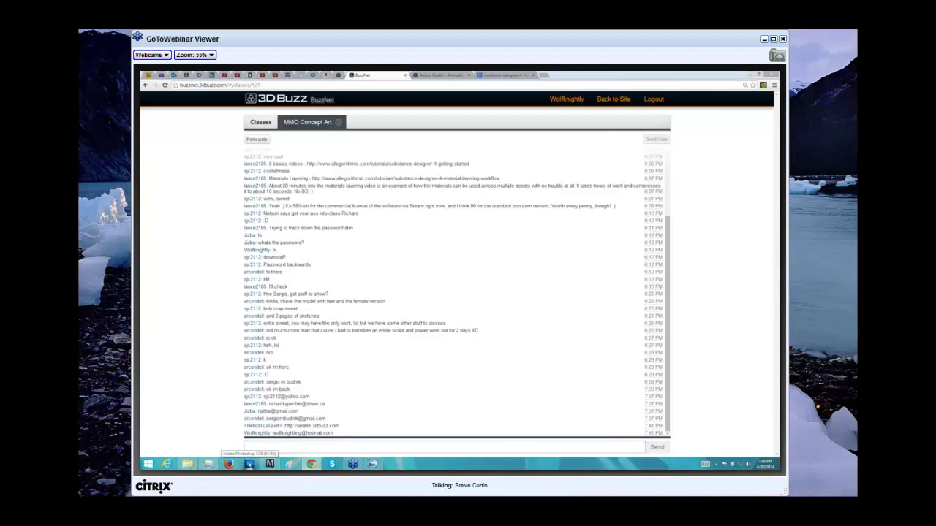
left_click(250, 466)
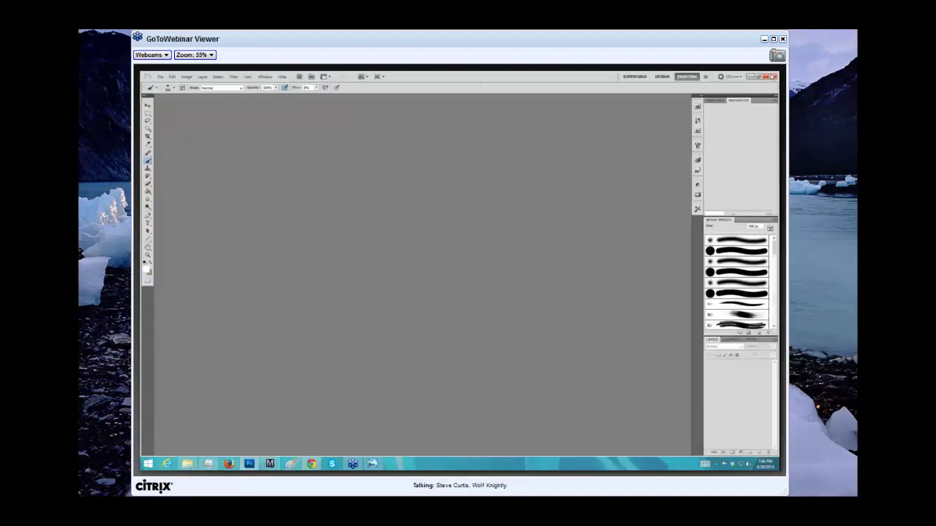
left_click(770, 77)
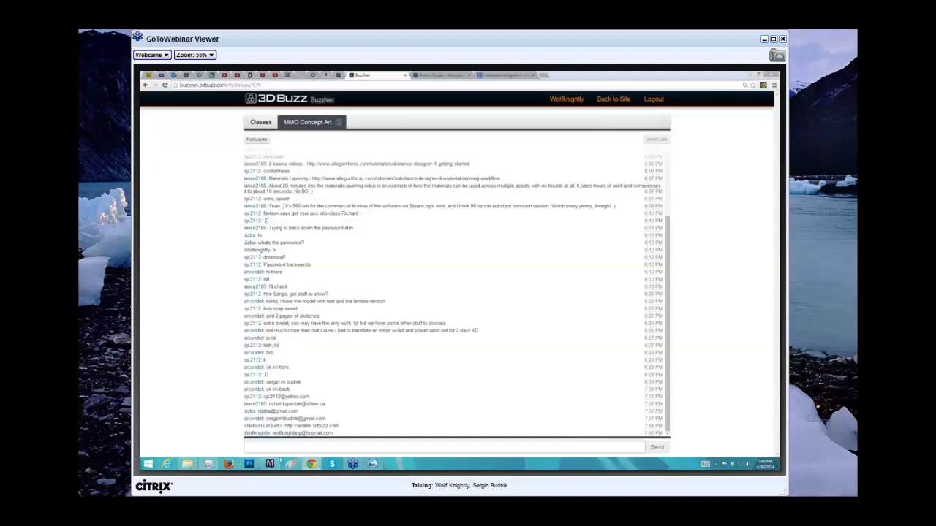
key("alt+Tab")
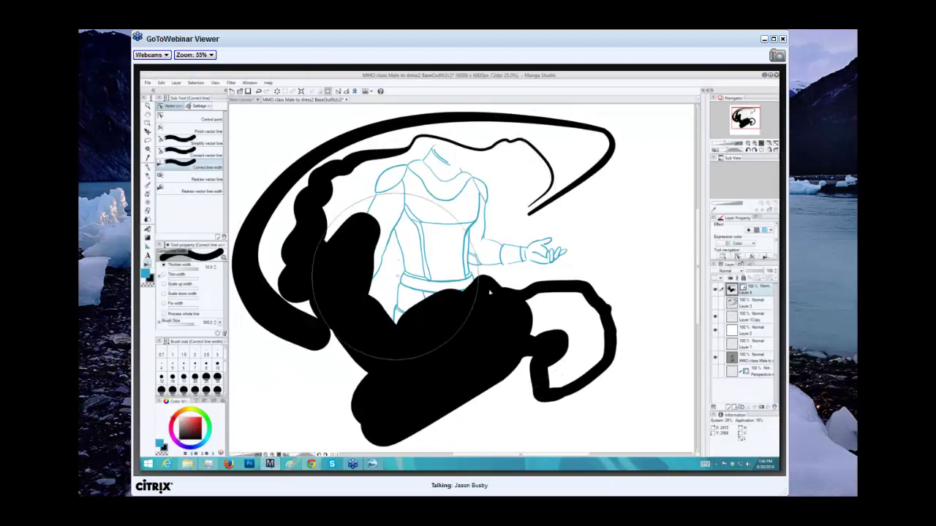
Fill the gap between the black shapes, then thicken strokes with a roughly 700-size brush.
mouse_move(530, 344)
left_mouse_down()
mouse_move(512, 388)
mouse_move(377, 263)
mouse_move(508, 310)
left_mouse_up()
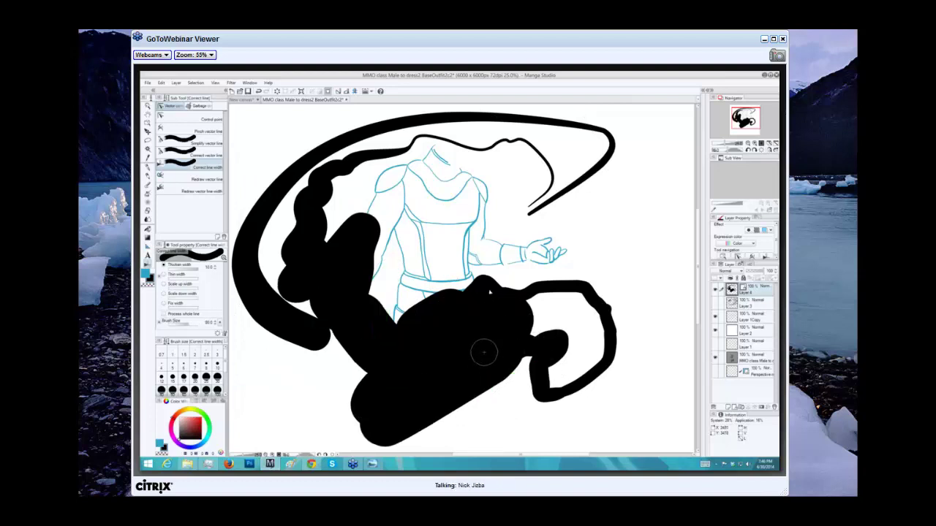
key("bracketleft")
key("bracketleft")
key("bracketleft")
key("bracketleft")
key("bracketleft")
key("bracketleft")
key("bracketleft")
key("bracketleft")
key("bracketleft")
key("bracketleft")
key("bracketleft")
key("bracketleft")
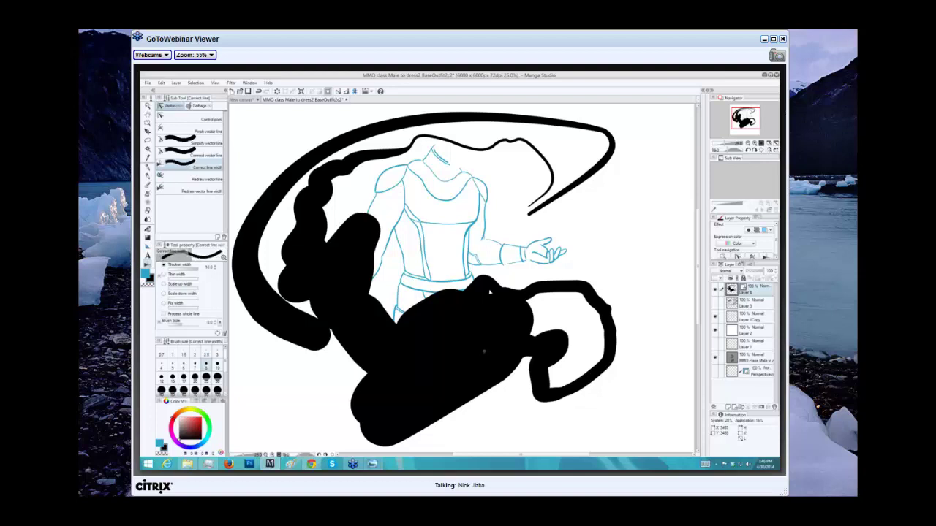
key("bracketright")
key("bracketright")
key("bracketright")
key("bracketright")
key("bracketright")
key("bracketright")
key("bracketright")
key("bracketright")
key("bracketright")
key("bracketright")
key("bracketright")
key("bracketright")
key("bracketright")
key("bracketright")
key("bracketright")
key("bracketright")
key("bracketright")
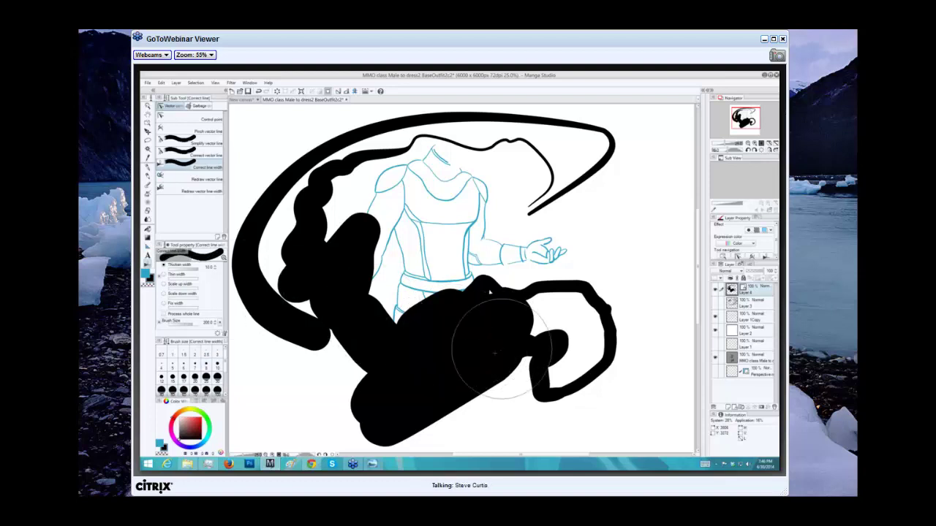
key("bracketright")
key("bracketright")
key("bracketright")
key("bracketright")
key("bracketright")
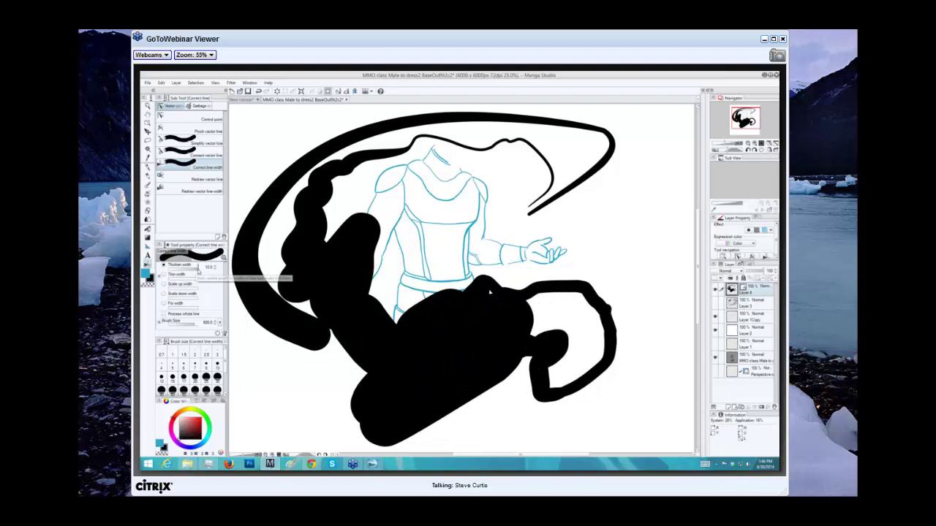
key("bracketright")
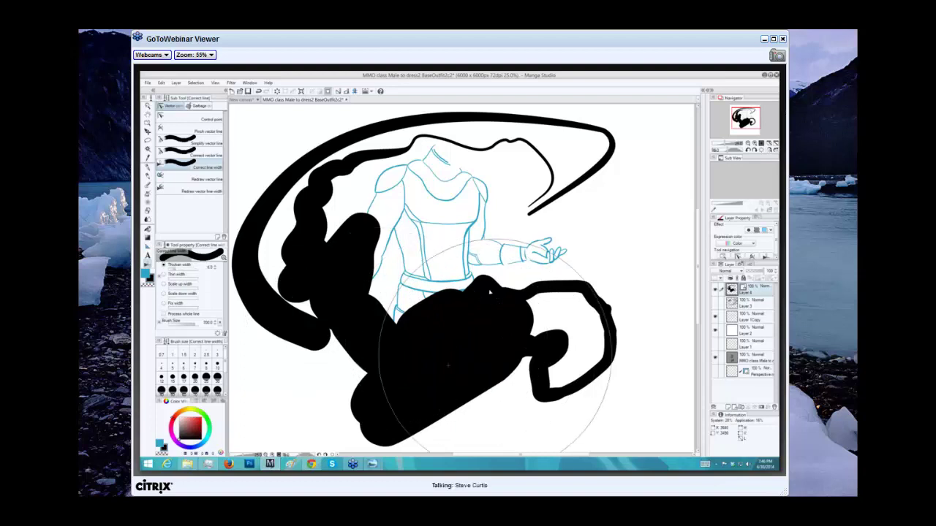
mouse_move(495, 356)
left_mouse_down()
mouse_move(445, 366)
mouse_move(469, 295)
mouse_move(523, 340)
mouse_move(498, 325)
mouse_move(441, 360)
mouse_move(439, 344)
mouse_move(418, 331)
mouse_move(409, 372)
left_mouse_up()
Thicken the strokes along the lower band with a size-100 brush.
key("bracketleft")
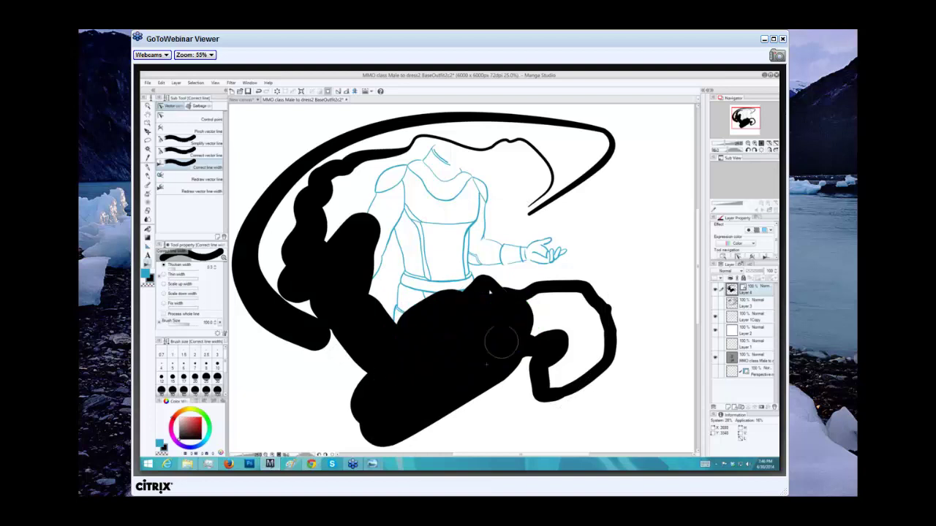
key("bracketleft")
mouse_move(496, 337)
left_mouse_down()
mouse_move(423, 379)
mouse_move(345, 299)
left_mouse_up()
left_click_drag(341, 264, 384, 369)
mouse_move(336, 242)
left_mouse_down()
mouse_move(386, 362)
mouse_move(356, 318)
left_mouse_up()
Thicken the thin lines on the black shape with a size-17 brush.
key("bracketleft")
key("bracketleft")
key("bracketleft")
key("bracketleft")
left_click_drag(373, 367, 339, 292)
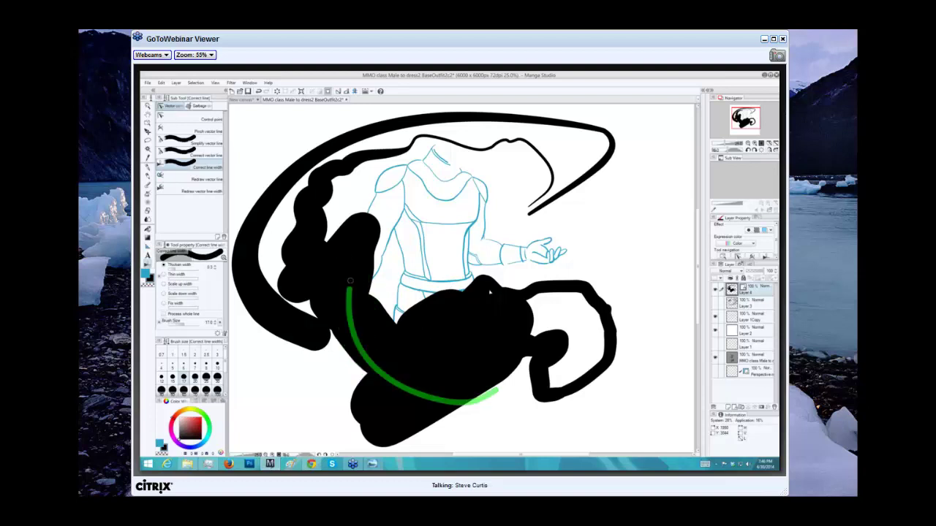
left_click_drag(501, 376, 428, 376)
left_click_drag(470, 313, 438, 344)
left_click_drag(358, 428, 358, 384)
Widen the lower-left black curve with several short correction strokes.
mouse_move(282, 358)
left_mouse_down()
mouse_move(307, 292)
mouse_move(304, 242)
left_mouse_up()
left_click_drag(281, 328, 244, 246)
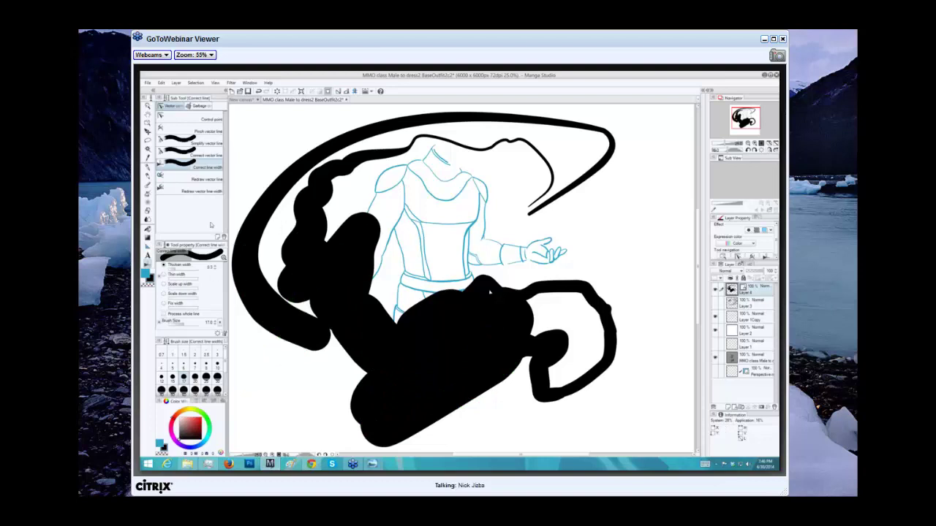
left_click_drag(179, 269, 169, 269)
left_click_drag(296, 314, 310, 352)
left_click_drag(298, 261, 314, 350)
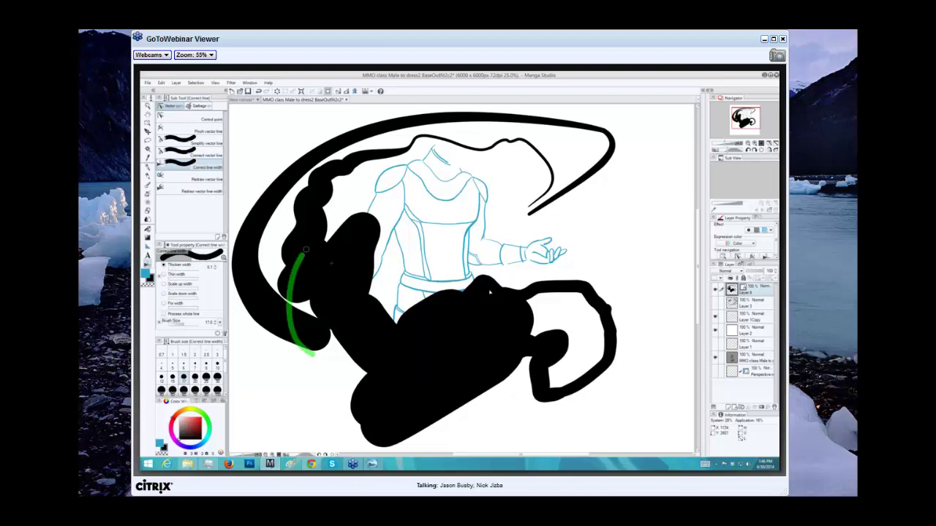
left_click_drag(304, 318, 316, 350)
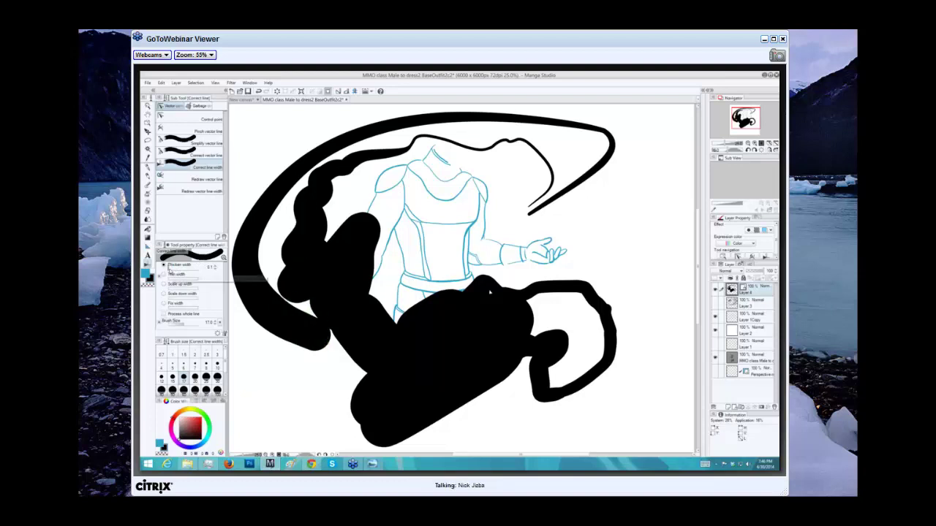
Set Thicken width to 10.0 and the correction brush size to 70.
left_click(176, 270)
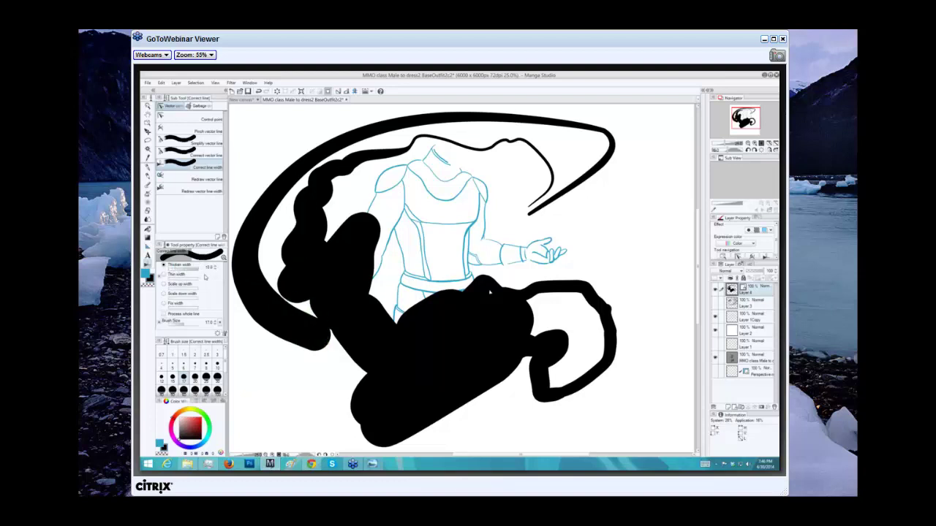
left_click_drag(198, 275, 199, 275)
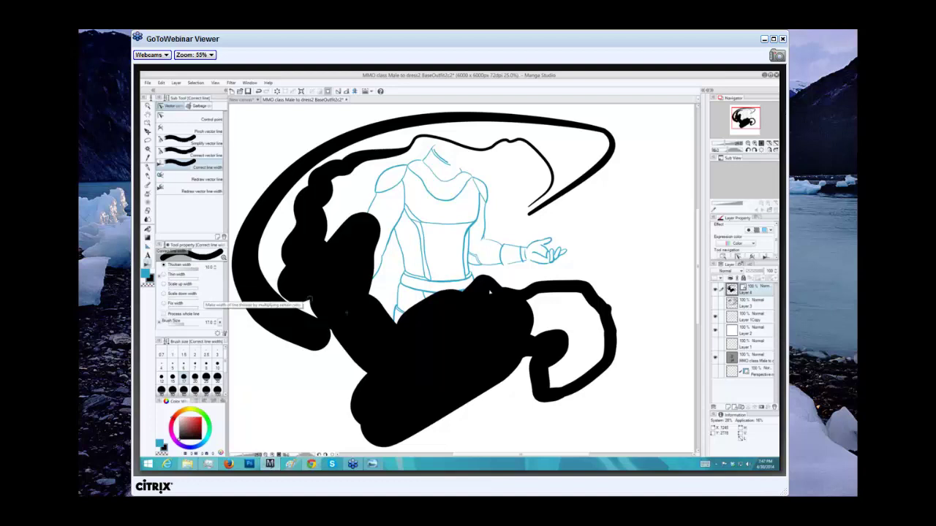
key("bracketright")
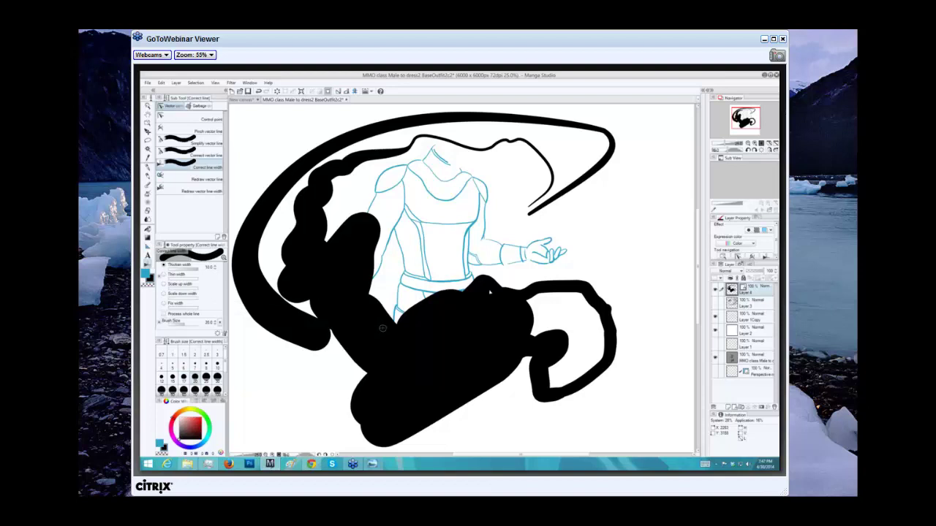
key("bracketright")
key("bracketright")
key("bracketright")
key("bracketright")
key("bracketright")
key("bracketright")
key("bracketright")
key("bracketright")
key("bracketright")
key("bracketright")
key("bracketright")
key("bracketright")
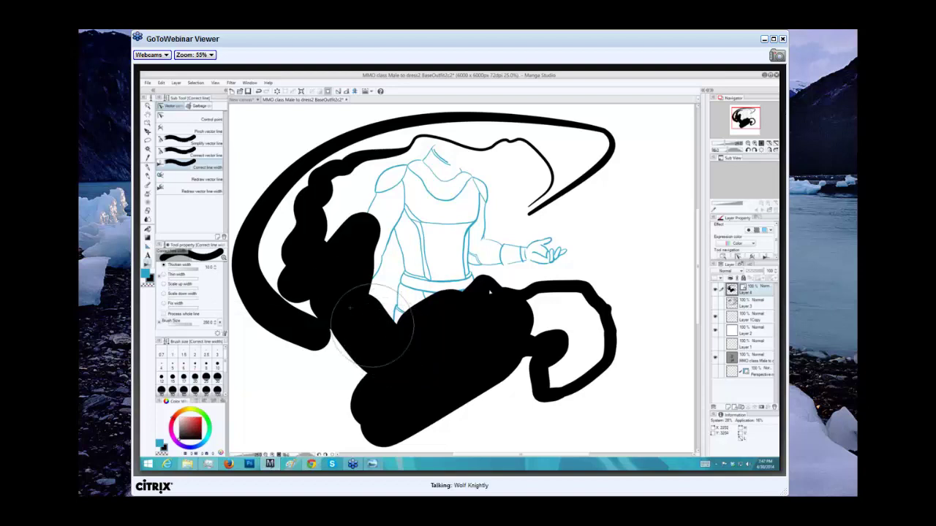
key("bracketleft")
key("bracketleft")
key("bracketleft")
key("bracketleft")
key("bracketleft")
key("bracketleft")
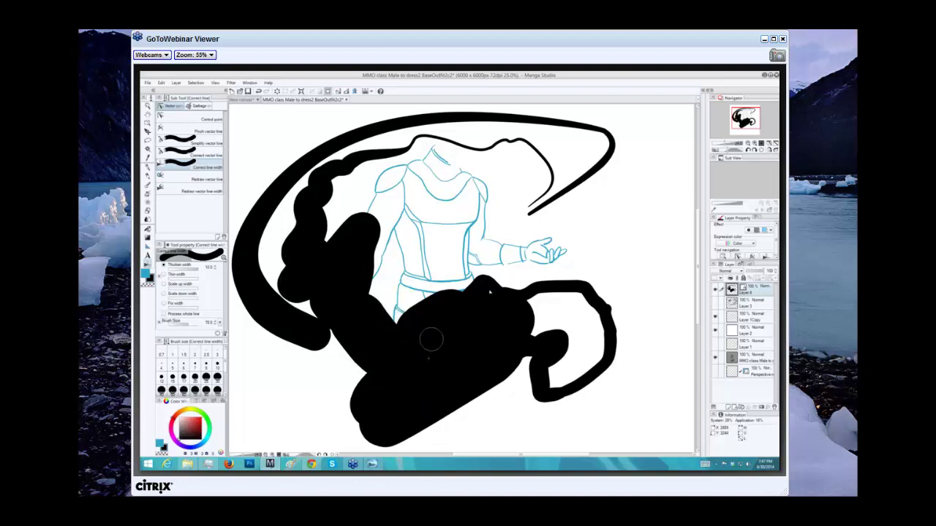
Thicken the stroke up the left of the figure, retrying paths and ending at brush size 10.
left_click_drag(421, 369, 359, 312)
key("ctrl+z")
left_click_drag(416, 395, 350, 286)
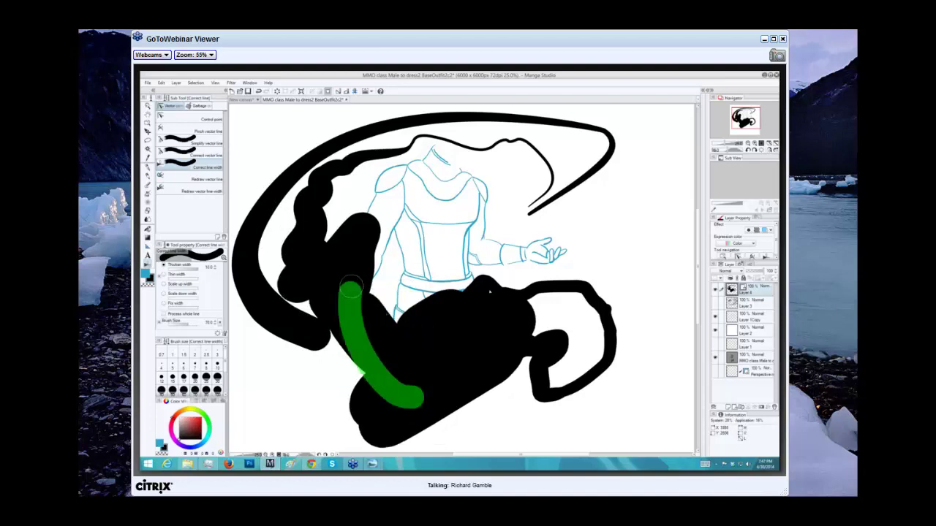
key("ctrl+z")
left_click_drag(397, 375, 365, 315)
key("ctrl+z")
left_click_drag(397, 375, 335, 220)
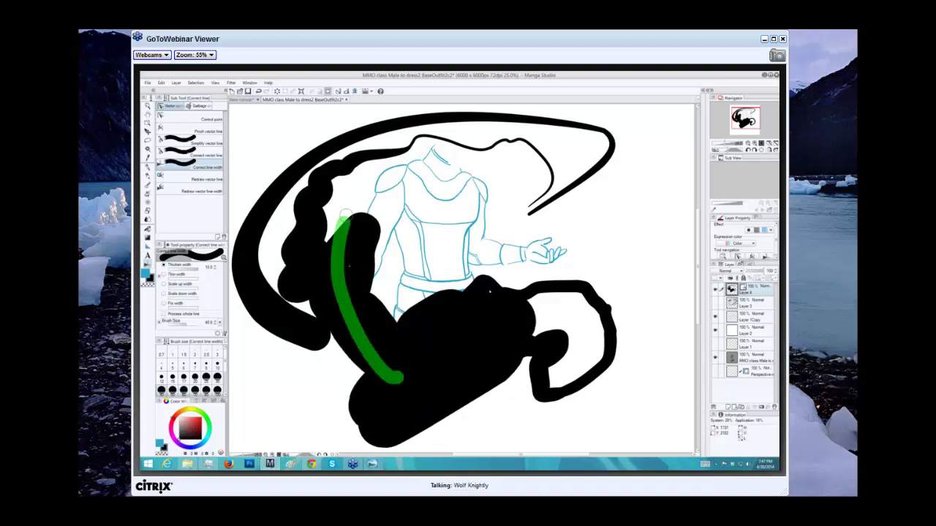
key("ctrl+z")
key("bracketleft")
key("bracketleft")
key("bracketleft")
mouse_move(300, 256)
left_mouse_down()
mouse_move(334, 163)
mouse_move(427, 141)
mouse_move(484, 149)
left_mouse_up()
key("bracketleft")
key("bracketleft")
key("bracketleft")
key("bracketleft")
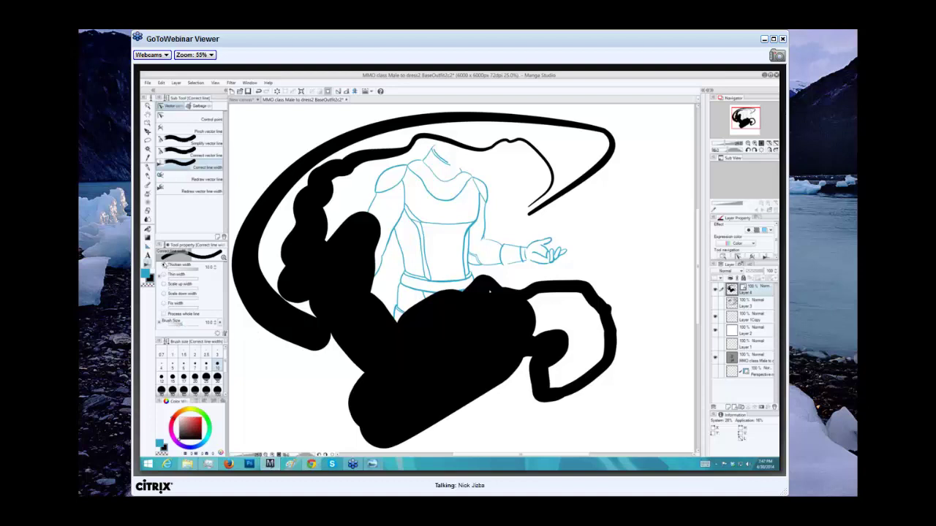
Switch to Thin width and thin the top line and strokes over the lower body.
left_click(166, 275)
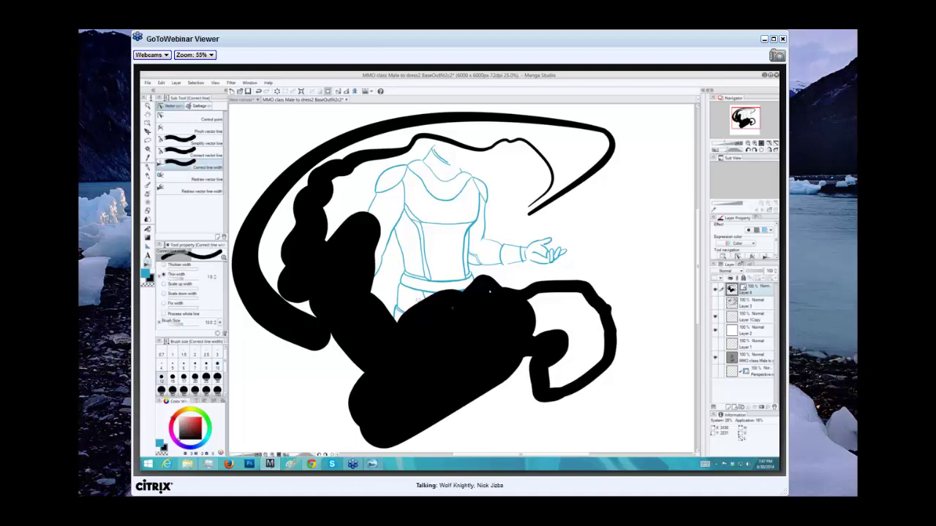
mouse_move(498, 187)
left_mouse_down()
mouse_move(425, 142)
mouse_move(340, 157)
mouse_move(285, 230)
mouse_move(400, 338)
left_mouse_up()
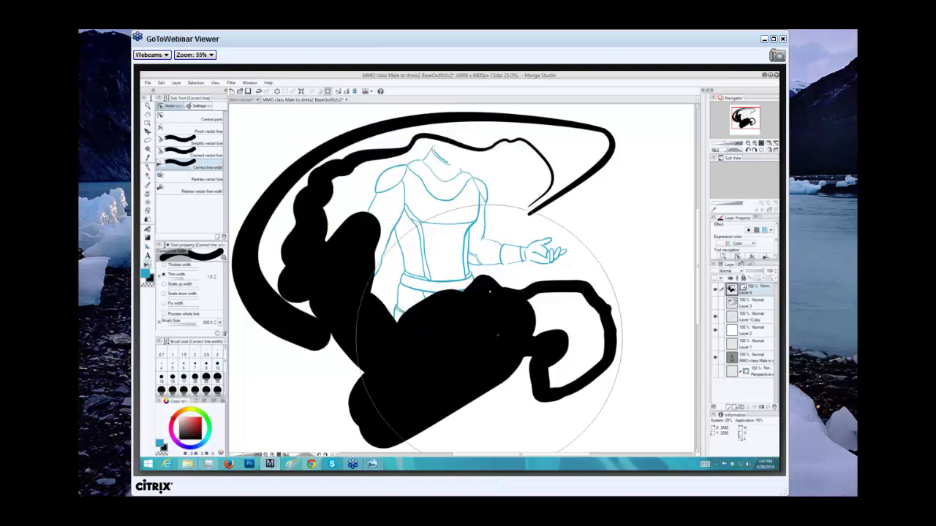
left_click_drag(486, 315, 333, 285)
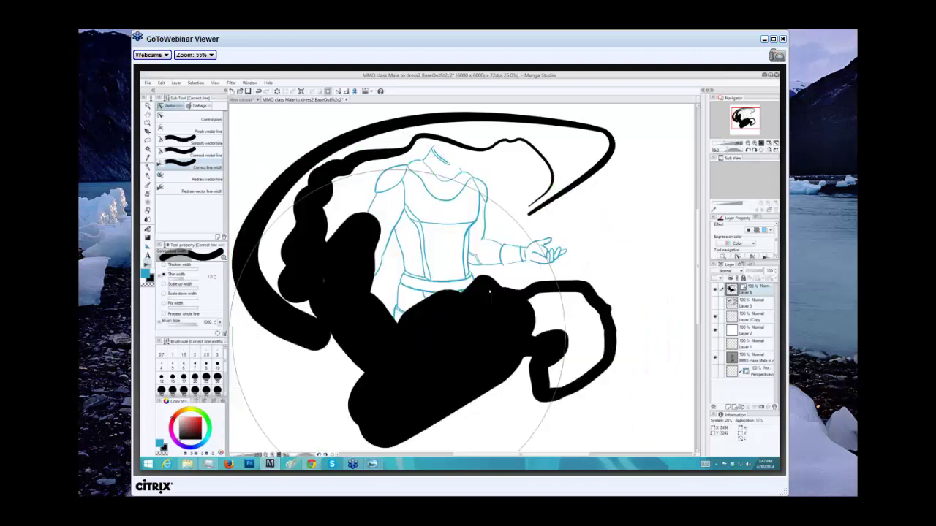
mouse_move(347, 318)
left_mouse_down()
mouse_move(414, 364)
mouse_move(356, 324)
mouse_move(286, 245)
left_mouse_up()
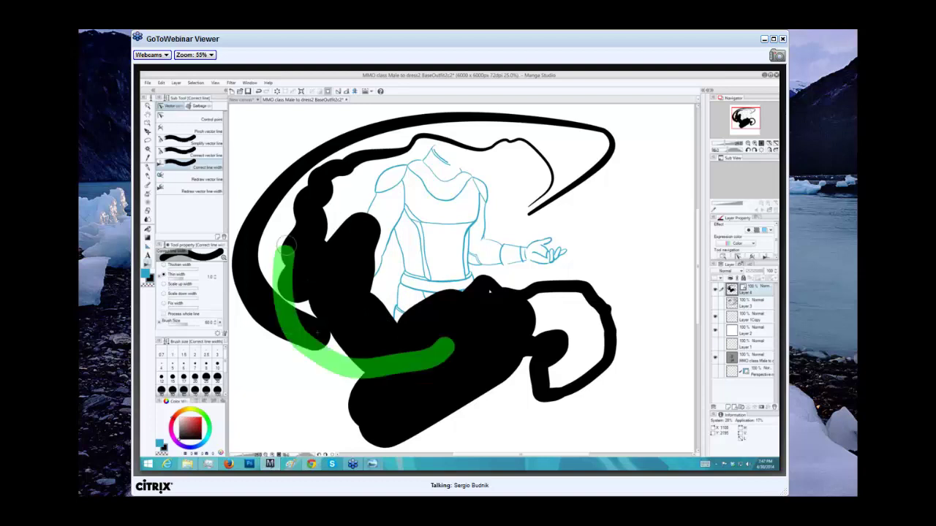
left_click_drag(329, 380, 281, 208)
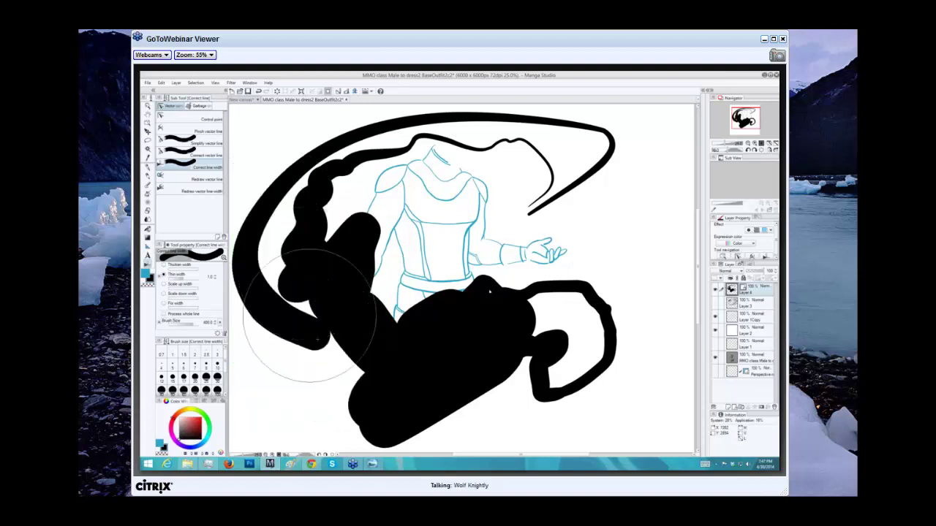
mouse_move(309, 314)
left_mouse_down()
mouse_move(293, 256)
mouse_move(318, 303)
mouse_move(304, 313)
left_mouse_up()
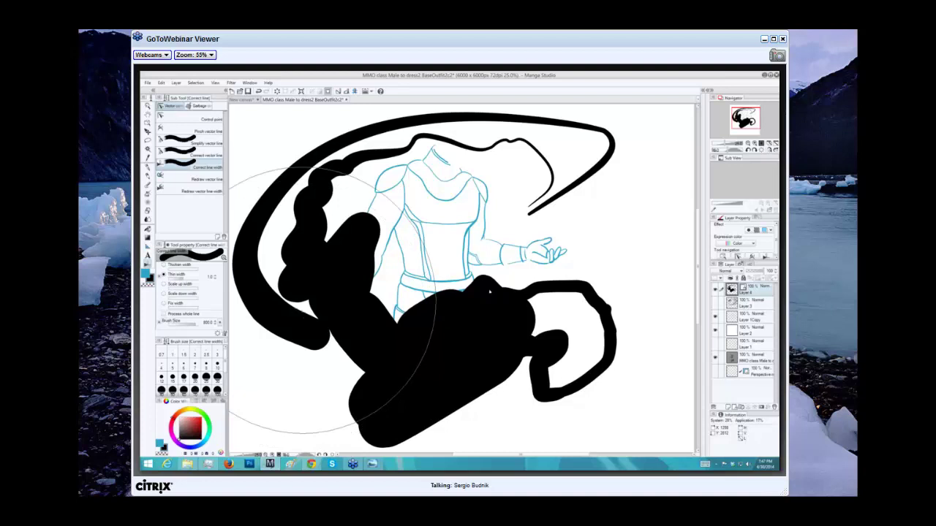
Set the thinning amount to 10.0 and thin the strokes across the left side and waist.
left_click_drag(304, 300, 314, 245)
left_click_drag(179, 277, 196, 277)
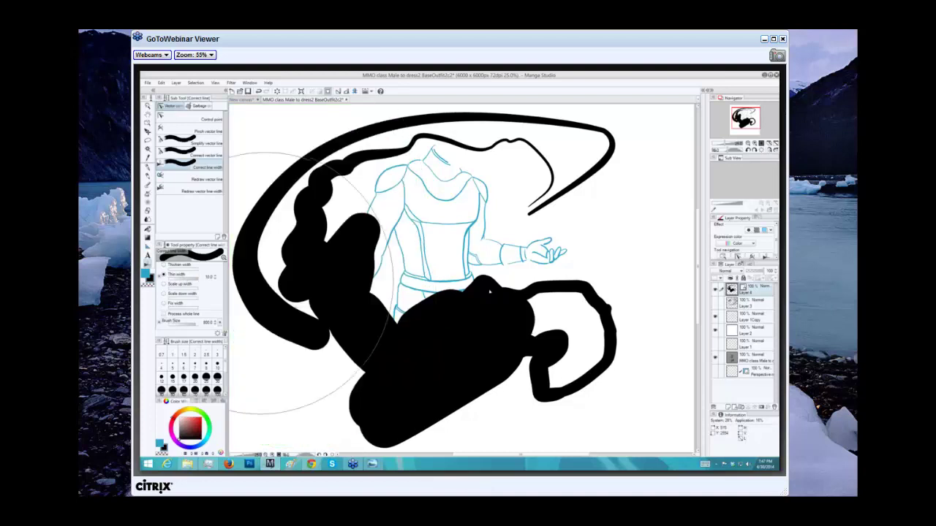
mouse_move(310, 284)
left_mouse_down()
mouse_move(315, 245)
mouse_move(274, 281)
left_mouse_up()
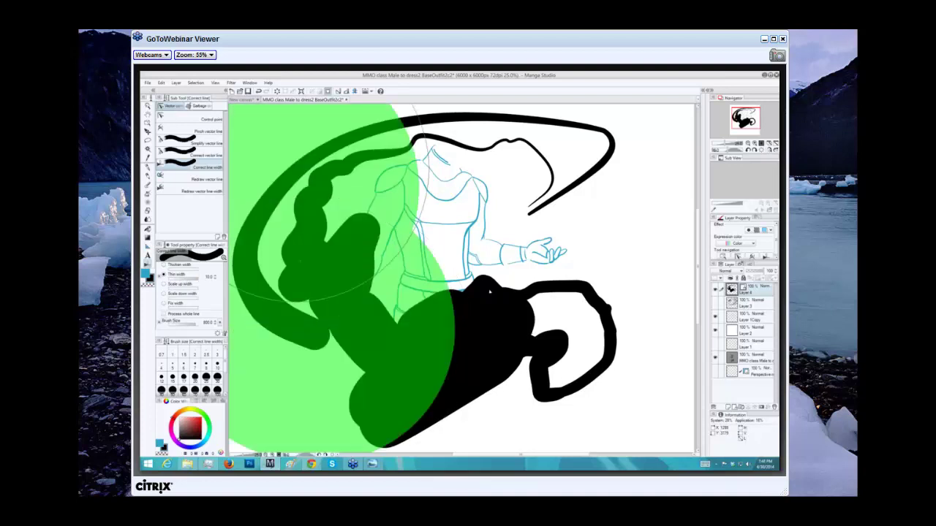
mouse_move(327, 190)
left_mouse_down()
mouse_move(341, 325)
mouse_move(315, 274)
left_mouse_up()
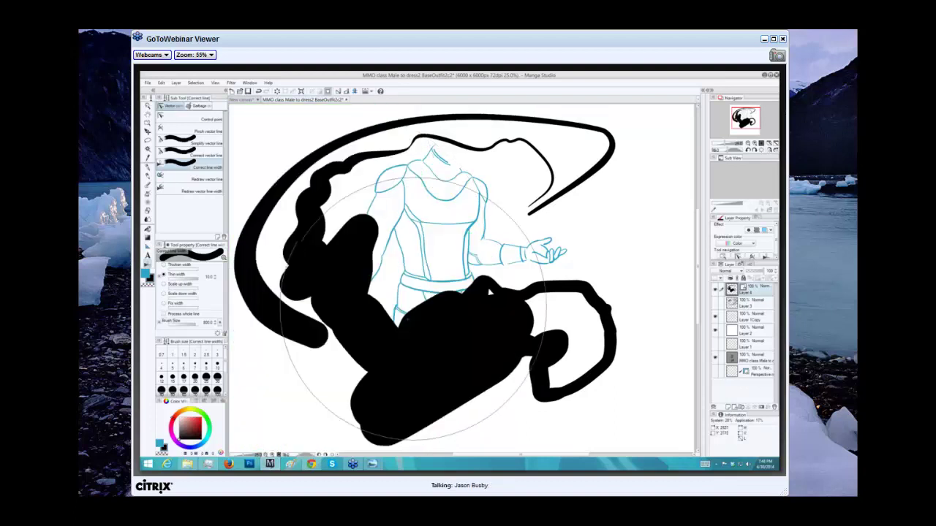
left_click_drag(417, 316, 341, 289)
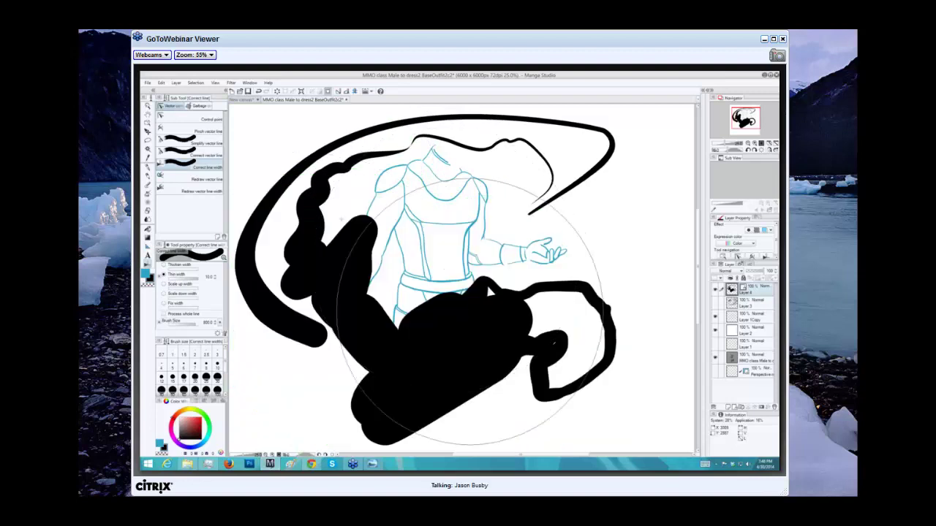
left_click_drag(469, 313, 365, 212)
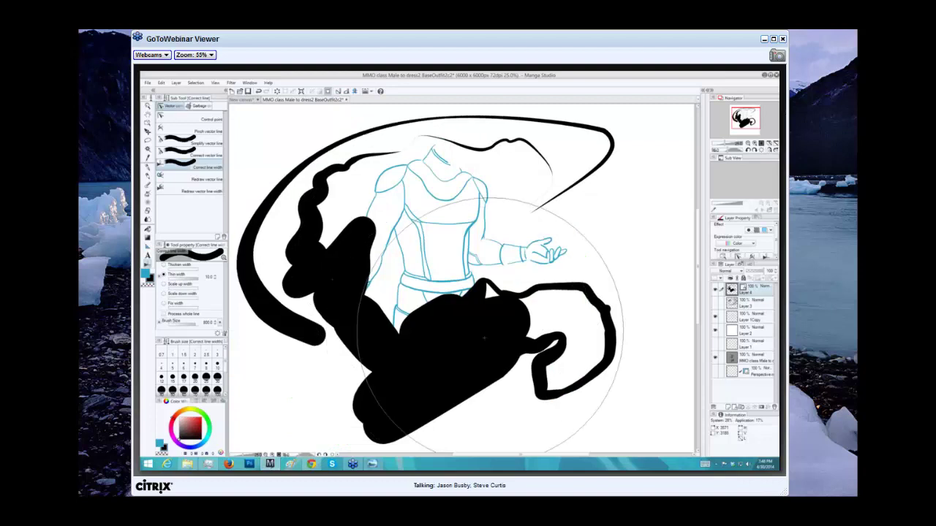
left_click_drag(315, 285, 351, 198)
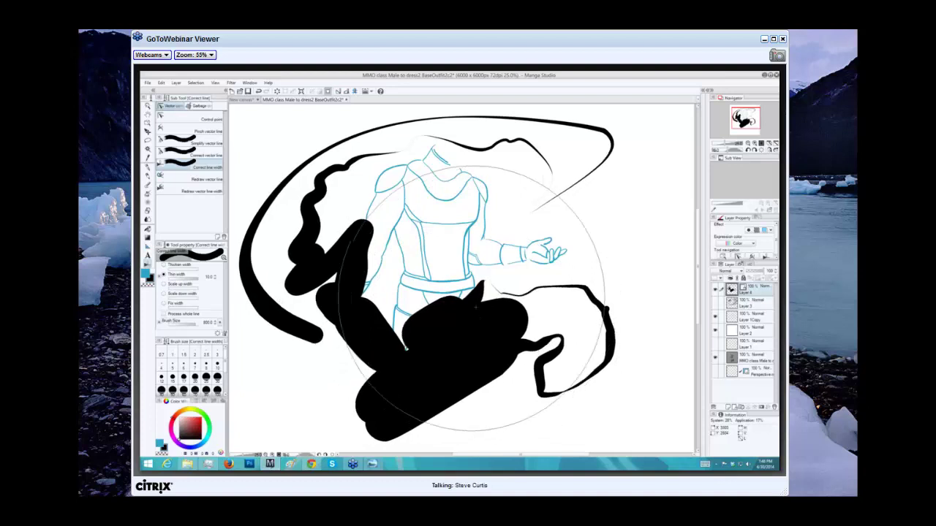
mouse_move(435, 303)
left_mouse_down()
mouse_move(390, 290)
mouse_move(371, 303)
mouse_move(418, 342)
mouse_move(408, 342)
mouse_move(413, 323)
mouse_move(403, 304)
mouse_move(383, 299)
mouse_move(386, 308)
left_mouse_up()
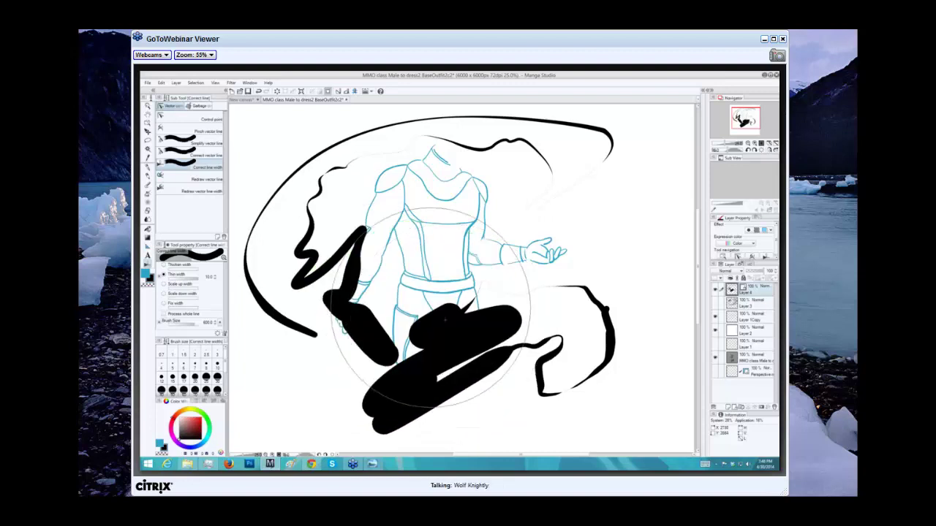
mouse_move(445, 320)
left_mouse_down()
mouse_move(417, 271)
mouse_move(417, 316)
mouse_move(430, 315)
mouse_move(412, 268)
mouse_move(422, 330)
mouse_move(416, 303)
mouse_move(413, 322)
mouse_move(433, 308)
left_mouse_up()
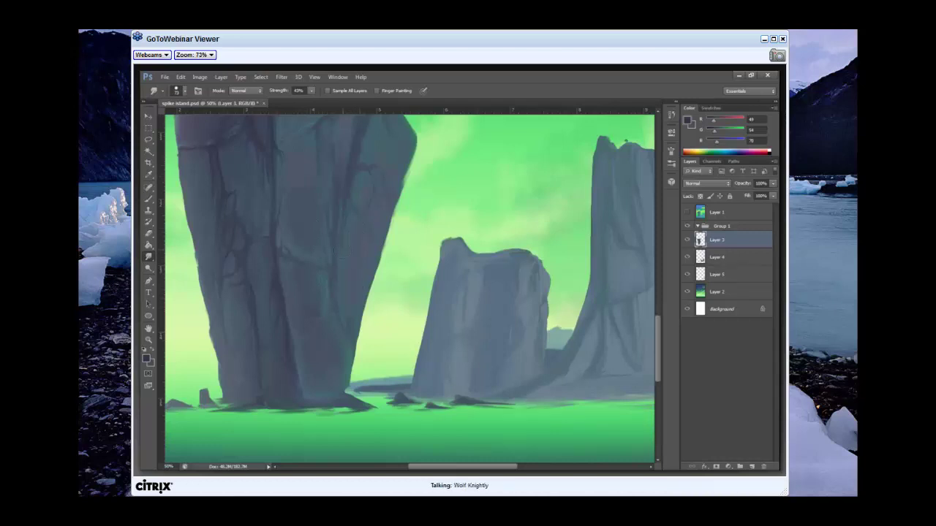
Check the brush picker, then zoom out to 25% to show all of spike island.psd.
right_click(408, 211)
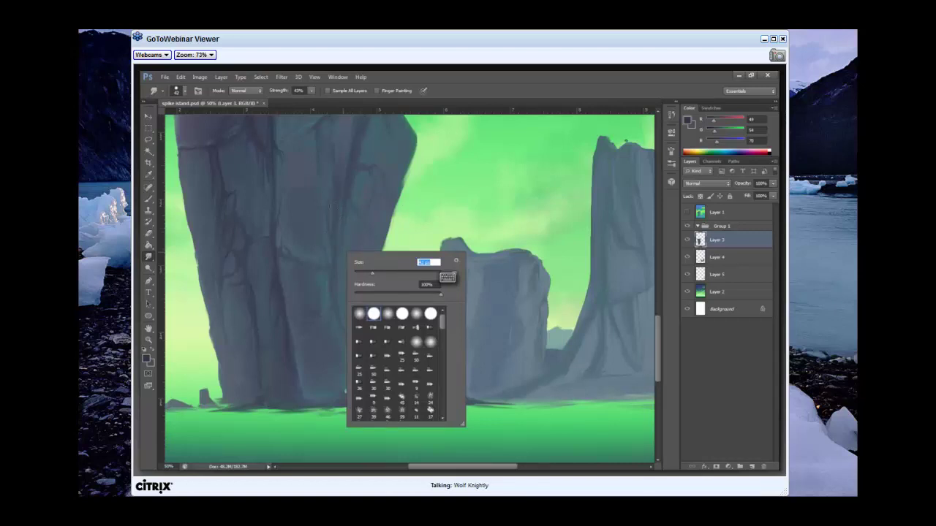
key("Escape")
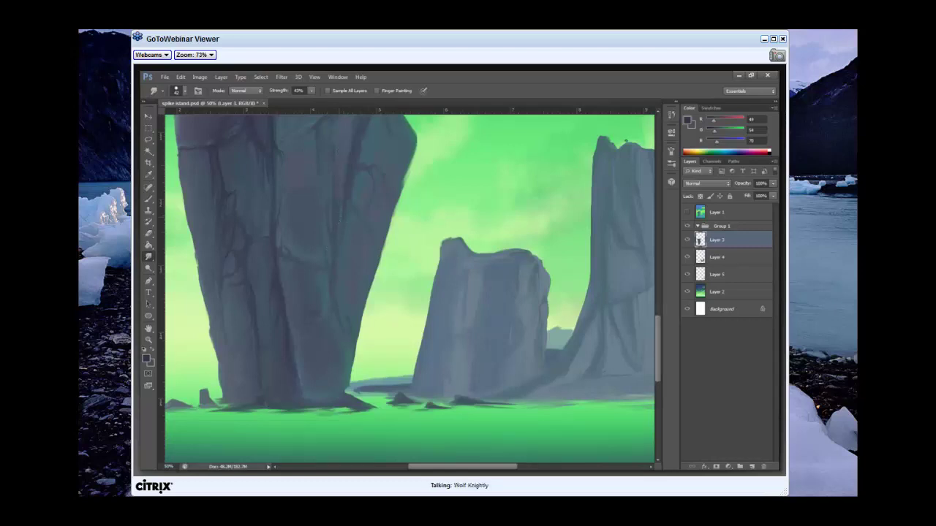
key("ctrl+minus")
key("ctrl+minus")
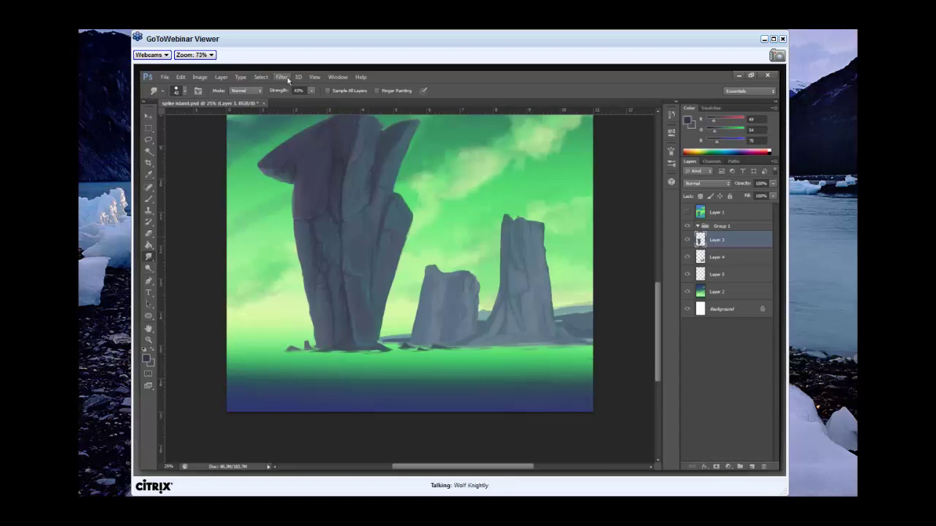
Zoom in to 50% and pan over to the rock spires.
left_click(315, 77)
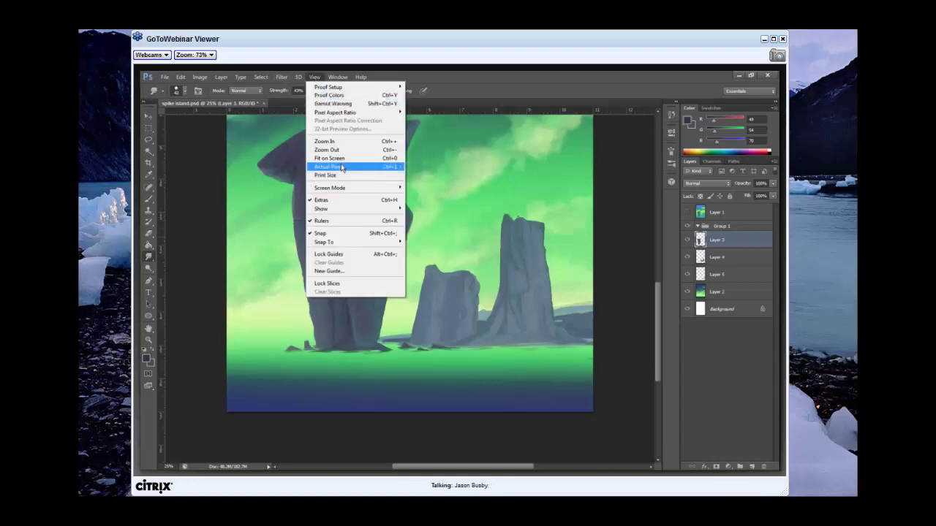
left_click(337, 141)
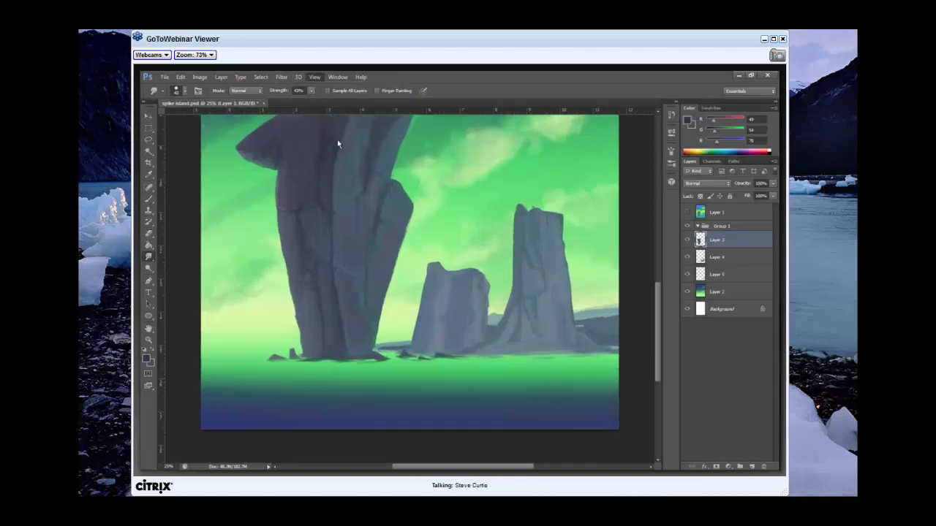
left_click(313, 77)
left_click(331, 141)
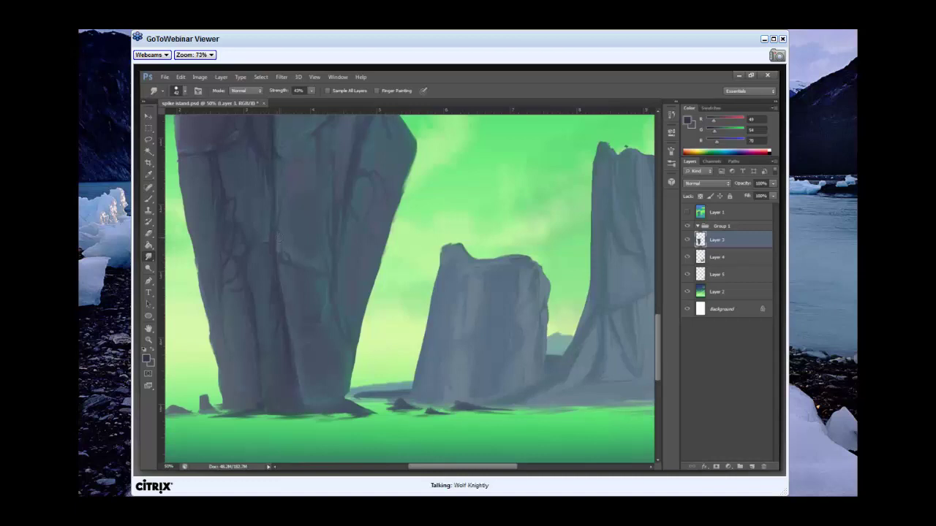
left_click_drag(253, 251, 309, 252)
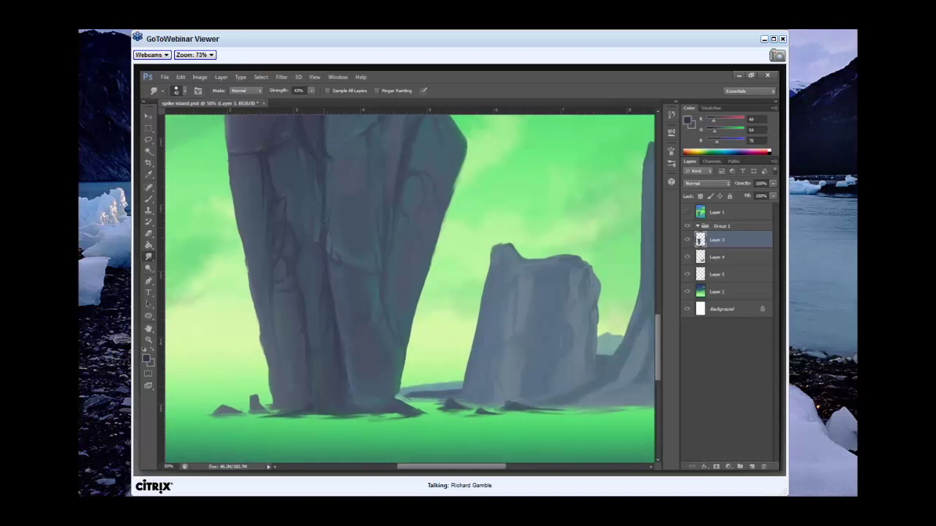
Set the smudge brush size to 15 px.
right_click(357, 242)
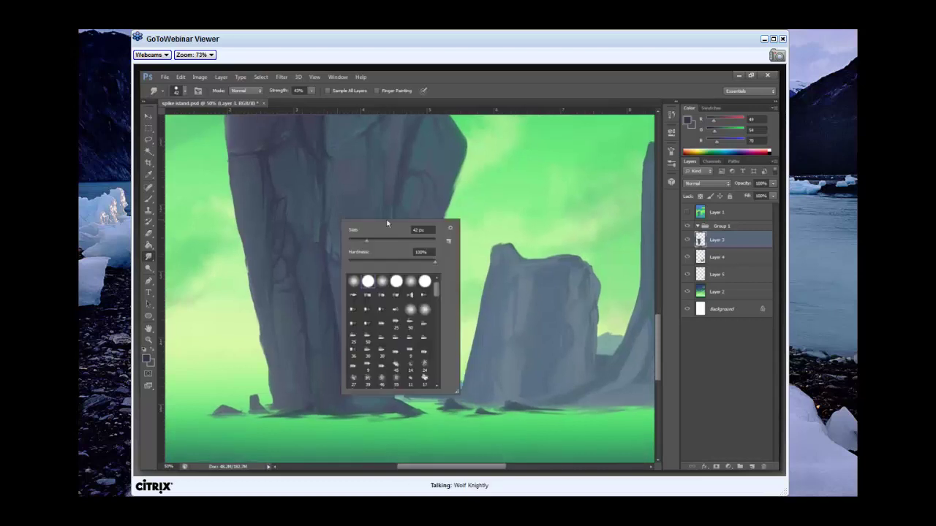
type("15")
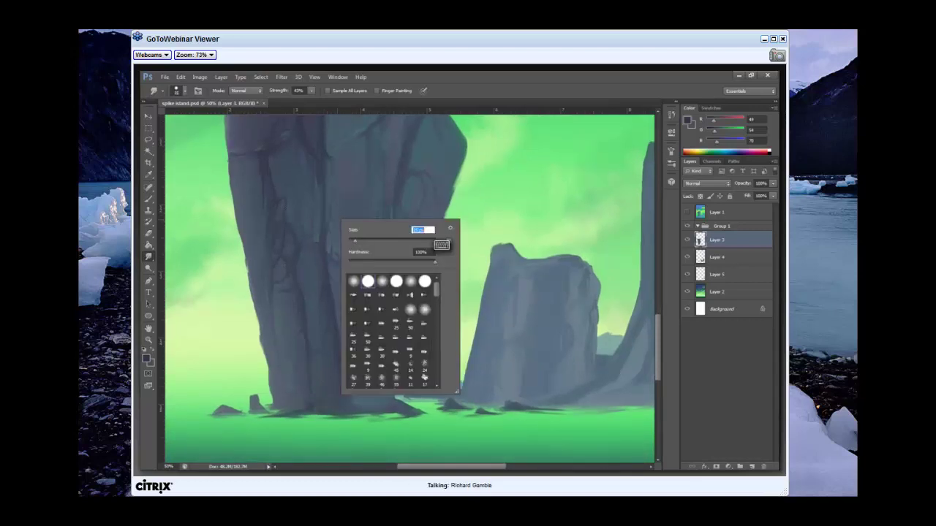
key("Return")
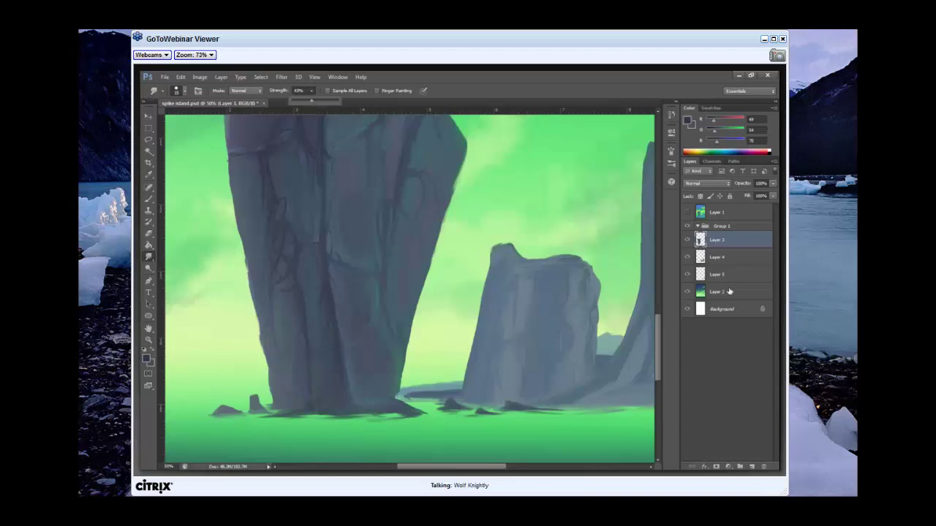
Select Layer 2 (the sky) and zoom out to 16.7% to view the whole painting.
left_click(729, 291)
scroll(652, 278, "up", 5)
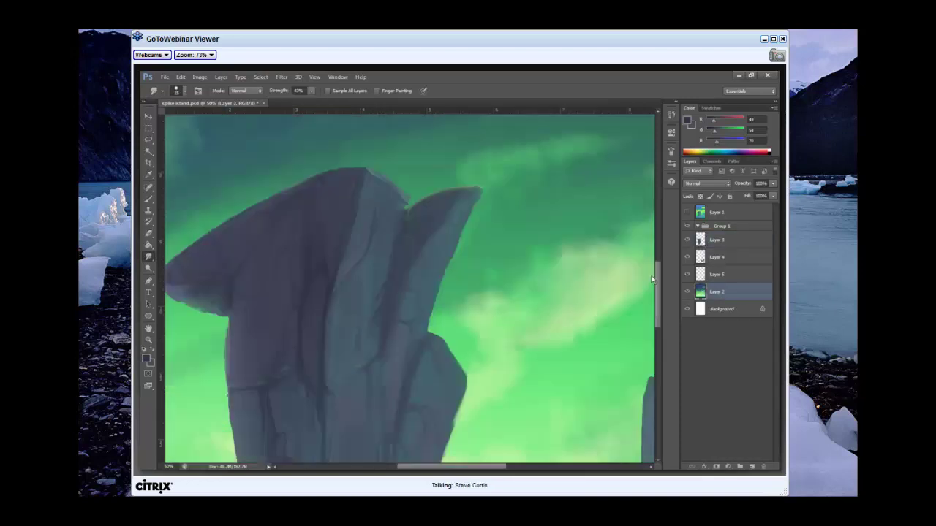
scroll(652, 279, "up", 5)
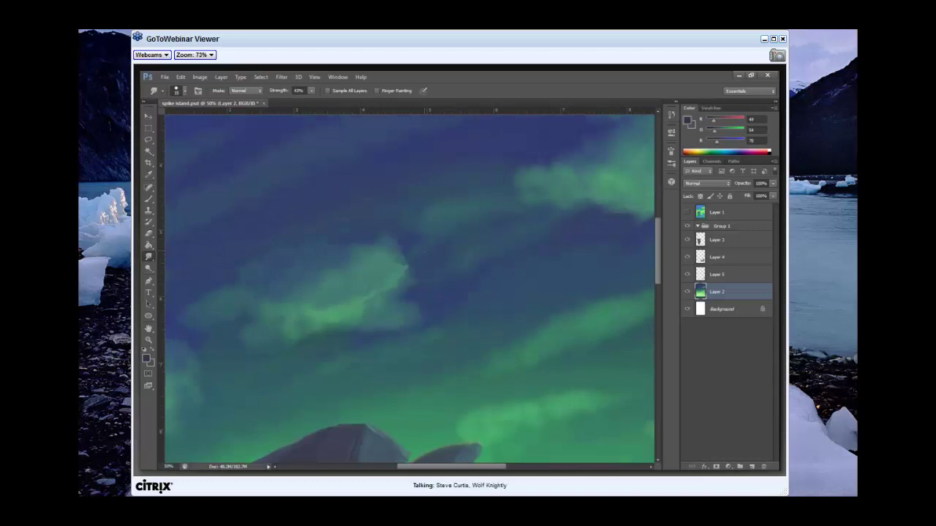
key("ctrl+minus")
key("ctrl+minus")
key("ctrl+minus")
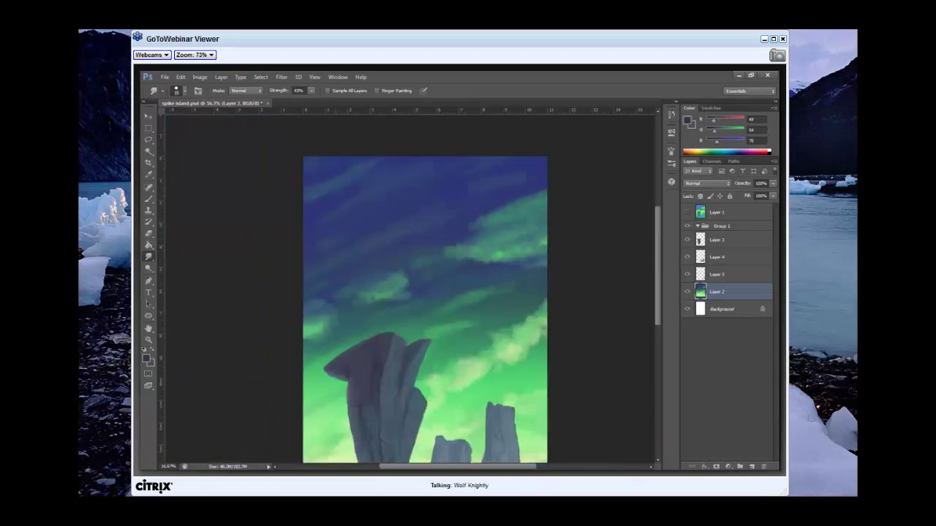
right_click(416, 243)
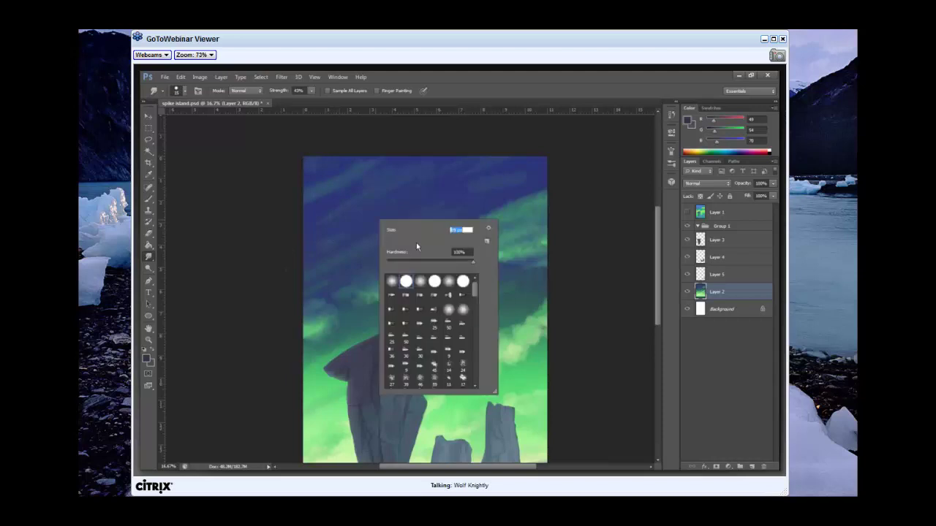
key("Return")
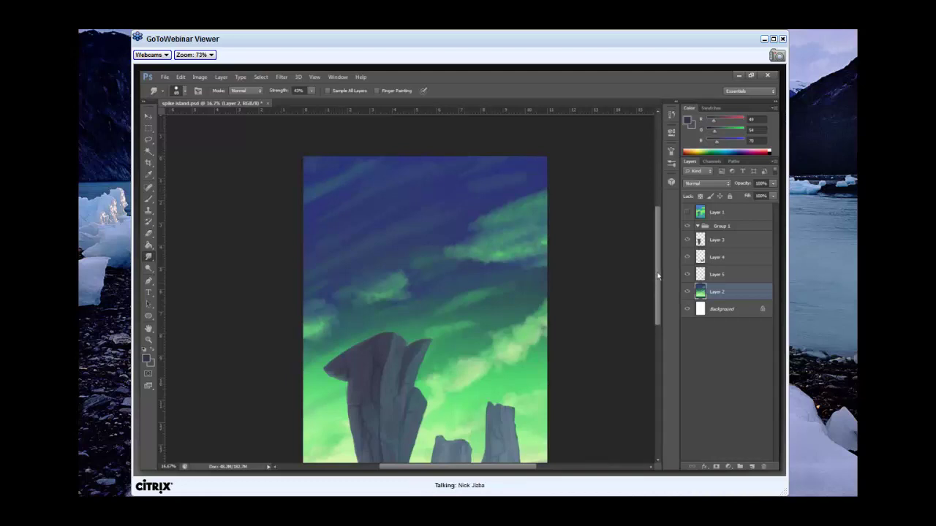
mouse_move(658, 285)
left_mouse_down()
mouse_move(656, 311)
mouse_move(656, 264)
mouse_move(652, 306)
mouse_move(653, 293)
left_mouse_up()
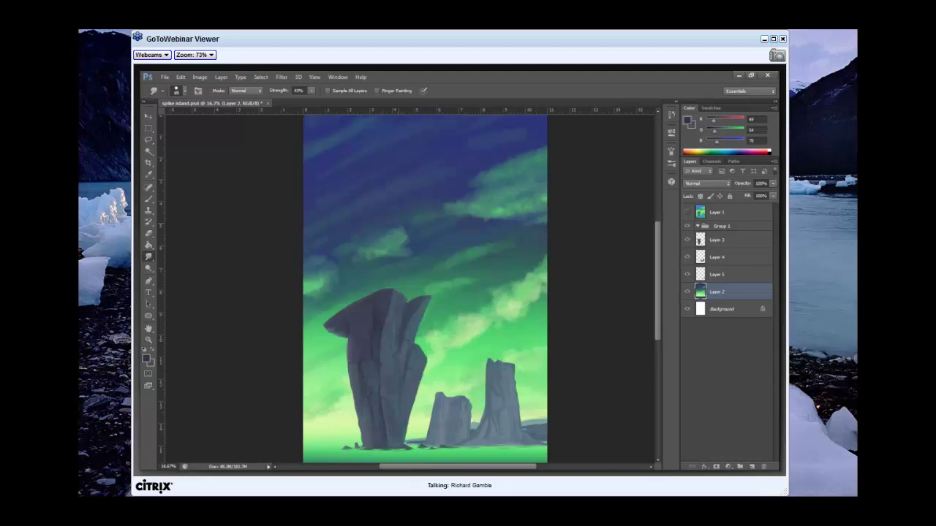
left_click(687, 212)
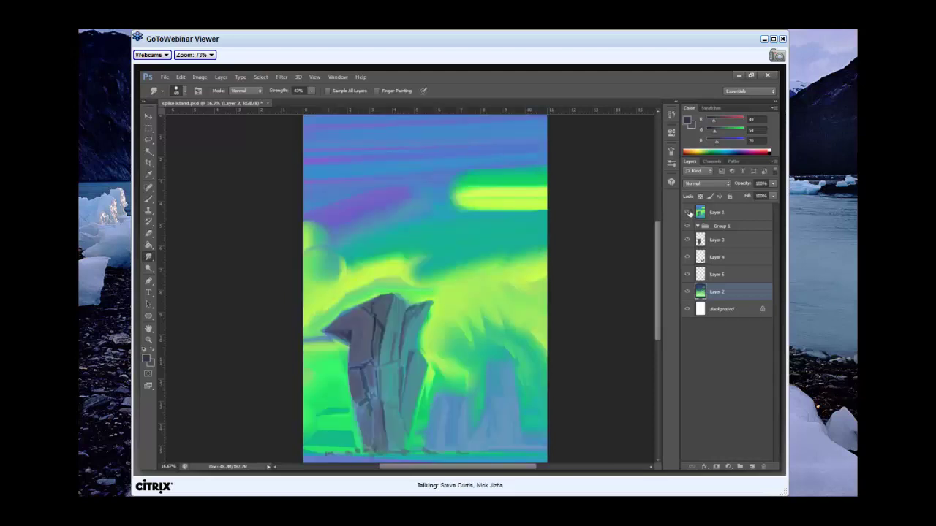
left_click(688, 213)
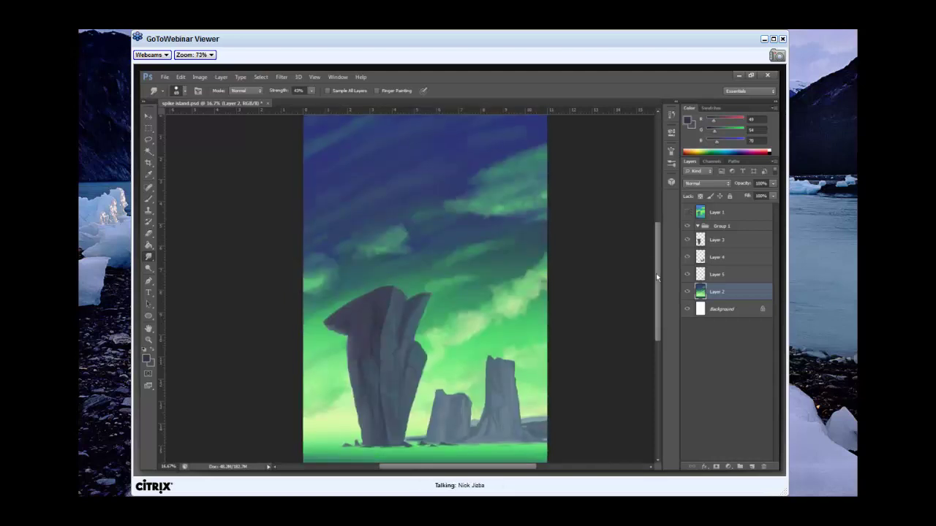
scroll(657, 278, "down", 2)
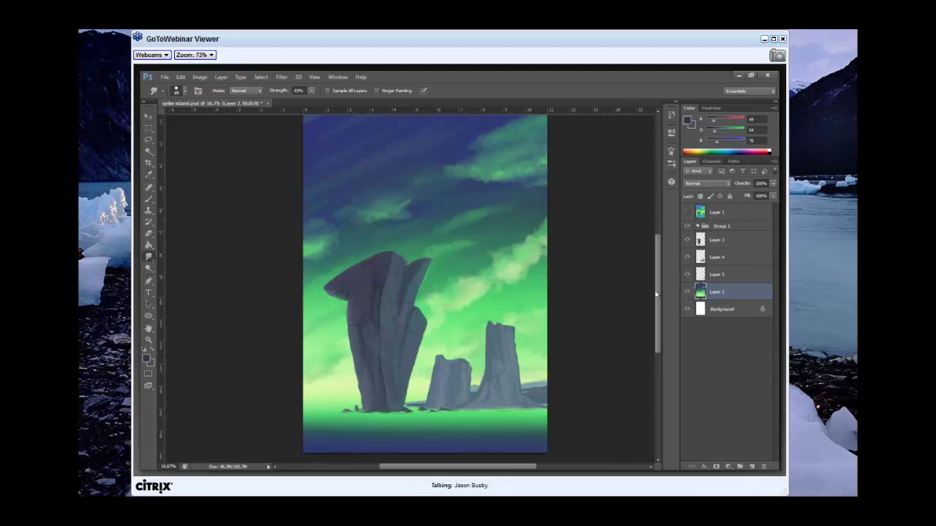
Reduce the Smudge tool's Strength from 43% to 32% in the options bar.
left_click_drag(656, 294, 655, 256)
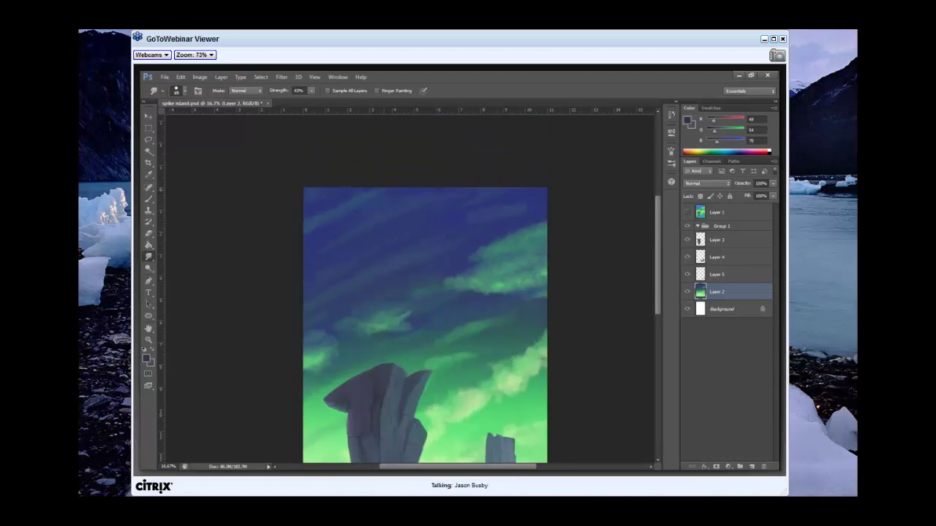
left_click_drag(660, 290, 657, 334)
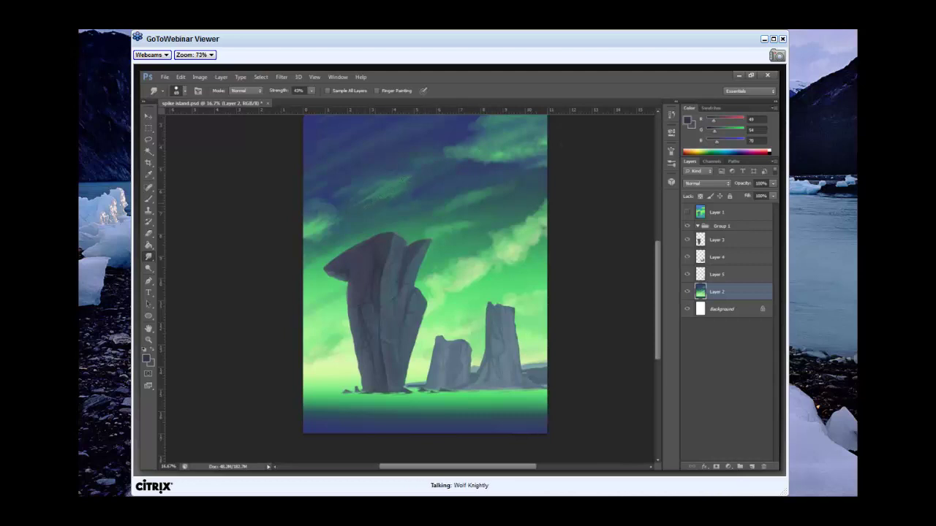
left_click(311, 91)
left_click_drag(310, 103, 305, 103)
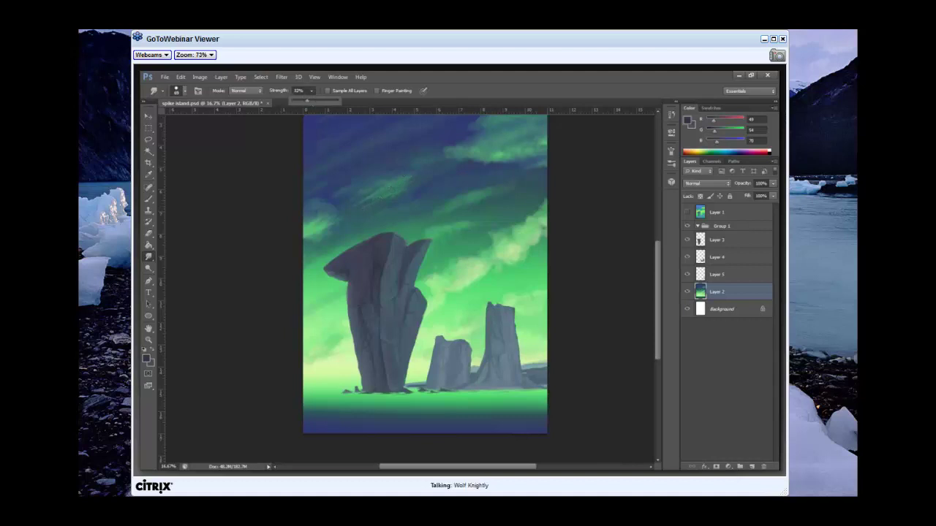
right_click(454, 222)
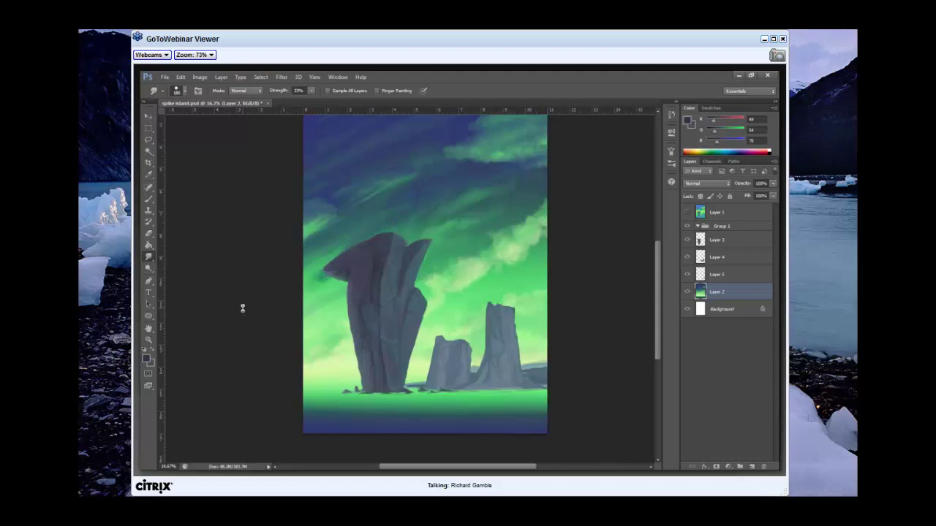
left_click_drag(656, 281, 660, 252)
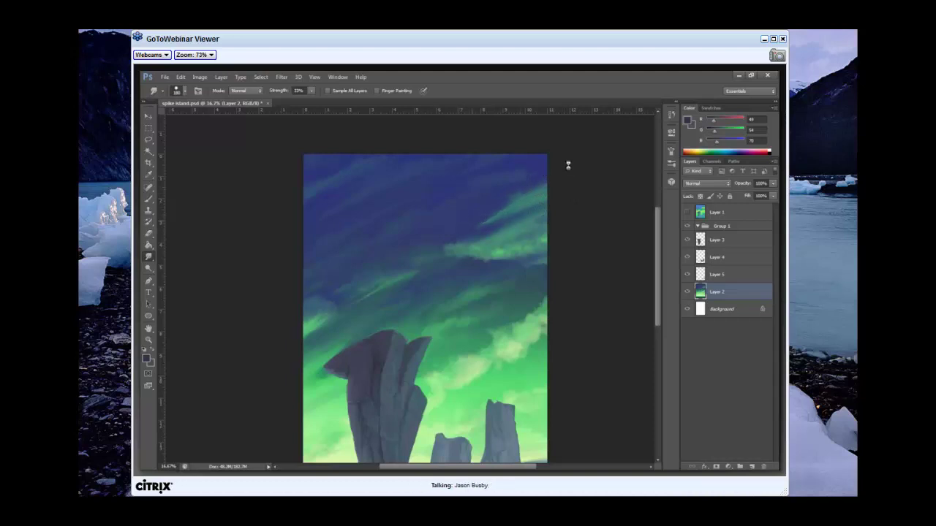
Shrink the smudge brush and blend dark blue into the edge of the light aurora cloud.
right_click(552, 225)
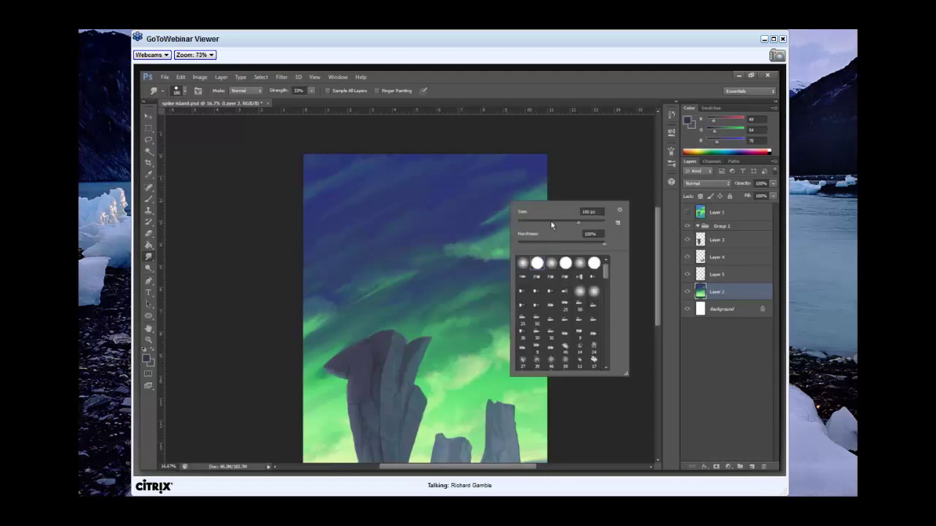
left_click_drag(580, 221, 573, 222)
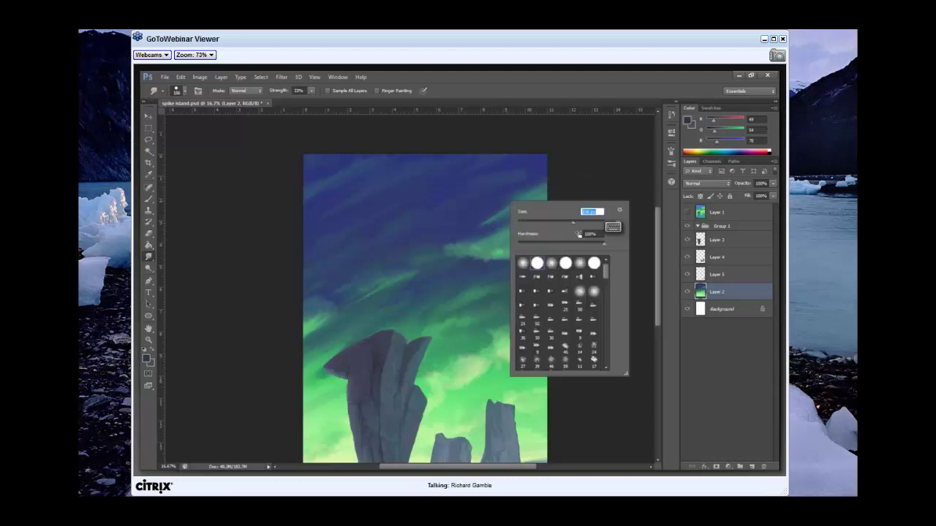
key("Return")
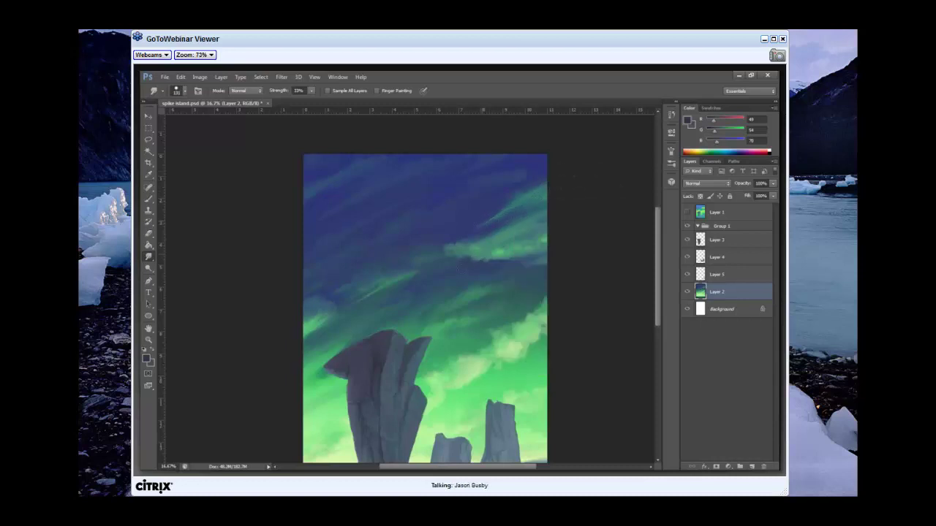
left_click_drag(473, 261, 502, 242)
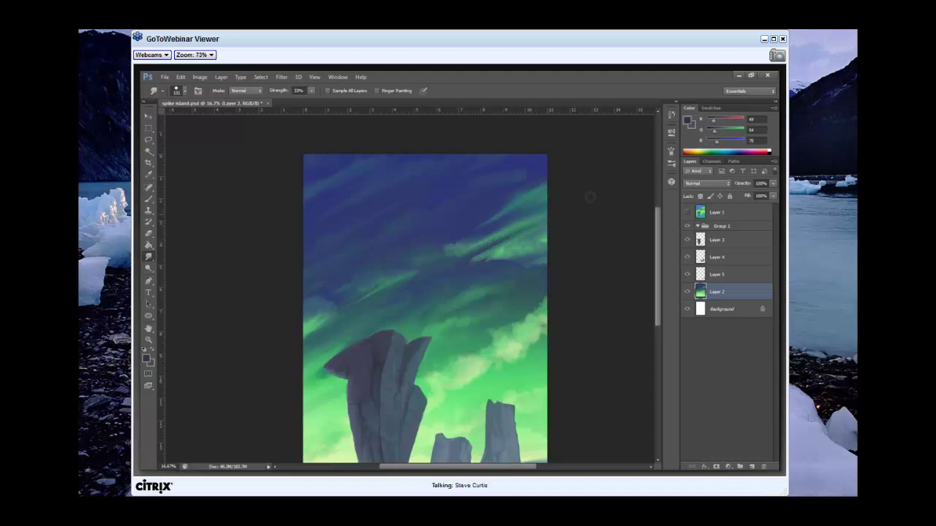
left_click_drag(448, 258, 465, 246)
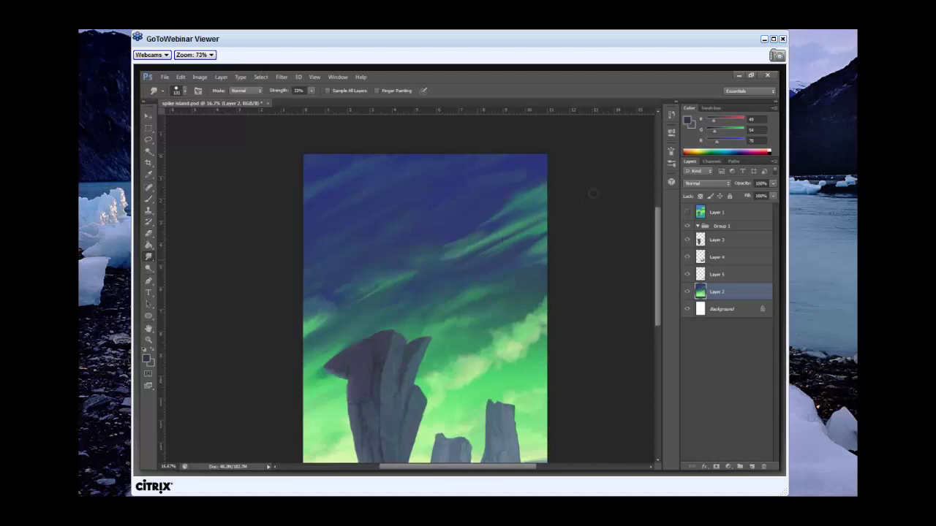
Raise smudge Strength to 64% and smear the green aurora streak toward the upper right.
left_click(311, 91)
left_click(323, 104)
key("6")
key("4")
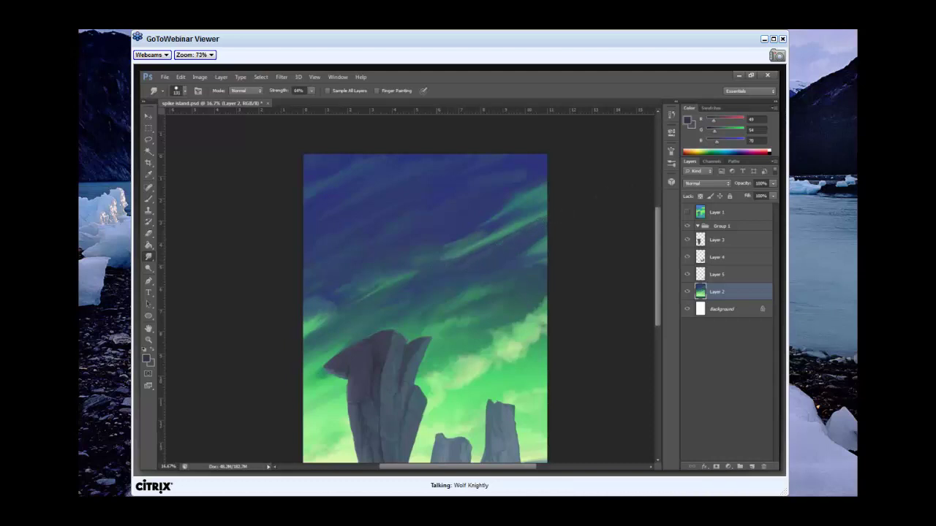
left_click_drag(442, 256, 525, 213)
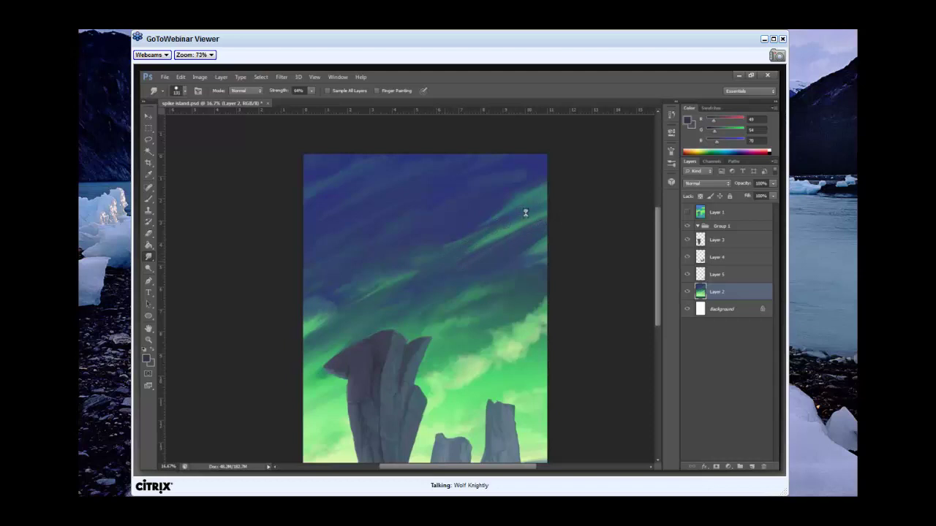
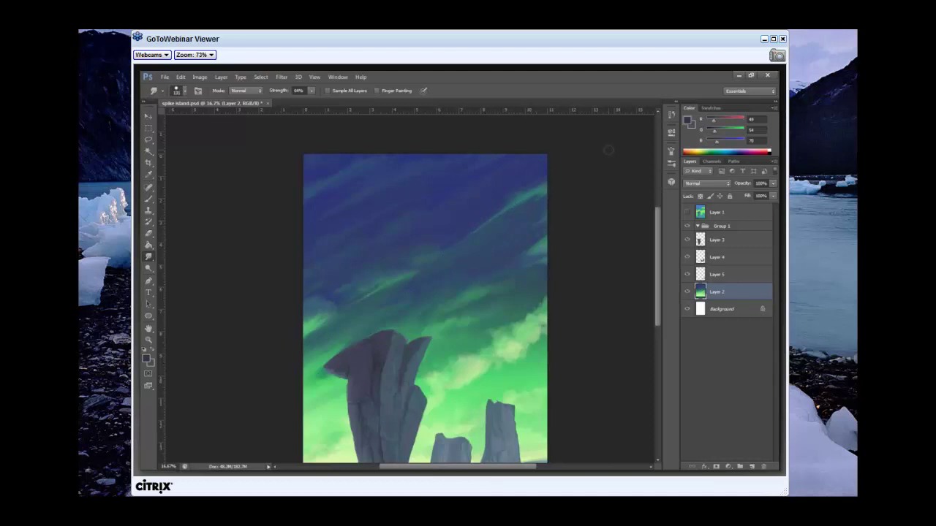
Blur the aurora sky layer with a 15.5-pixel Gaussian Blur, then return to Smudge.
left_click_drag(658, 262, 657, 270)
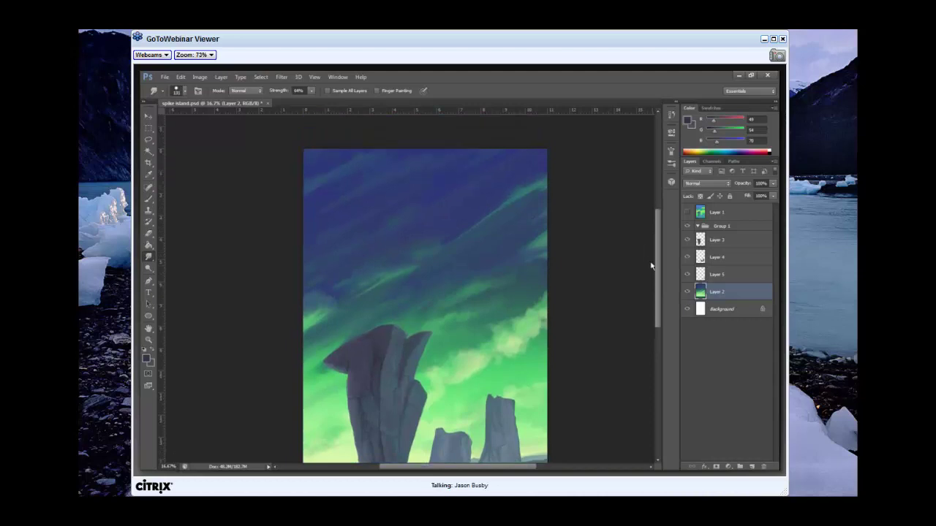
left_click(284, 79)
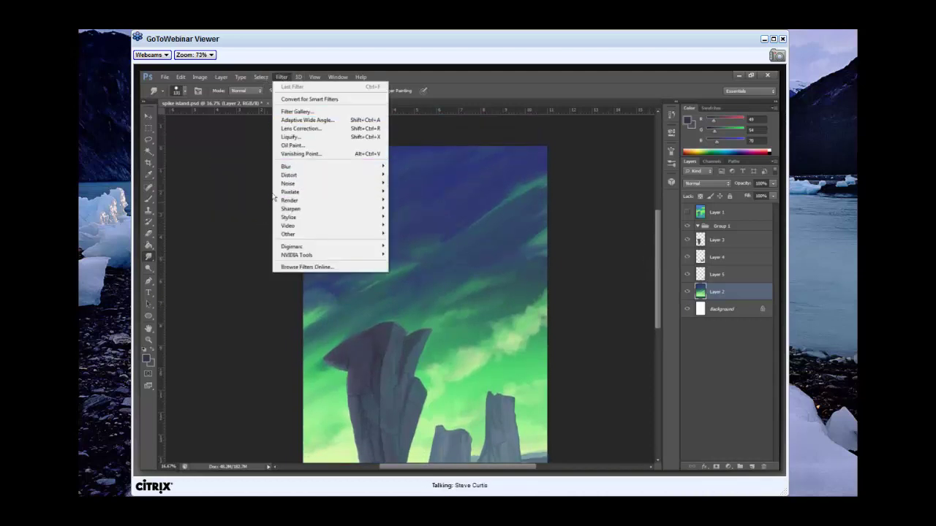
mouse_move(310, 168)
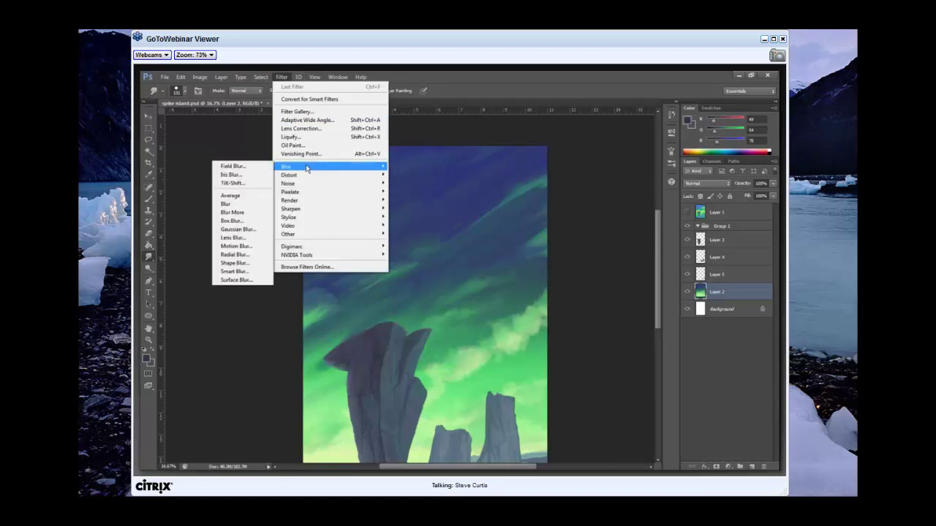
left_click(255, 228)
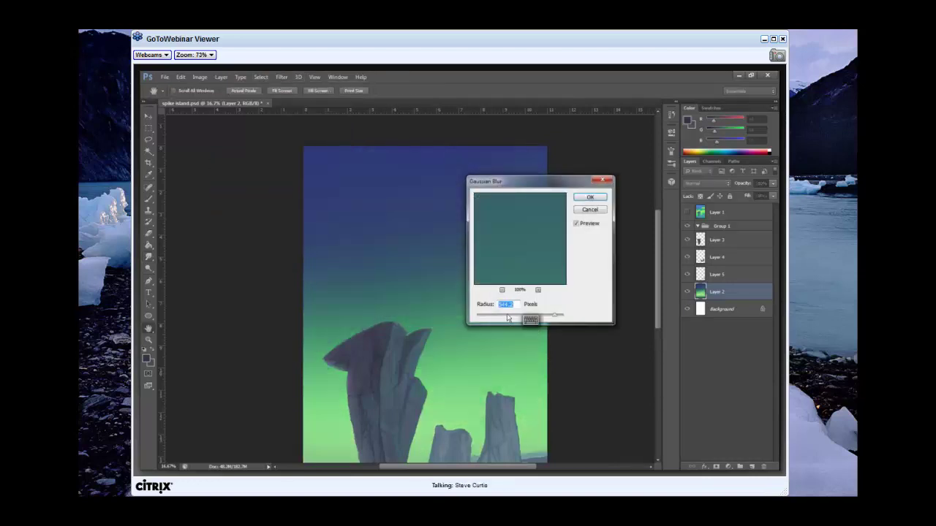
left_click_drag(507, 317, 513, 315)
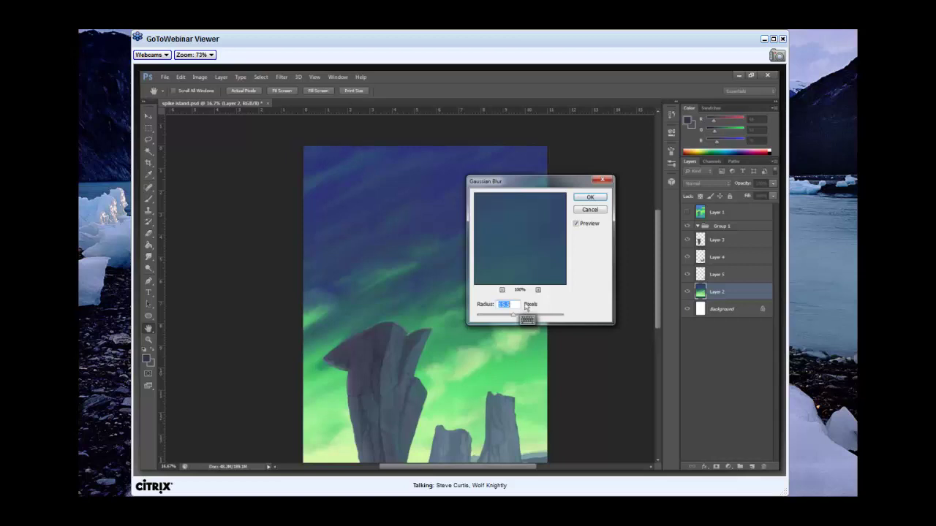
left_click(592, 197)
key("r")
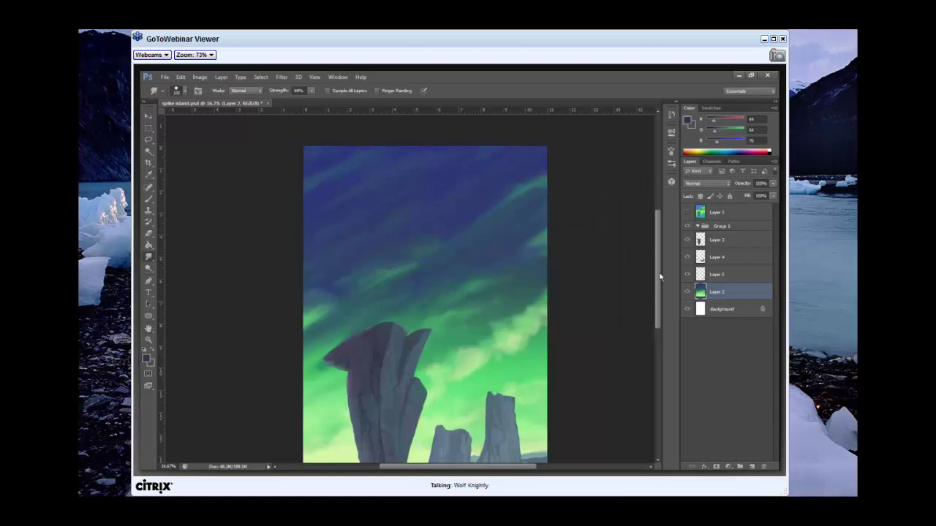
mouse_move(657, 278)
left_mouse_down()
mouse_move(657, 290)
mouse_move(656, 265)
left_mouse_up()
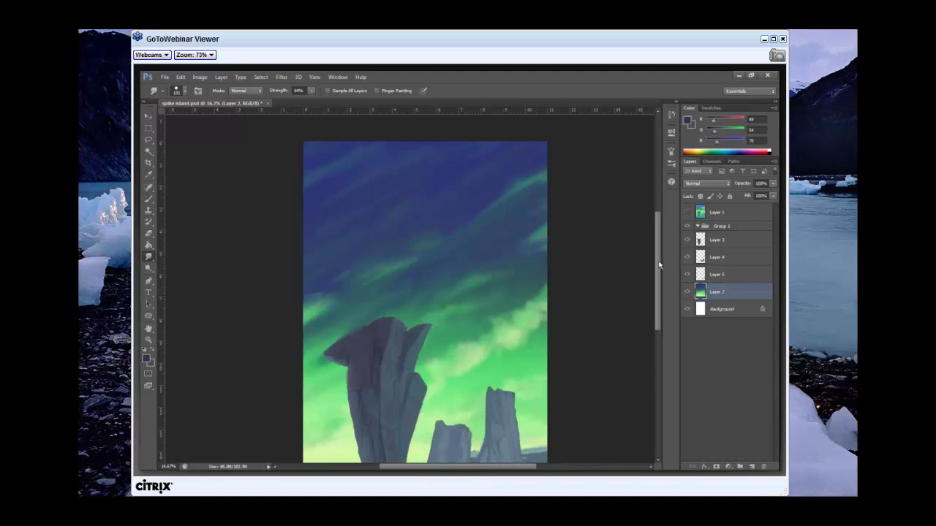
left_click_drag(658, 264, 656, 293)
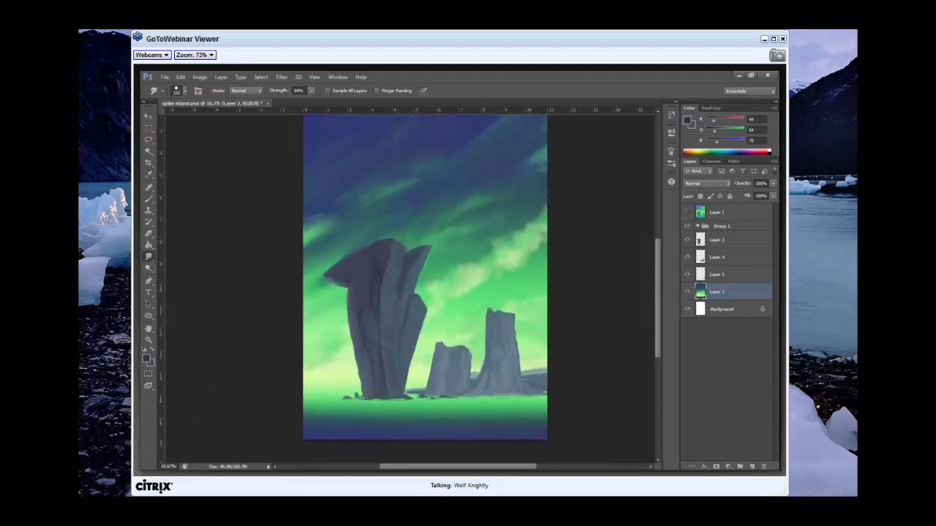
Lower Smudge strength to 53% and hide the rock spire Layers 3 and 4.
left_click(311, 91)
left_click_drag(311, 90, 299, 111)
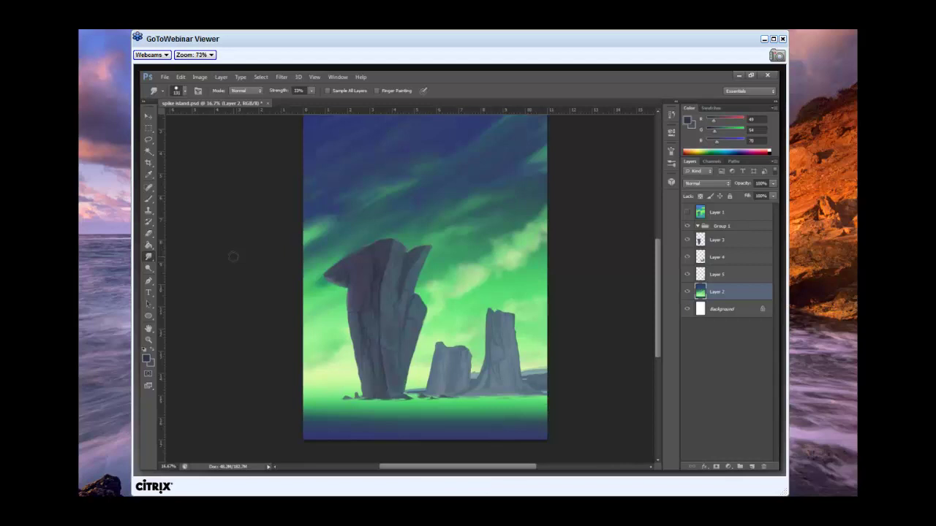
left_click_drag(686, 240, 687, 257)
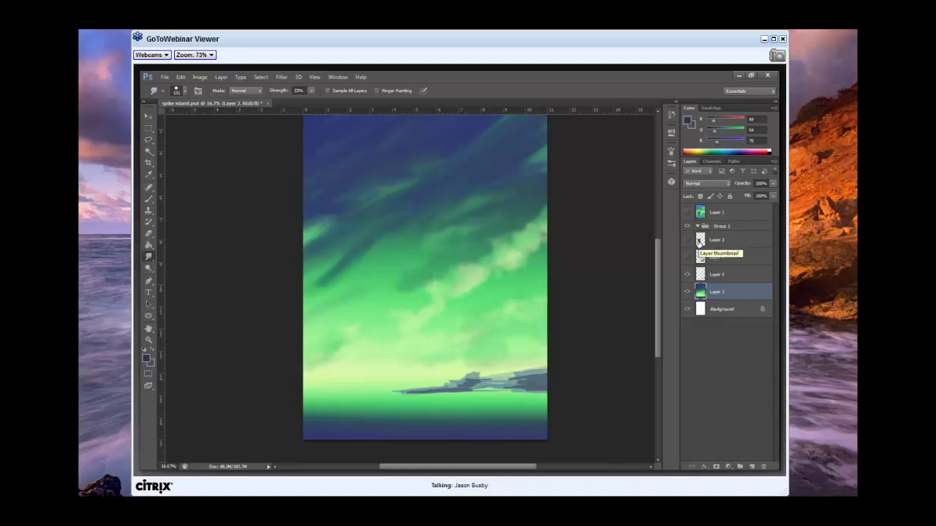
Keep Smudge strength at 75% and make Layer 5 the active layer.
right_click(511, 358)
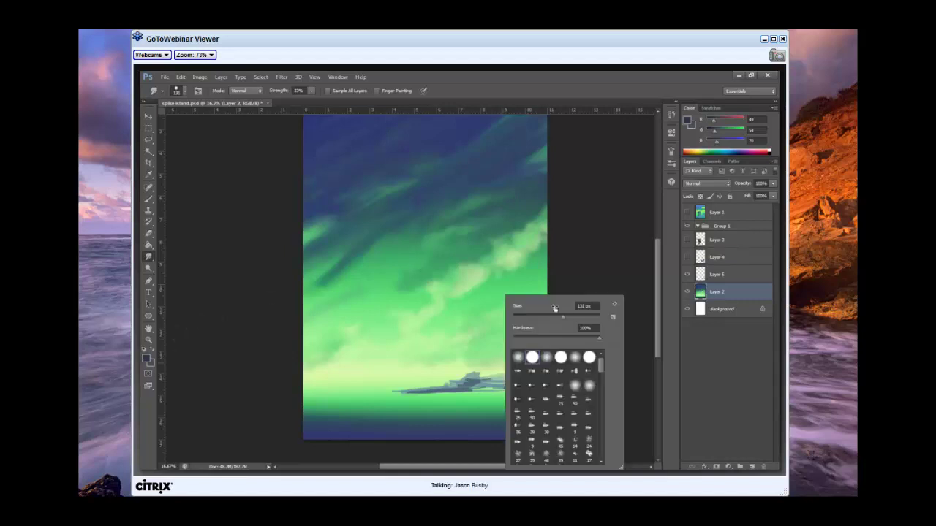
left_click(311, 91)
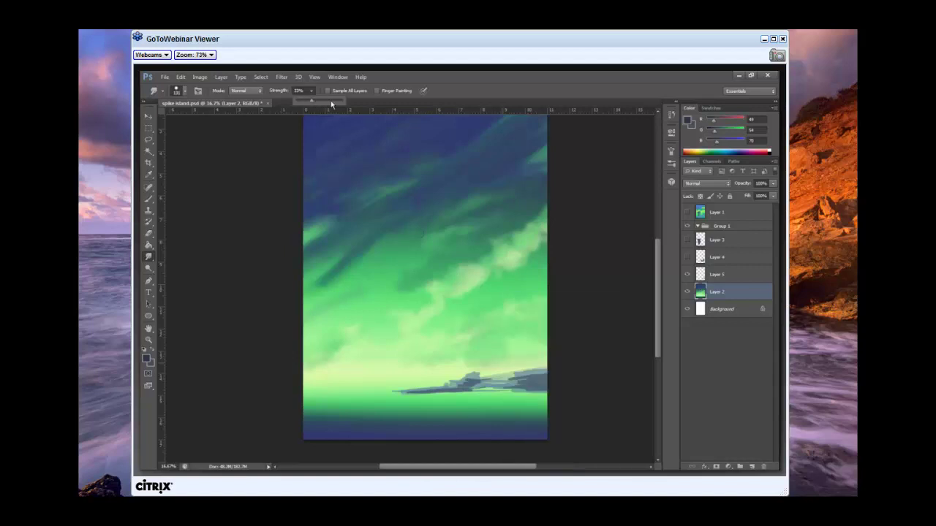
left_click(488, 382)
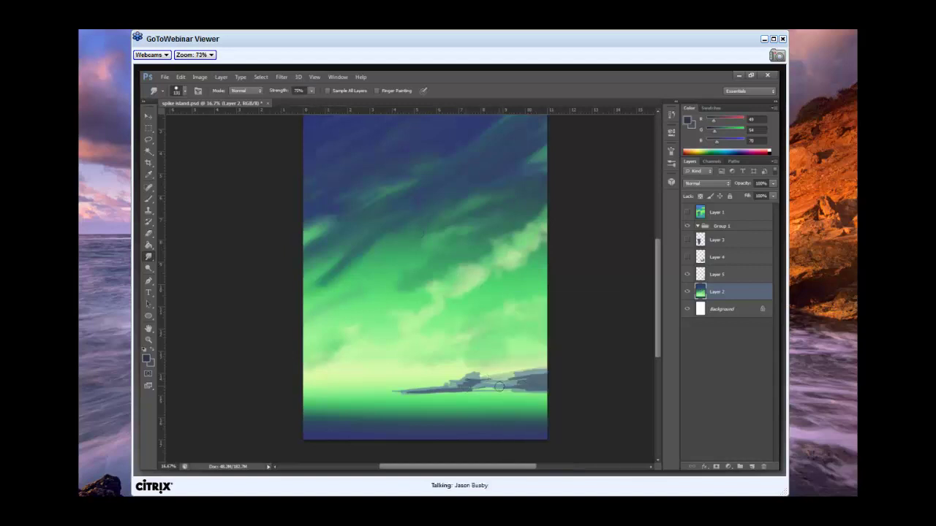
left_click(709, 275)
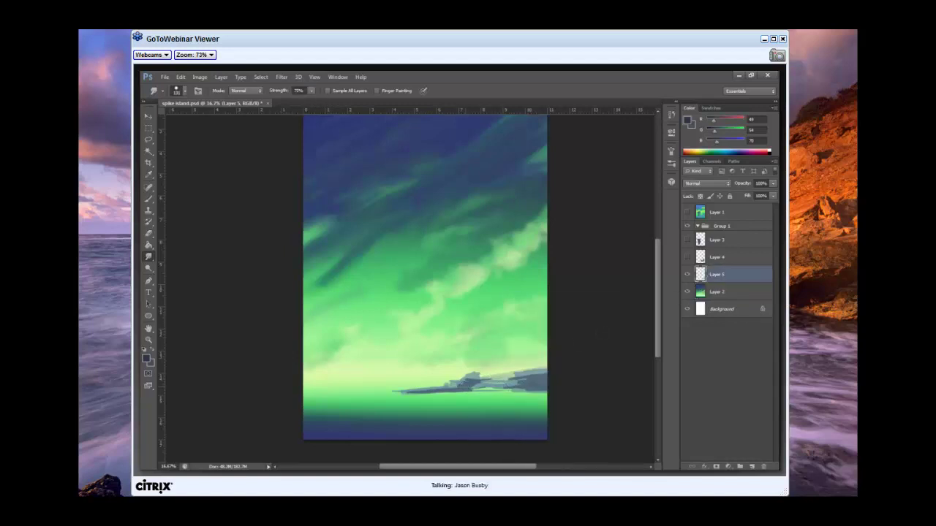
Smudge the island's right end, then its spikes near the horizon with a smaller brush.
mouse_move(497, 385)
left_mouse_down()
mouse_move(483, 389)
mouse_move(526, 385)
mouse_move(485, 385)
left_mouse_up()
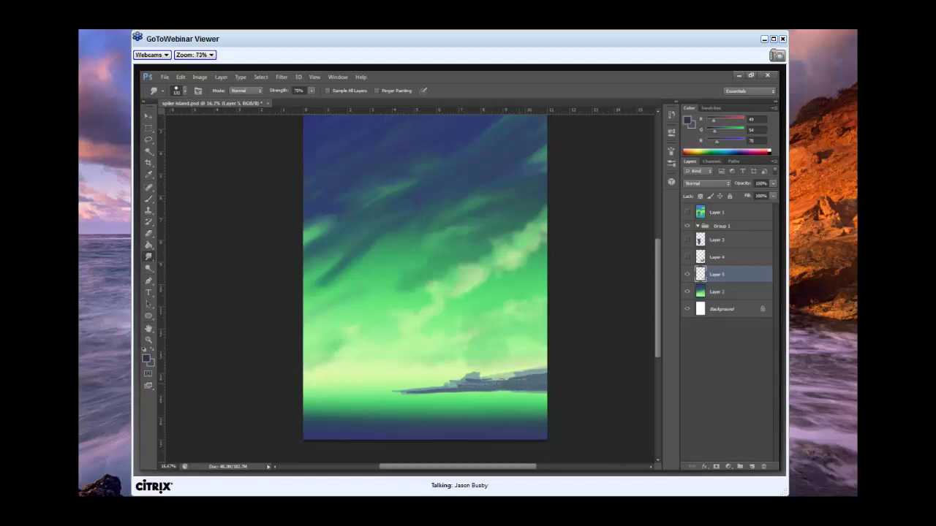
right_click(476, 366)
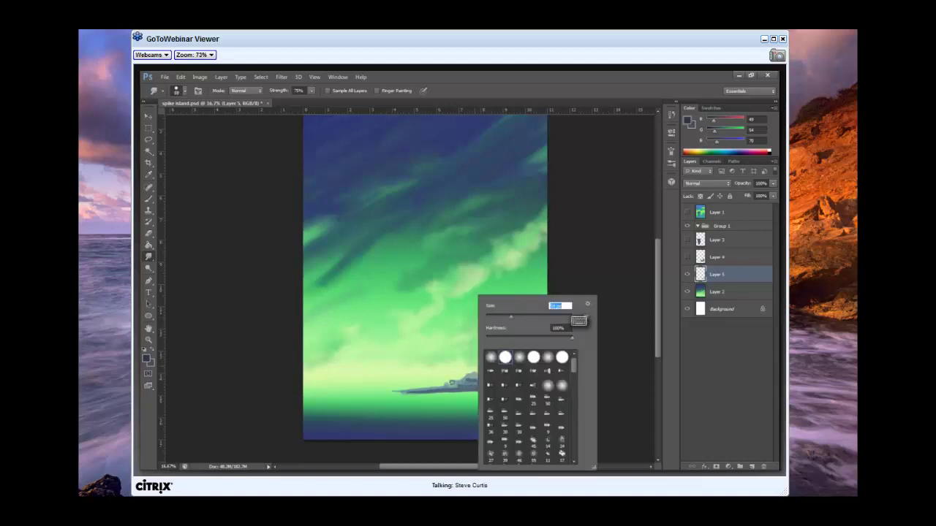
key("Escape")
left_click_drag(468, 382, 446, 385)
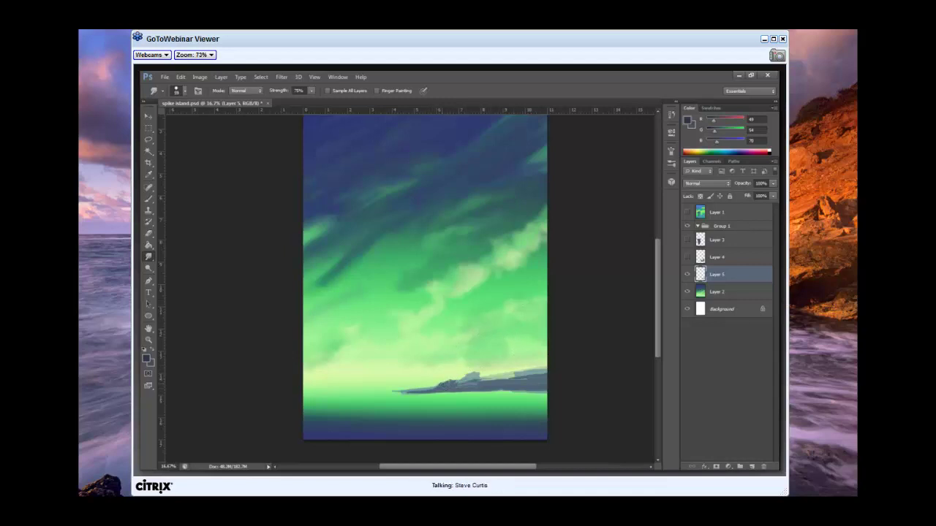
Soften the island's dark spikes and drag its top edge rightward into a longer ridge.
left_click_drag(438, 388, 458, 381)
left_click_drag(503, 375, 535, 375)
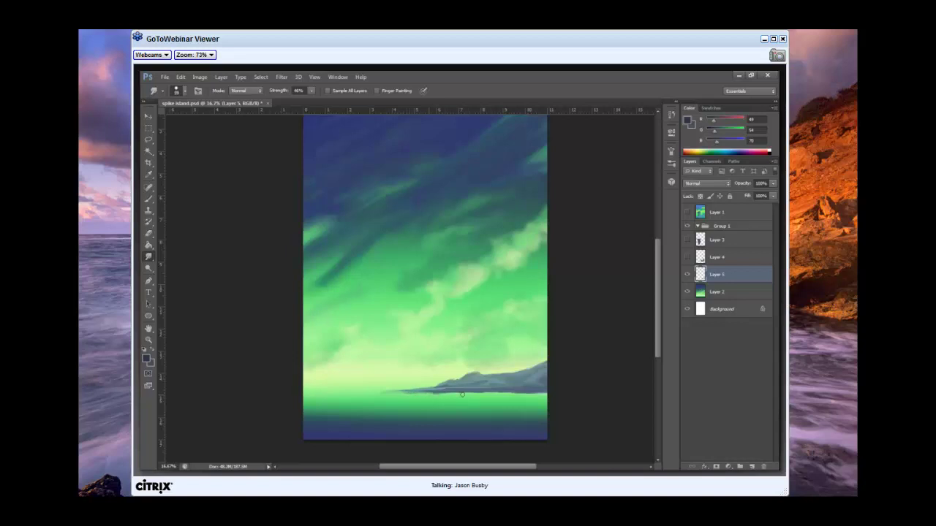
Smudge along the dark horizon line, then show rock spire Layers 3 and 4 again.
left_click_drag(428, 394, 539, 395)
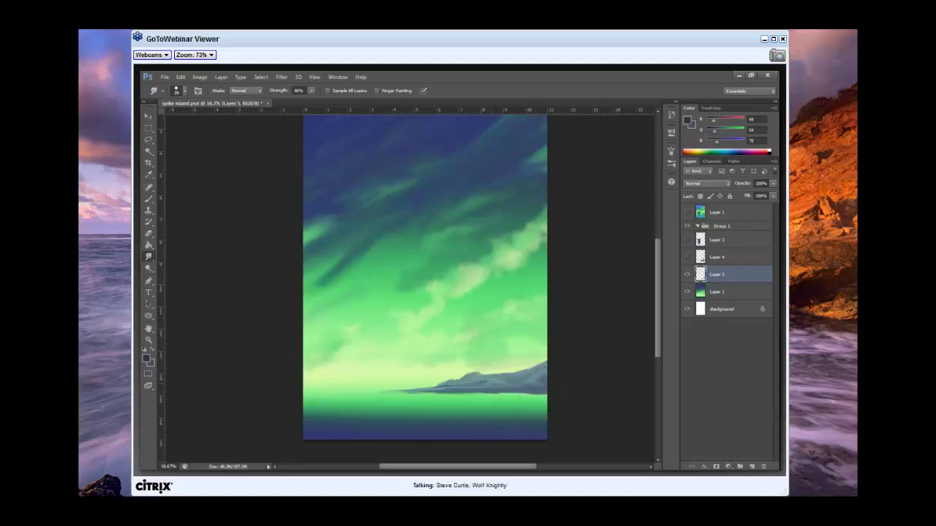
left_click(687, 239)
left_click(686, 257)
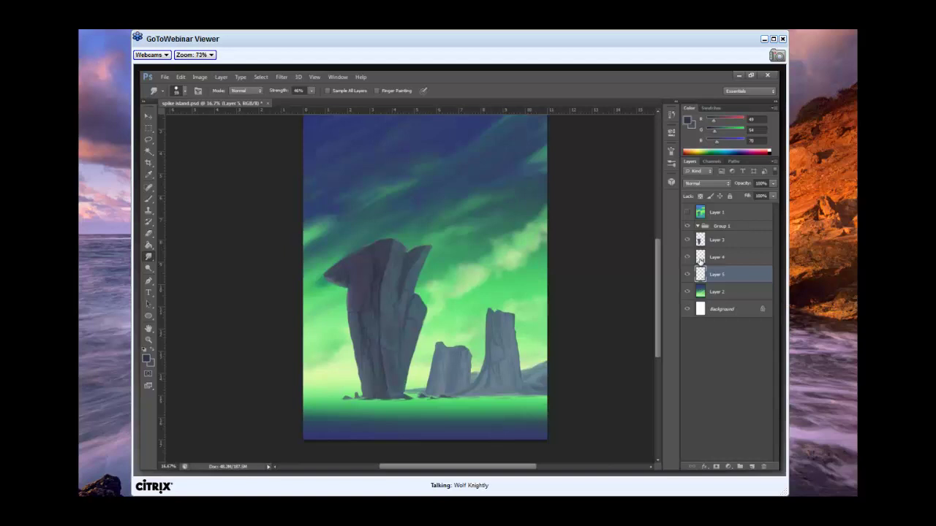
Keep Smudge strength at 46%, select Layer 2, and smear the green aurora into diagonal streaks.
left_click_drag(659, 272, 667, 230)
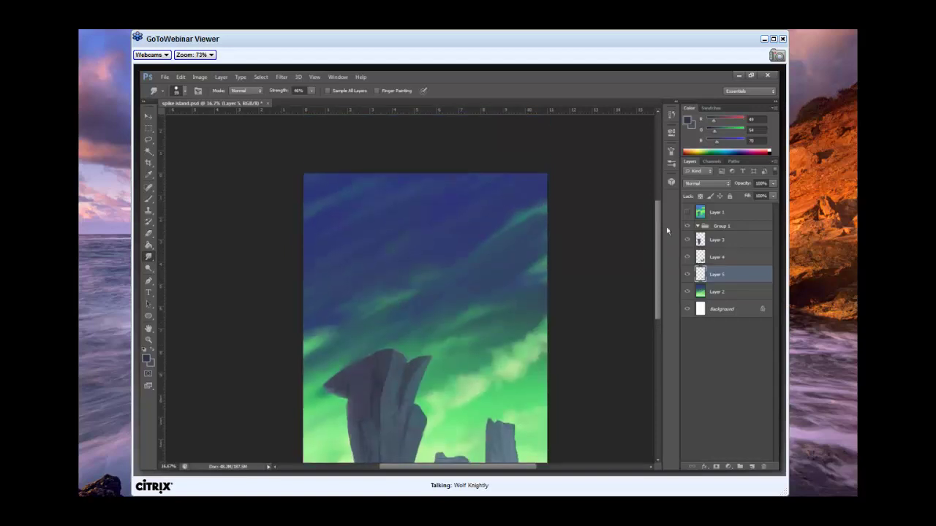
left_click(312, 91)
left_click(381, 146)
left_click(716, 292)
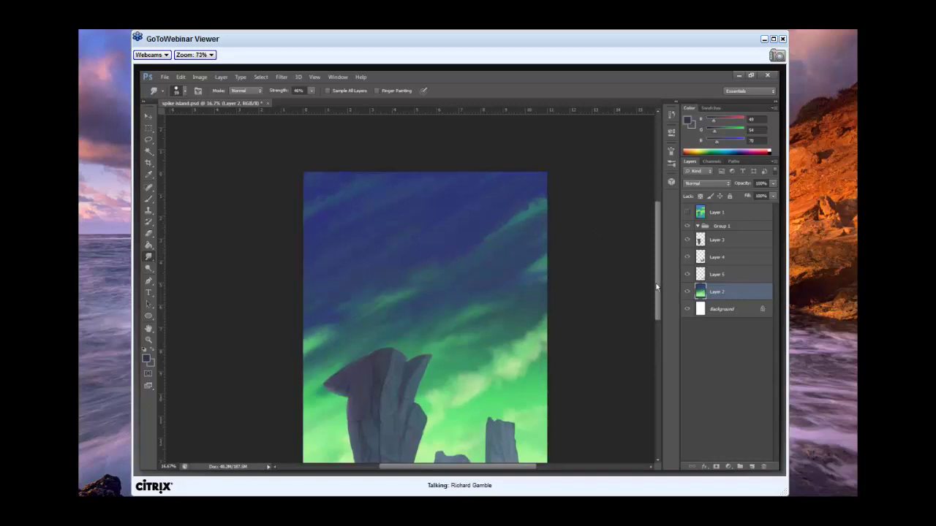
mouse_move(656, 287)
left_mouse_down()
mouse_move(655, 296)
mouse_move(656, 284)
left_mouse_up()
right_click(401, 276)
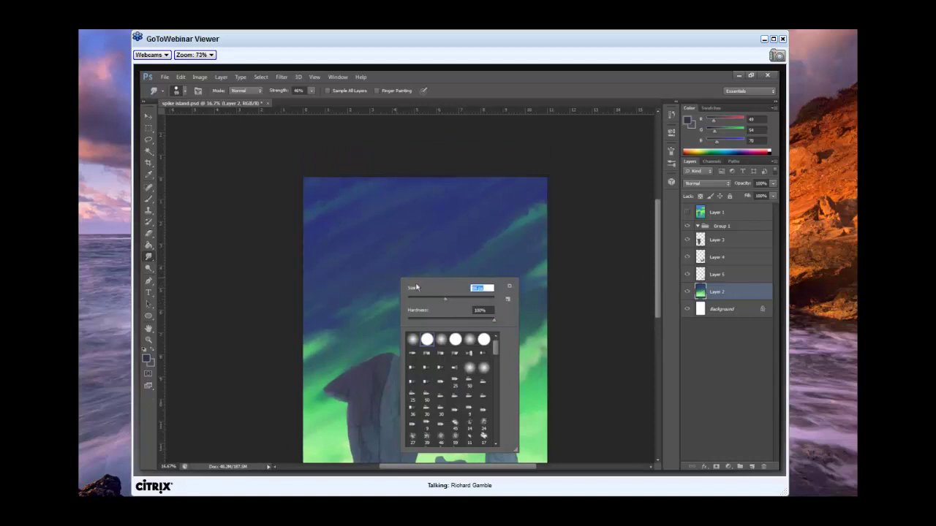
Set a new smudge brush size and smear diagonal green streaks across the upper sky.
key("Escape")
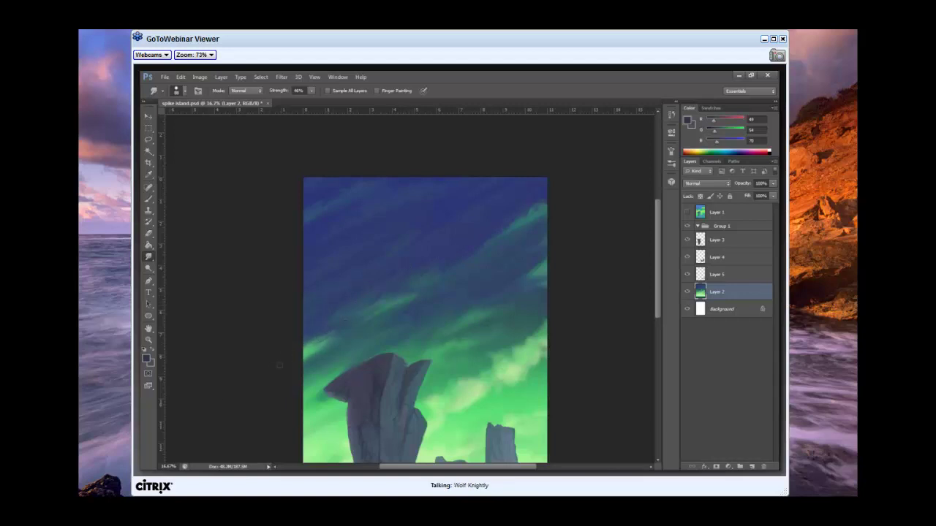
right_click(405, 283)
key("Escape")
Enter a smaller brush size and smudge softer aurora streaks beside the tallest spire's top.
scroll(658, 263, "down", 2)
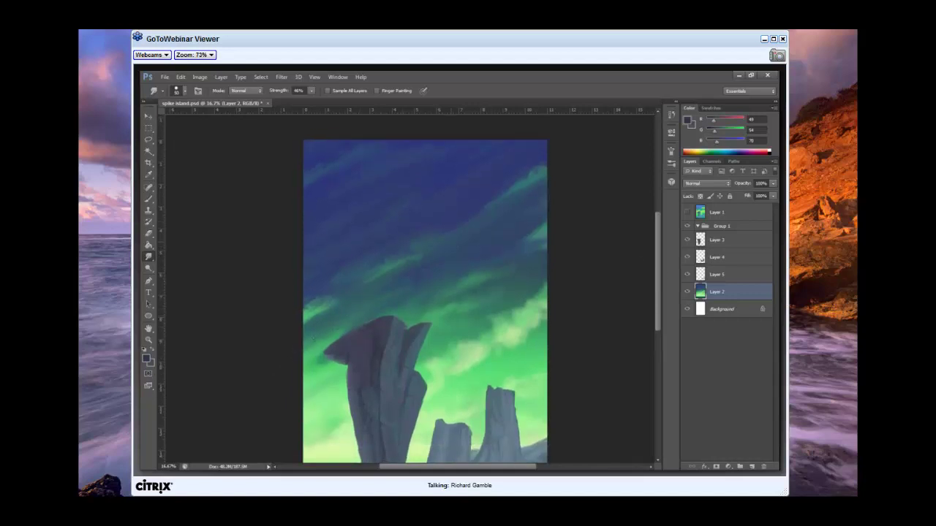
right_click(459, 248)
double_click(539, 256)
key("Return")
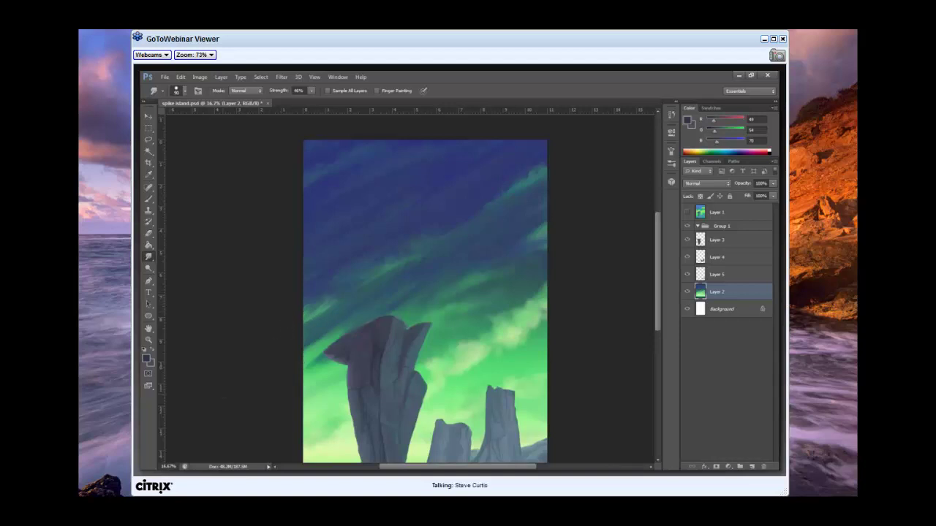
left_click_drag(658, 289, 658, 296)
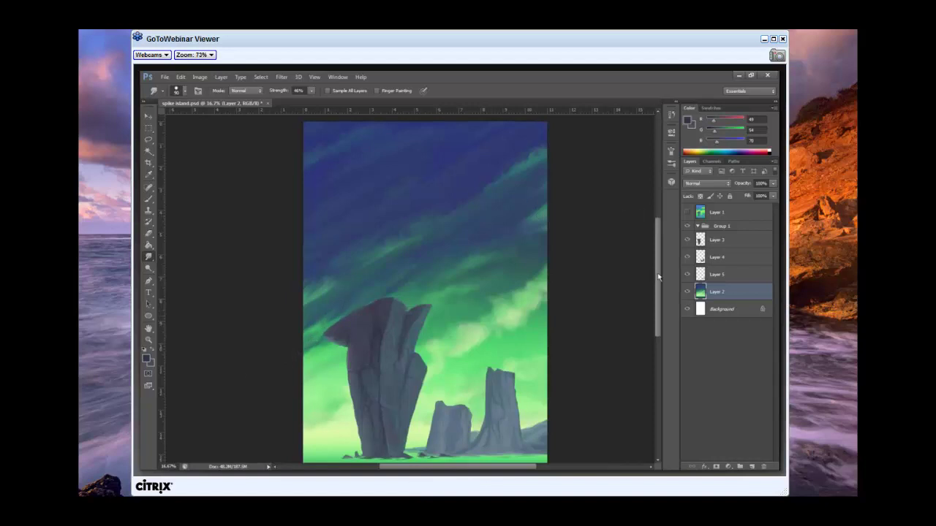
scroll(653, 274, "up", 3)
scroll(653, 270, "down", 3)
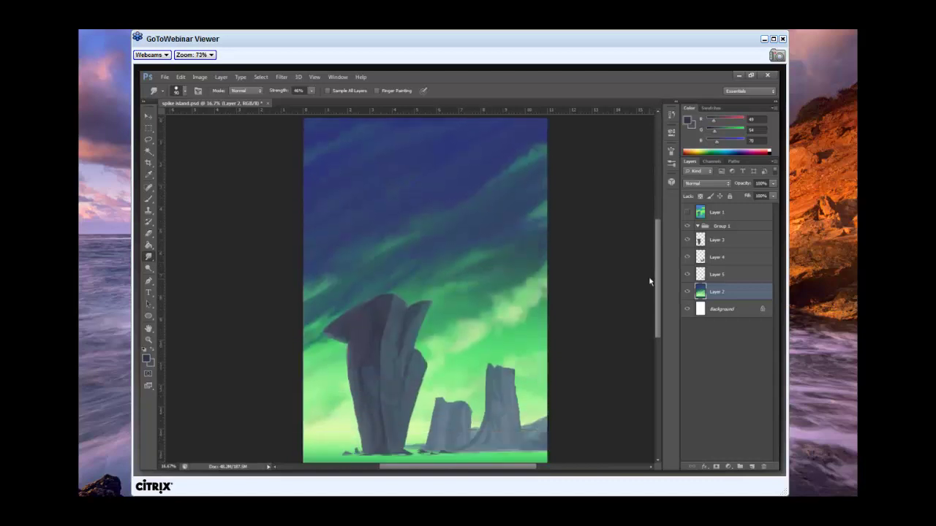
scroll(650, 282, "up", 3)
scroll(647, 296, "down", 3)
scroll(643, 310, "up", 1)
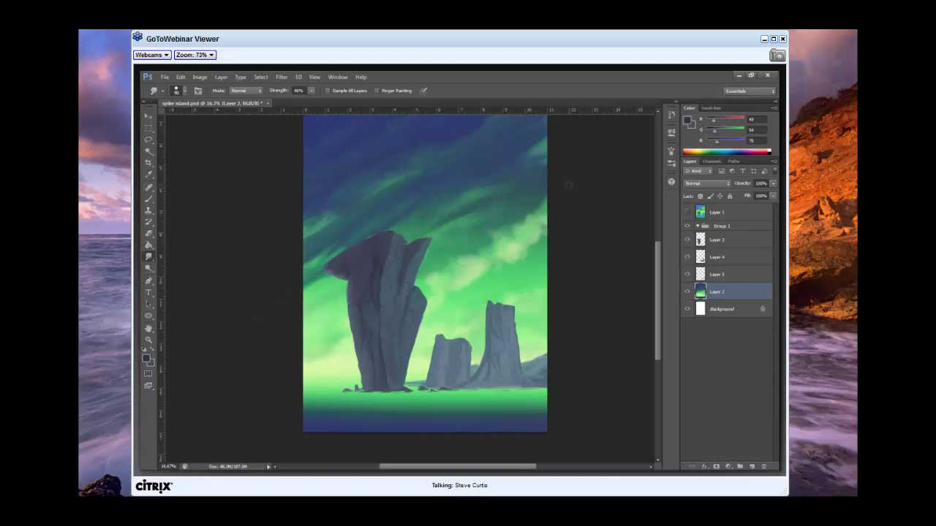
scroll(529, 206, "up", 3)
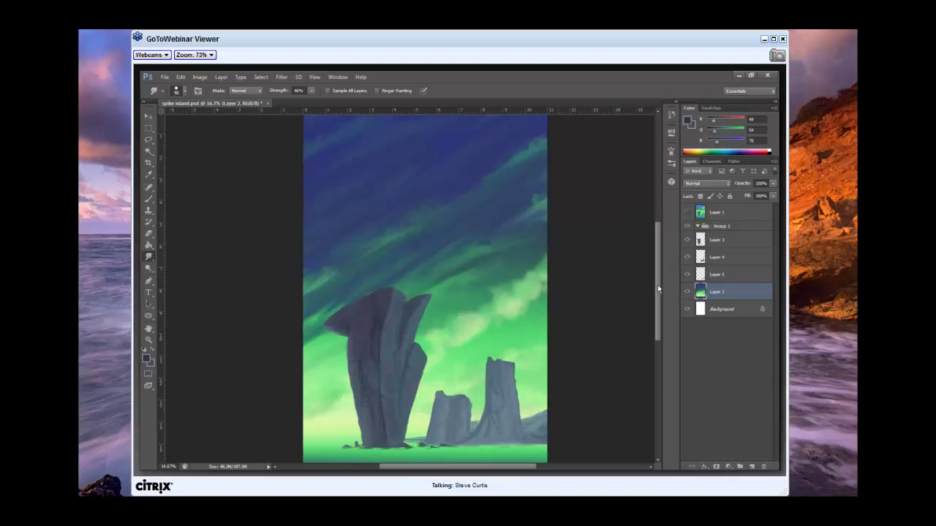
Smudge pale green wisps through the aurora's middle, between the tallest spire and smaller rocks.
mouse_move(656, 279)
left_mouse_down()
mouse_move(661, 259)
mouse_move(660, 311)
left_mouse_up()
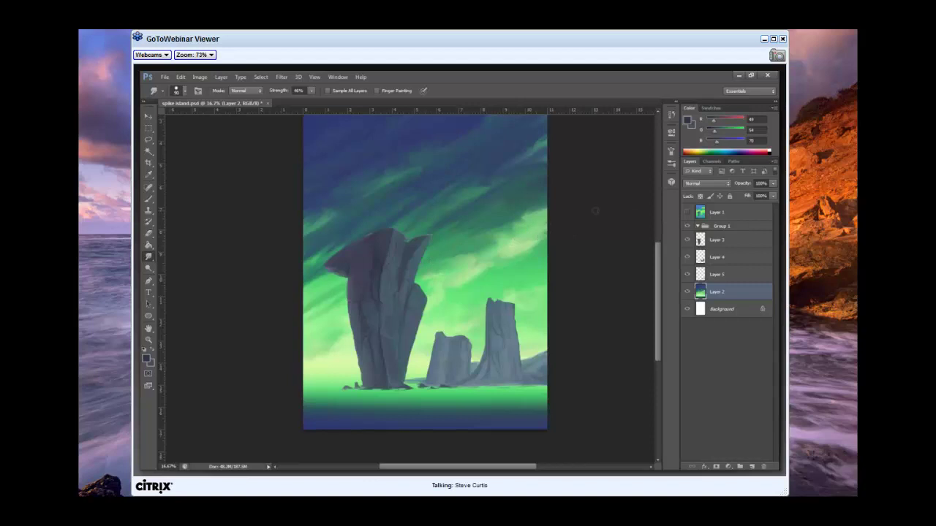
Reduce the smudge brush size twice in the Brush Preset picker for finer blending.
right_click(470, 331)
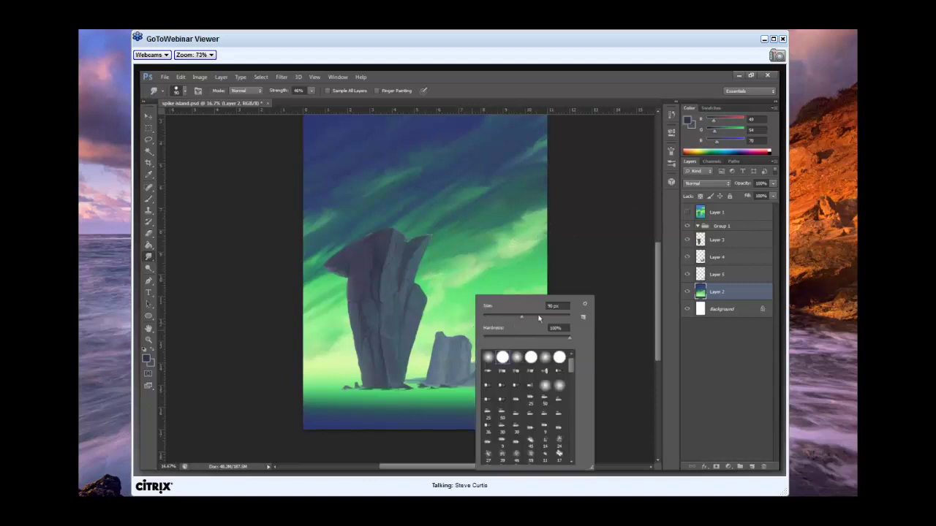
left_click(456, 321)
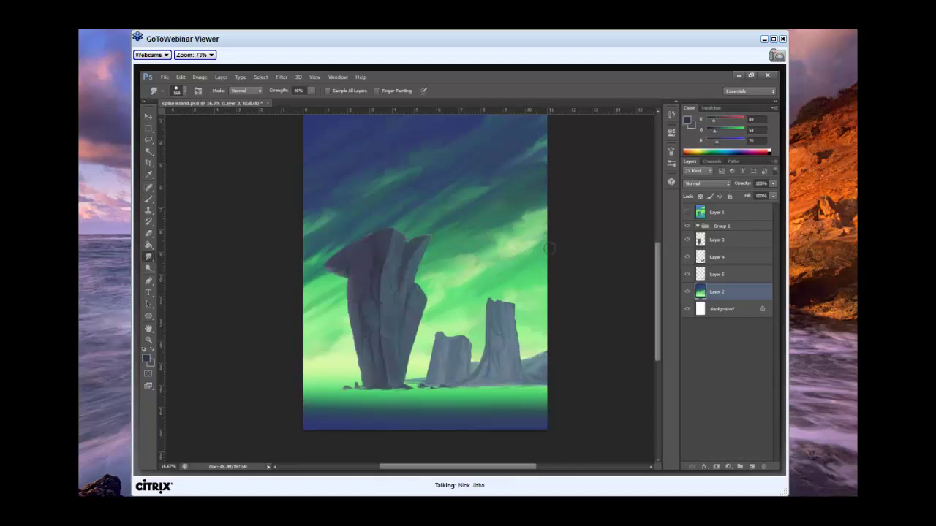
right_click(512, 274)
left_click(549, 294)
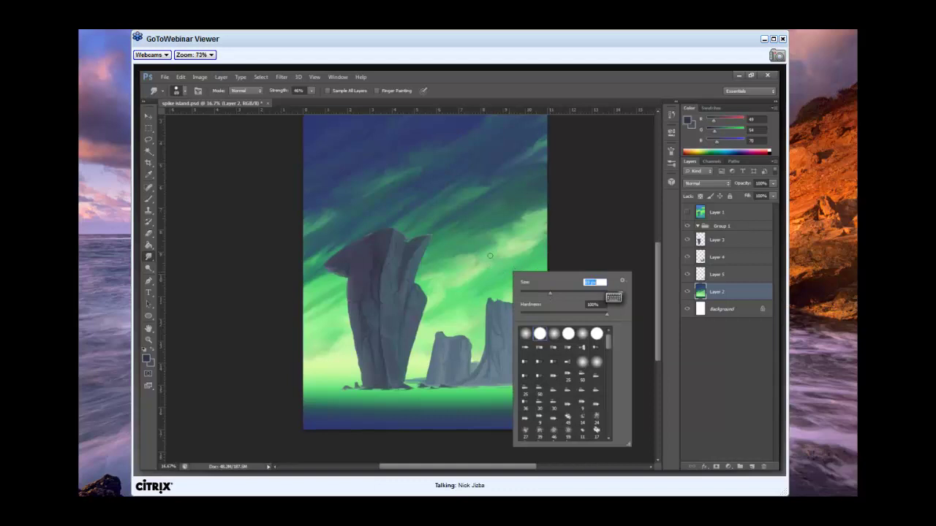
left_click(450, 316)
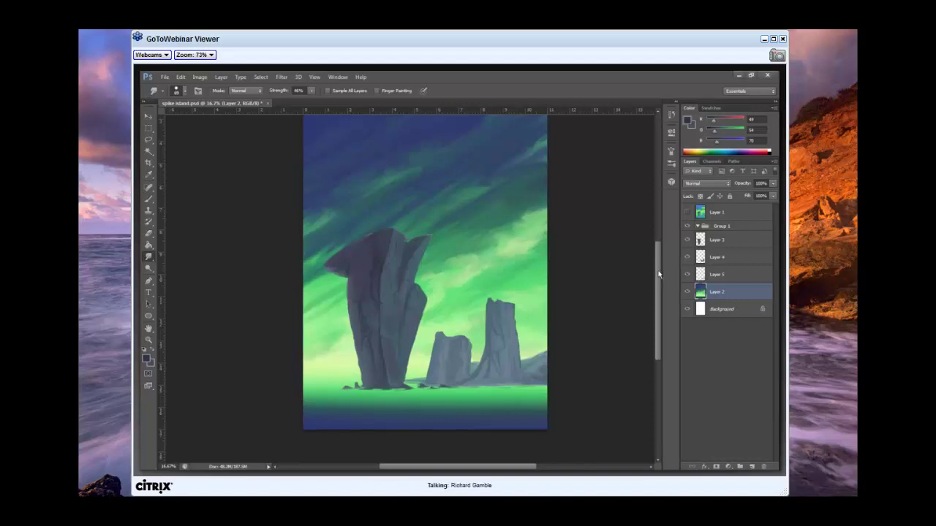
Rotate the background layer about 5.6° clockwise and stretch it to 124% width, then undo to compare.
mouse_move(658, 278)
left_mouse_down()
mouse_move(653, 256)
mouse_move(640, 281)
mouse_move(600, 266)
left_mouse_up()
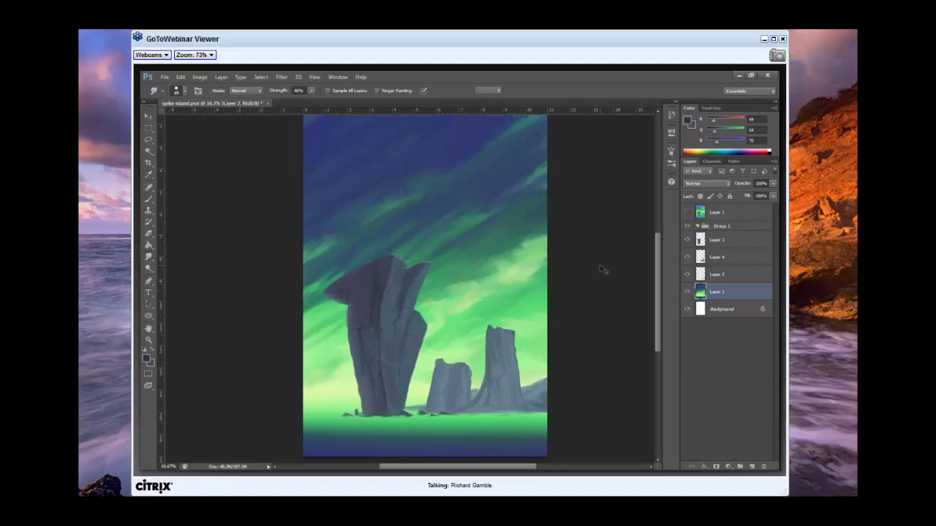
key("ctrl+t")
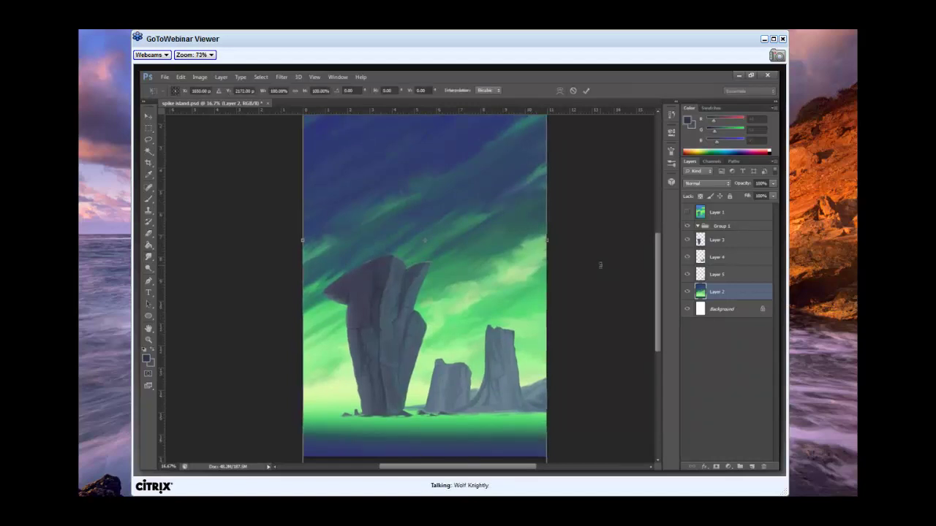
key("ctrl+minus")
key("ctrl+minus")
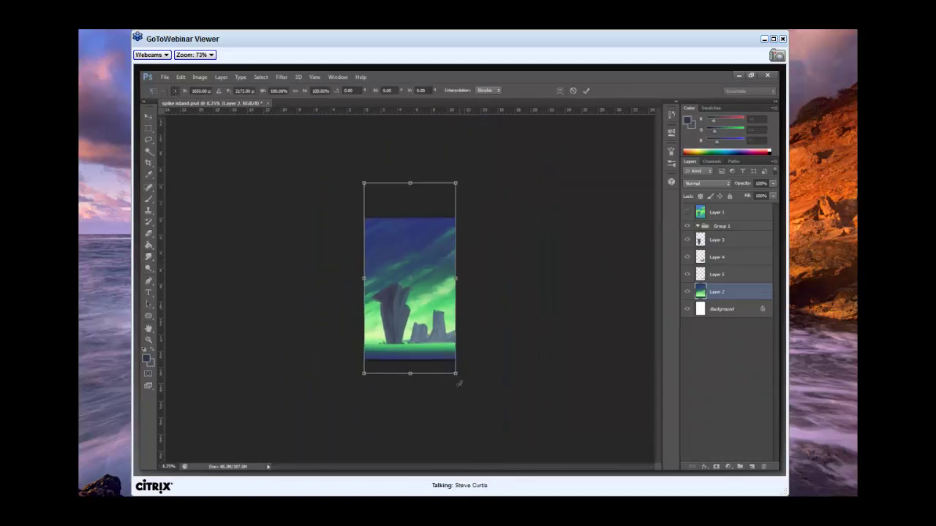
left_click_drag(462, 379, 456, 382)
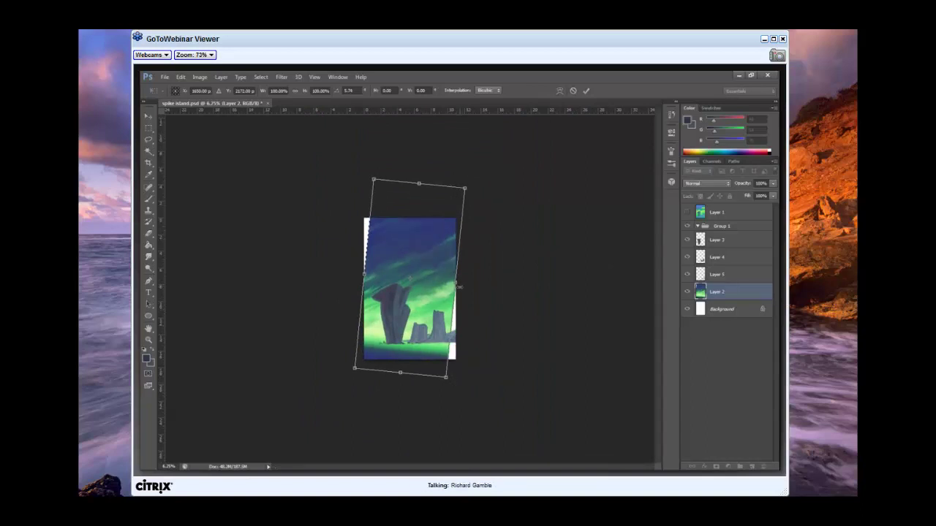
left_click_drag(457, 283, 469, 288)
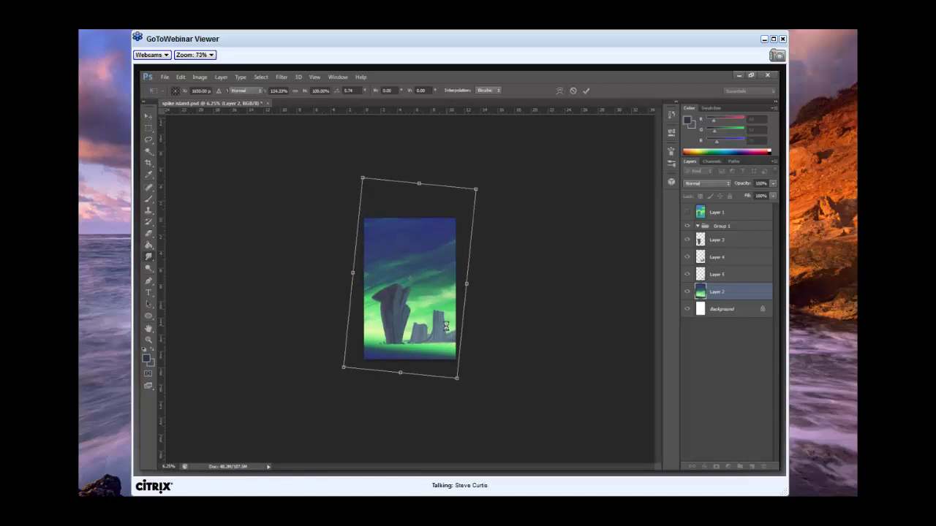
key("Return")
key("r")
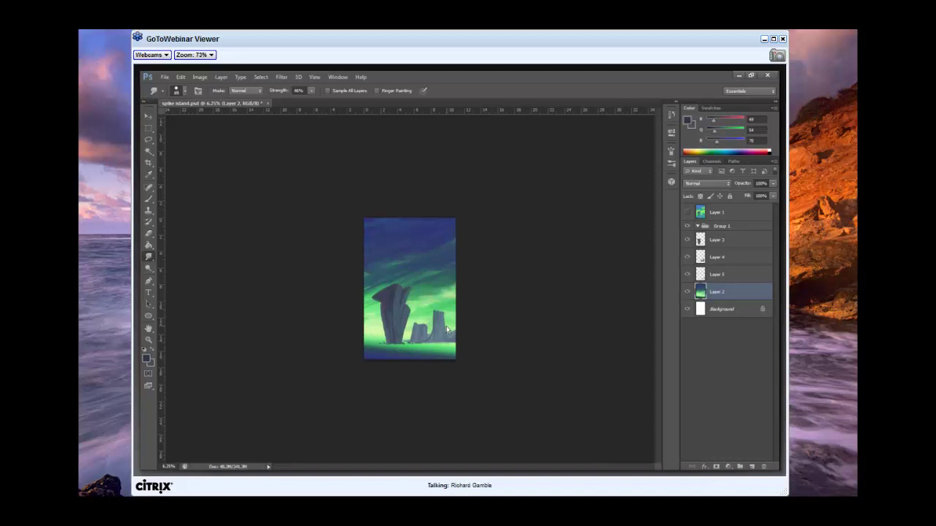
key("ctrl+z")
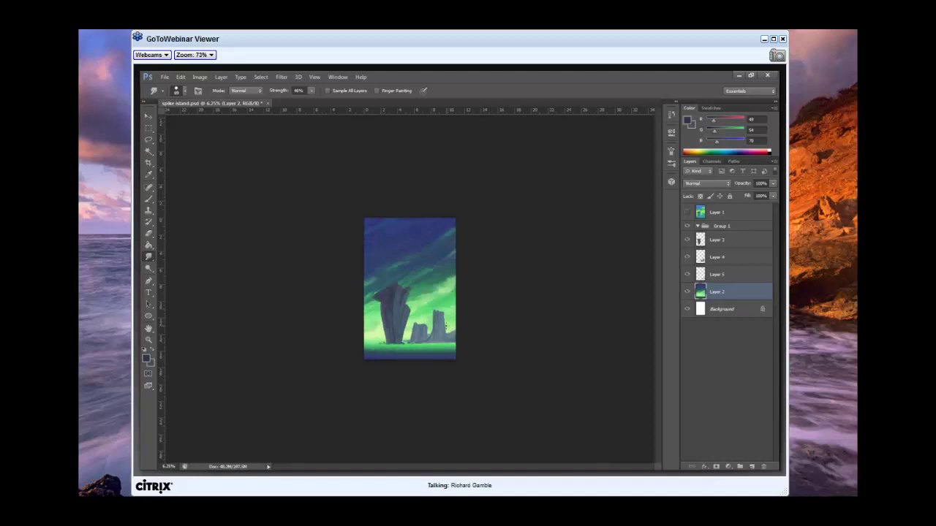
Redo the Free Transform so the background layer is tilted and widened again.
left_click(180, 78)
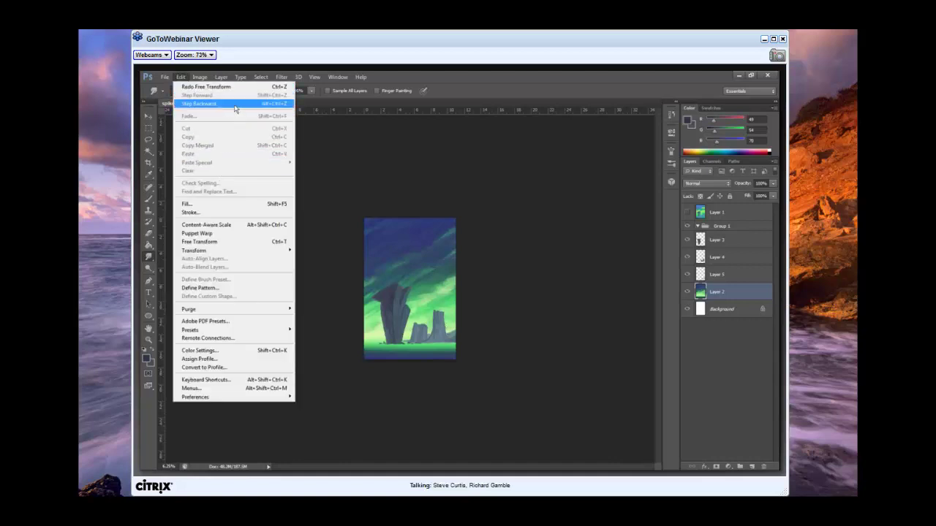
left_click(219, 87)
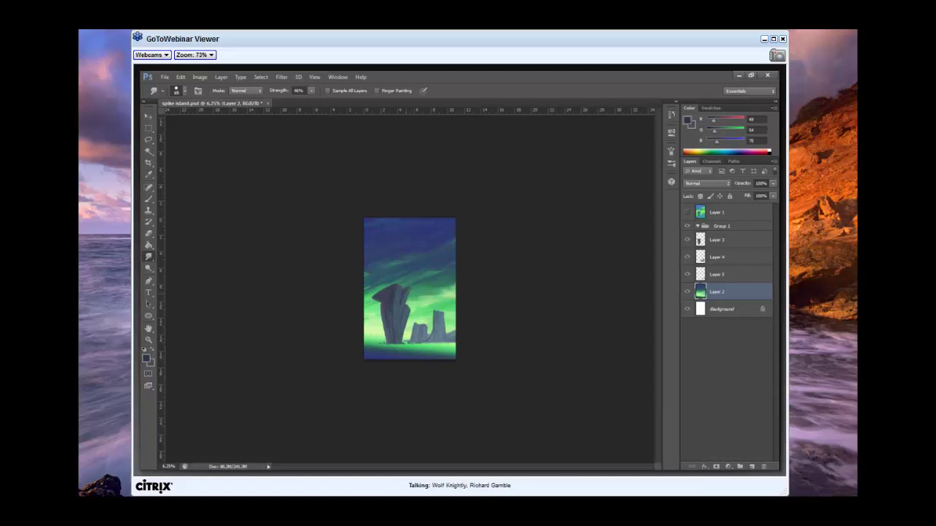
right_click(445, 289)
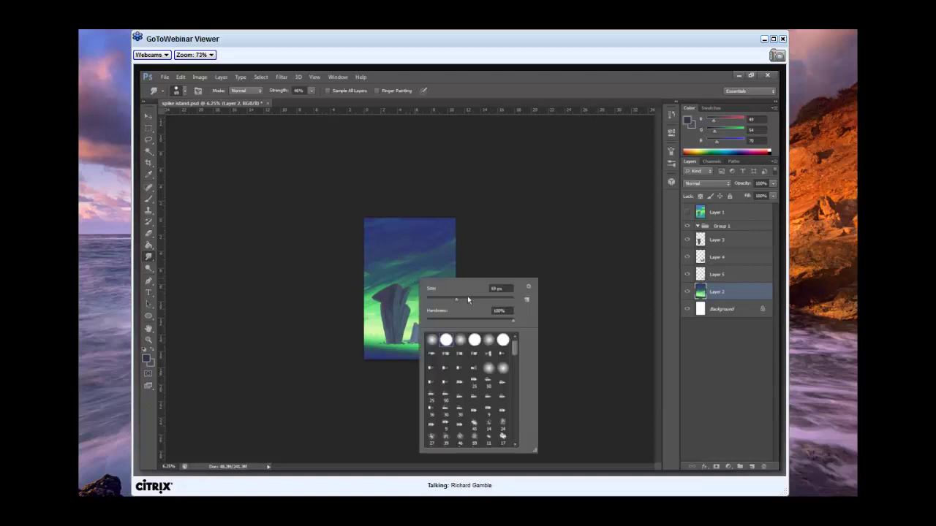
Close the brush size and hardness picker.
key("Return")
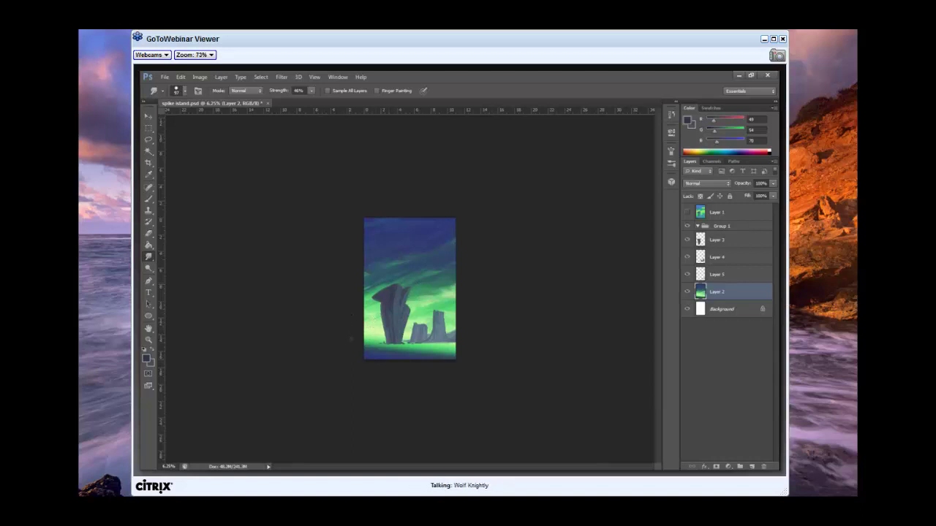
View the painting at Actual Pixels, then zoom out step by step to 50%.
left_click(315, 76)
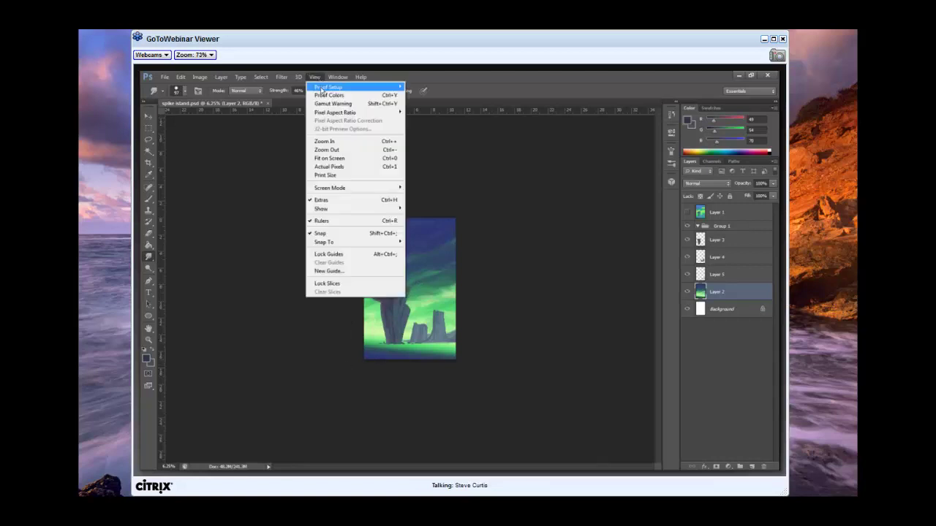
left_click(351, 168)
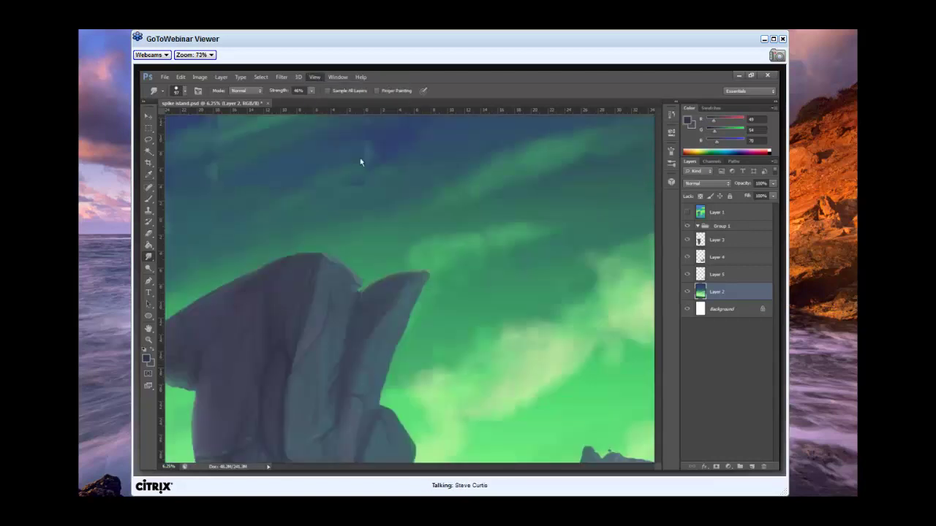
left_click(315, 79)
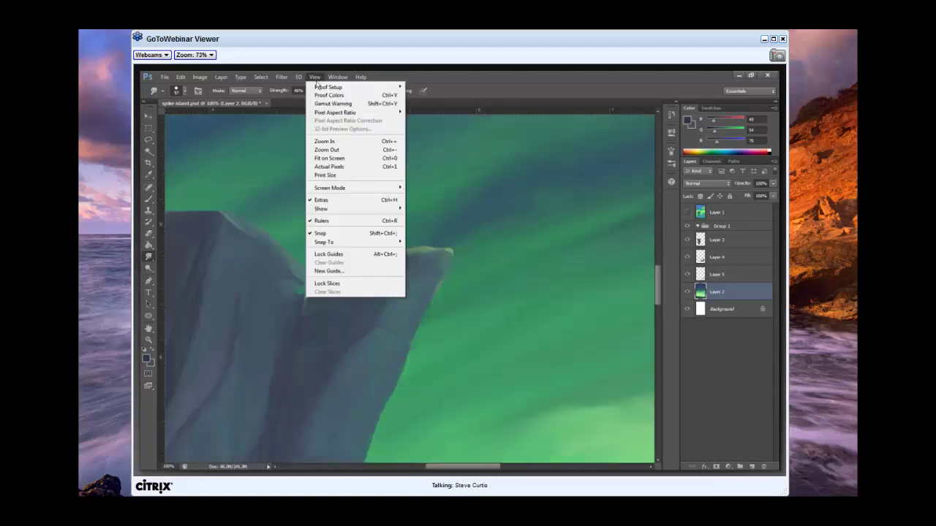
left_click(345, 142)
left_click(314, 77)
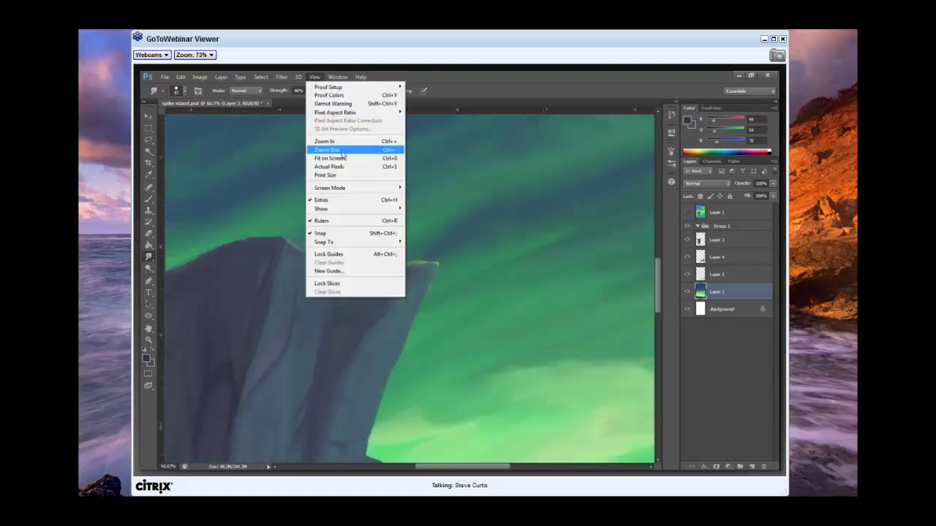
left_click(344, 152)
left_click(314, 76)
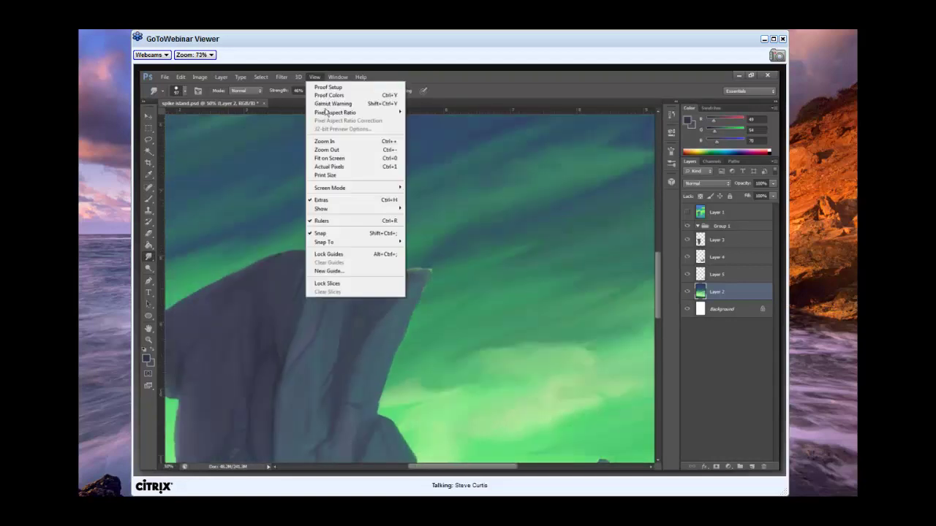
left_click(344, 150)
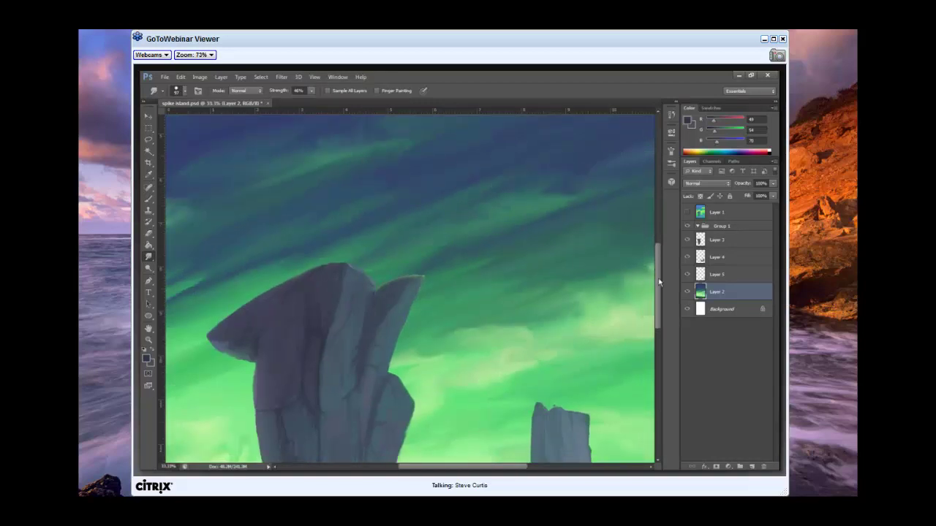
Zoom out further through 33.3% to 25%.
key("ctrl+minus")
scroll(648, 334, "up", 2)
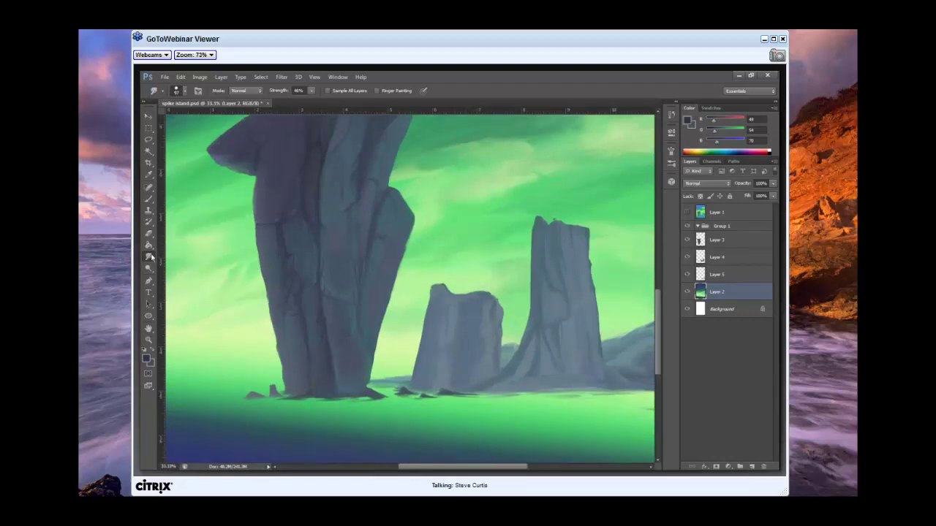
left_click(314, 76)
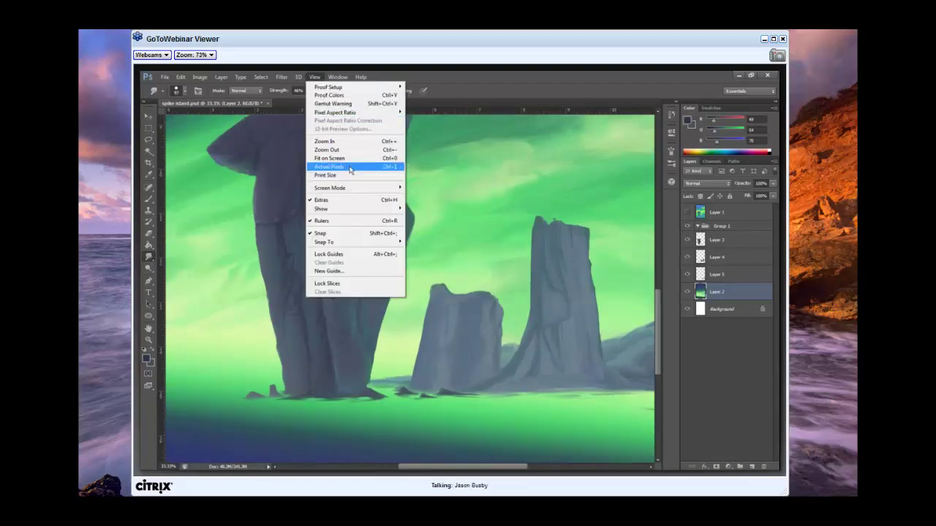
left_click(344, 150)
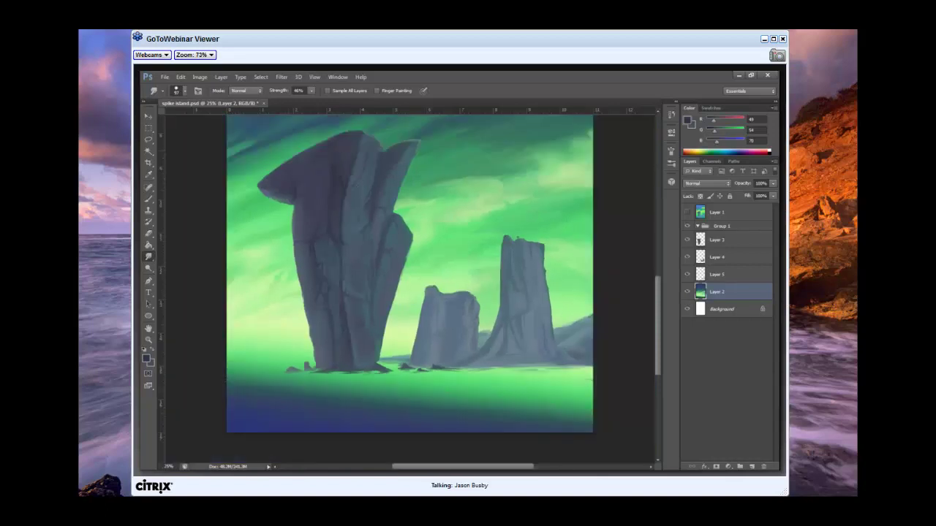
Set the Brush to 100% opacity and sample the blue-green sky colour with the eyedropper.
left_click(148, 198)
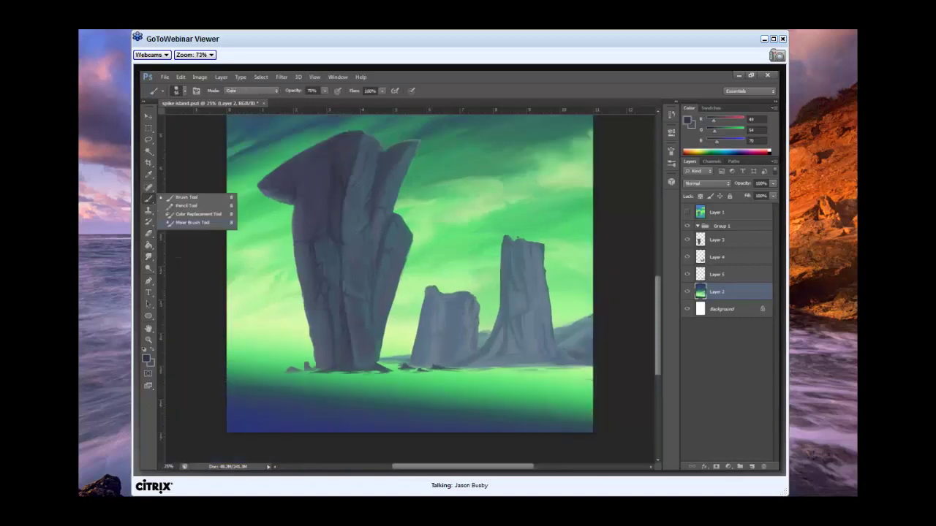
left_click(406, 195)
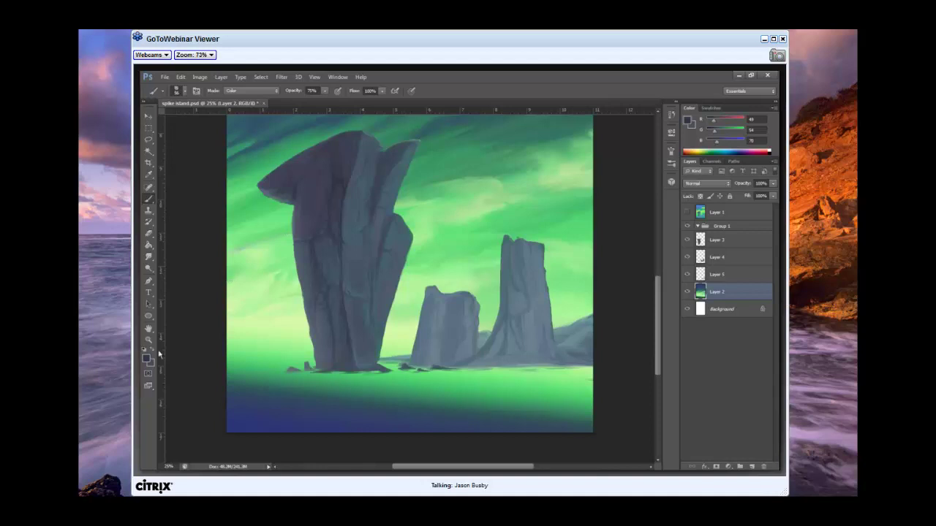
mouse_move(324, 91)
left_mouse_down()
mouse_move(331, 106)
mouse_move(371, 115)
left_mouse_up()
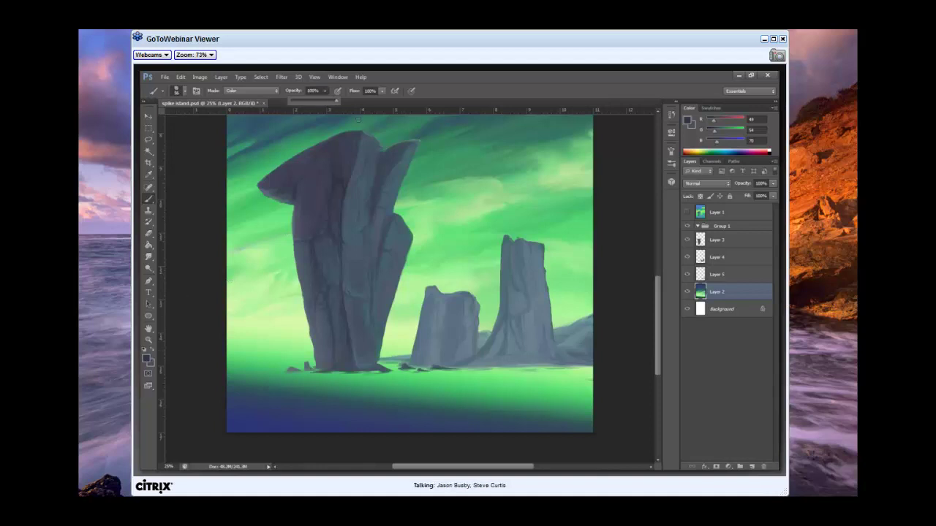
left_click(148, 174)
left_click(260, 146)
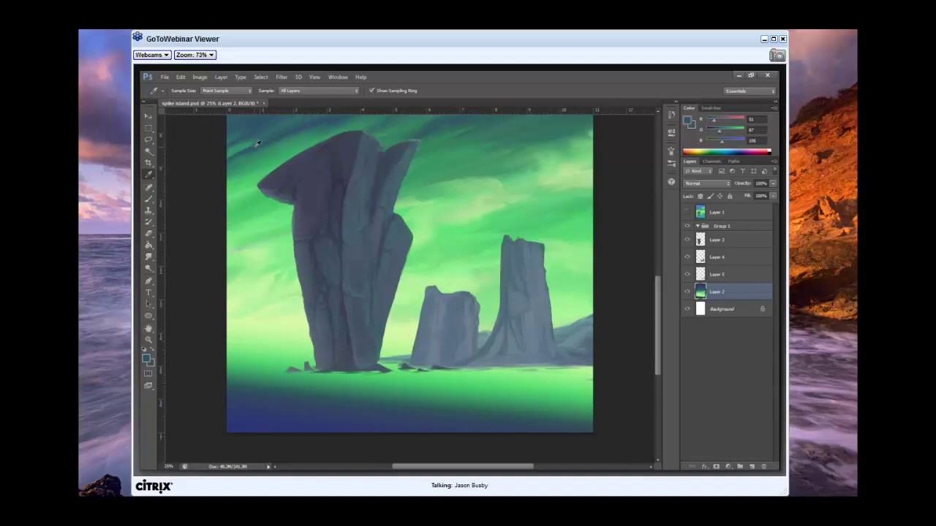
Set the brush mode to Normal and paint light diagonal streaks left of the rock.
left_click(149, 197)
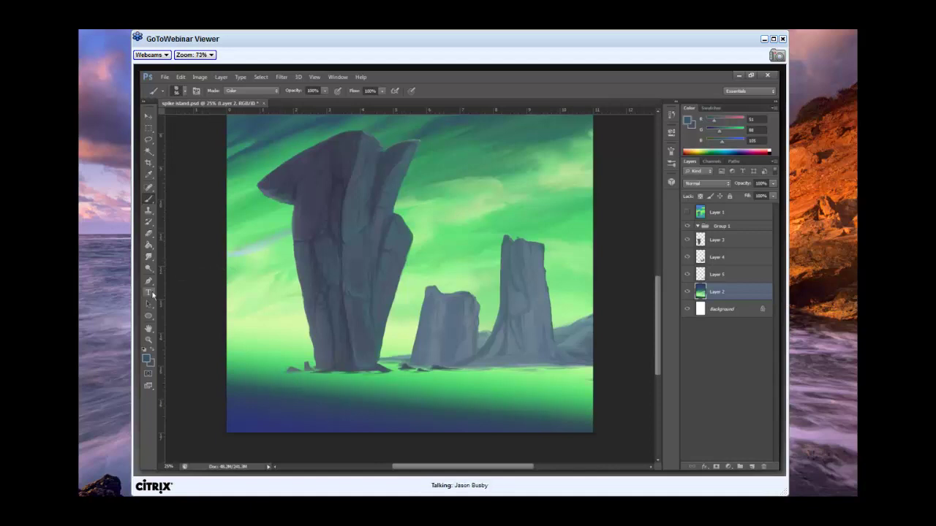
left_click(251, 90)
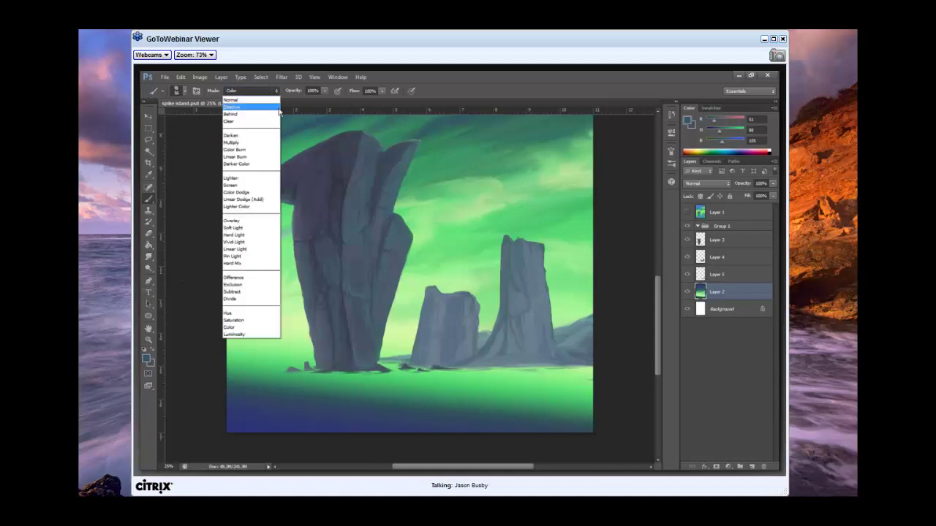
left_click(241, 100)
mouse_move(270, 241)
left_mouse_down()
mouse_move(217, 267)
mouse_move(245, 252)
mouse_move(228, 260)
left_mouse_up()
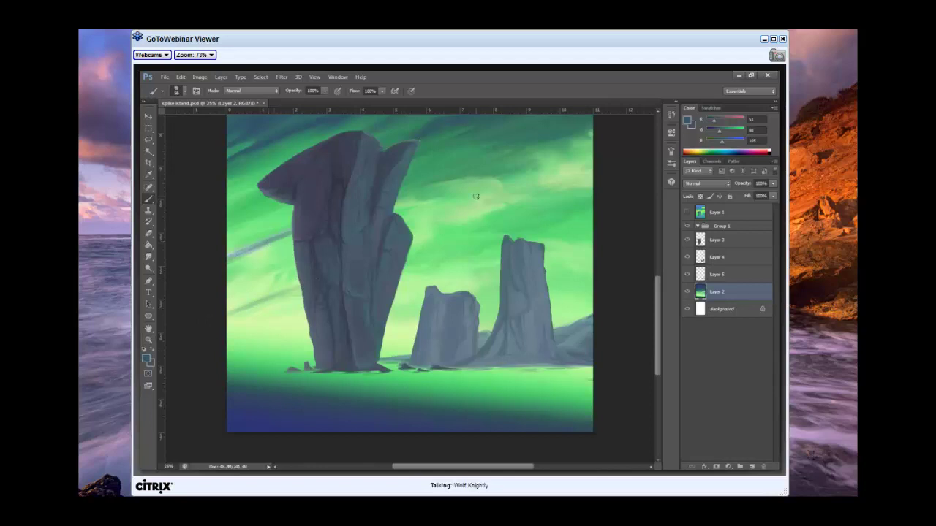
Sample a dark blue from the upper sky and pick an enlarged soft brush at 0% hardness.
left_click(148, 257)
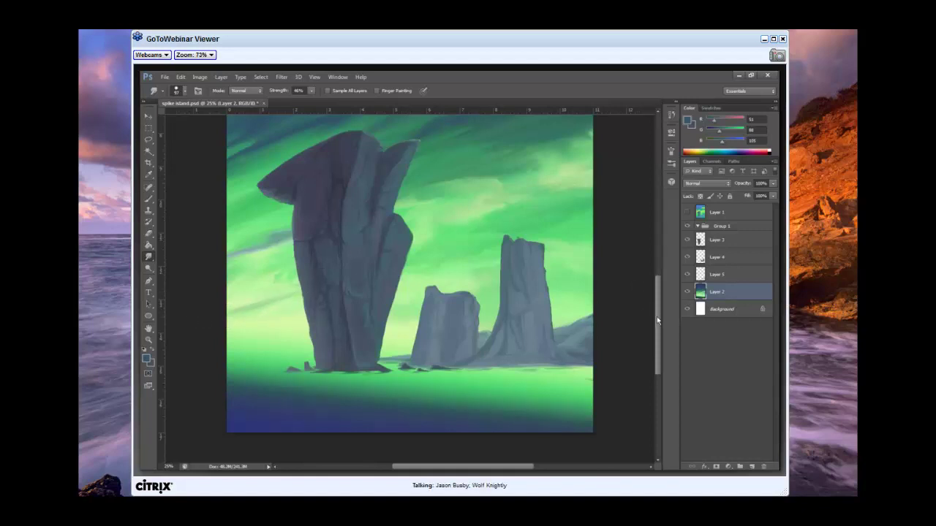
scroll(272, 301, "up", 3)
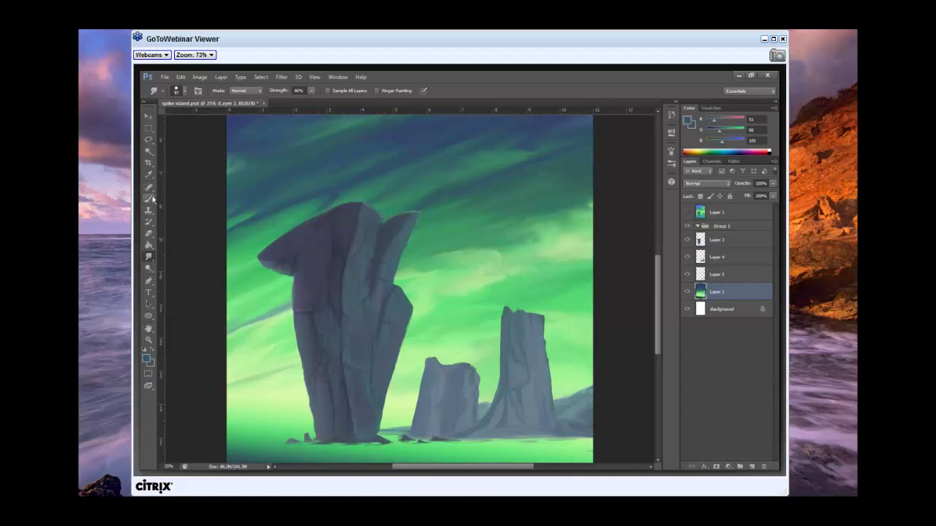
left_click(148, 174)
left_click(234, 125)
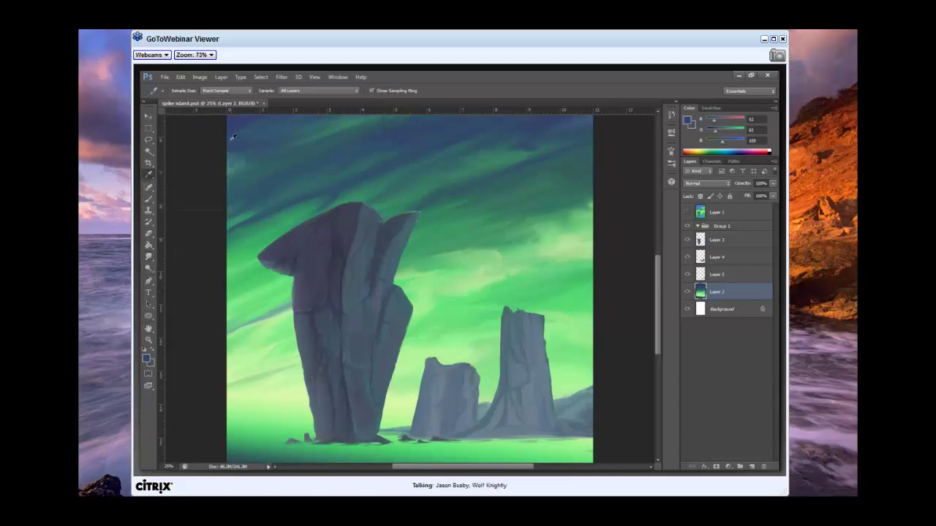
left_click(148, 198)
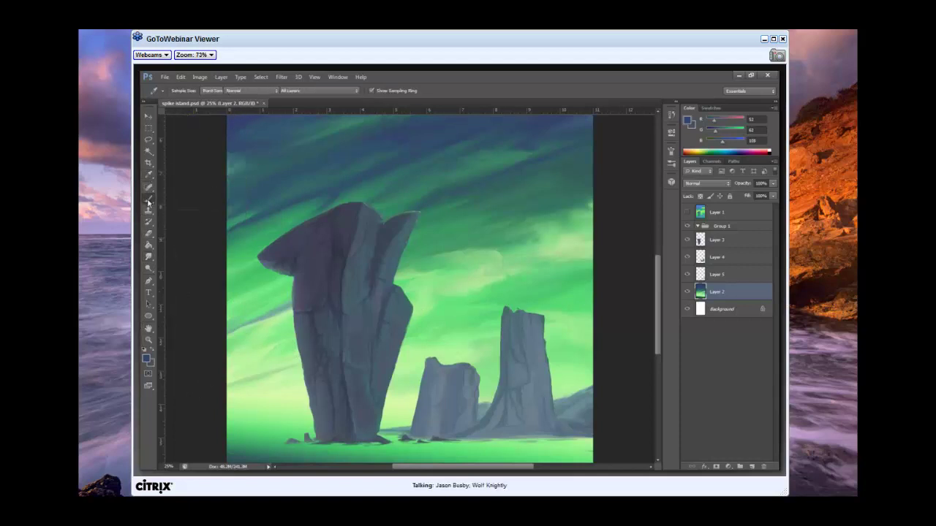
right_click(294, 369)
left_click(340, 357)
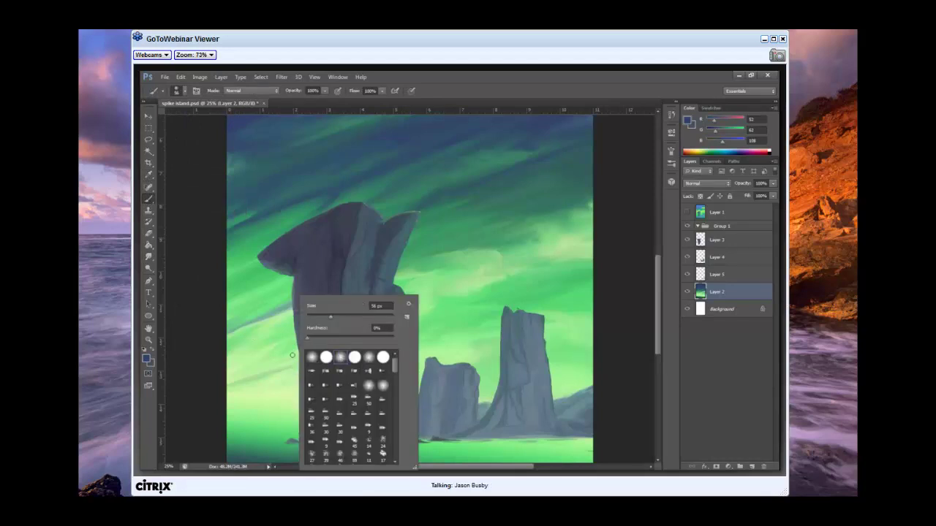
left_click(365, 320)
left_click(241, 384)
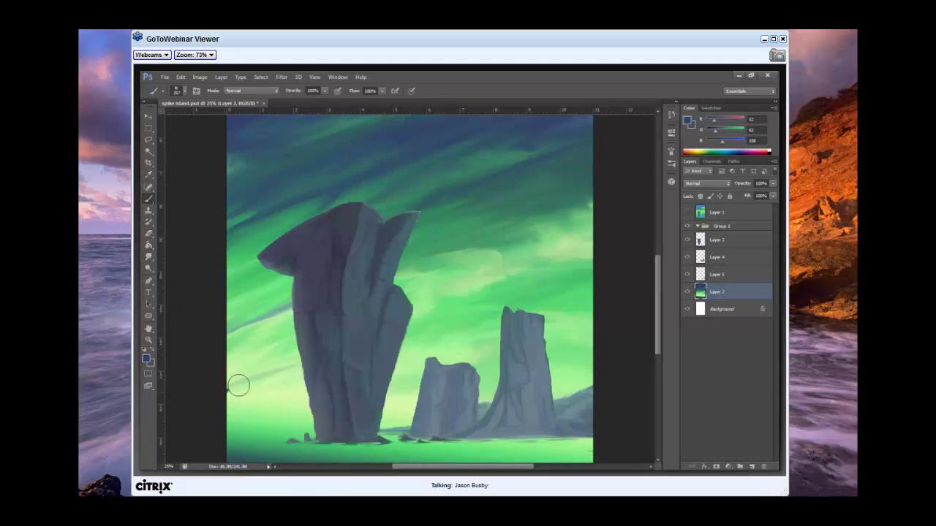
Paint thin dark streaks and dabs on both sides of the tall rock, smudging the lowest.
left_click_drag(228, 387, 302, 362)
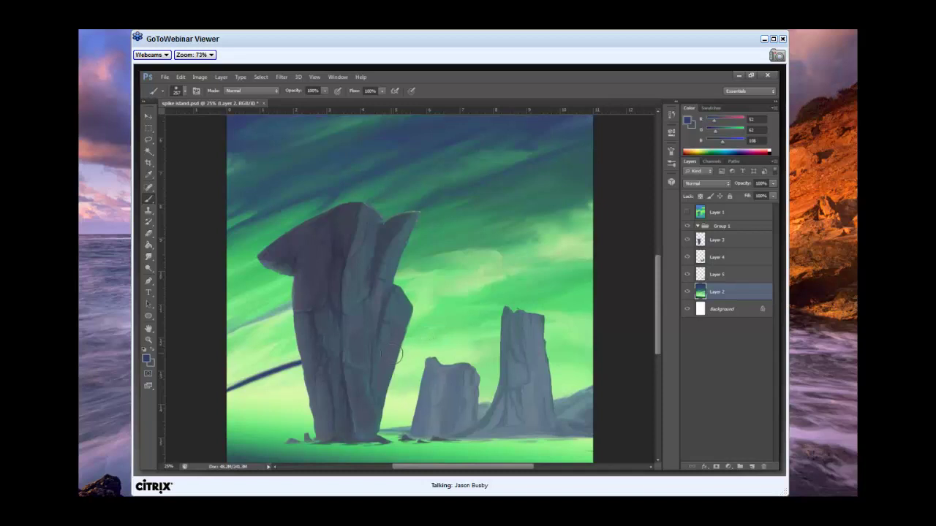
left_click_drag(400, 352, 437, 340)
left_click_drag(228, 335, 281, 312)
left_click(486, 300)
left_click(460, 251)
left_click_drag(149, 257, 182, 275)
mouse_move(249, 382)
left_mouse_down()
mouse_move(296, 370)
mouse_move(226, 390)
mouse_move(297, 369)
mouse_move(293, 359)
mouse_move(263, 372)
mouse_move(300, 358)
mouse_move(221, 392)
mouse_move(294, 365)
mouse_move(225, 394)
mouse_move(227, 382)
mouse_move(291, 376)
mouse_move(239, 387)
mouse_move(297, 365)
mouse_move(172, 404)
mouse_move(256, 373)
mouse_move(169, 397)
mouse_move(264, 379)
left_mouse_up()
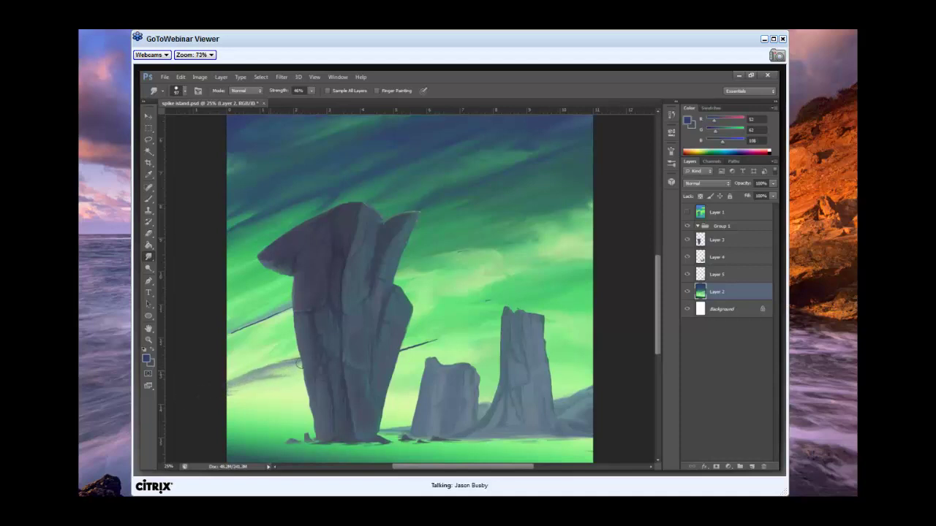
Smudge the dark streaks on both sides of the tall rock and the grey wisp to its left.
mouse_move(430, 334)
left_mouse_down()
mouse_move(407, 347)
mouse_move(435, 339)
mouse_move(410, 344)
mouse_move(433, 338)
mouse_move(419, 343)
left_mouse_up()
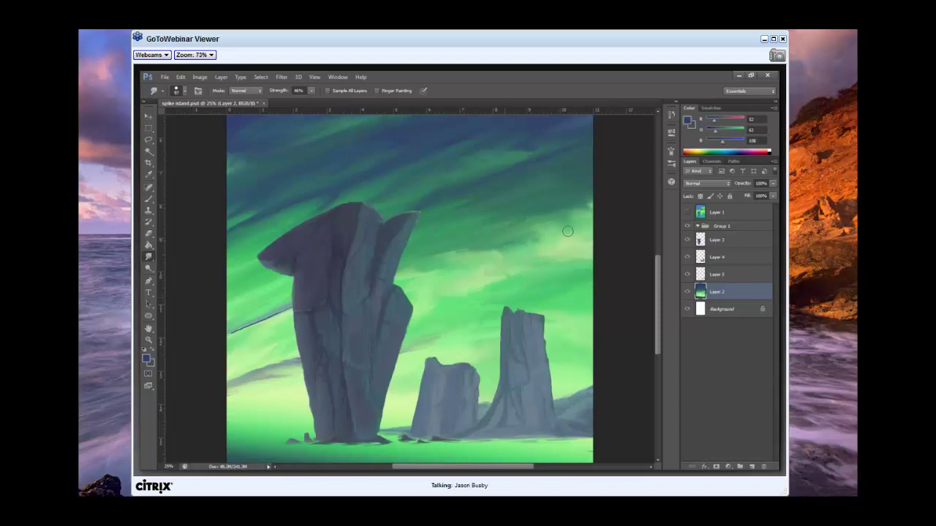
left_click_drag(242, 329, 268, 320)
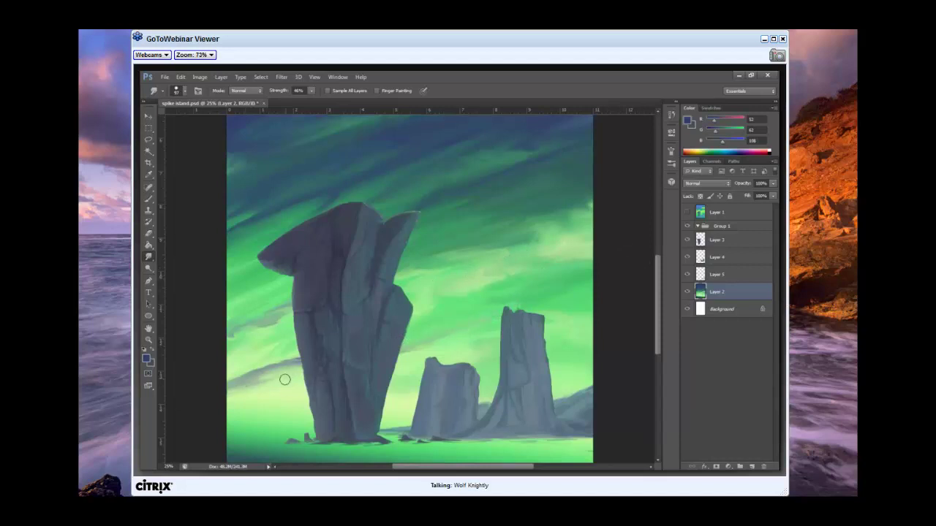
mouse_move(287, 356)
left_mouse_down()
mouse_move(267, 366)
mouse_move(281, 362)
mouse_move(272, 372)
mouse_move(256, 376)
mouse_move(285, 356)
mouse_move(237, 376)
mouse_move(289, 358)
mouse_move(248, 375)
mouse_move(281, 362)
mouse_move(271, 366)
left_mouse_up()
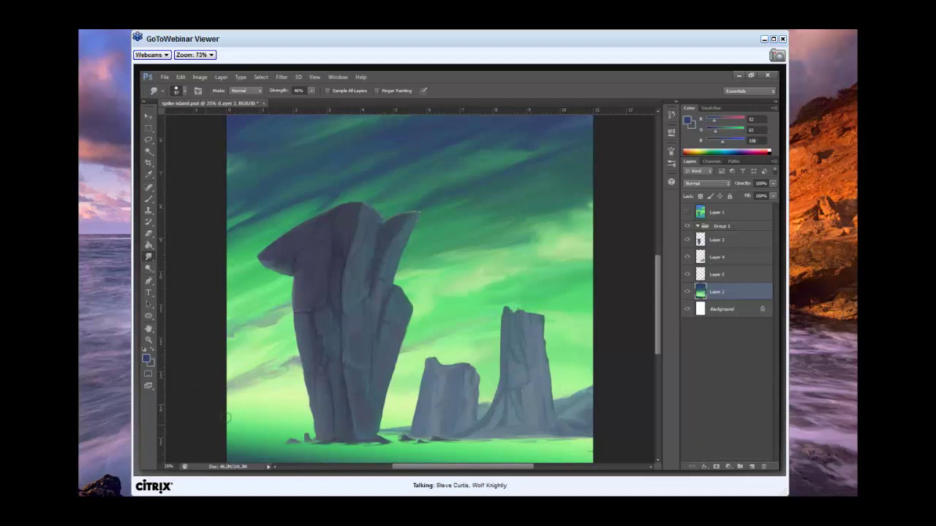
left_click_drag(455, 467, 476, 468)
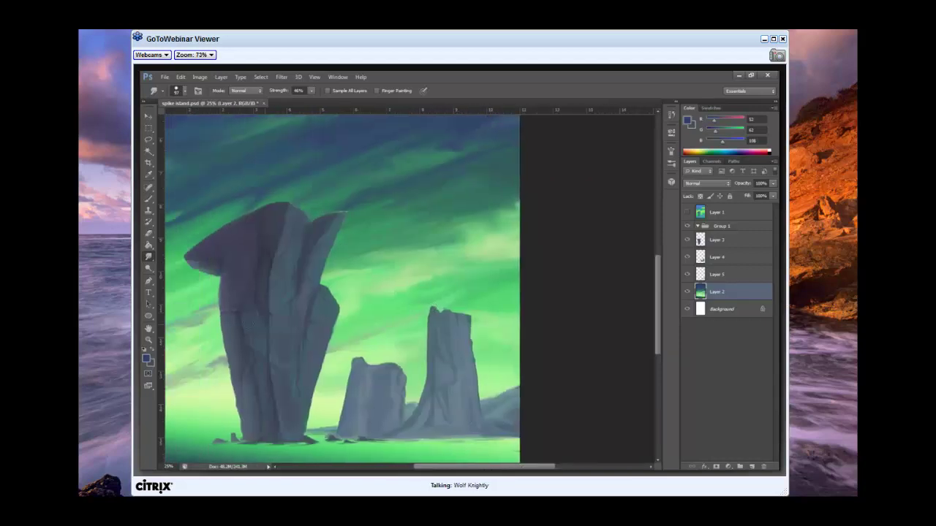
Paint long diagonal dark streaks toward the right spire with the brush at 46% opacity.
left_click(148, 199)
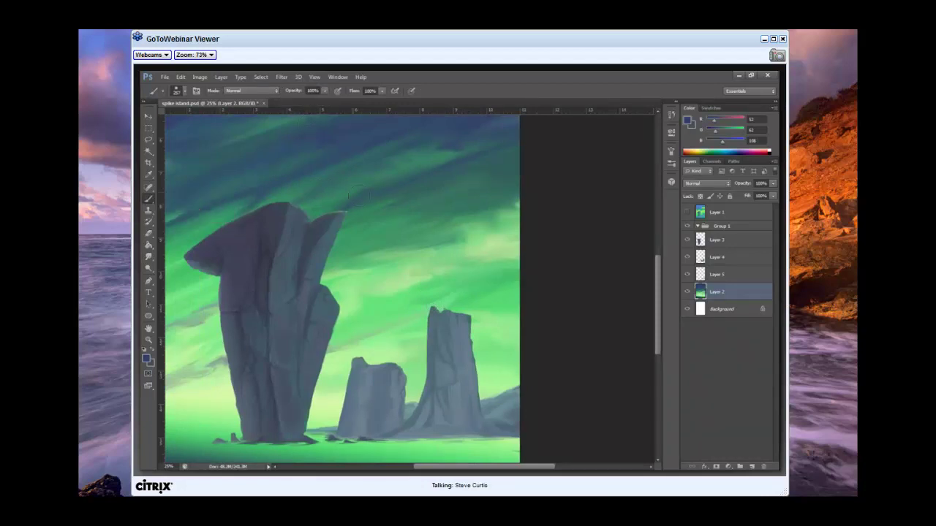
left_click(323, 90)
left_click_drag(325, 100, 300, 101)
left_click_drag(519, 271, 394, 327)
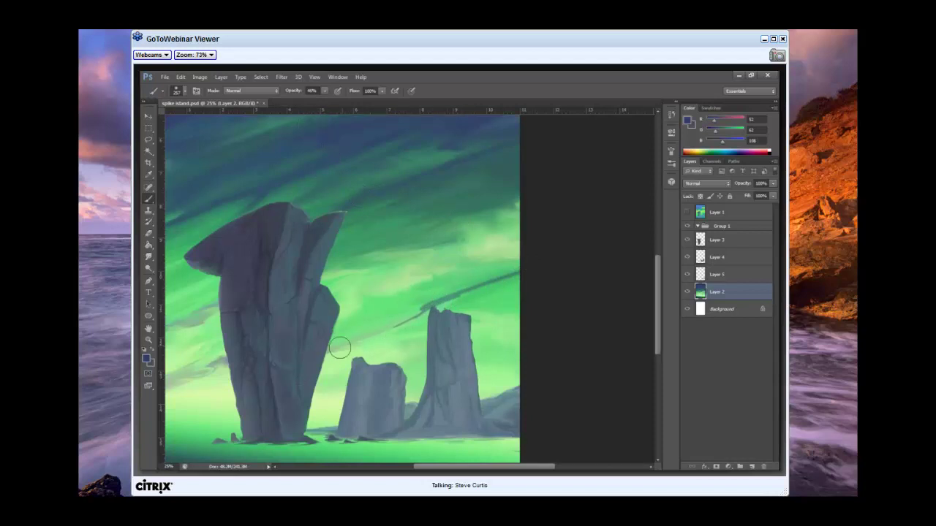
left_click_drag(335, 348, 427, 310)
left_click_drag(397, 261, 651, 212)
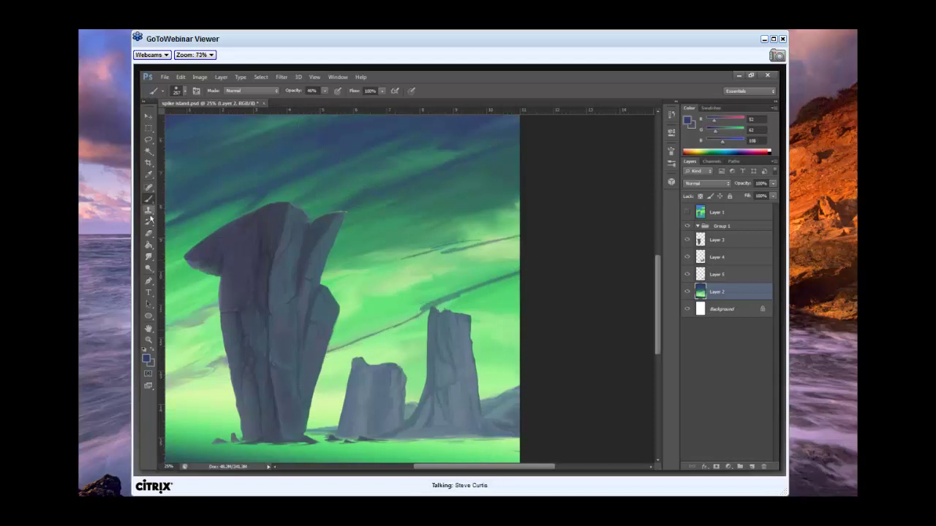
Smudge along the diagonal dark streak to blend it into the sky.
left_click(149, 258)
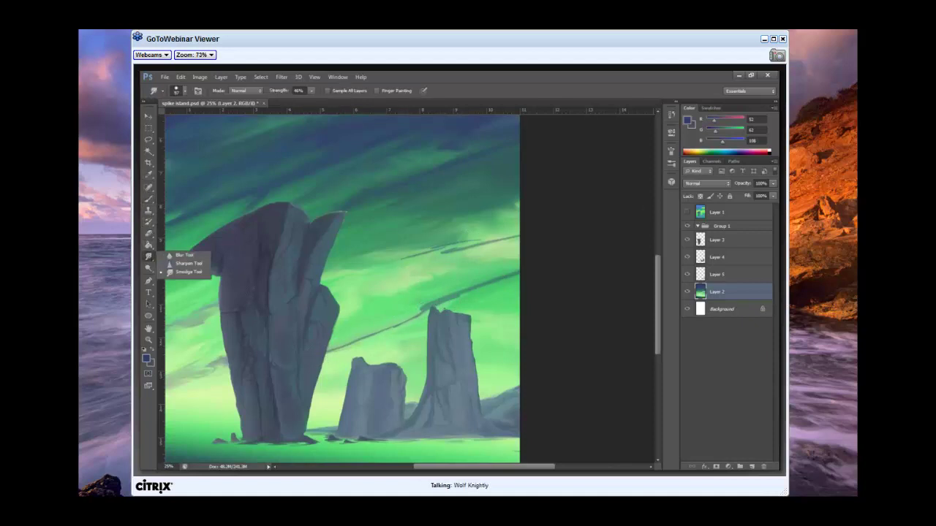
left_click(179, 275)
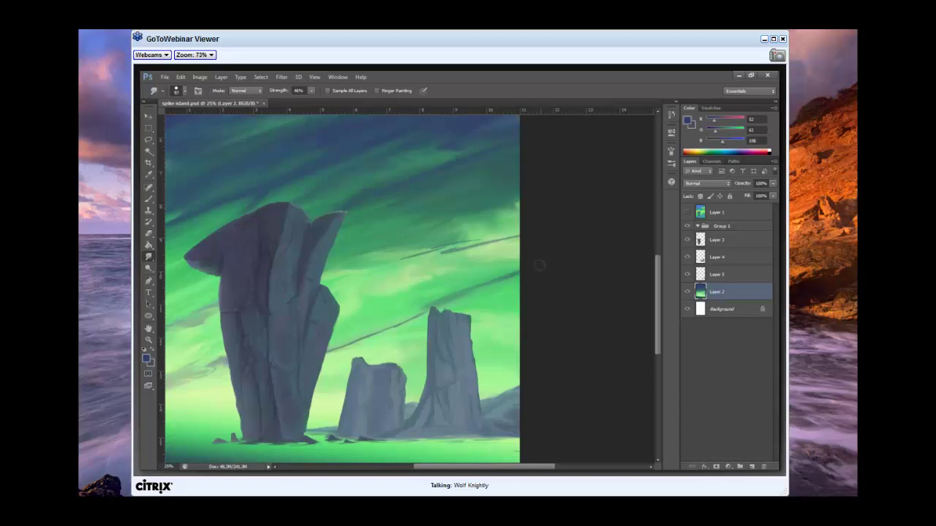
left_click_drag(427, 305, 333, 348)
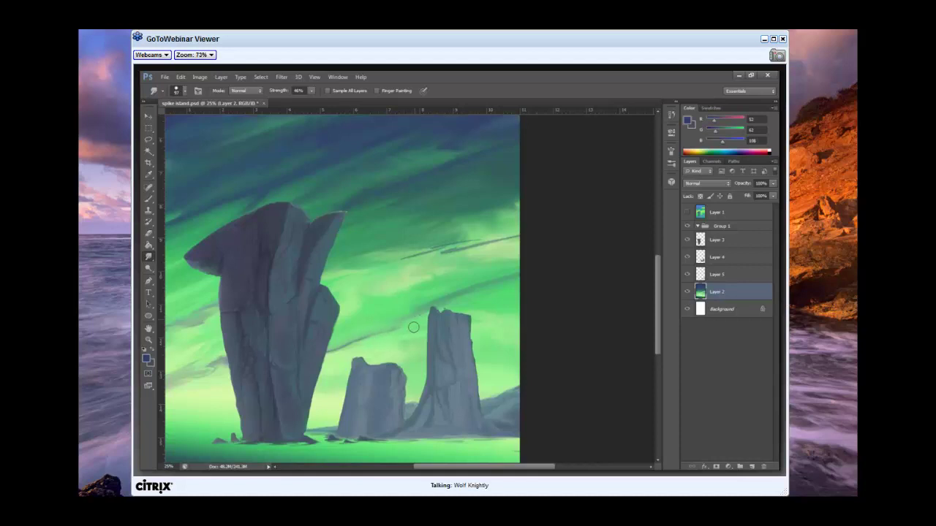
left_click_drag(407, 324, 351, 353)
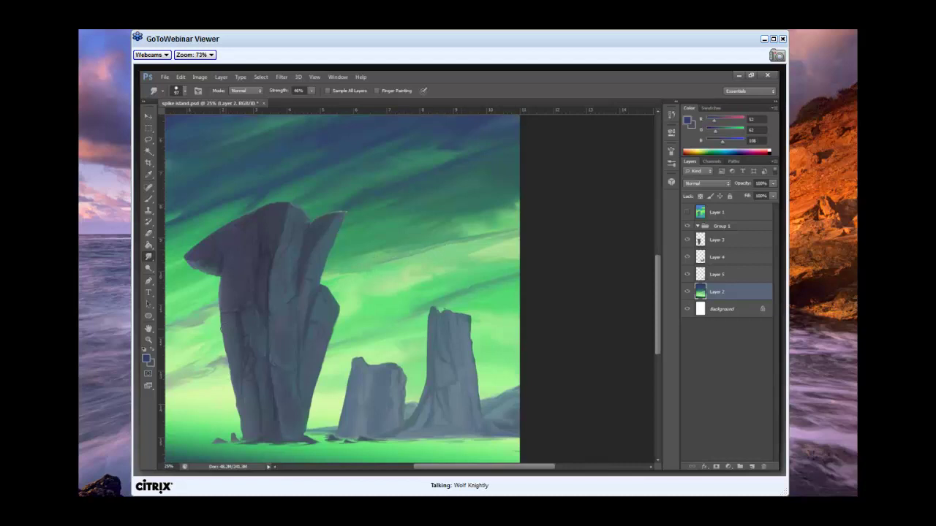
Fit the whole aurora painting on screen with View > Fit on Screen.
left_click(315, 77)
left_click(337, 159)
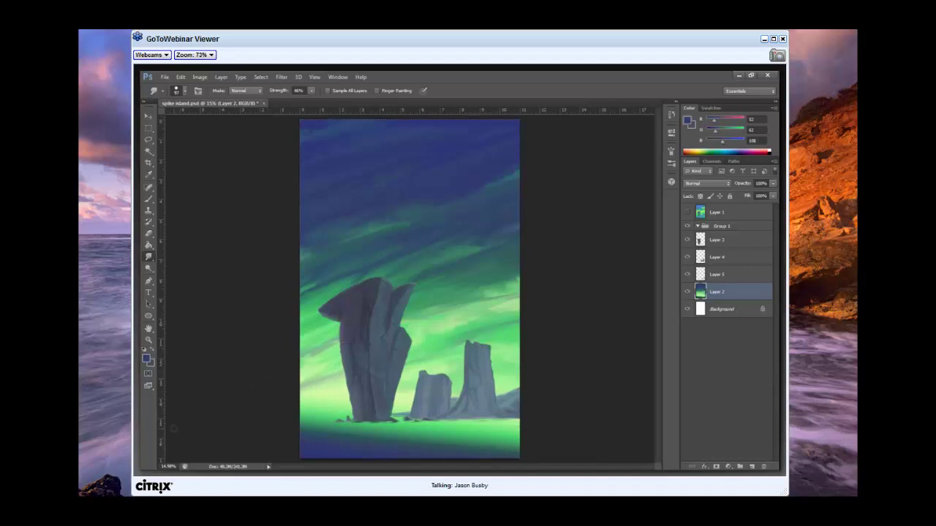
left_click(314, 77)
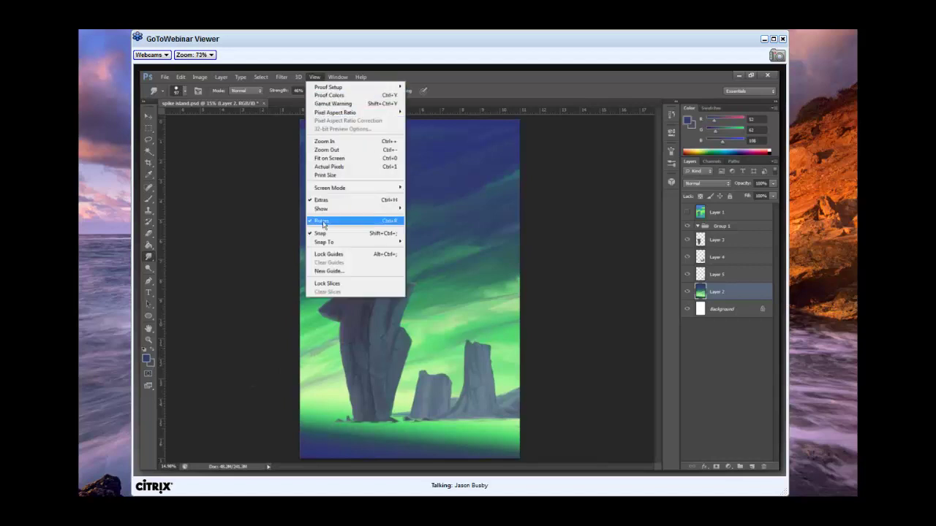
left_click(330, 158)
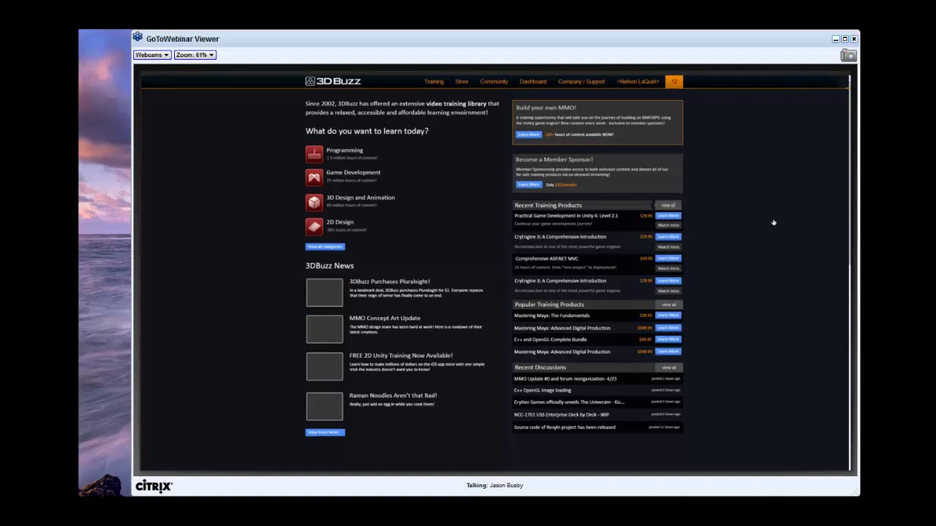
Toggle the layer group to the MMO page and show the Background layer, back in full screen.
key("f")
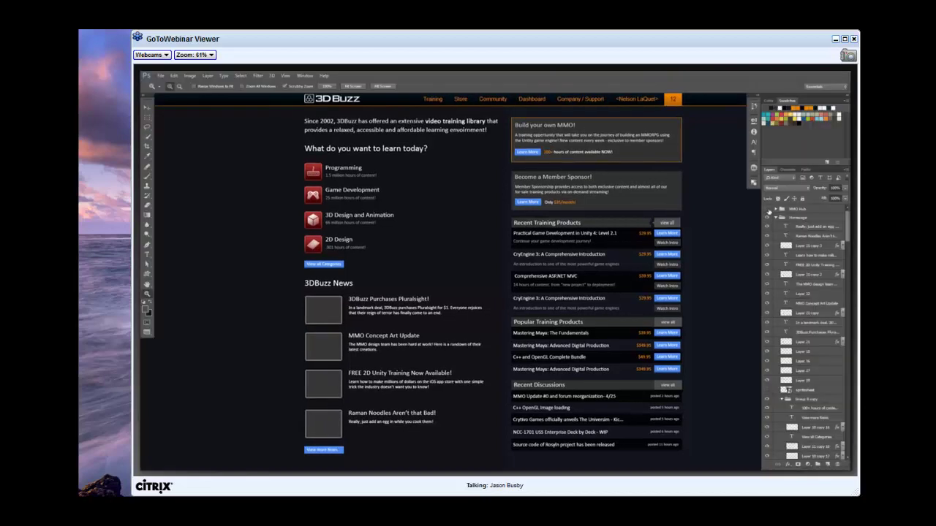
left_click(768, 211)
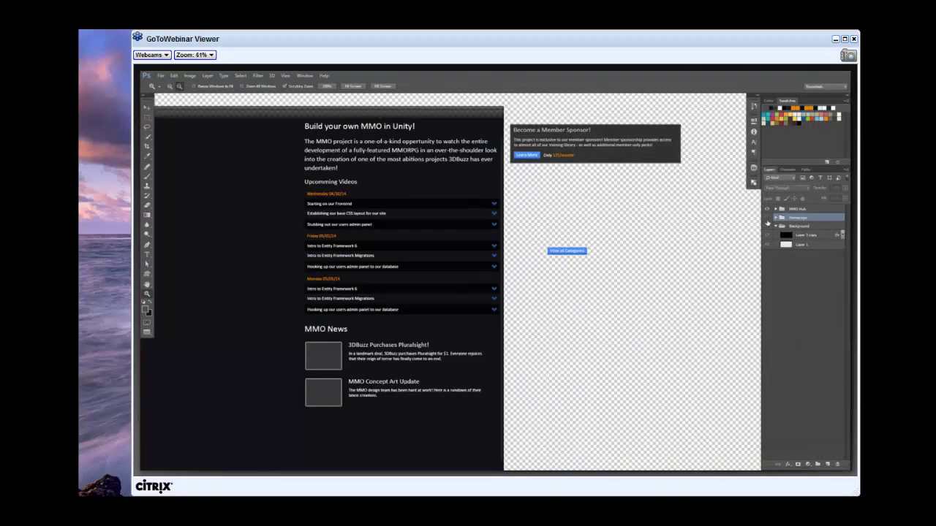
left_click(767, 226)
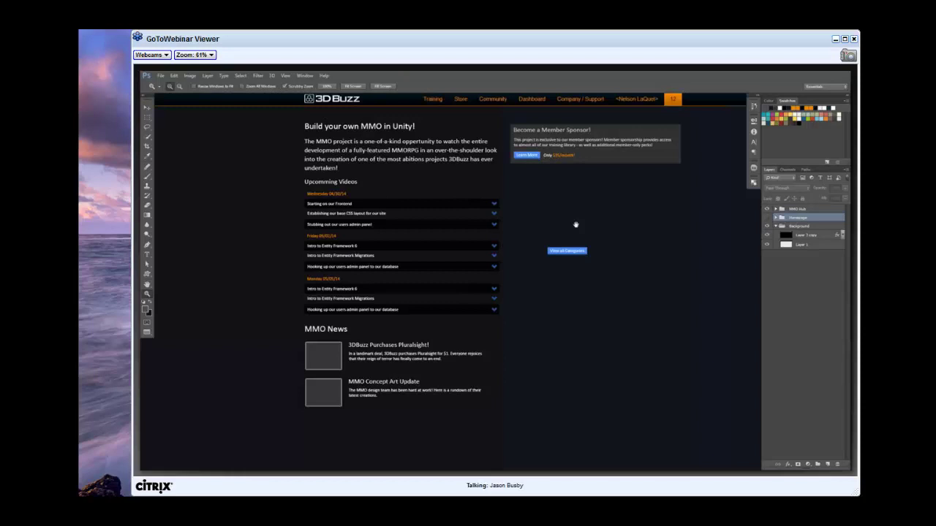
key("f")
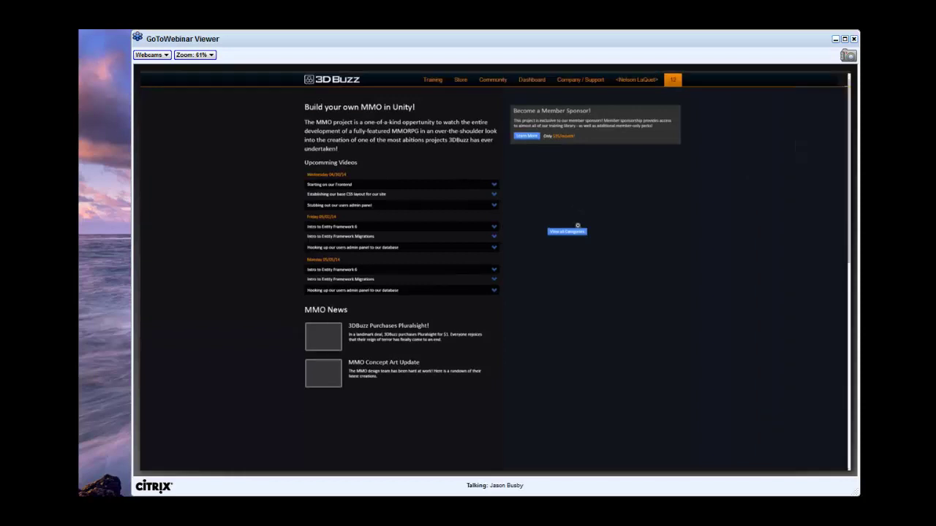
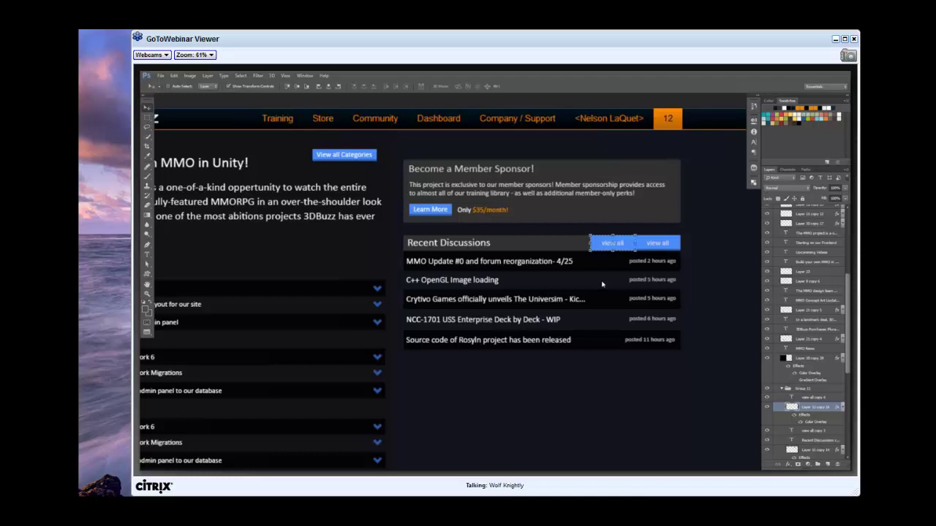
Change the grey label beside 'view all' to 'start discussion' and nudge it slightly left.
key("z")
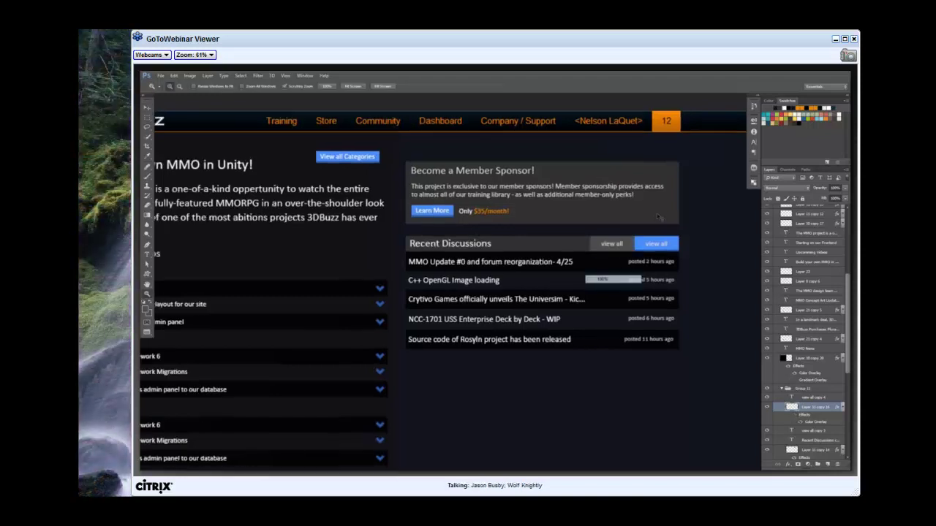
left_click(656, 214)
key("t")
left_click(611, 243)
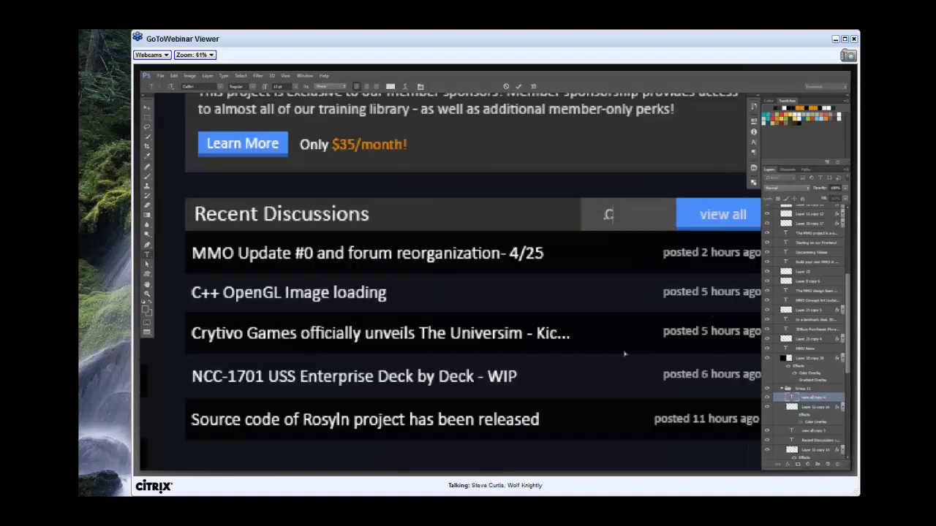
type("start discussion")
key("ctrl+Return")
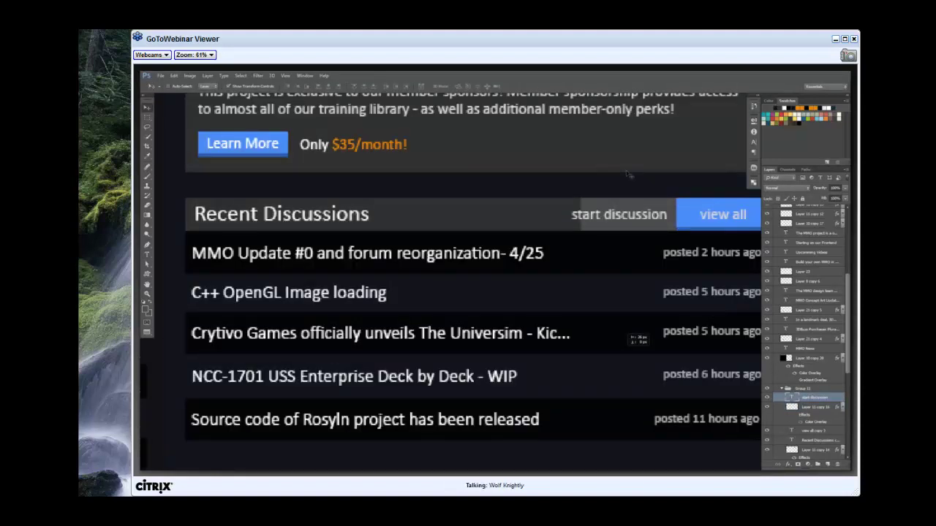
left_click_drag(573, 223, 571, 222)
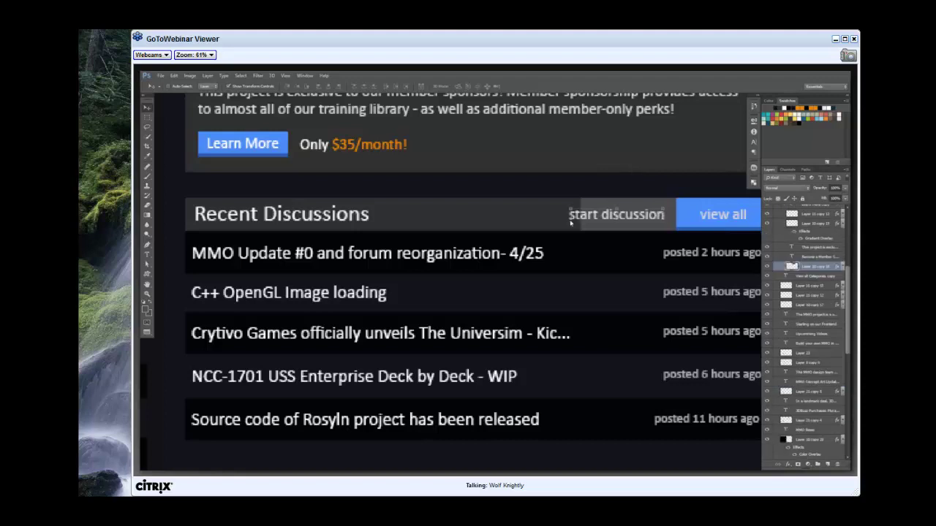
key("z")
right_click(557, 210)
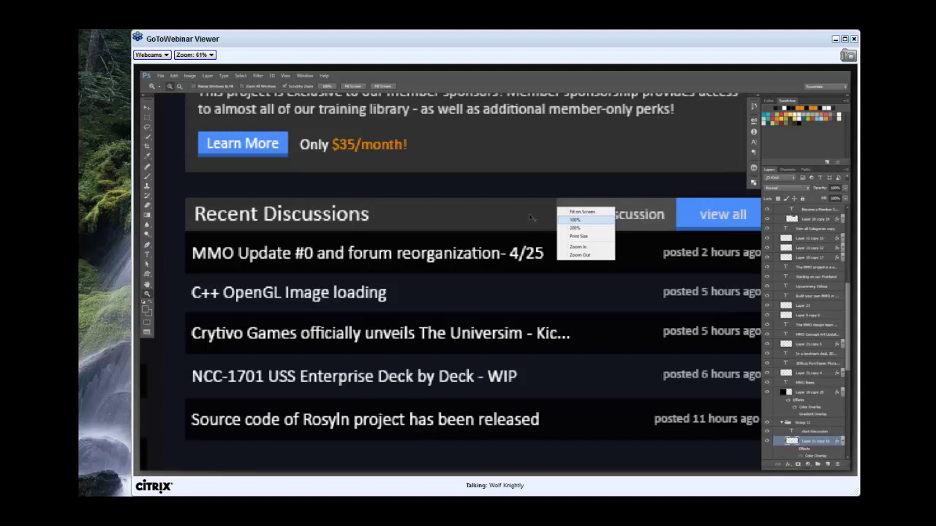
left_click(580, 255)
Duplicate the NCC-1701 row below the list and retitle it 'More content about things'.
key("v")
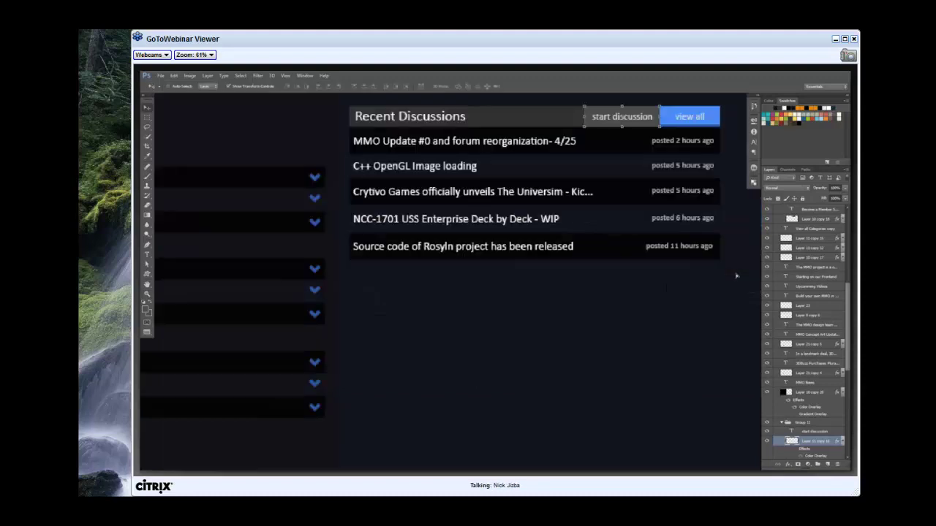
left_click_drag(736, 275, 736, 276)
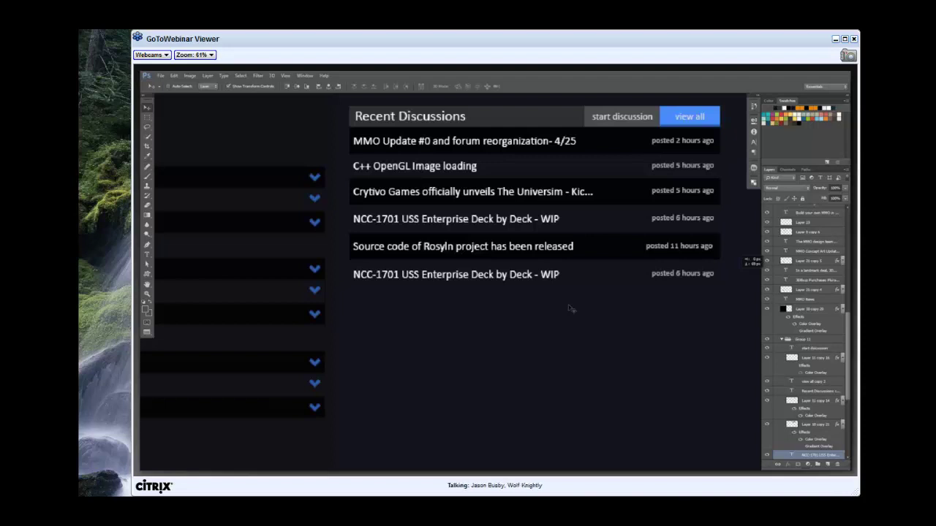
key("t")
key("Return")
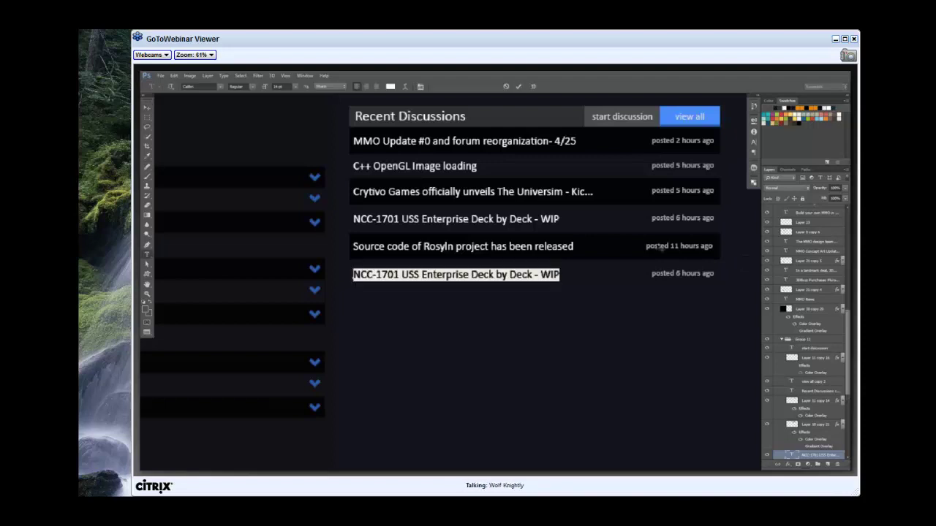
type("More content about things")
key("ctrl+Return")
Add a copied Source code row below for 'And another post', then preview the page full screen.
key("v")
key("ctrl+j")
key("shift+Down")
key("shift+Down")
key("shift+Down")
key("shift+Down")
key("shift+Down")
key("shift+Down")
key("shift+Down")
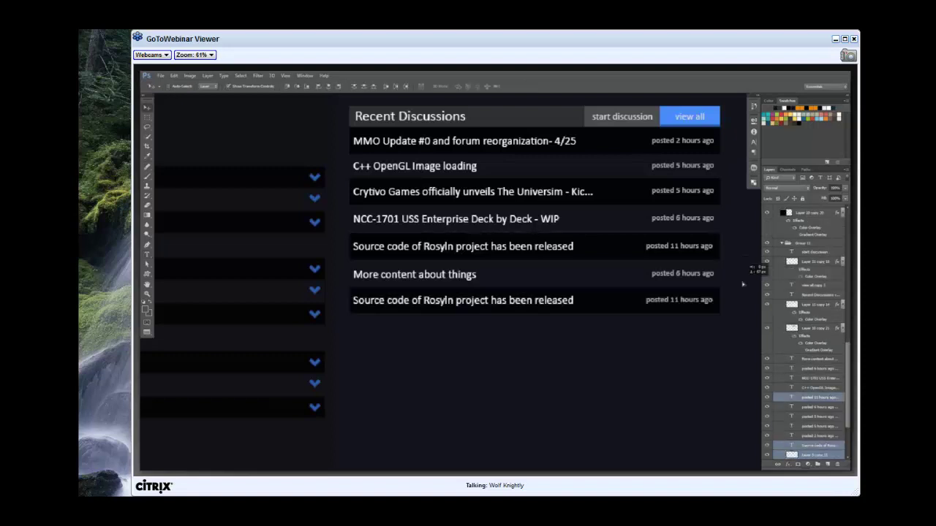
key("Down")
key("Down")
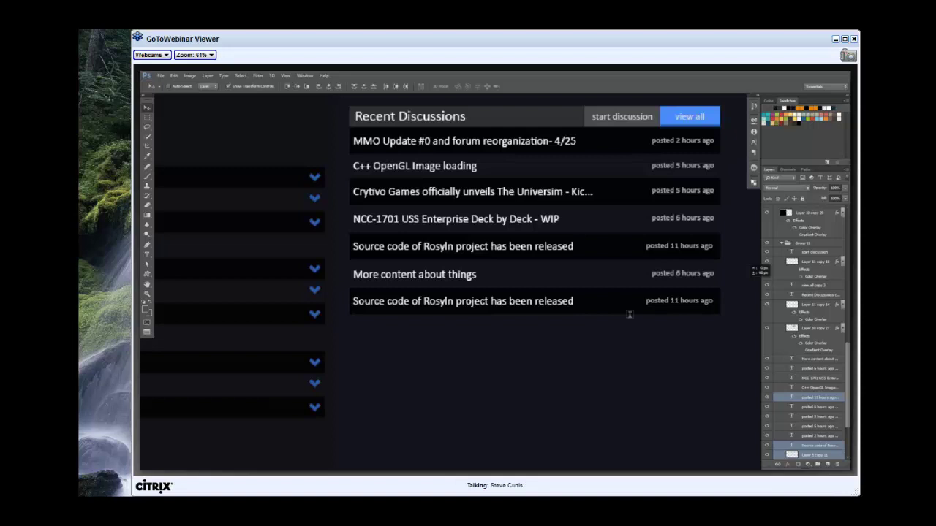
left_click(628, 314)
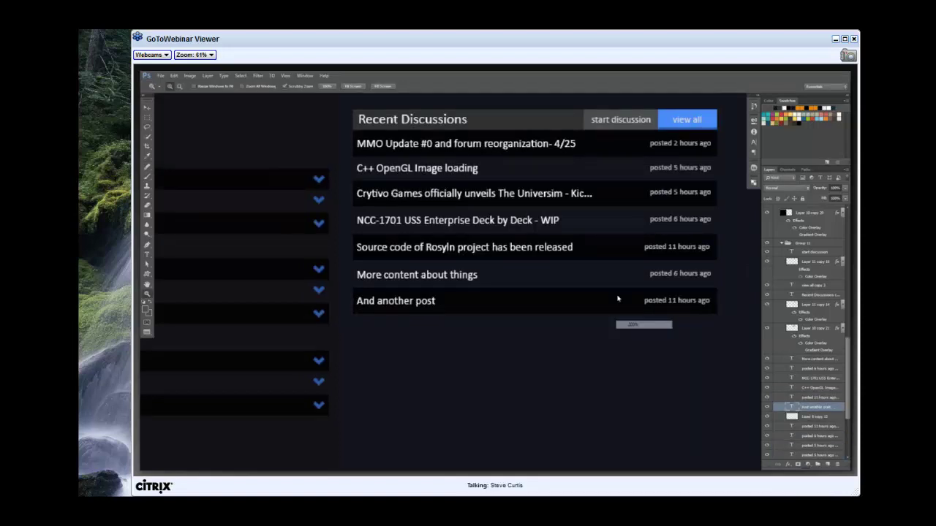
left_click(617, 299, "alt")
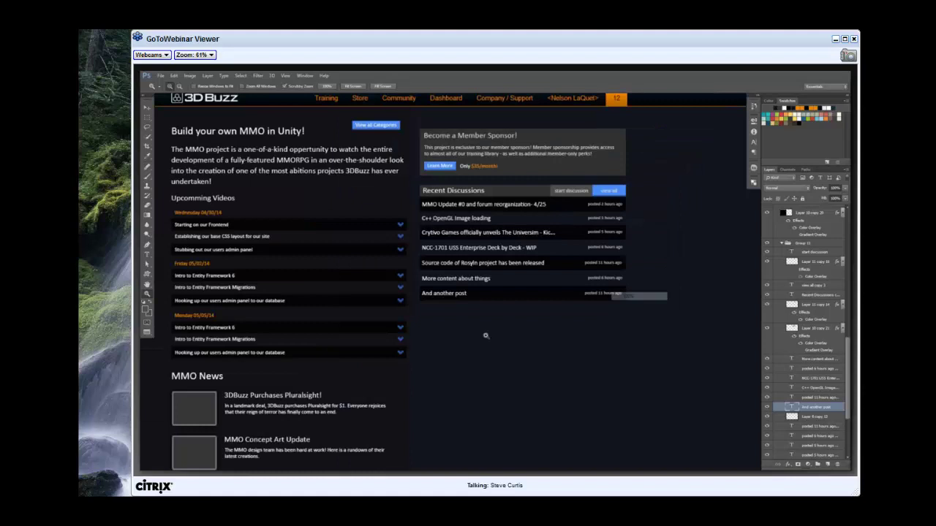
key("f")
key("f")
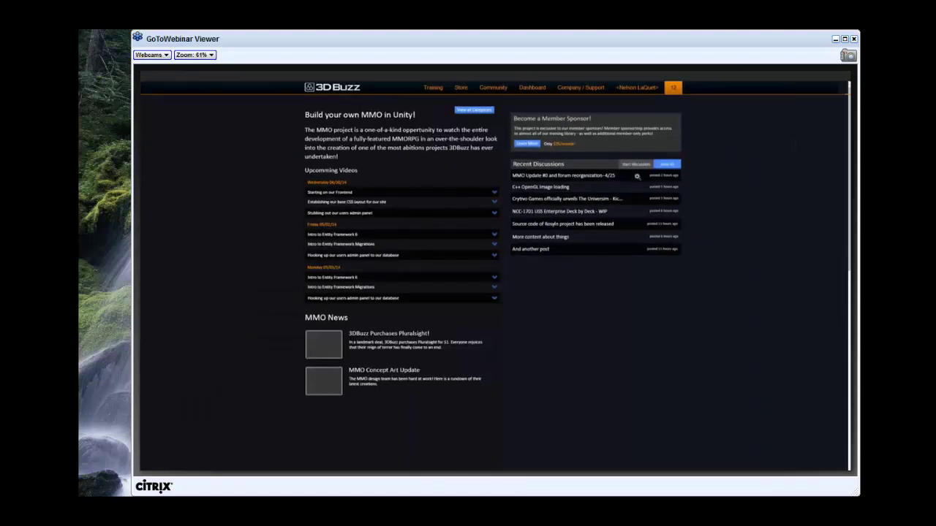
Duplicate the Recent Discussions group and drag the copy directly below the original.
left_click(617, 139)
key("f")
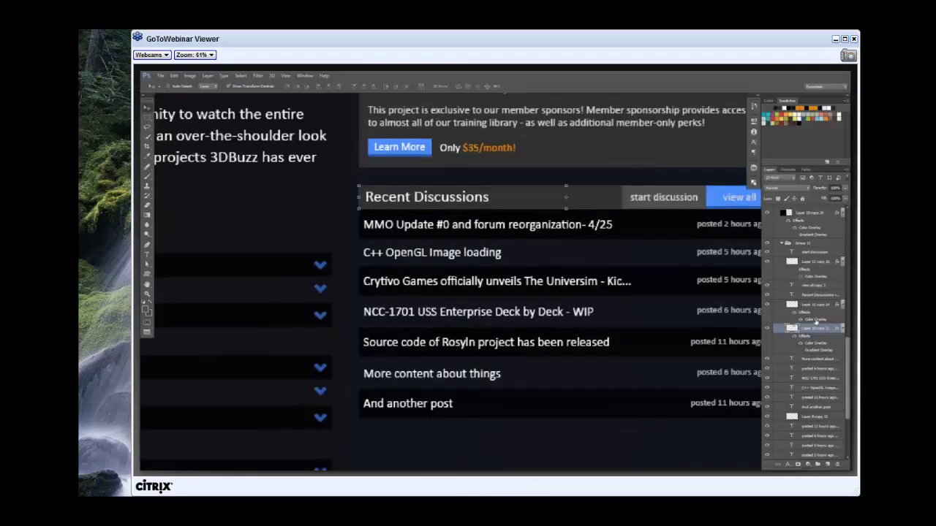
left_click(620, 295)
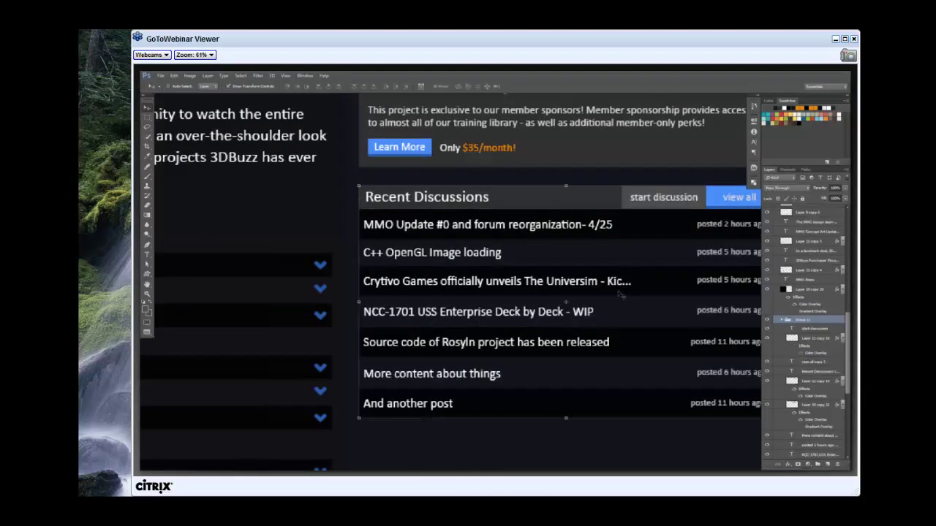
key("ctrl+j")
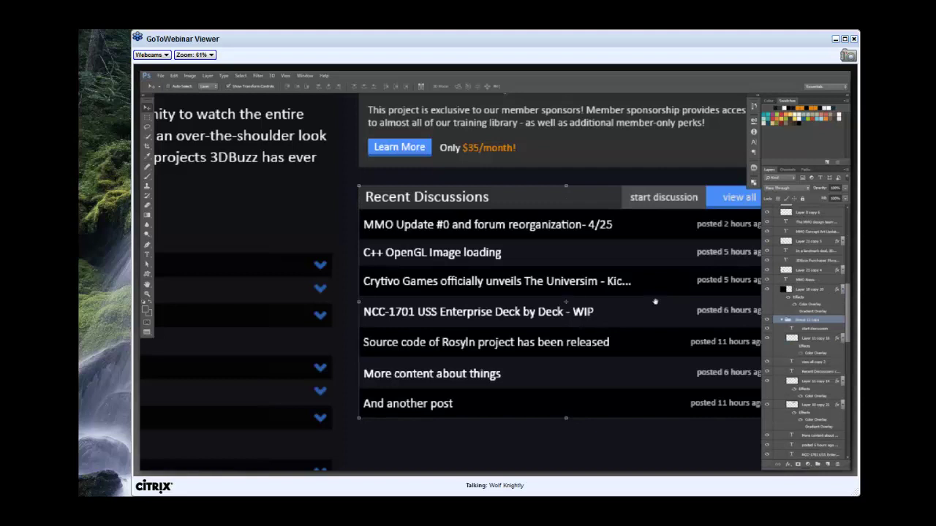
key("z")
key("ctrl+0")
key("v")
left_click_drag(664, 203, 660, 307)
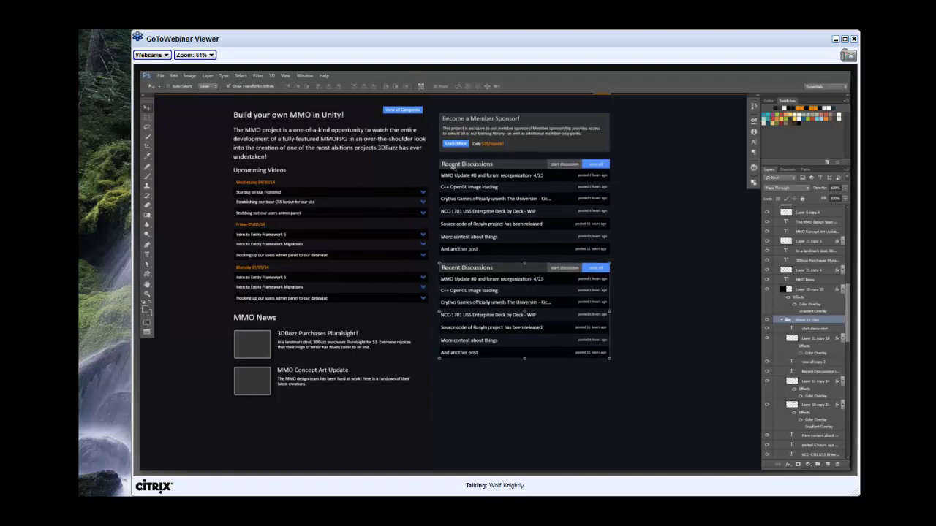
key("z")
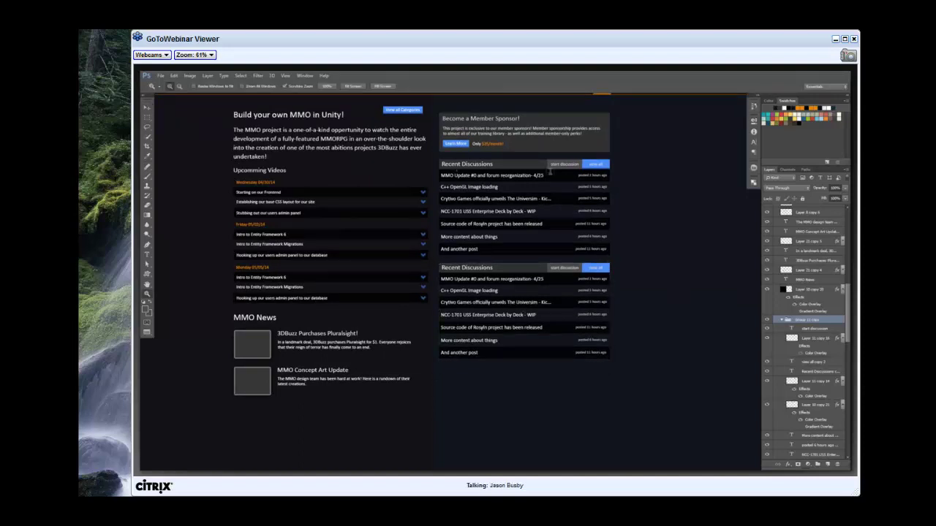
Rename the upper panel heading to 'Latest Videos' and its first row to 'Starting our Frontend'.
key("t")
left_click(527, 178)
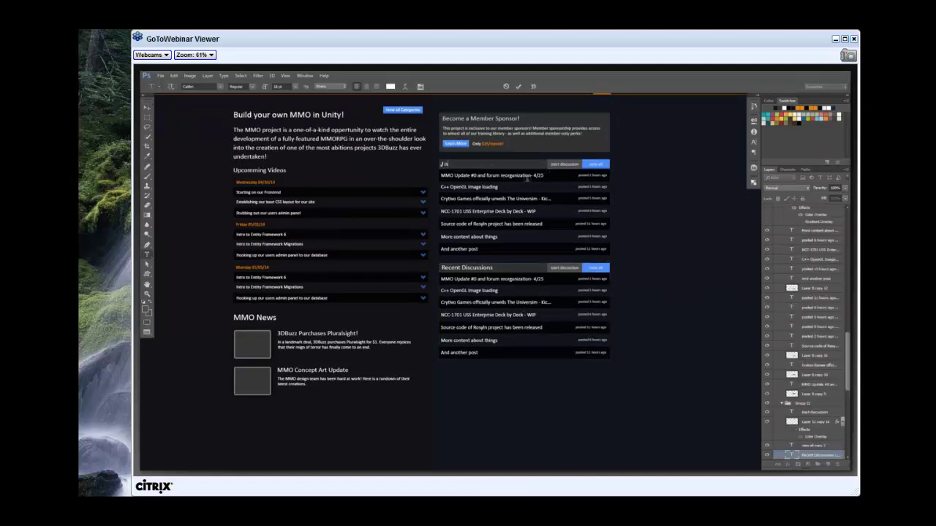
type("Latest Videos")
key("ctrl+Return")
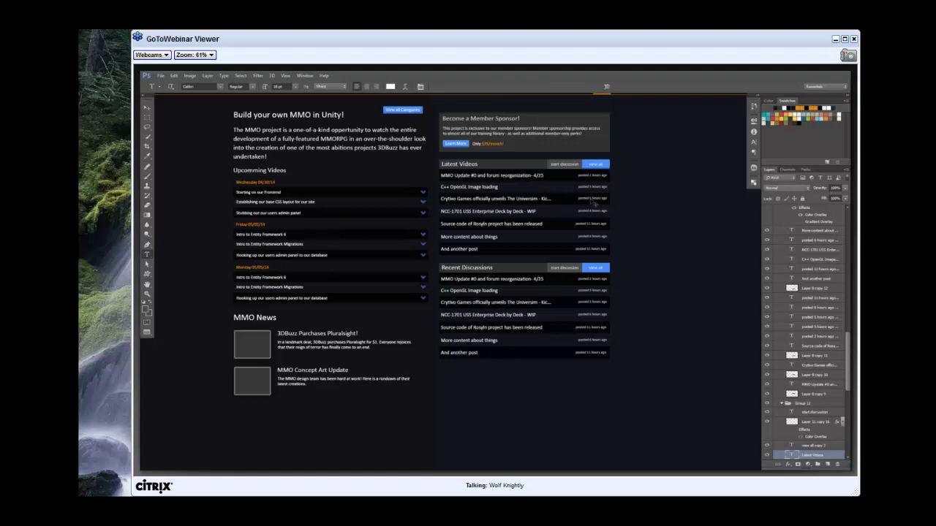
left_click(588, 178)
type("Starting our Frontend")
key("ctrl+Return")
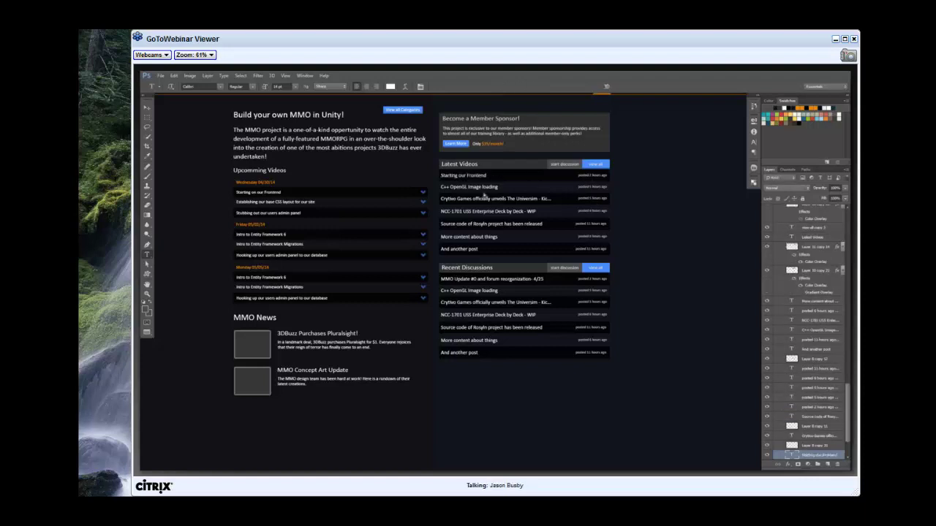
Retitle the next rows 'Establishing our base CSS', 'Introduction to Entity Framework 6' and 'Hosting'.
triple_click(484, 193)
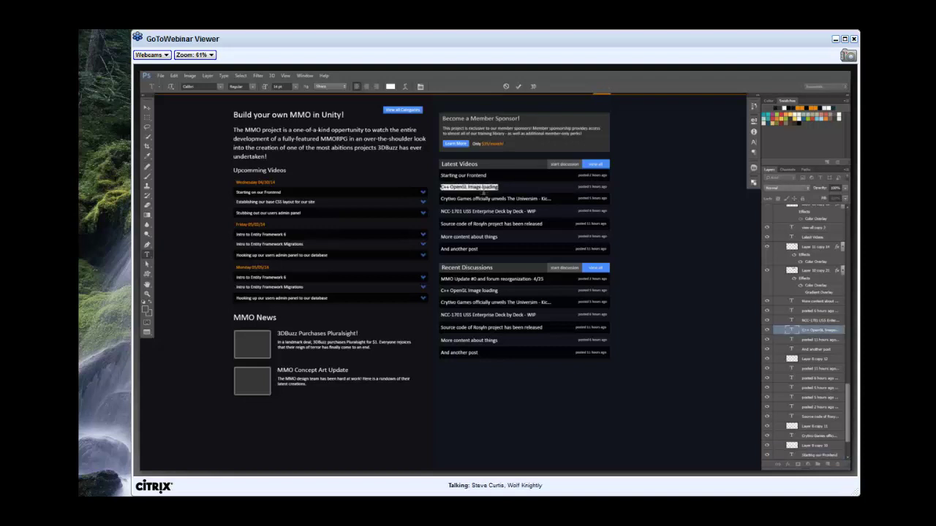
type("Establishing our base CSS")
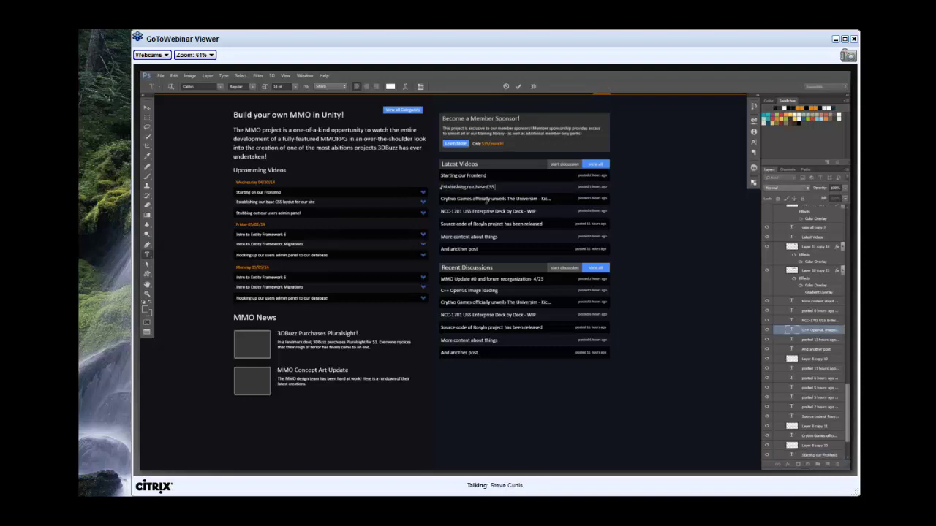
triple_click(487, 200)
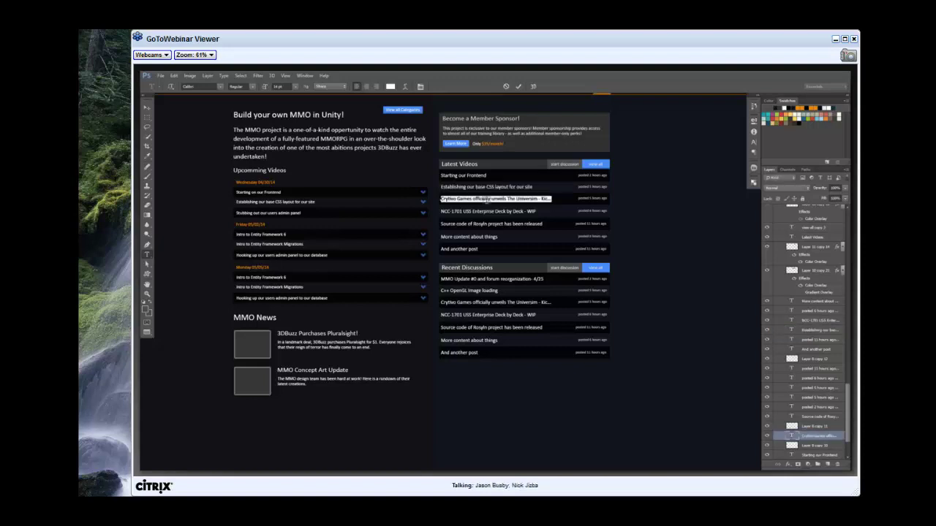
type("Introduction to F")
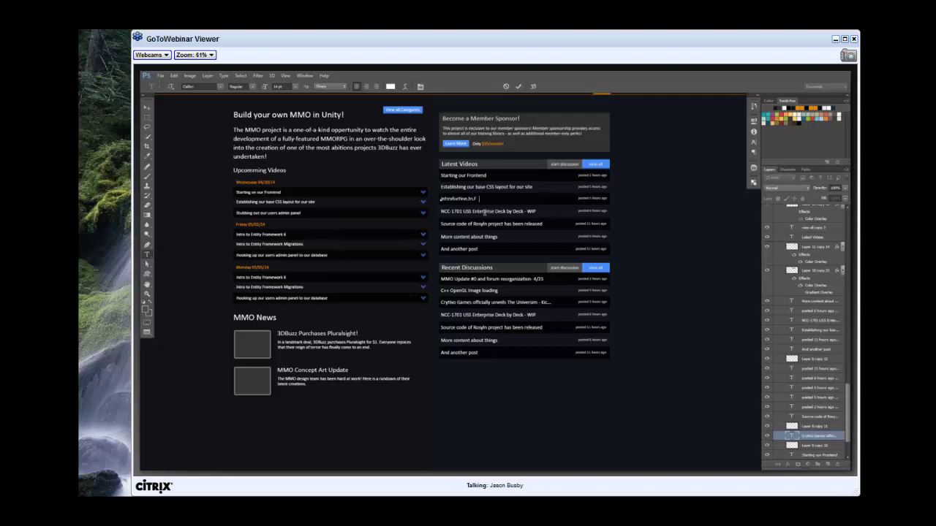
type("ntity Framework 6")
left_click(484, 211)
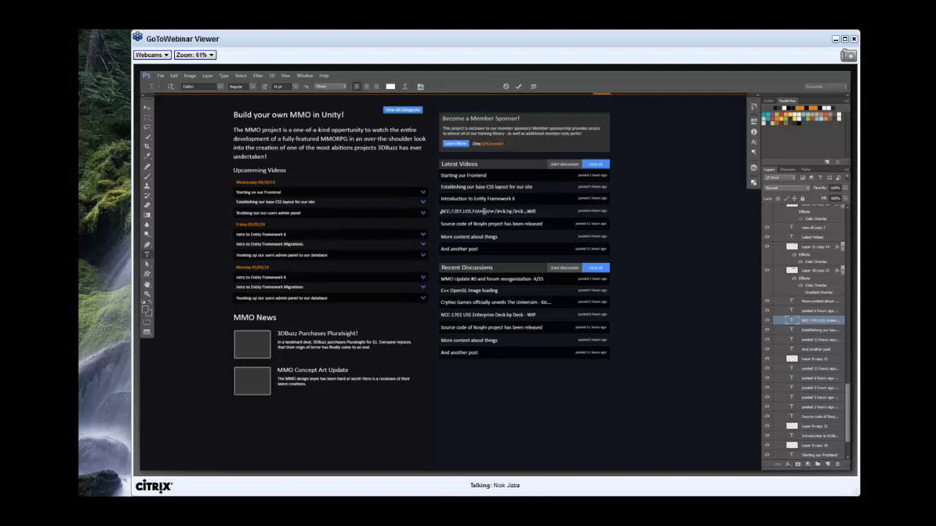
type("Hosting")
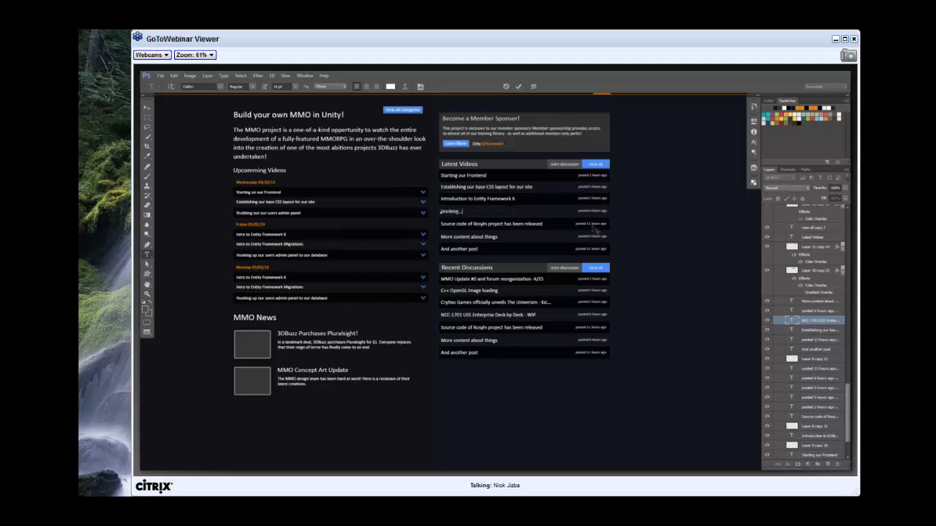
key("ctrl+Return")
key("v")
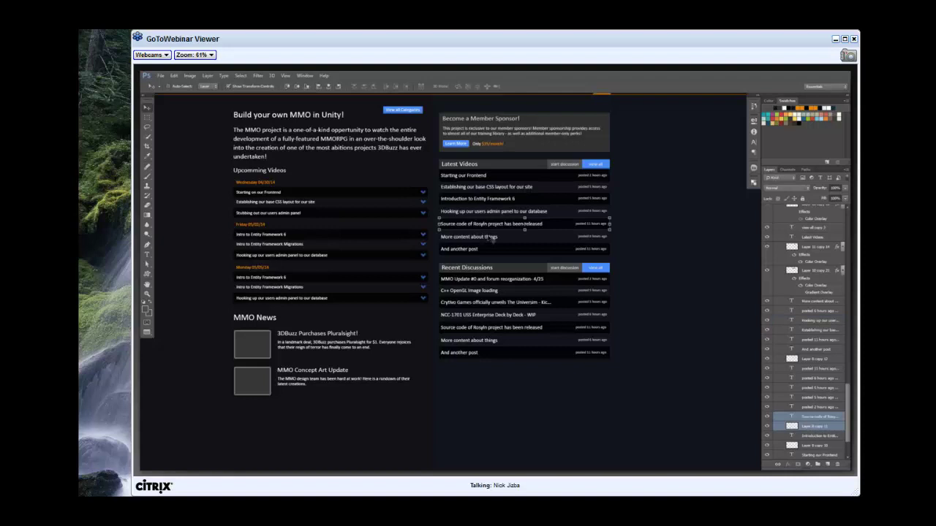
Delete the last three Latest Videos rows and duplicate the Entity Framework row below the list.
left_click(492, 238, "shift")
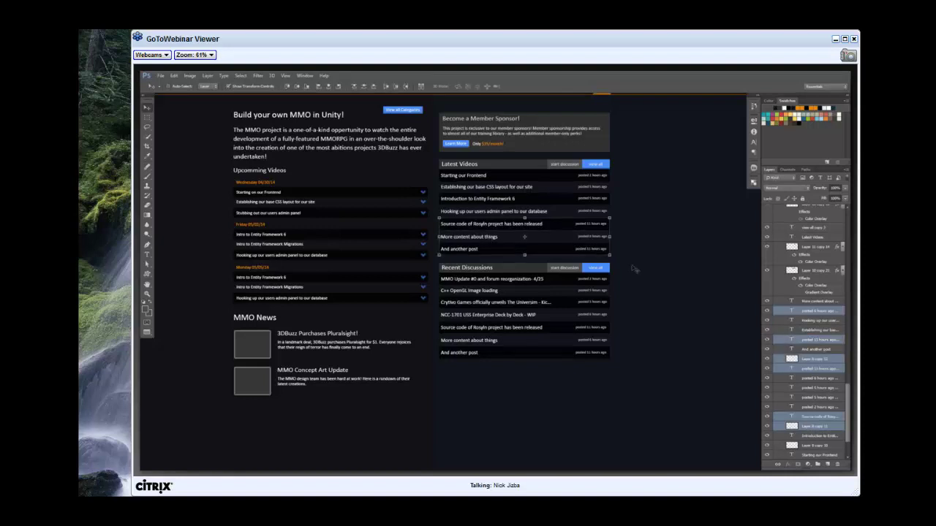
key("Delete")
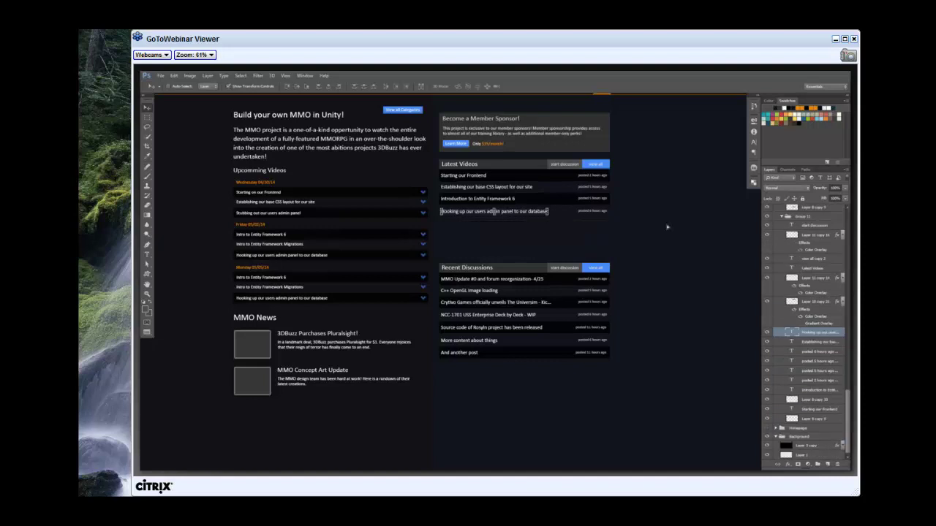
left_click(567, 199)
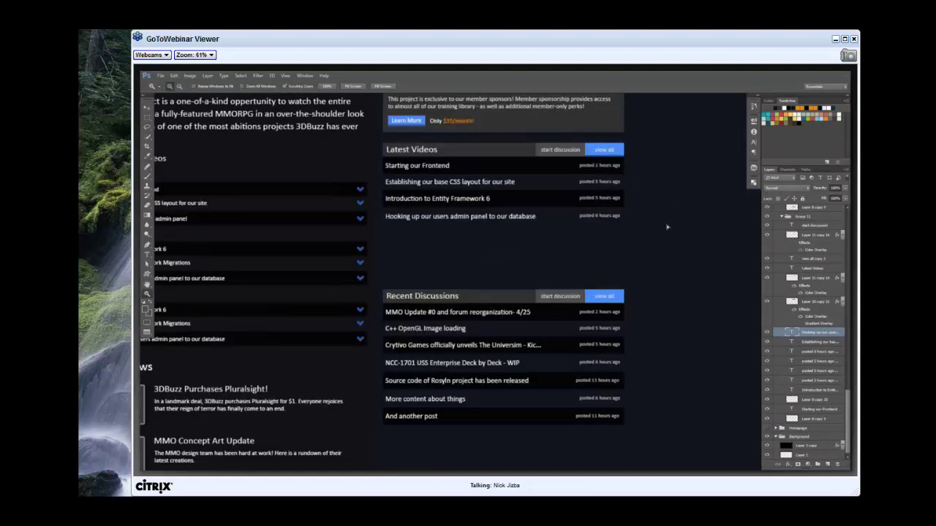
left_click_drag(667, 227, 667, 245)
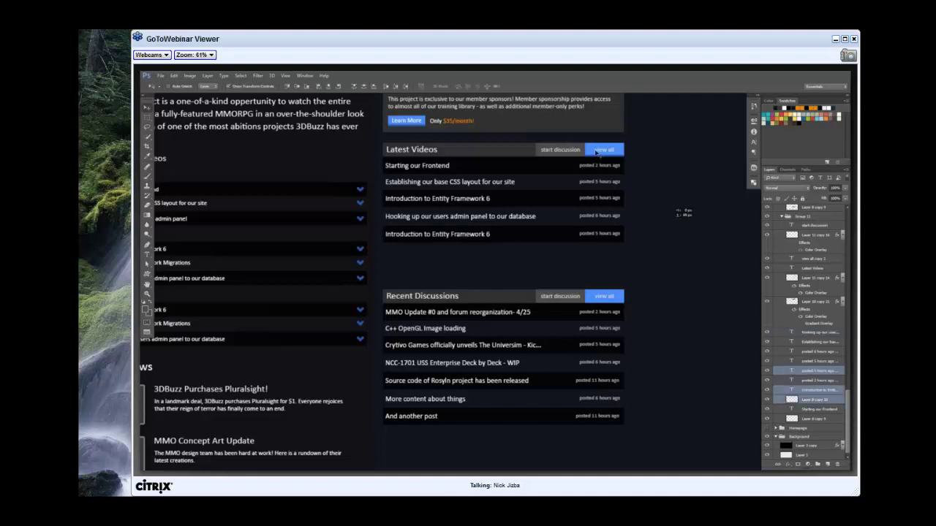
Remove the start discussion button layers from the Latest Videos header.
left_click(609, 151)
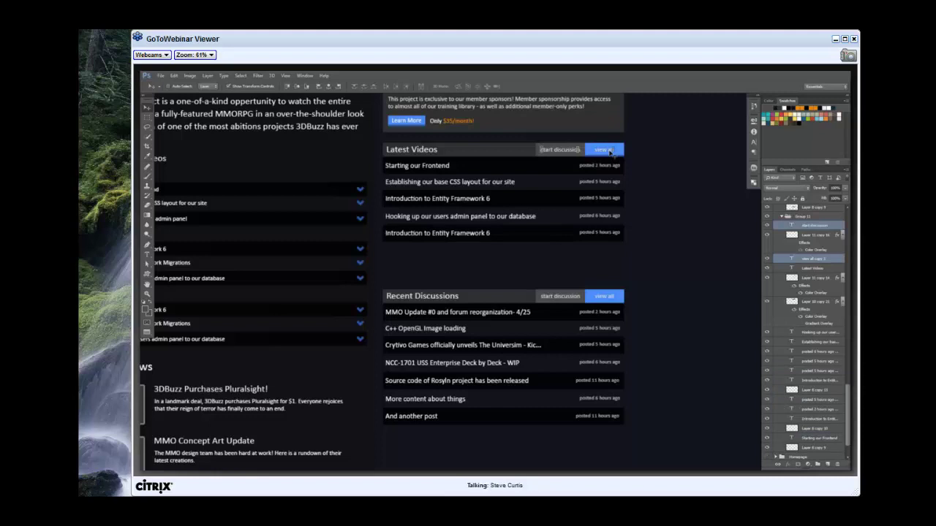
left_click(815, 234, "ctrl")
left_click(816, 278, "ctrl")
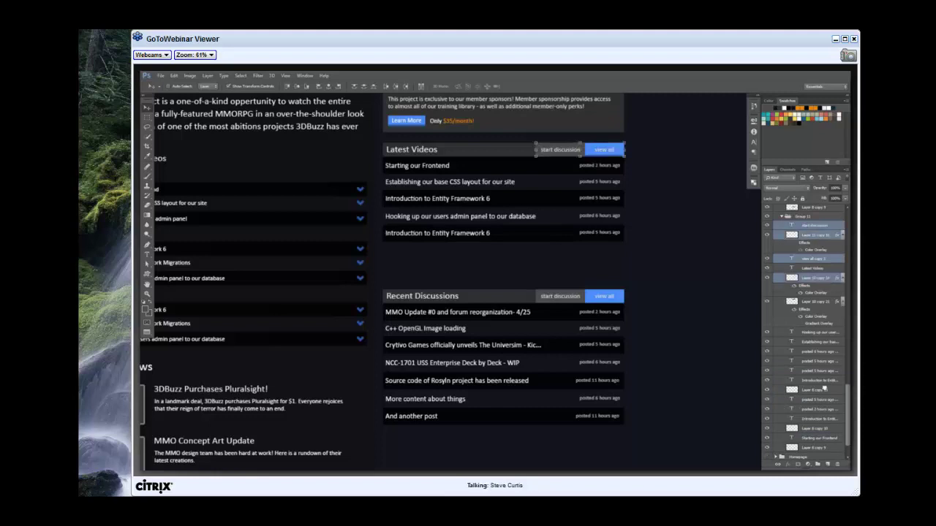
left_click_drag(824, 390, 804, 437)
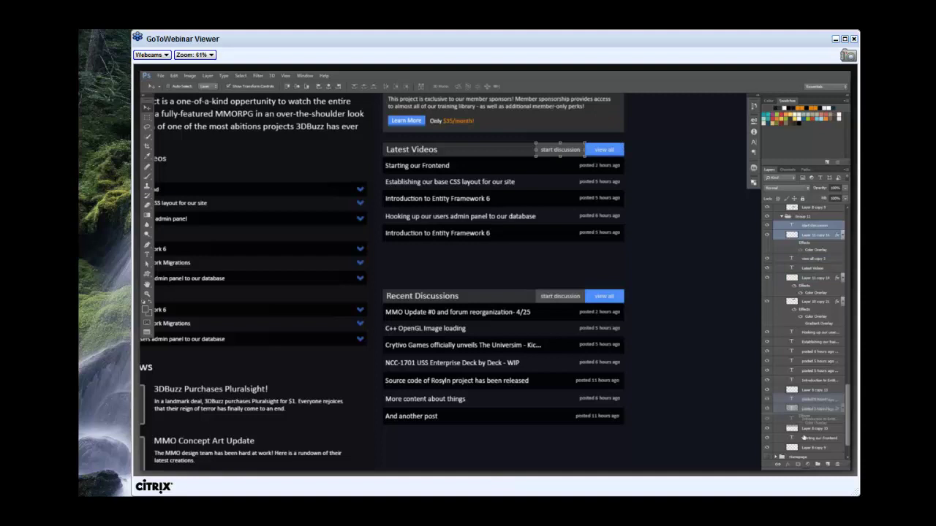
Move the Recent Discussions group up, closer beneath Latest Videos.
left_click_drag(811, 413, 804, 427)
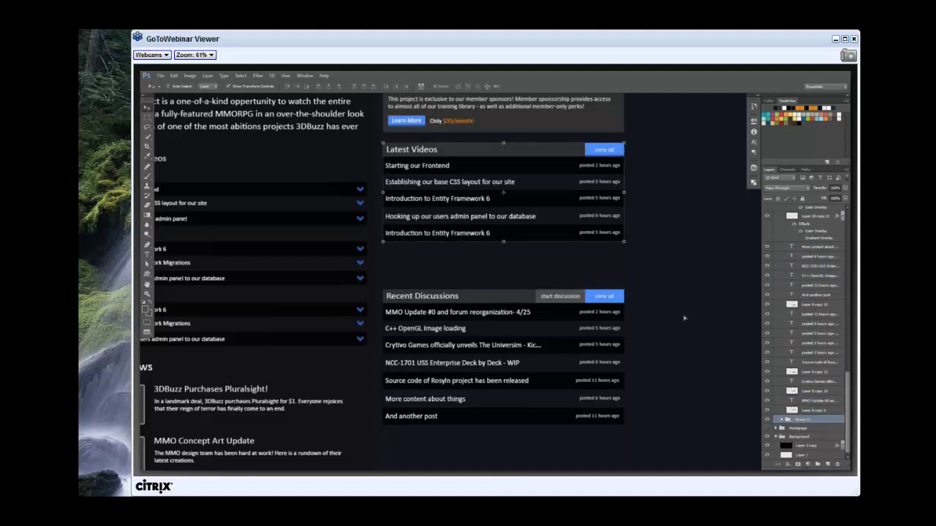
left_click_drag(685, 318, 684, 293)
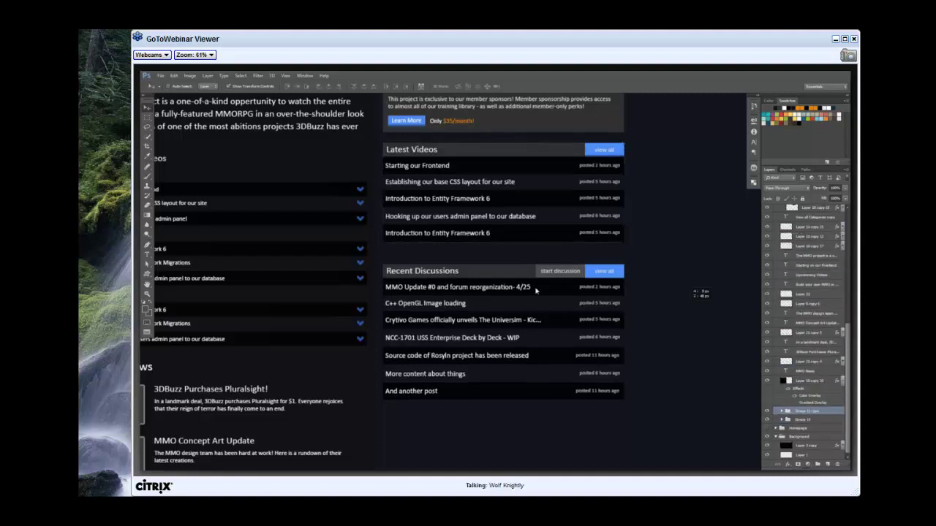
left_click_drag(535, 291, 535, 280)
key("z")
right_click(521, 277)
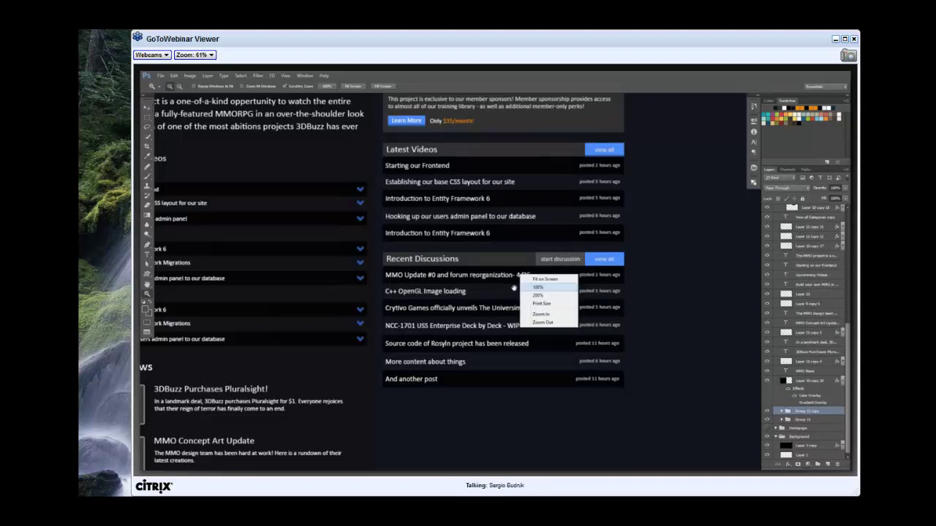
Change the first Latest Videos title to 'Open Office Hours'.
left_click(527, 288)
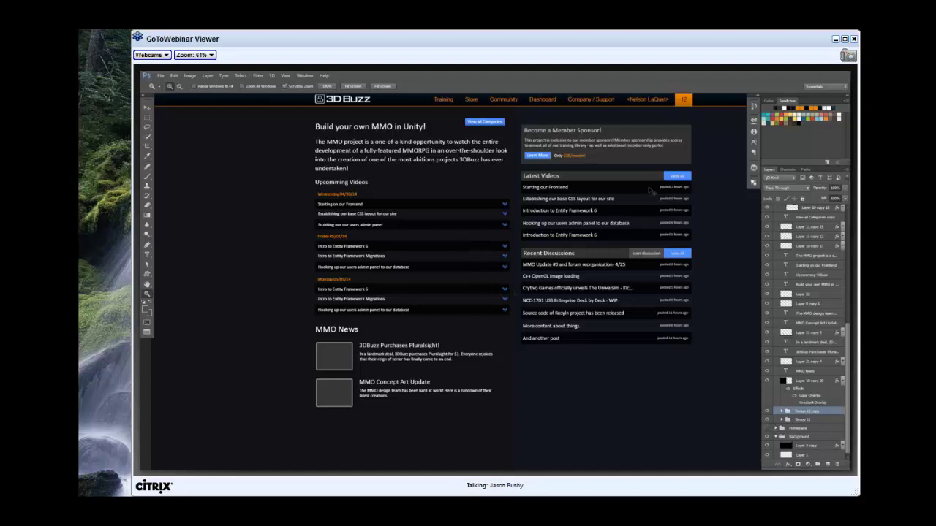
key("t")
left_click(525, 187)
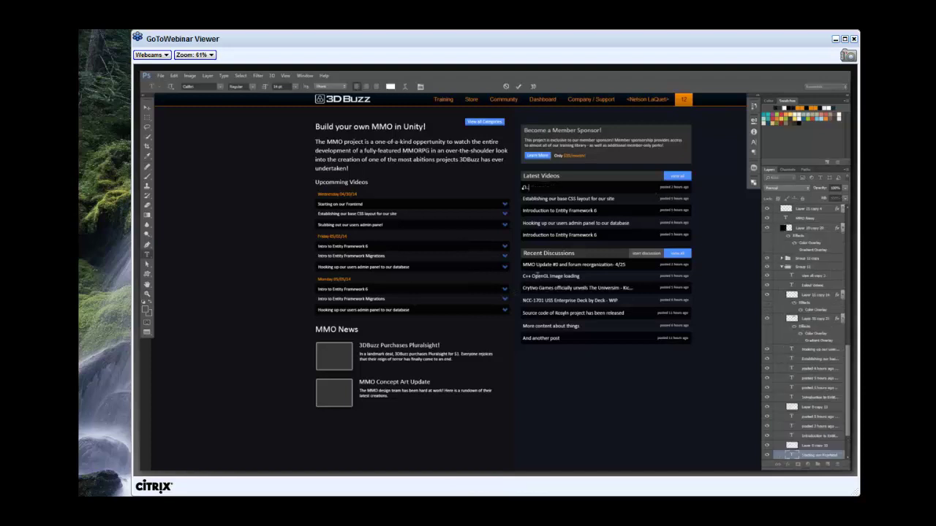
type("Open Office Hours")
key("ctrl+Return")
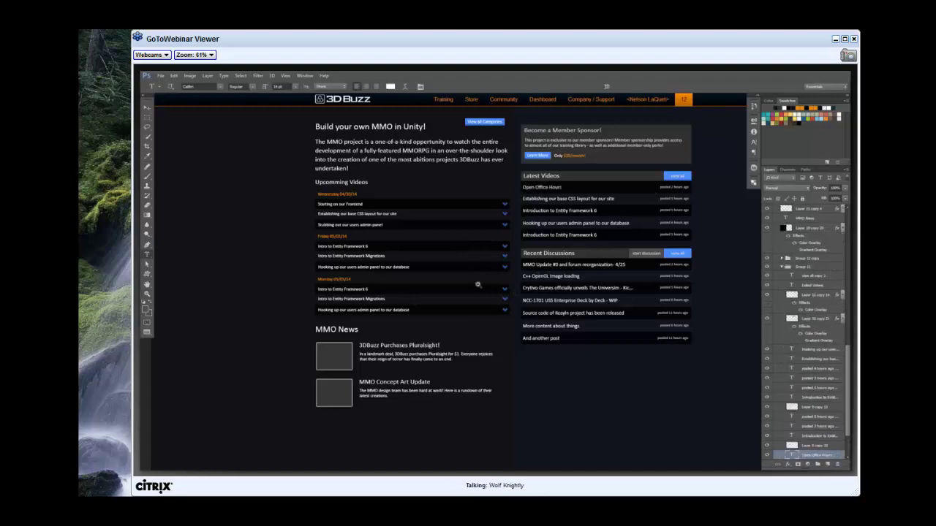
Copy the Recent Discussions header to below the discussions list.
key("z")
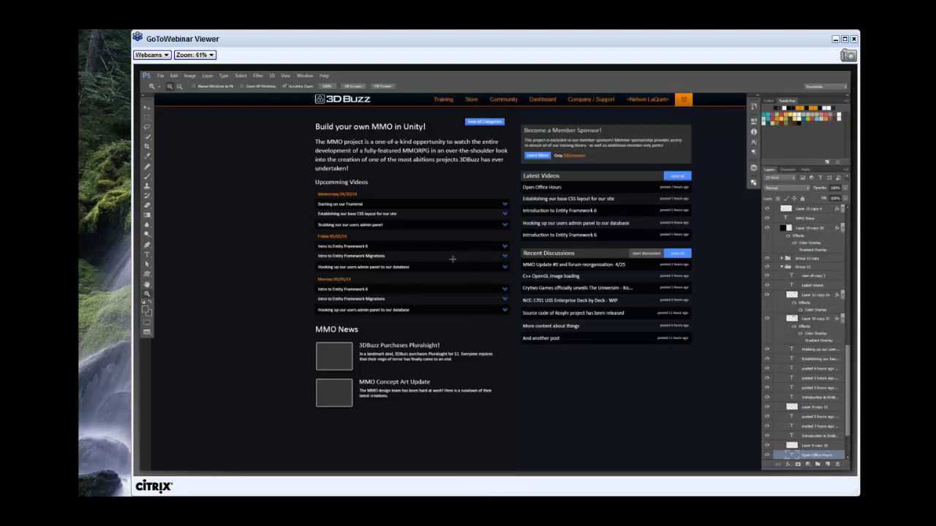
key("m")
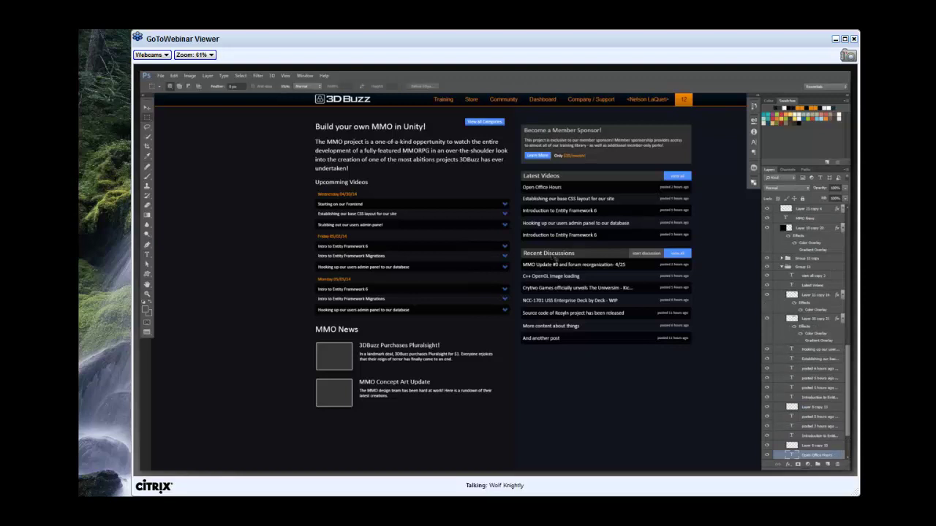
key("v")
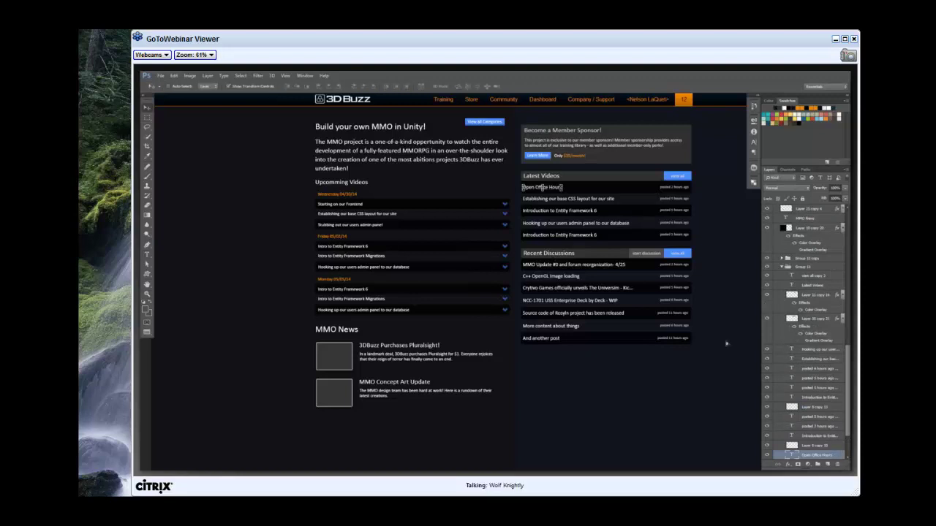
left_click_drag(726, 344, 607, 354)
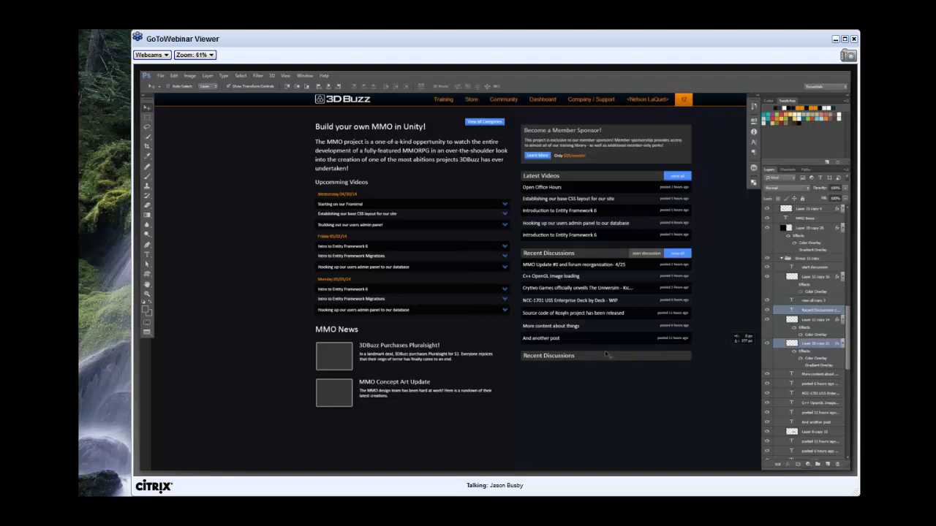
Rename the copied header to 'Live Sessions'.
key("t")
left_click(533, 356)
type("Live Sessions")
key("ctrl+Return")
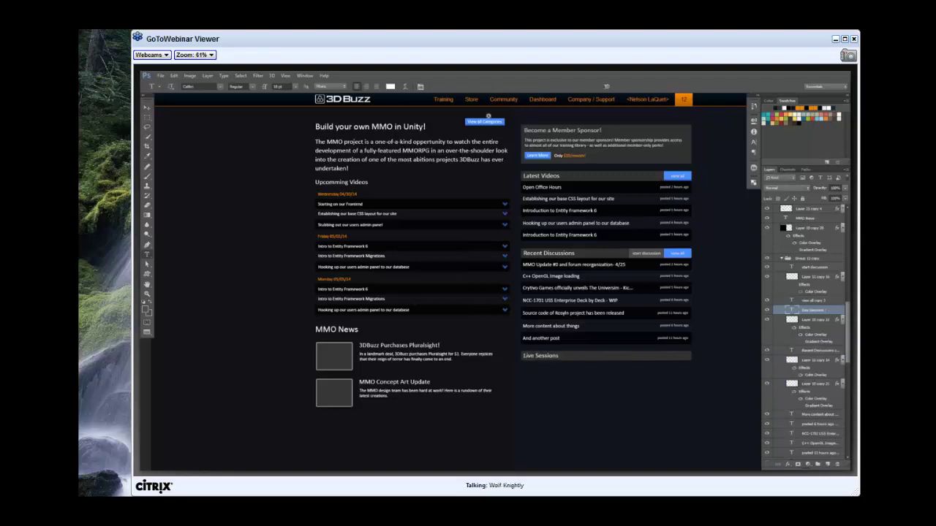
key("z")
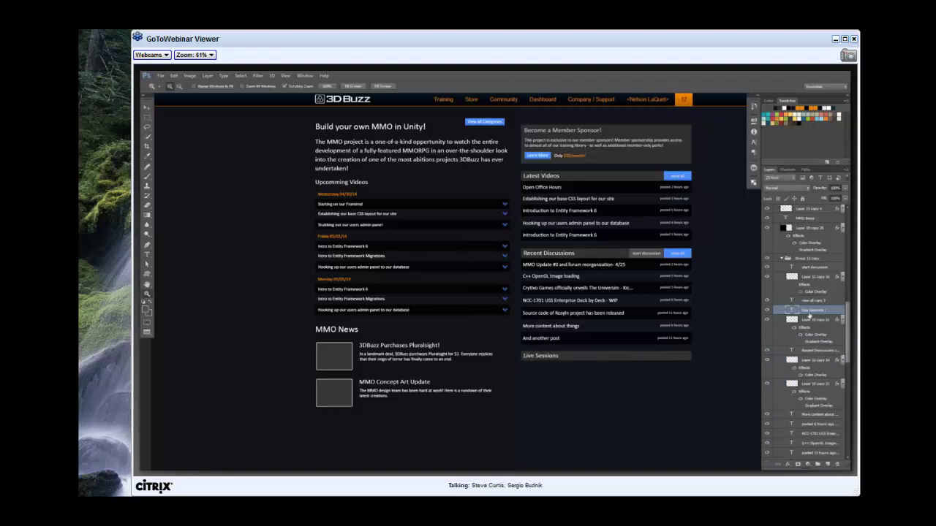
scroll(810, 316, "up", 8)
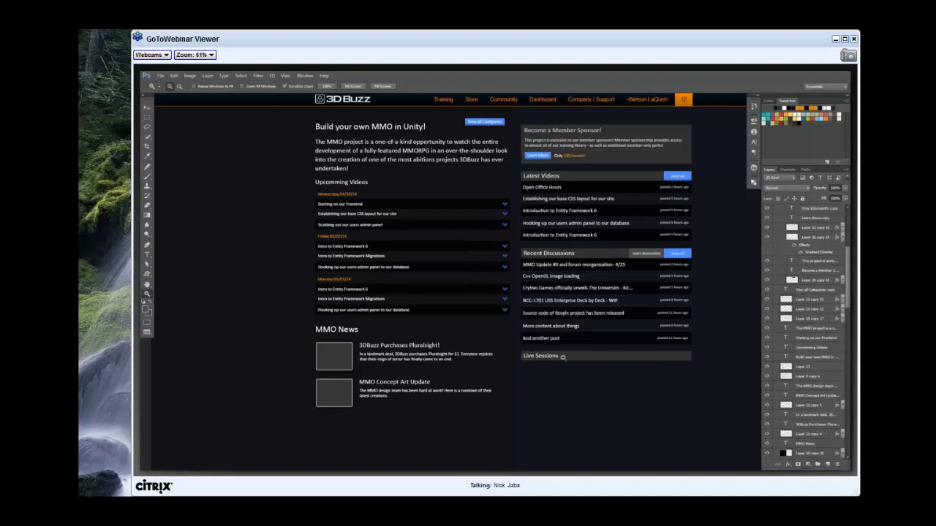
left_click_drag(562, 357, 646, 338)
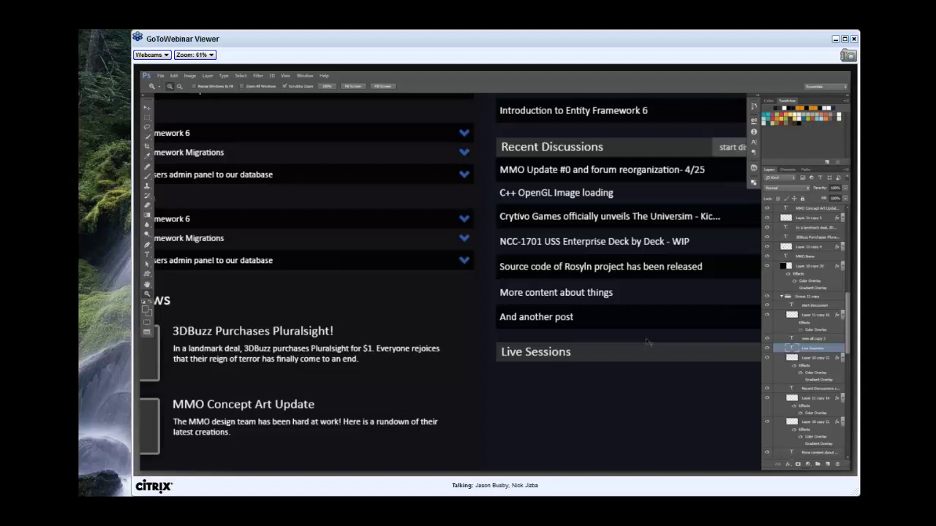
Add 'Upcoming' at the start so the heading reads 'Upcoming Live Session'.
key("t")
left_click(654, 355)
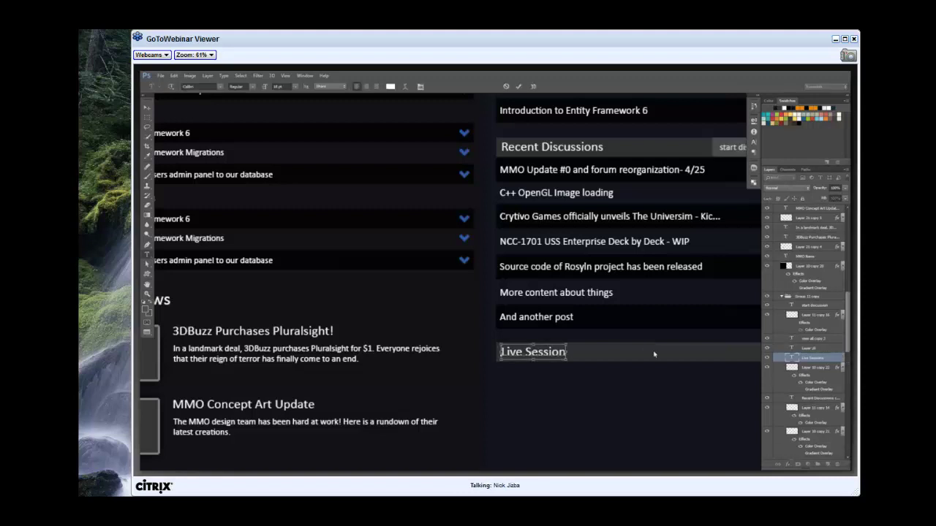
key("Home")
type("Upcoming")
key("ctrl+Return")
key("z")
left_click(525, 336, "alt")
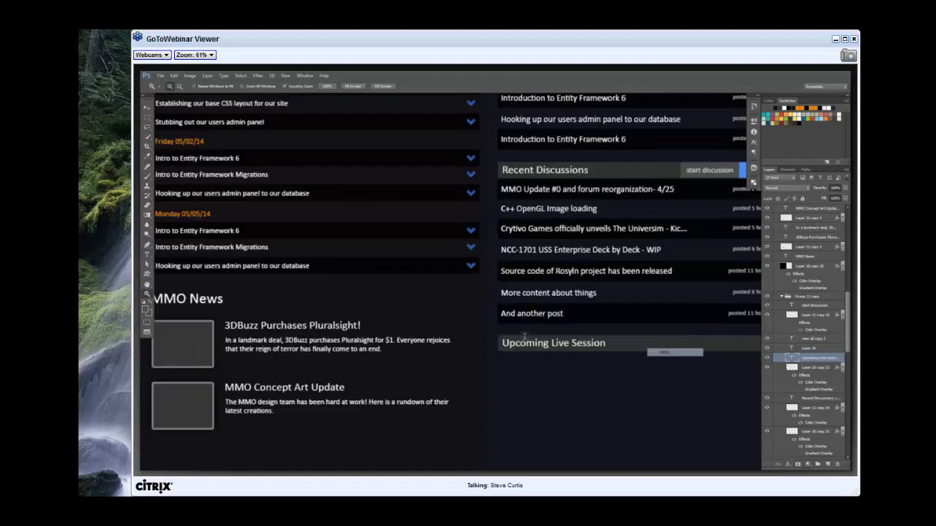
left_click(524, 337, "alt")
Paste 'Open Office Hours' into a new 10 pt text box beneath the heading.
key("t")
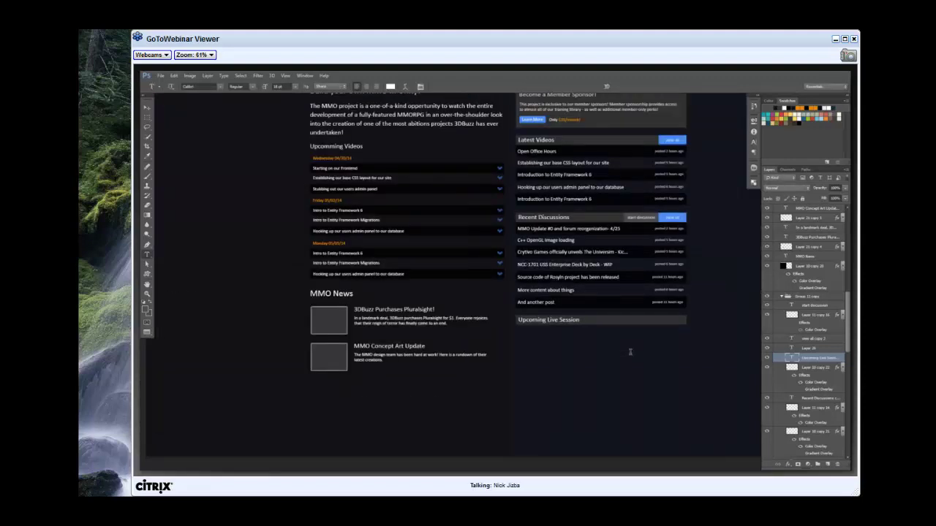
left_click_drag(642, 358, 521, 334)
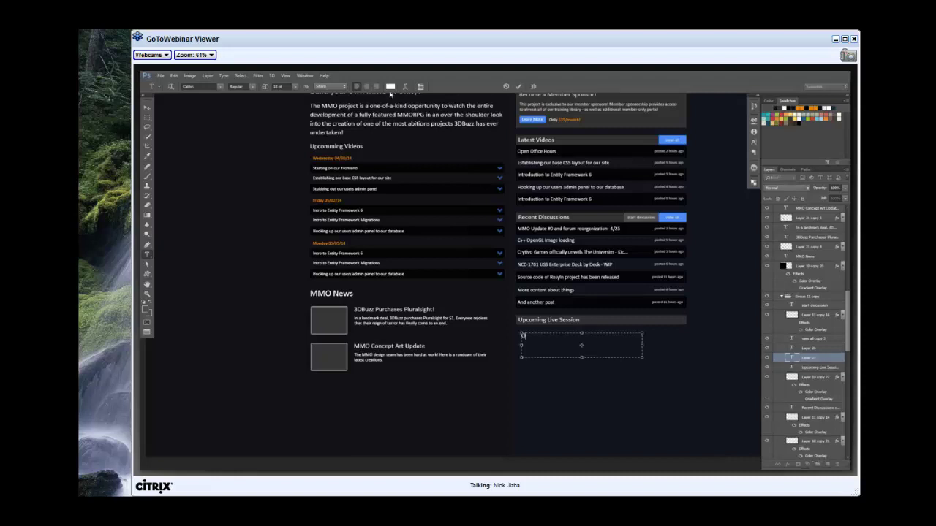
type("Open Office Hours")
key("ctrl+Return")
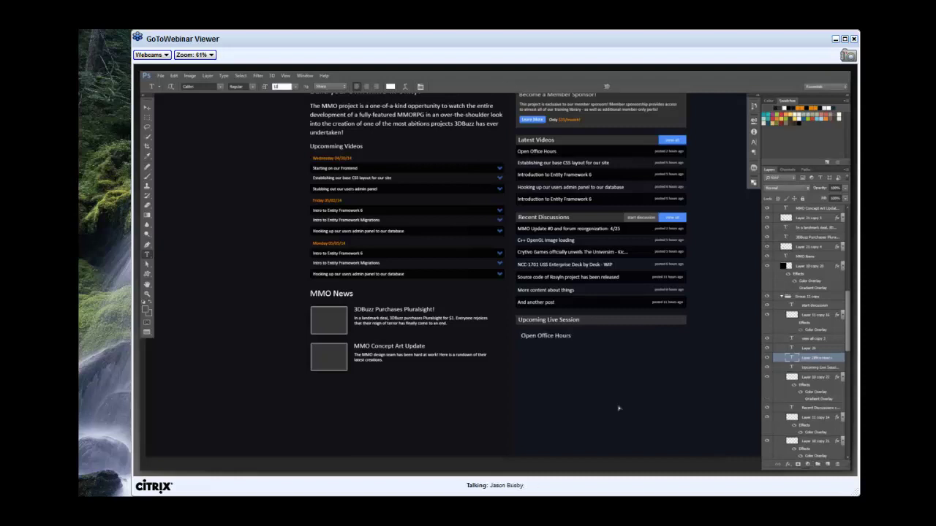
type("10")
key("Return")
key("v")
left_click_drag(618, 408, 619, 384)
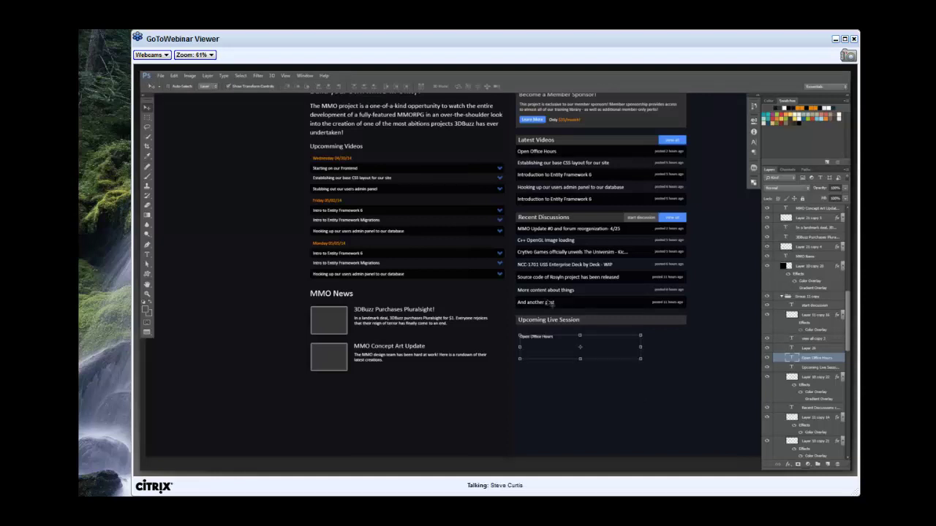
Copy a 'posted 11 hours ago' timestamp and a dark row bar under Open Office Hours.
left_click(550, 302, "ctrl")
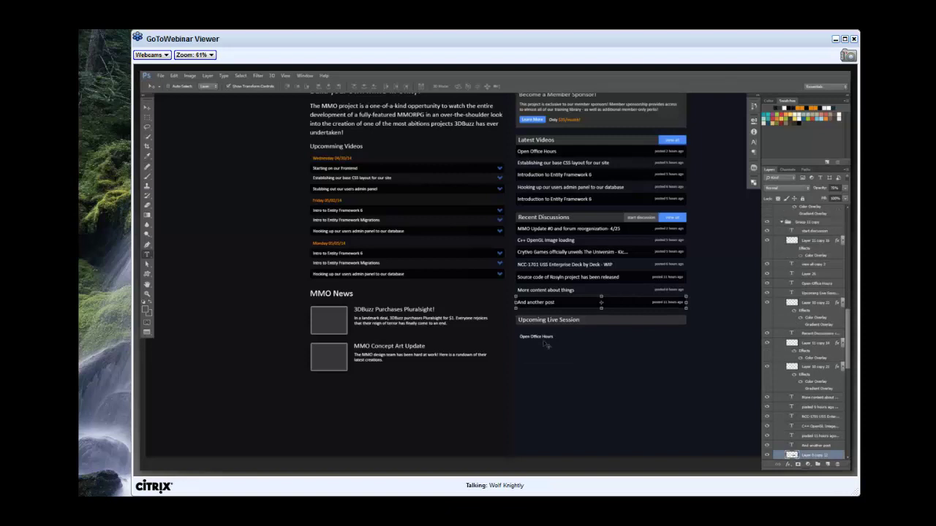
key("t")
left_click(550, 356)
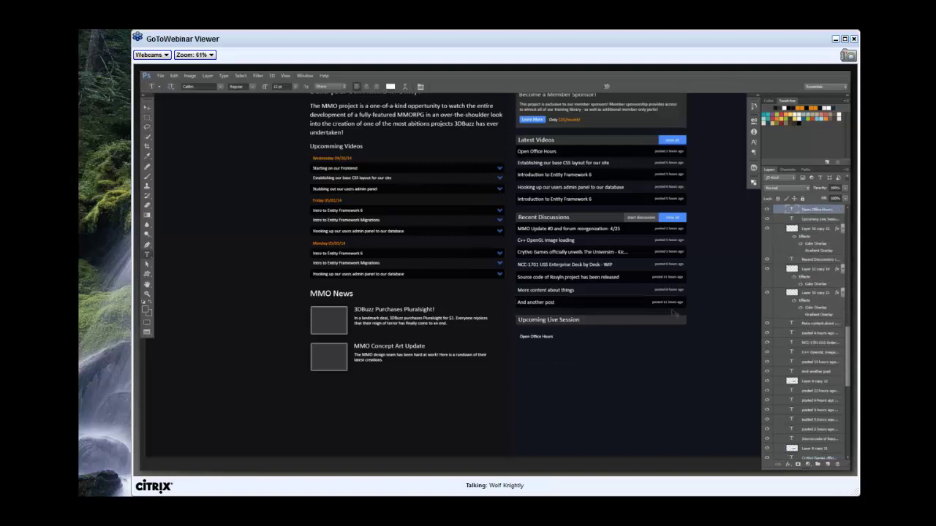
key("v")
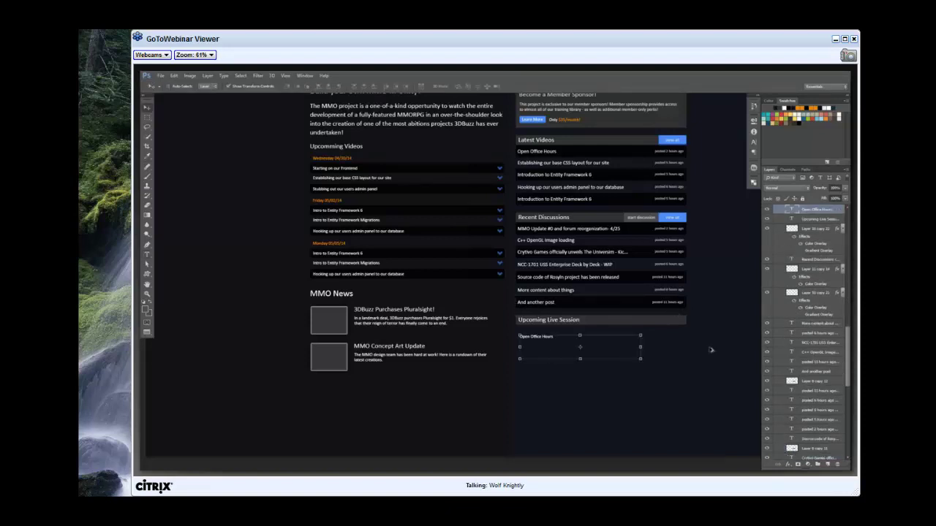
left_click(707, 383)
left_click_drag(706, 383, 706, 416)
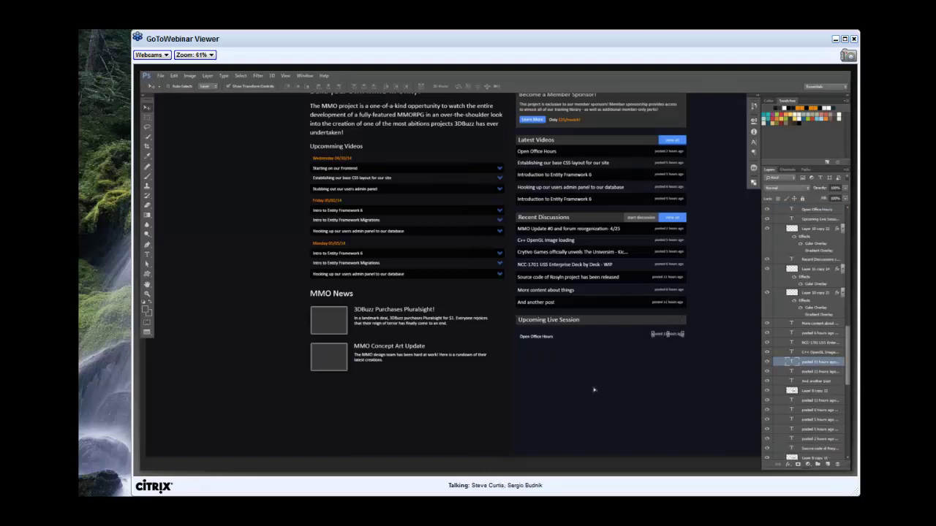
key("ctrl+z")
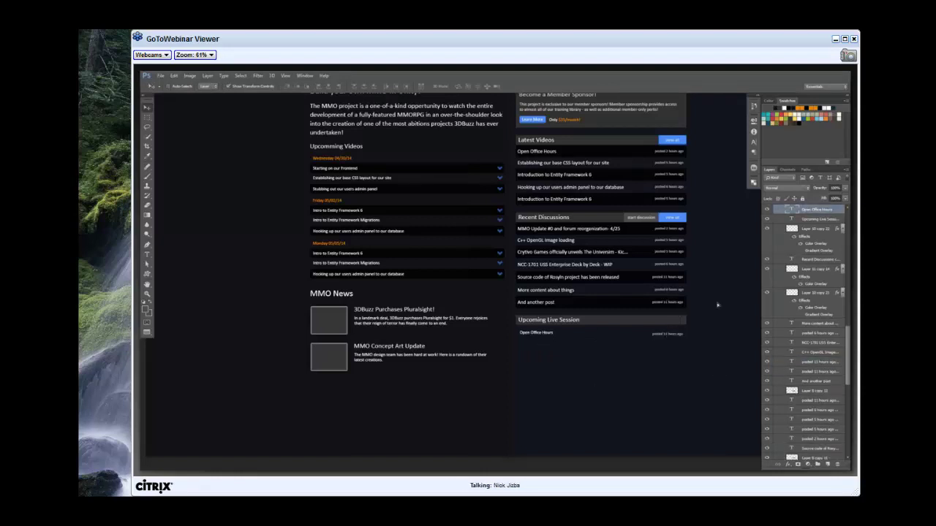
left_click_drag(717, 305, 717, 300)
Nudge Open Office Hours into the row and align the timestamp with it.
key("z")
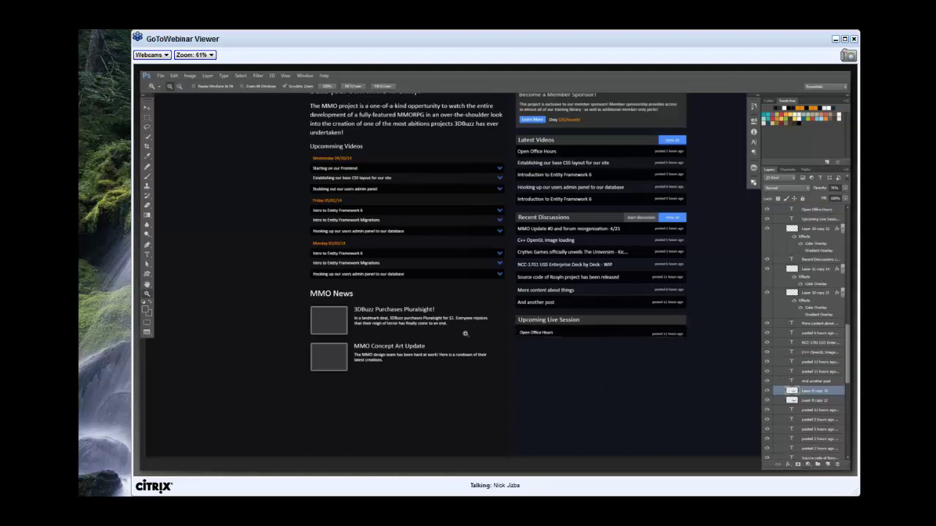
left_click_drag(465, 333, 517, 431)
key("v")
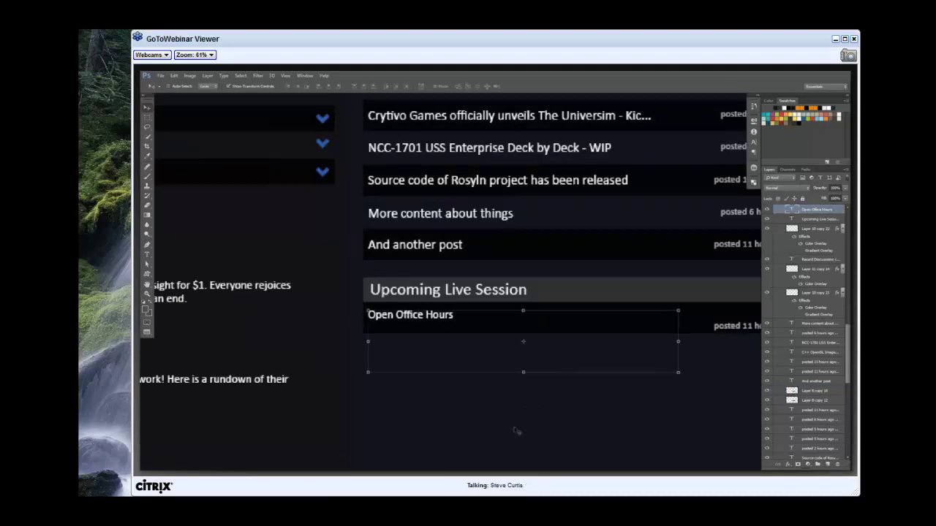
key("Down")
key("Down")
key("z")
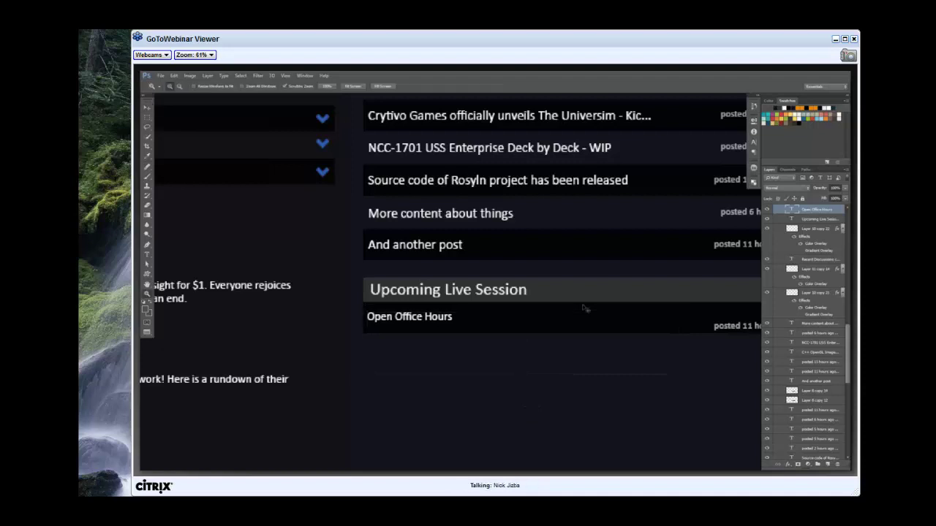
key("v")
scroll(641, 388, "right", 3)
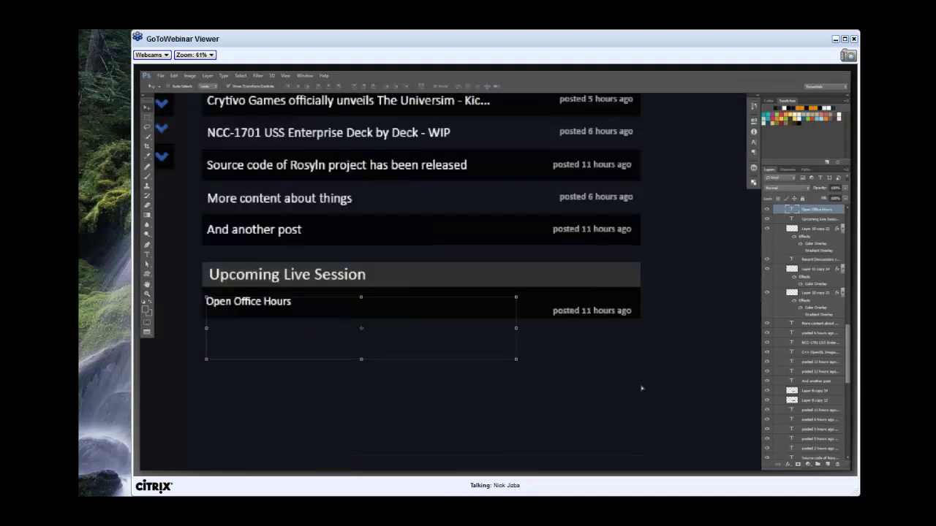
left_click_drag(562, 316, 562, 305)
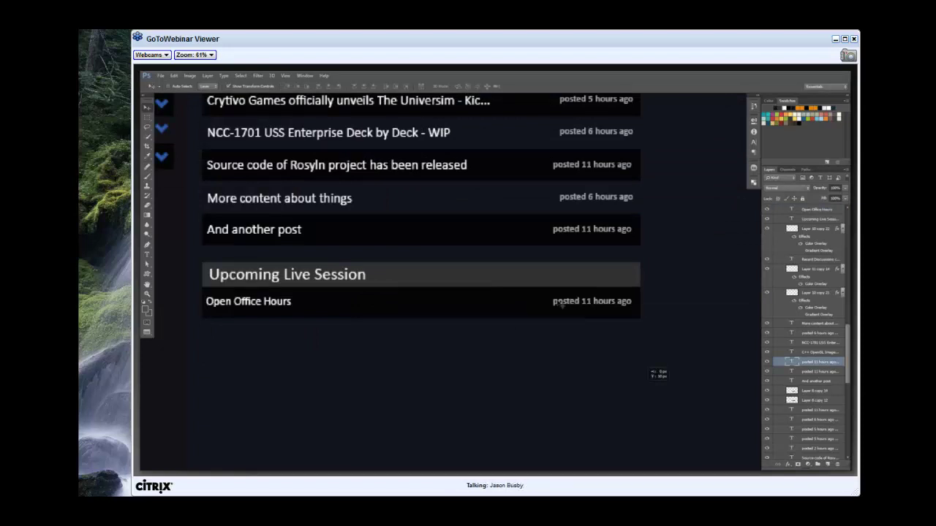
double_click(621, 300)
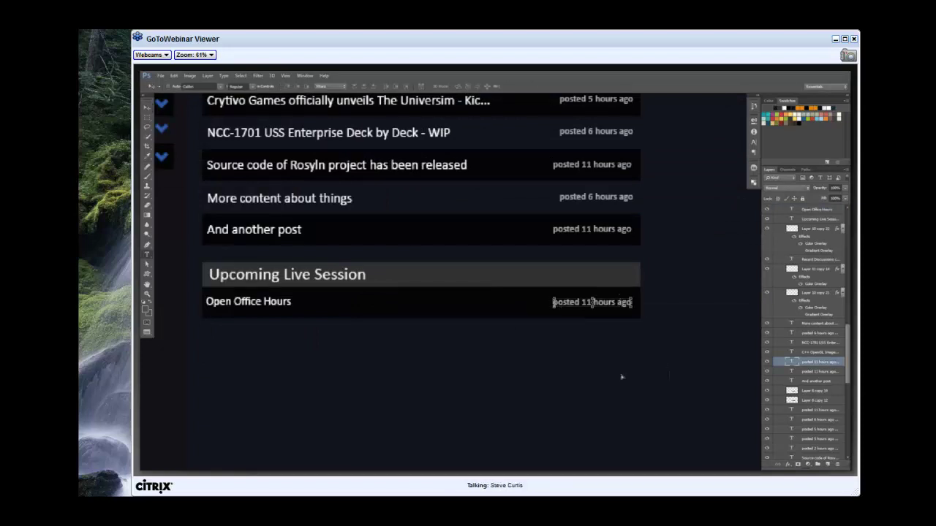
Change the timestamp to 'LIVE in 3 days' and shift it to the row's right edge.
type("LIVE in 3 days")
key("ctrl+Return")
left_click_drag(572, 302, 599, 301)
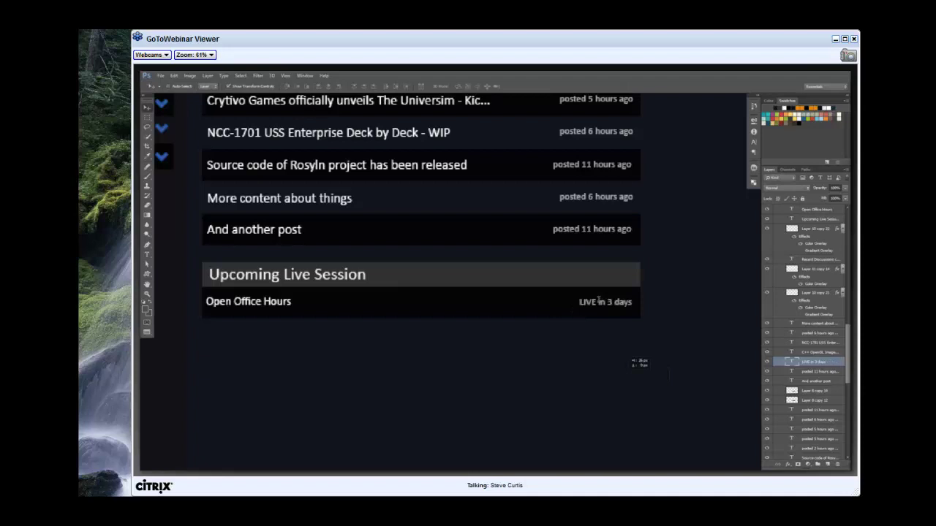
Make the word LIVE bold using Faux Bold.
key("t")
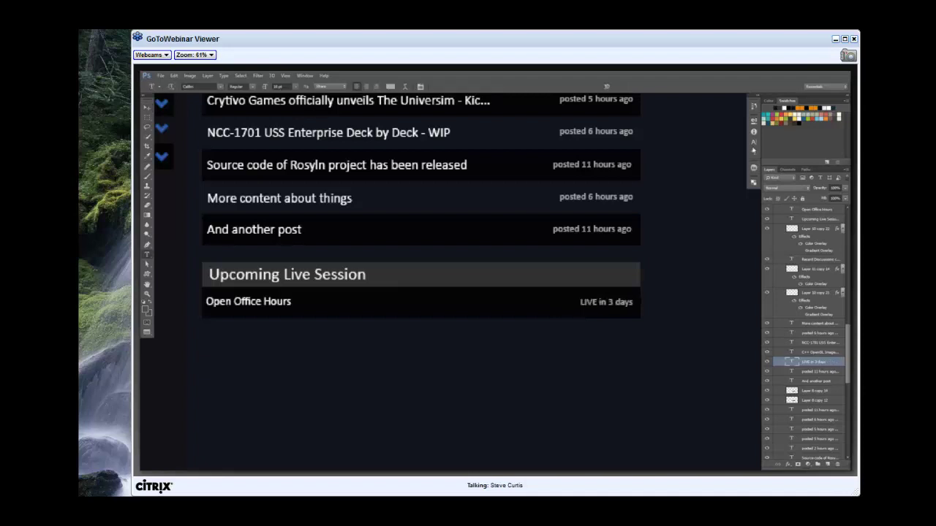
double_click(588, 301)
key("ctrl+t")
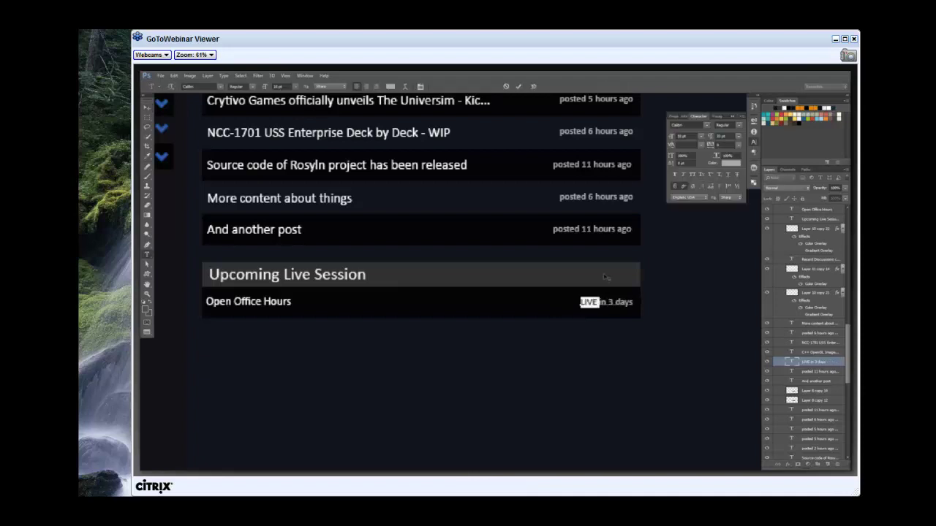
key("ctrl+shift+b")
key("ctrl+t")
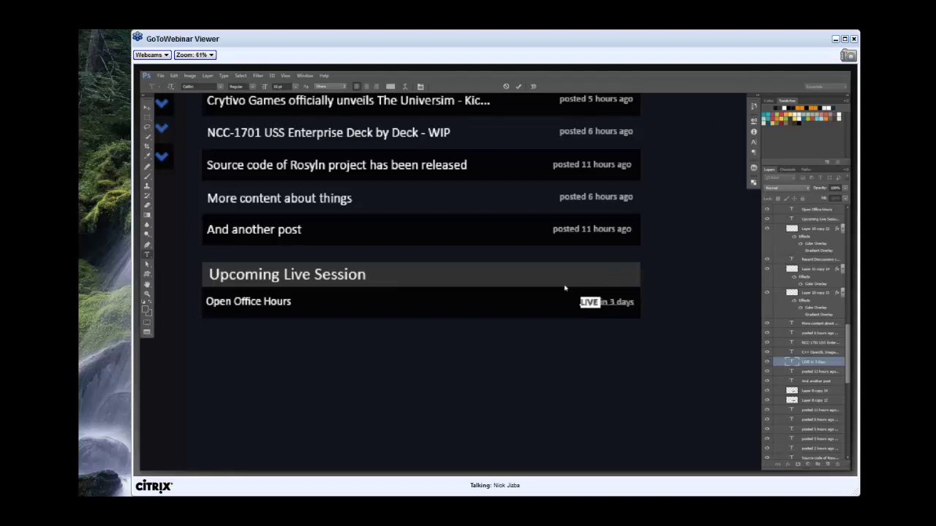
key("z")
right_click(564, 288)
key("ctrl+0")
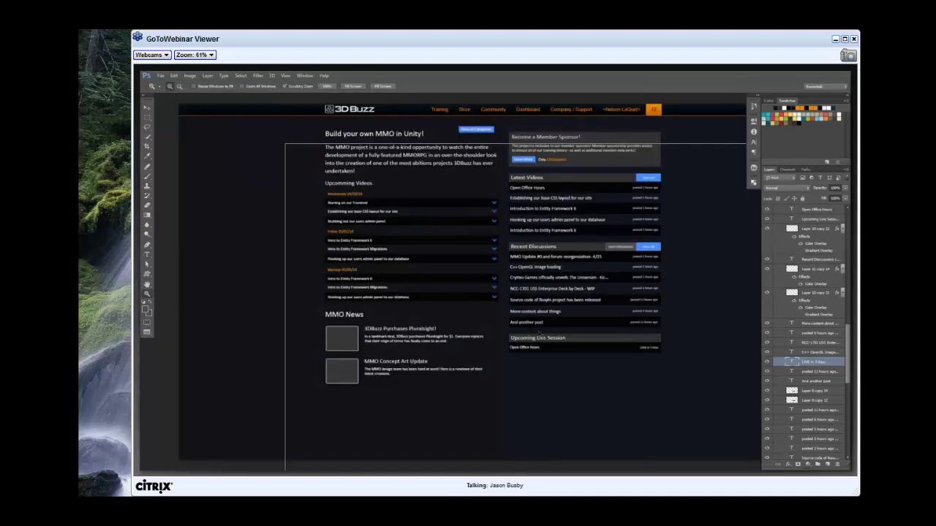
left_click(401, 298)
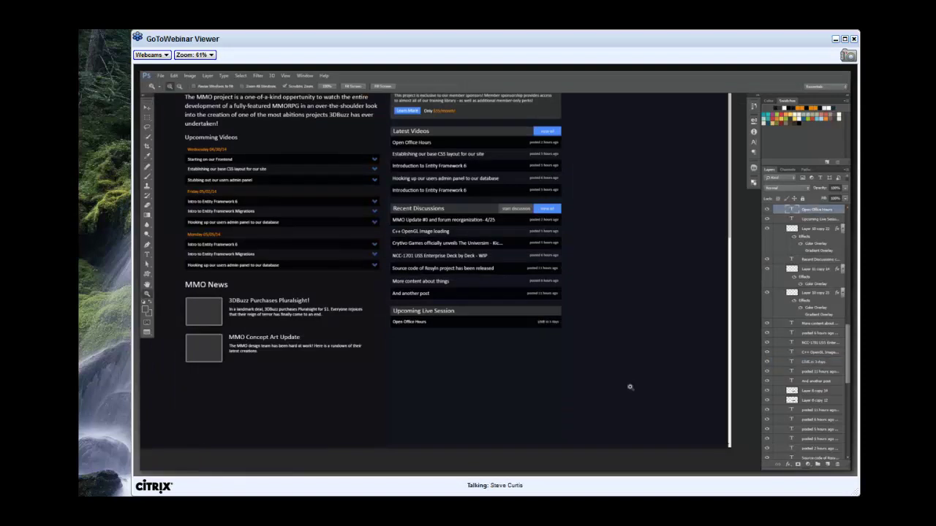
left_click_drag(387, 216, 470, 258)
left_click_drag(558, 372, 564, 383)
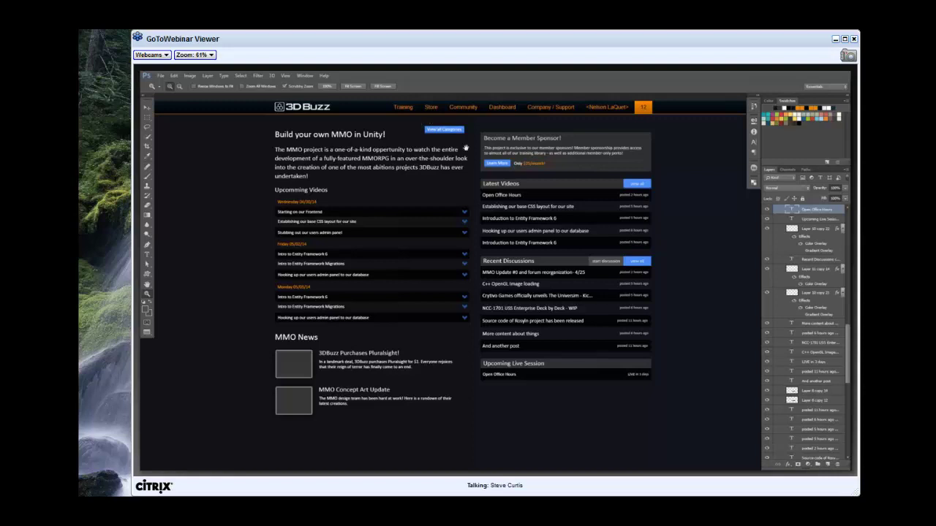
Move the copied View all Categories button below the intro paragraph.
key("ctrl+plus")
left_click_drag(464, 148, 517, 155)
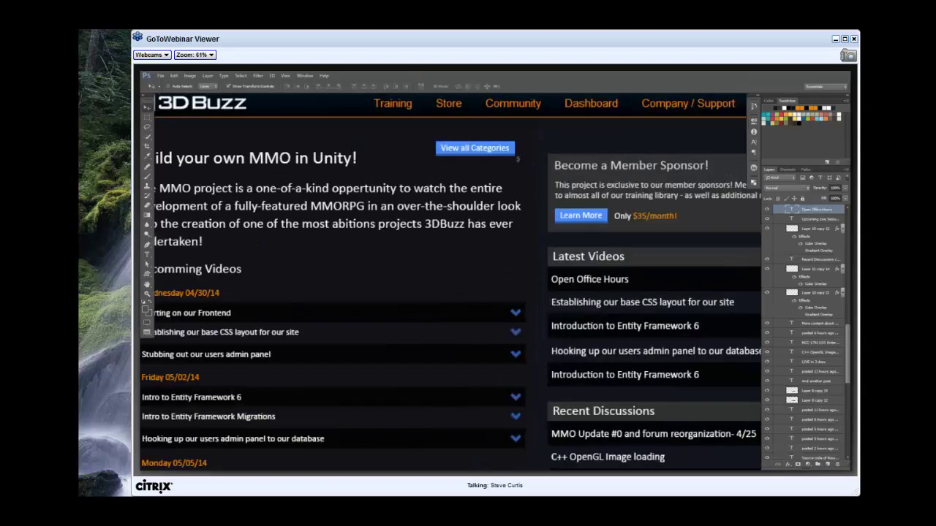
left_click(516, 155, "ctrl")
left_click(558, 236, "ctrl+shift")
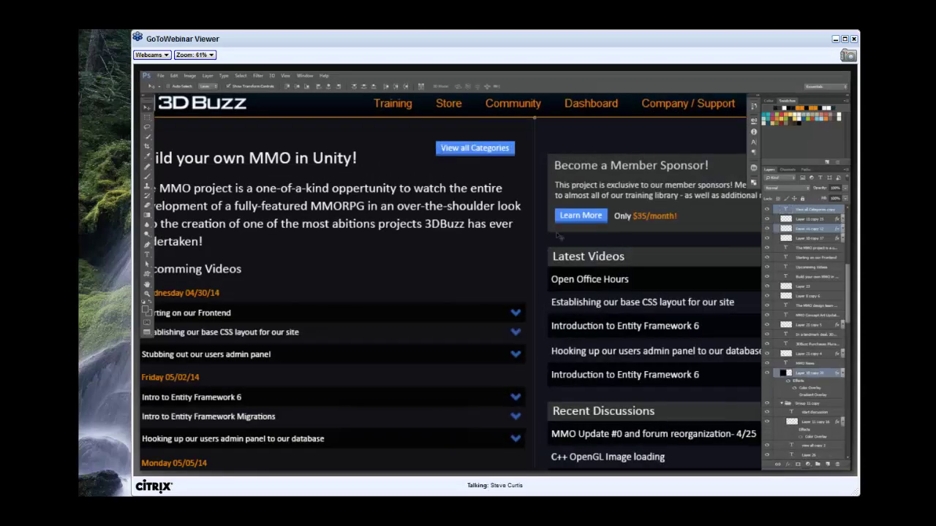
left_click_drag(558, 237, 394, 277)
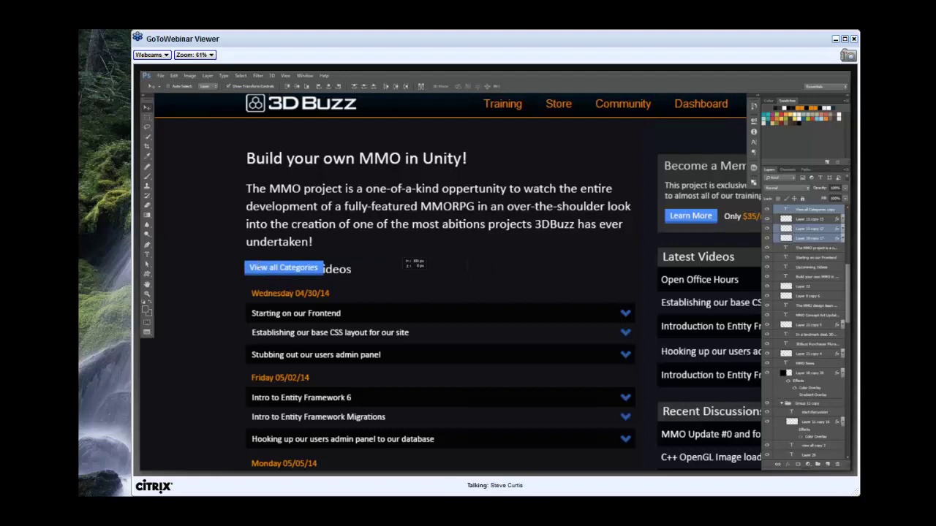
left_click_drag(394, 278, 396, 277)
Relabel the button 'Read More...' and narrow it with Free Transform to fit.
key("t")
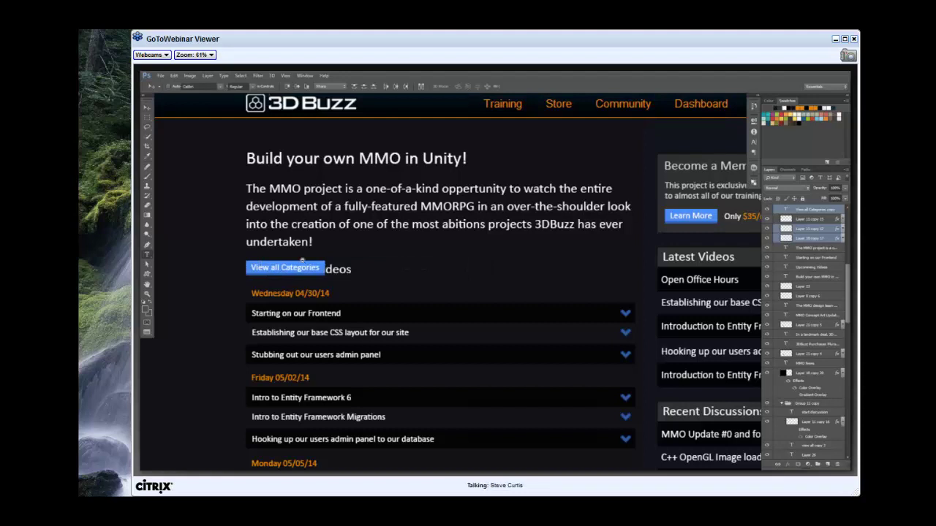
key("z")
left_click(302, 261)
key("v")
left_click(311, 272)
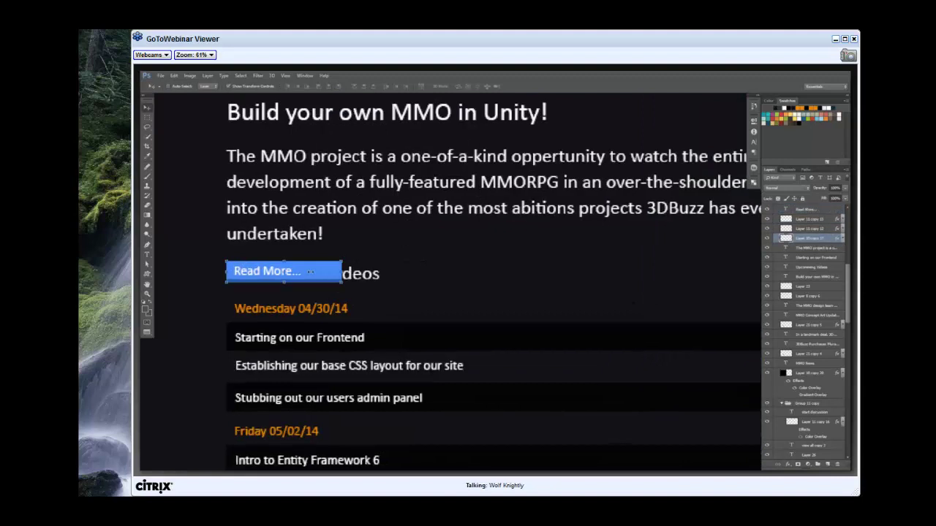
key("ctrl+t")
left_click_drag(342, 271, 310, 271)
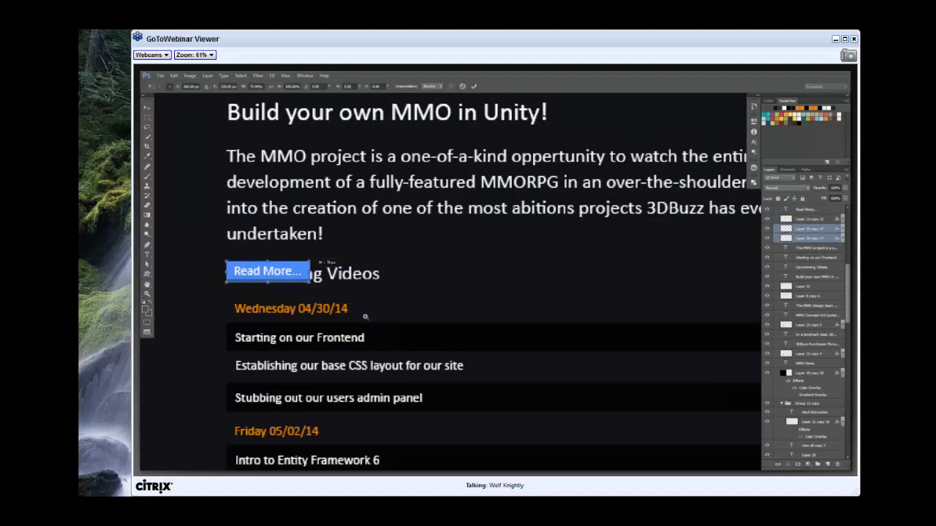
key("Return")
key("z")
key("ctrl+0")
key("v")
left_click(343, 194)
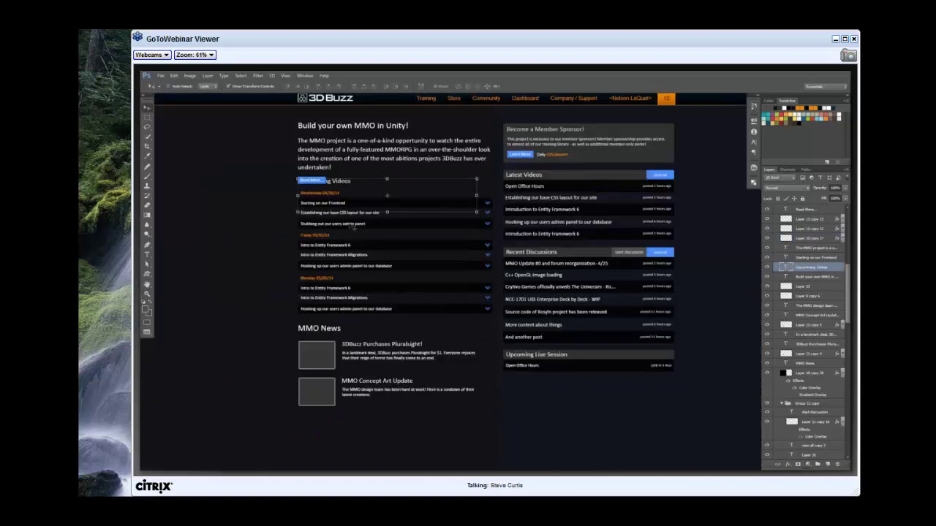
left_click_drag(353, 228, 462, 228)
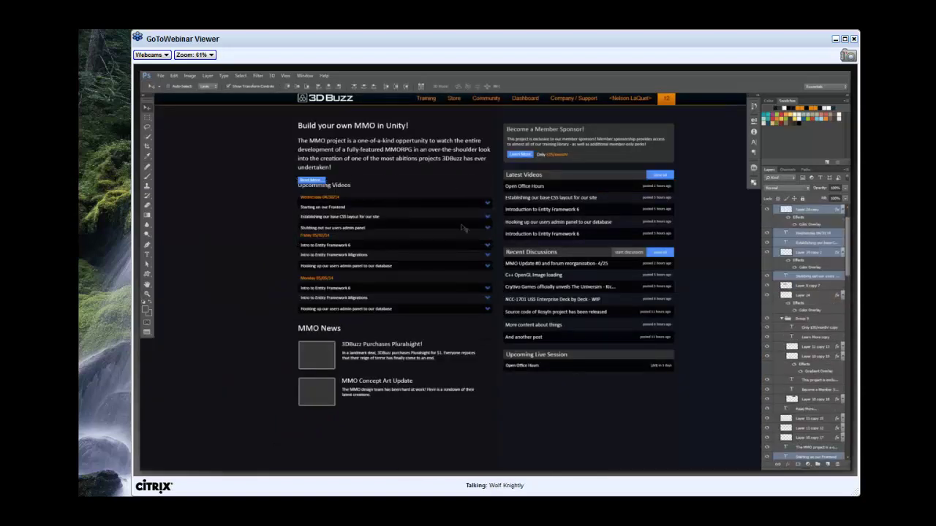
key("ctrl+z")
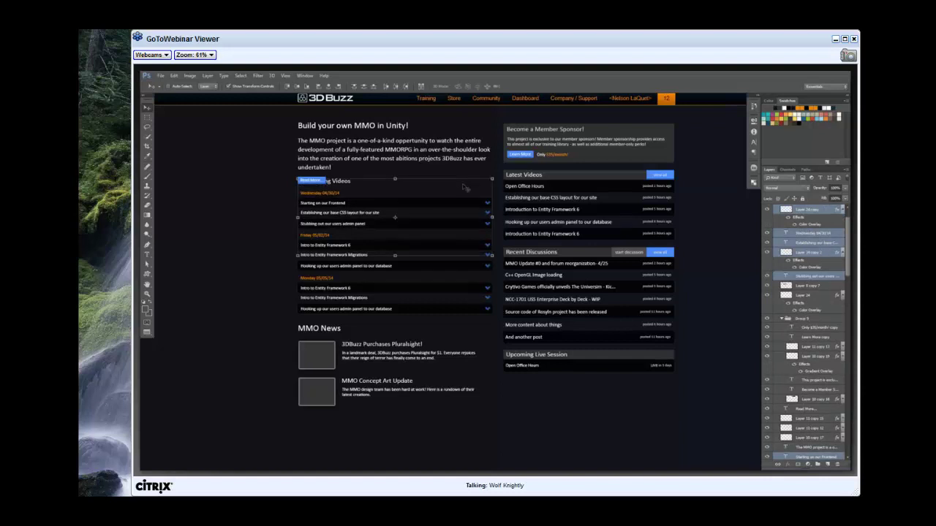
left_click(458, 227, "shift")
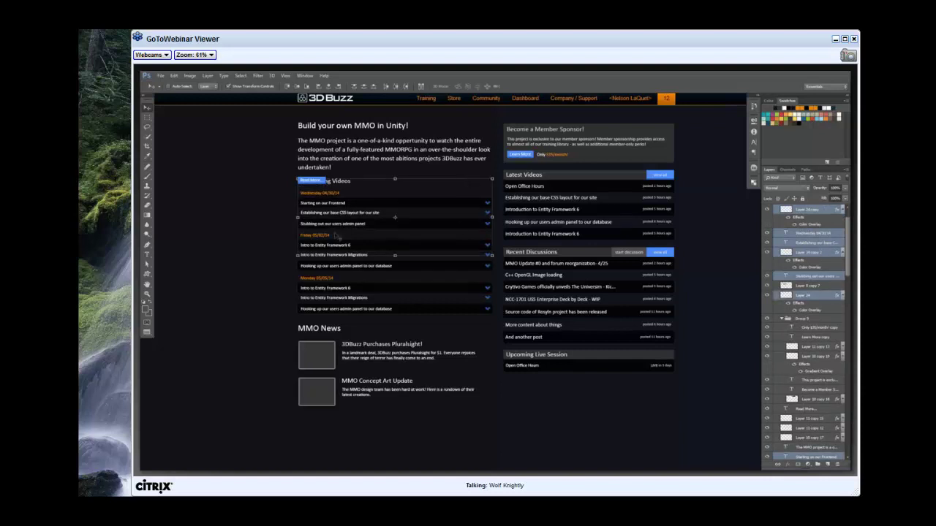
left_click(337, 249, "shift")
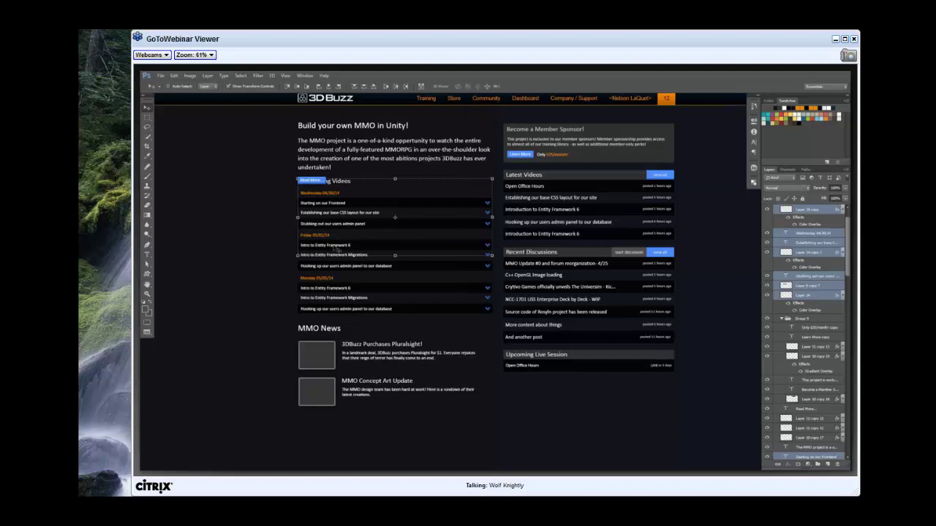
left_click(370, 267, "shift")
left_click(487, 267, "shift")
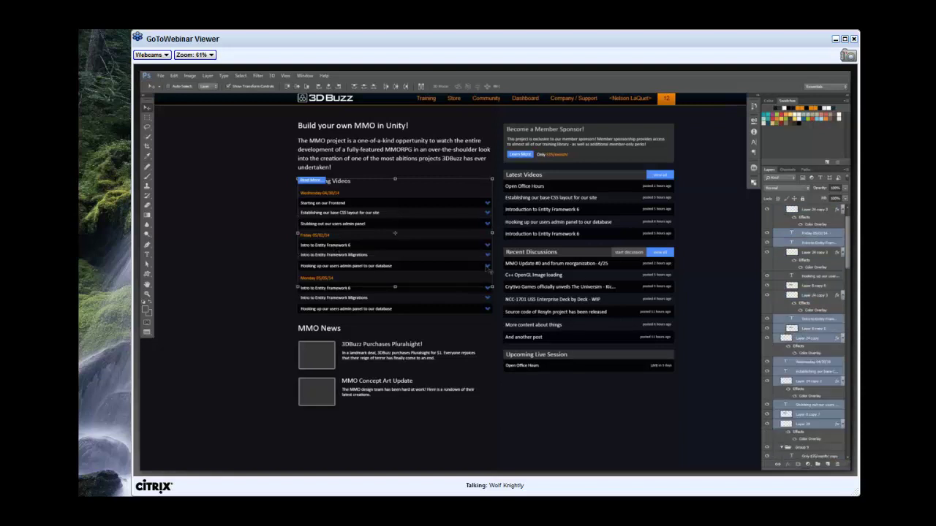
left_click(349, 294, "shift")
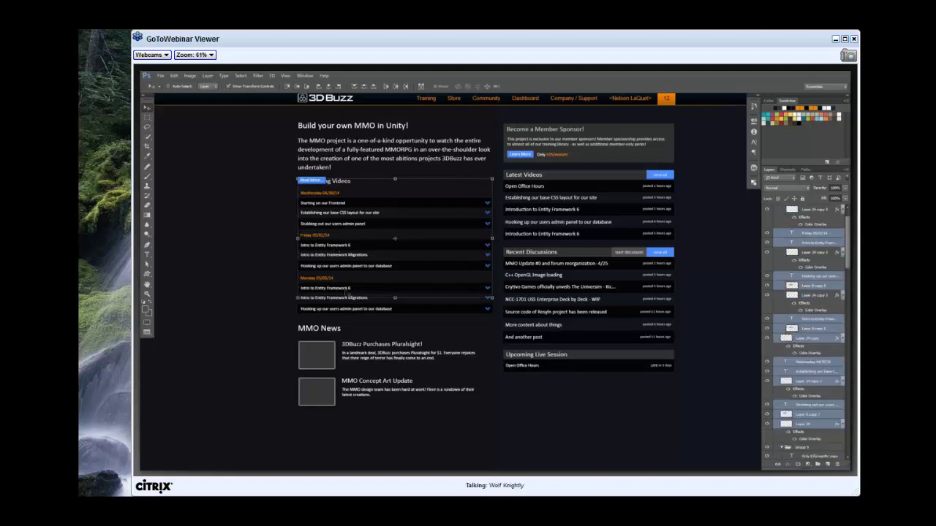
left_click(385, 312, "shift")
left_click(484, 317, "shift")
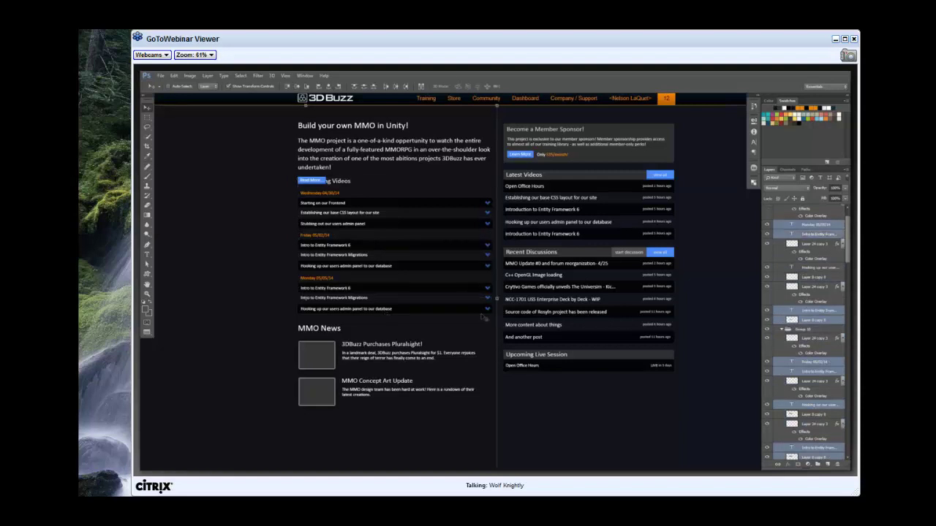
left_click(489, 296, "shift")
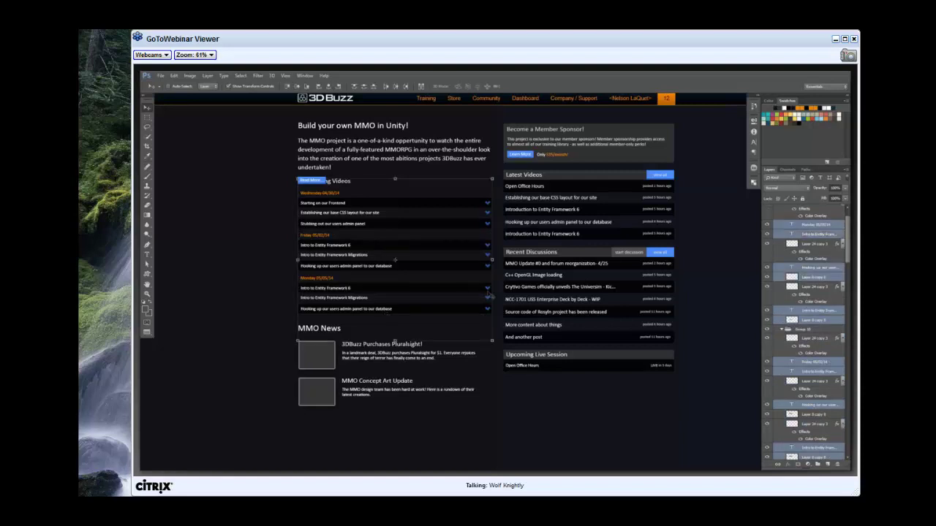
left_click(486, 309, "shift")
key("shift+Down")
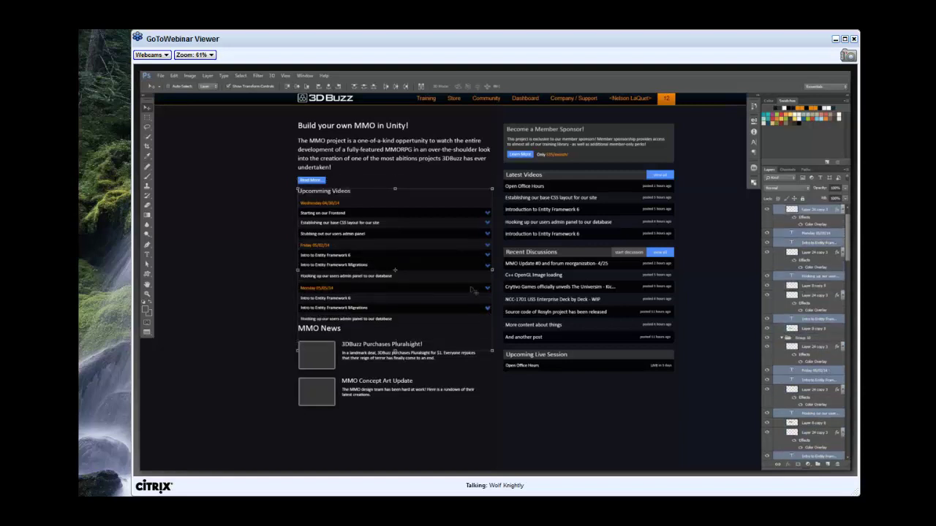
key("shift+Up")
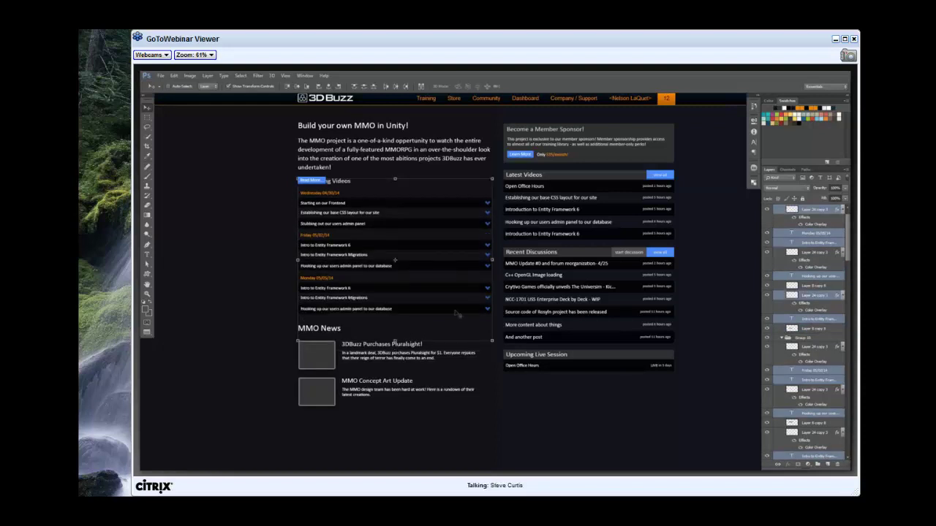
left_click(451, 277, "shift")
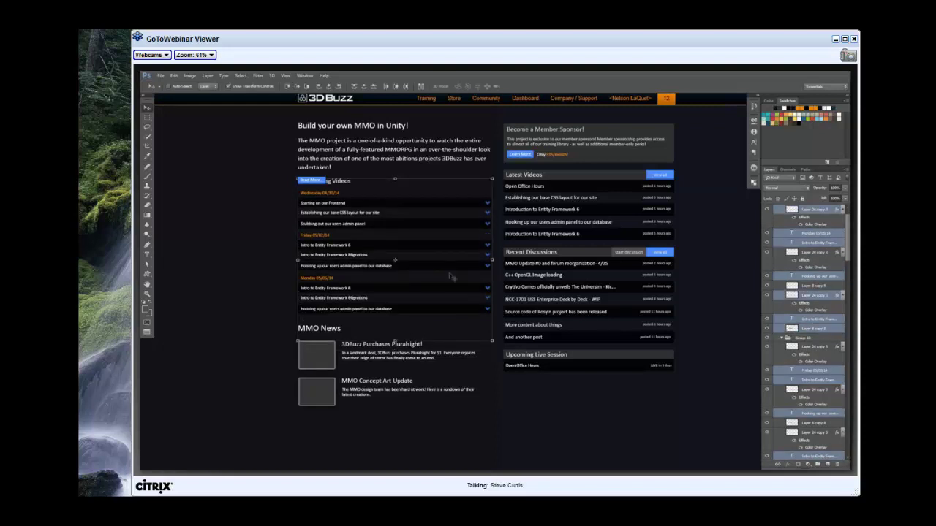
key("shift+Down")
left_click_drag(449, 250, 439, 239)
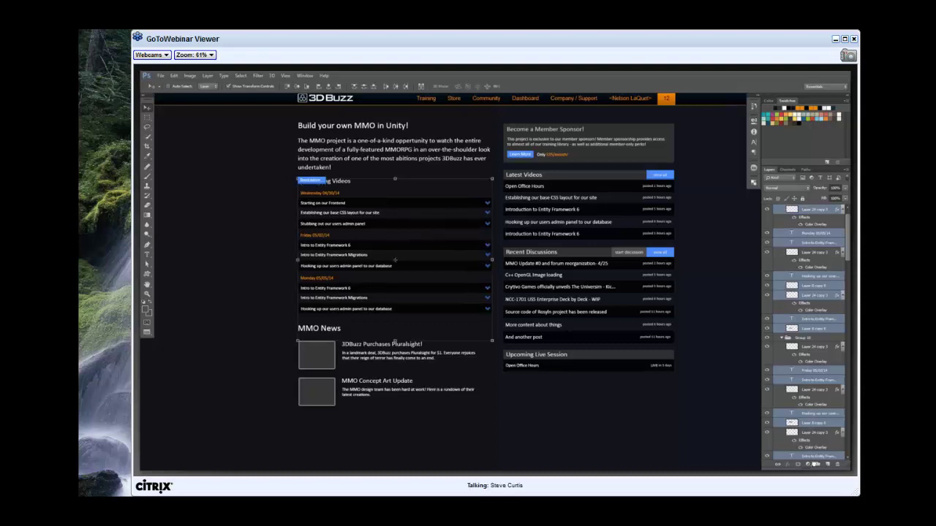
left_click(815, 465)
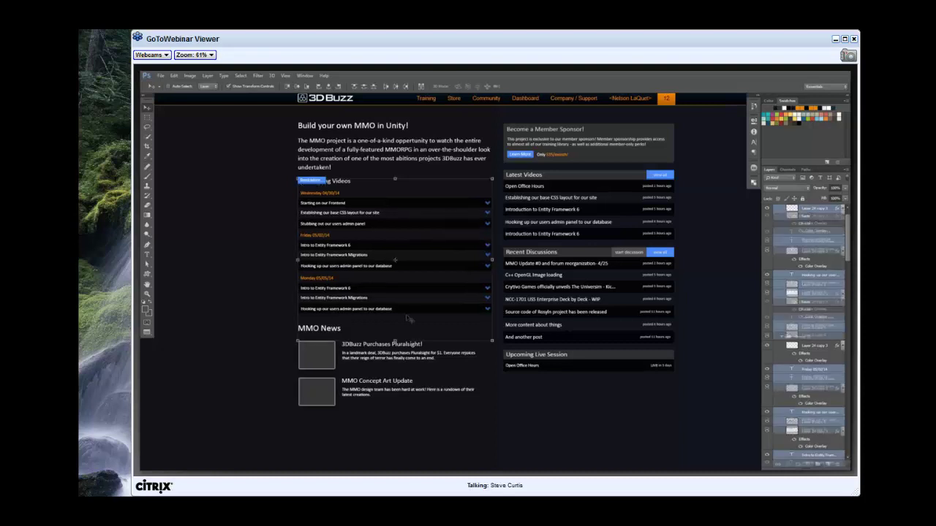
left_click(578, 143)
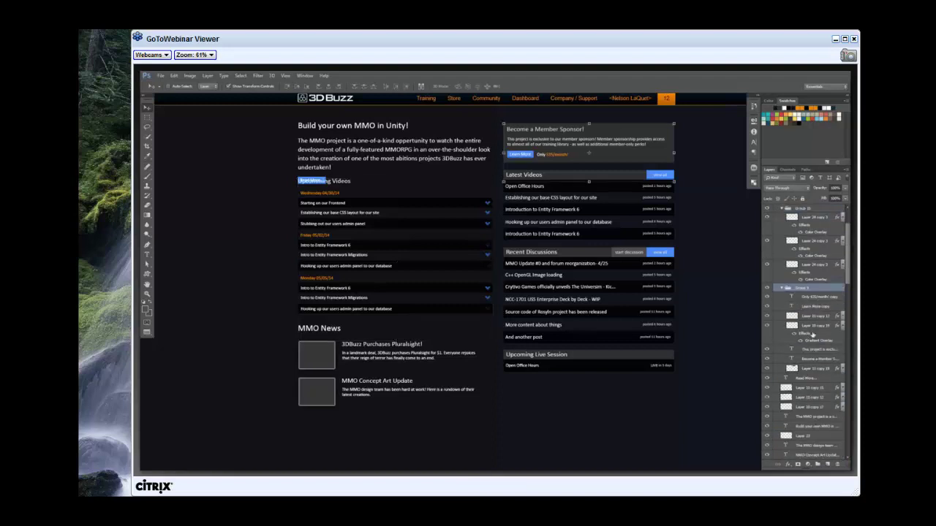
Group the MMO News section's layers and its two news items, then shift the group about 20 px lower.
scroll(811, 334, "down", 2)
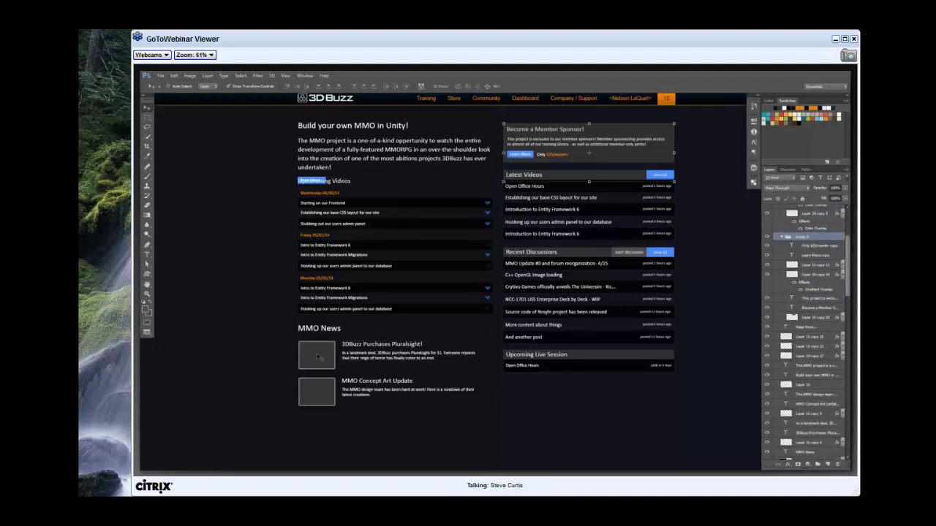
left_click_drag(338, 401, 480, 324)
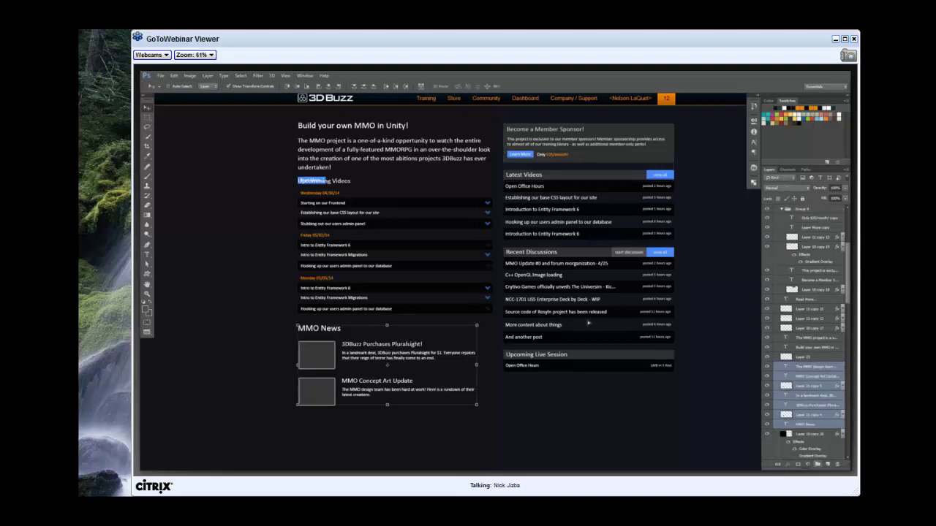
key("ctrl+g")
left_click_drag(588, 322, 588, 338)
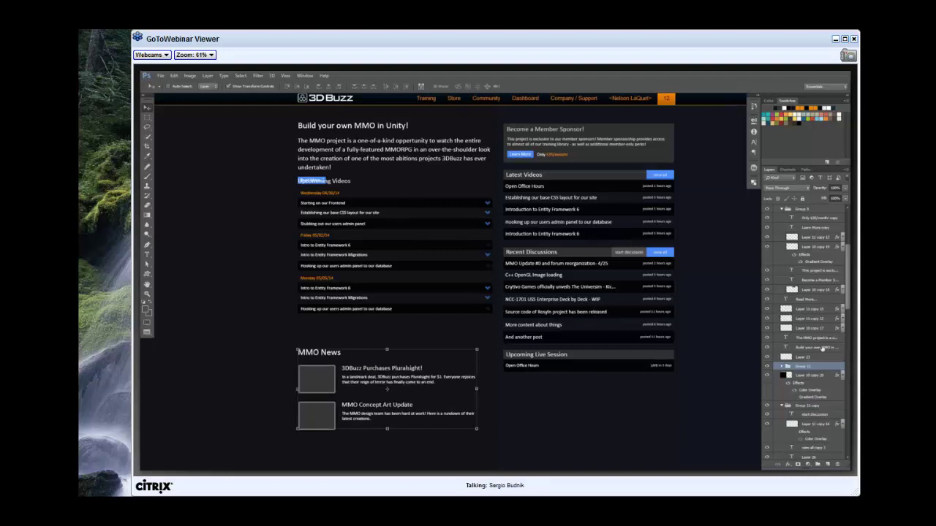